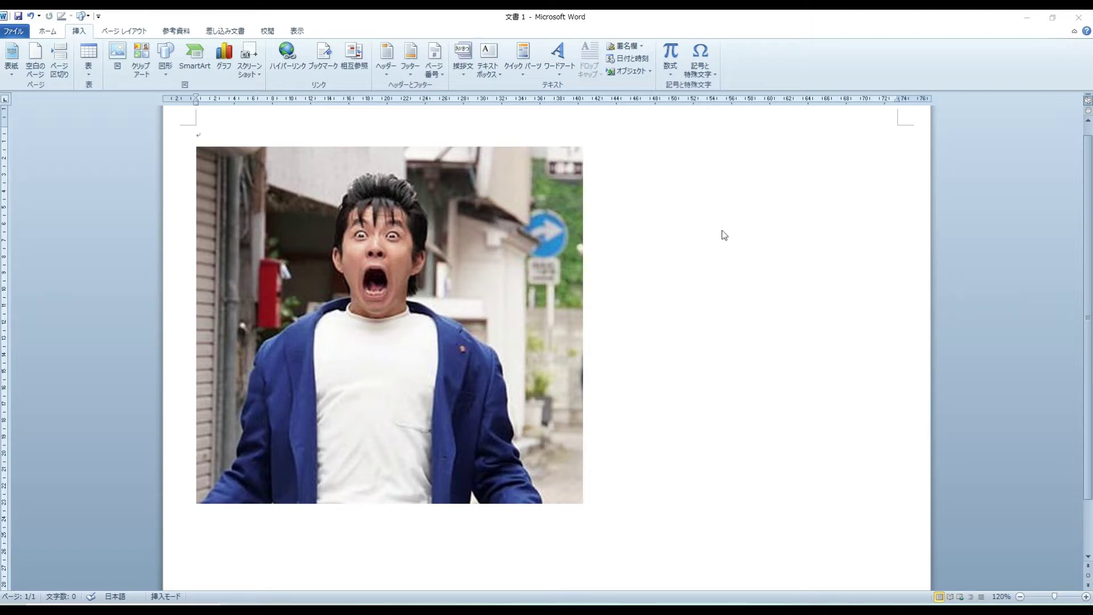
- Choose the Freeform tool from the Lines section of the Shapes gallery to trace the photo
key(Zenkaku_Hankaku)
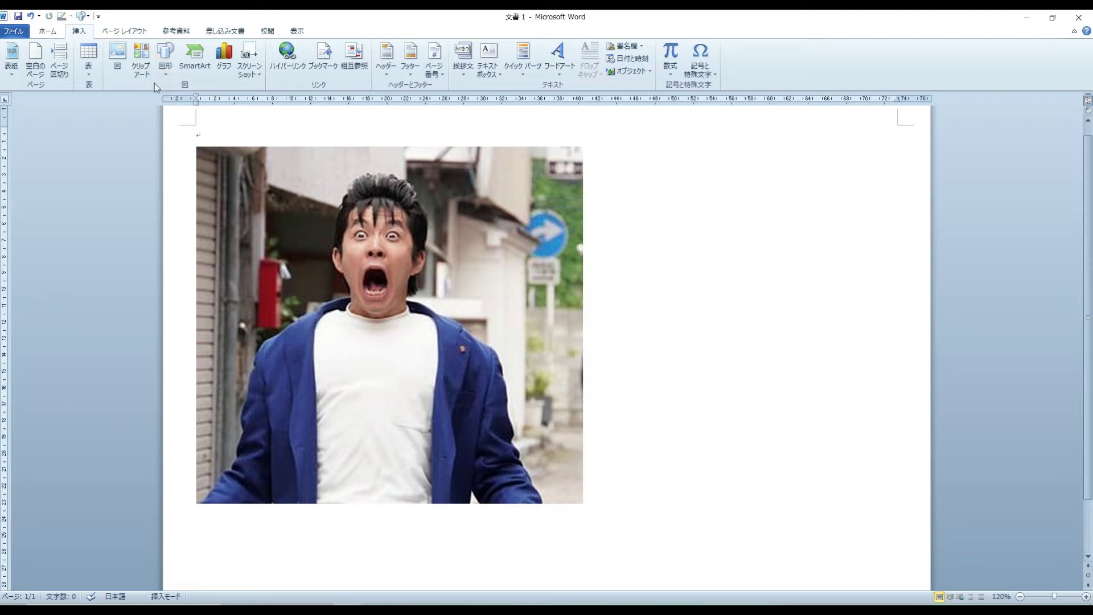
click(166, 72)
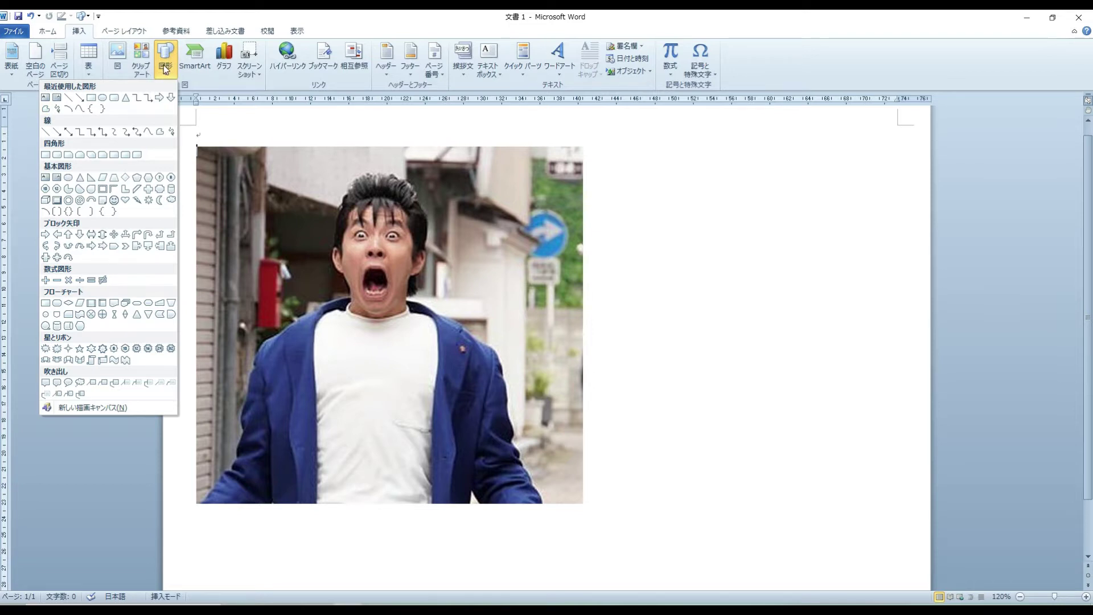
click(46, 109)
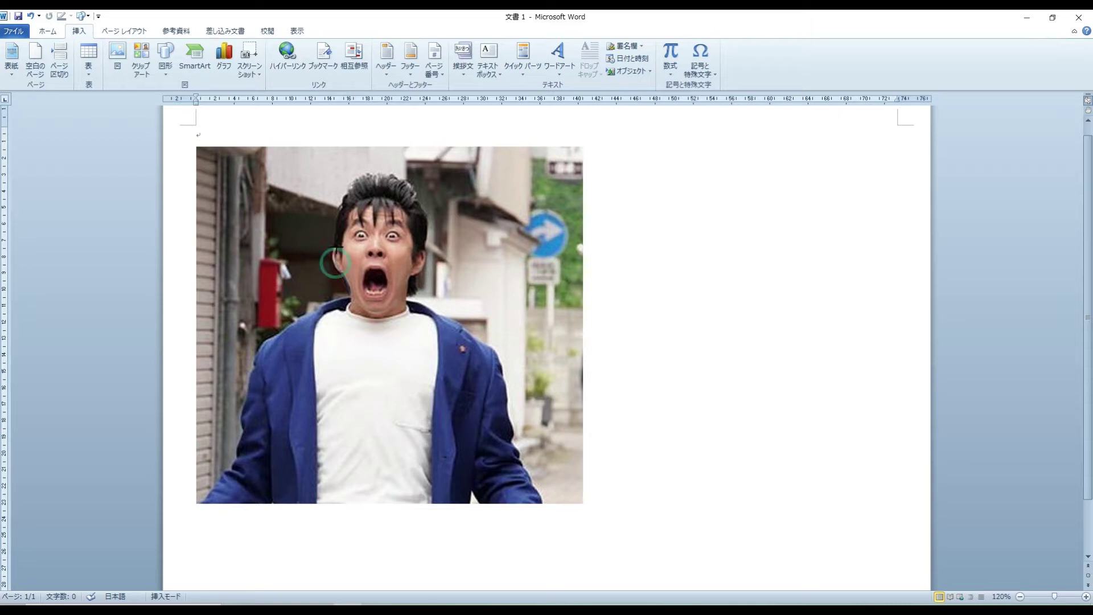
- Trace the man's hair outline with Freeform and move the shape beside the photo
click(335, 227)
drag(335, 227, 354, 176)
click(361, 171)
drag(375, 171, 390, 175)
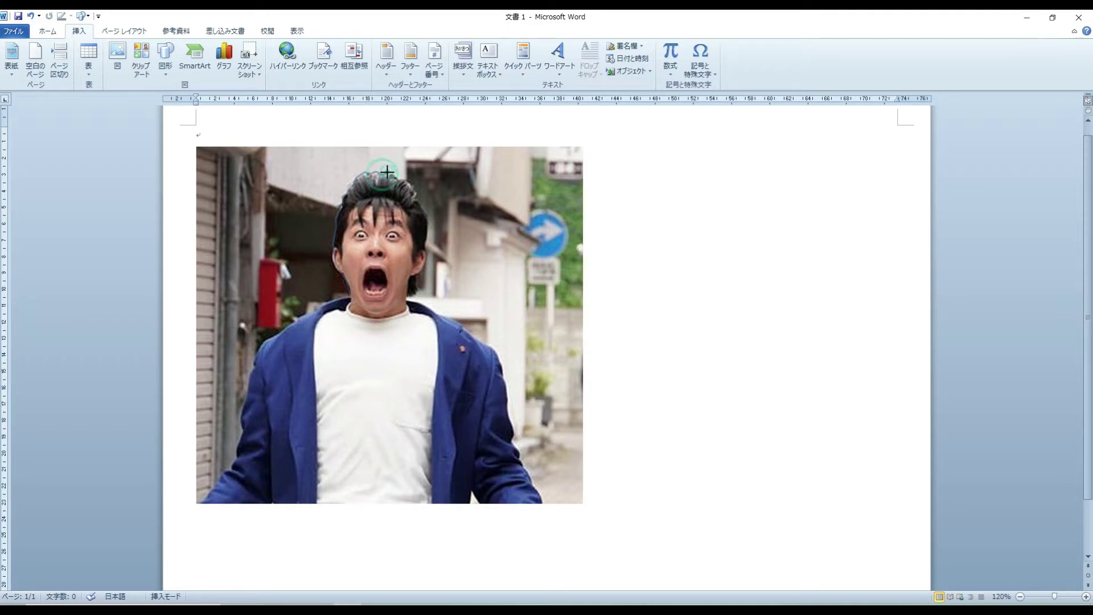
mouse_move(390, 176)
mouse_down()
mouse_move(427, 212)
mouse_move(424, 251)
mouse_up()
mouse_move(418, 285)
mouse_down()
mouse_move(412, 295)
mouse_move(400, 281)
mouse_move(346, 292)
mouse_up()
drag(412, 238, 729, 239)
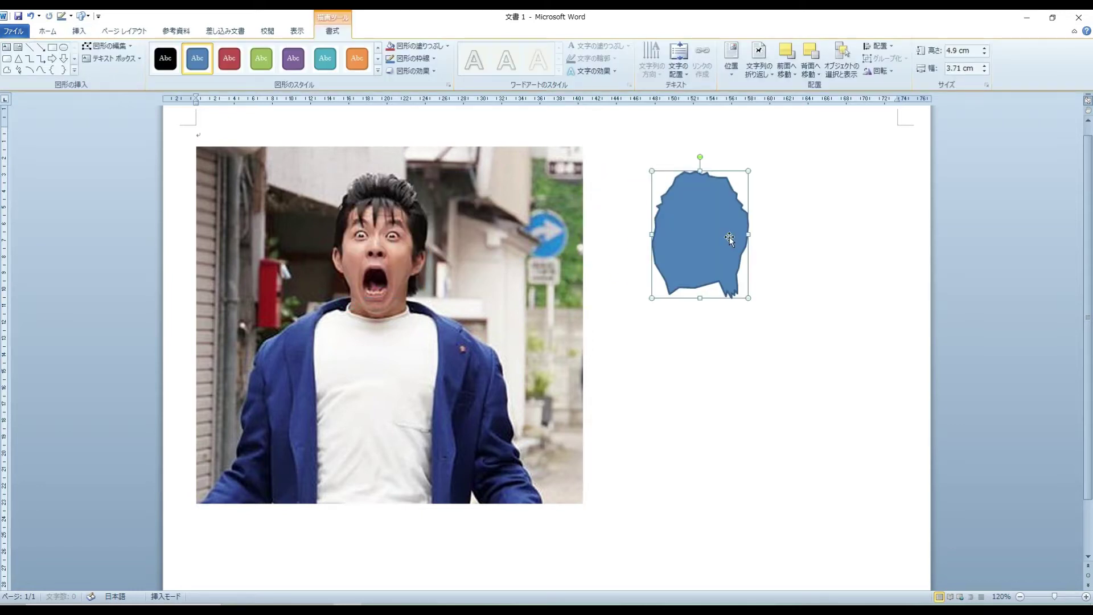
- Give the hair shape a black outline and solid black fill
click(433, 59)
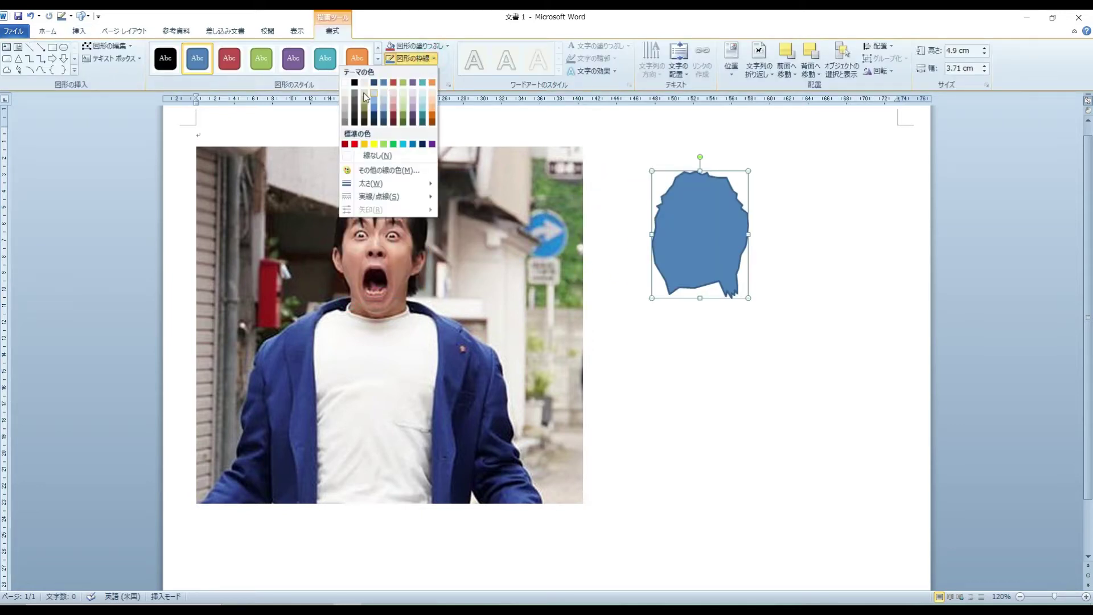
click(354, 83)
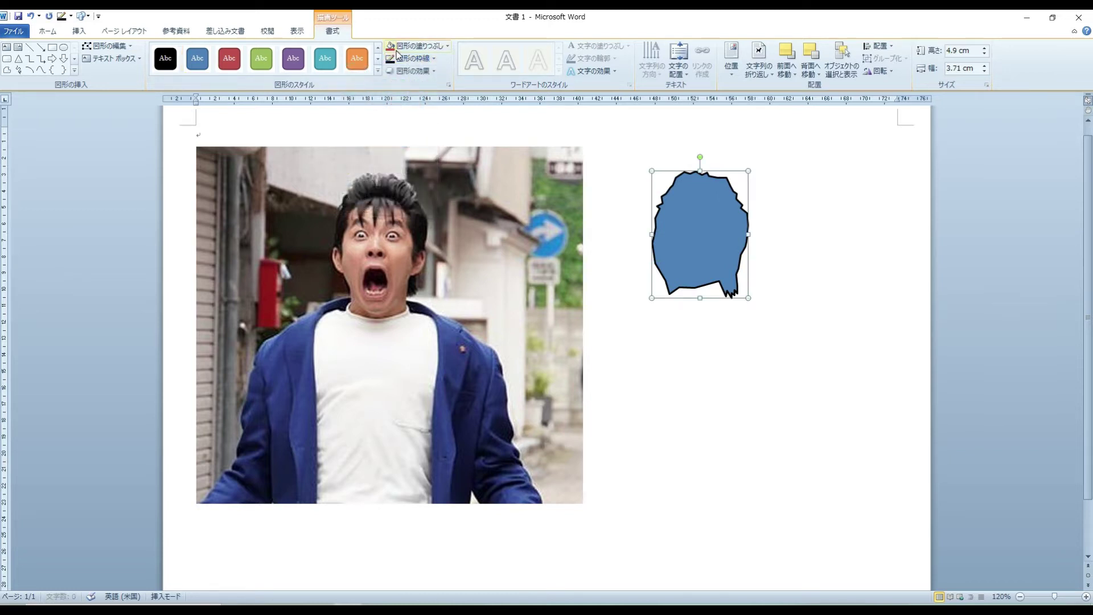
click(448, 46)
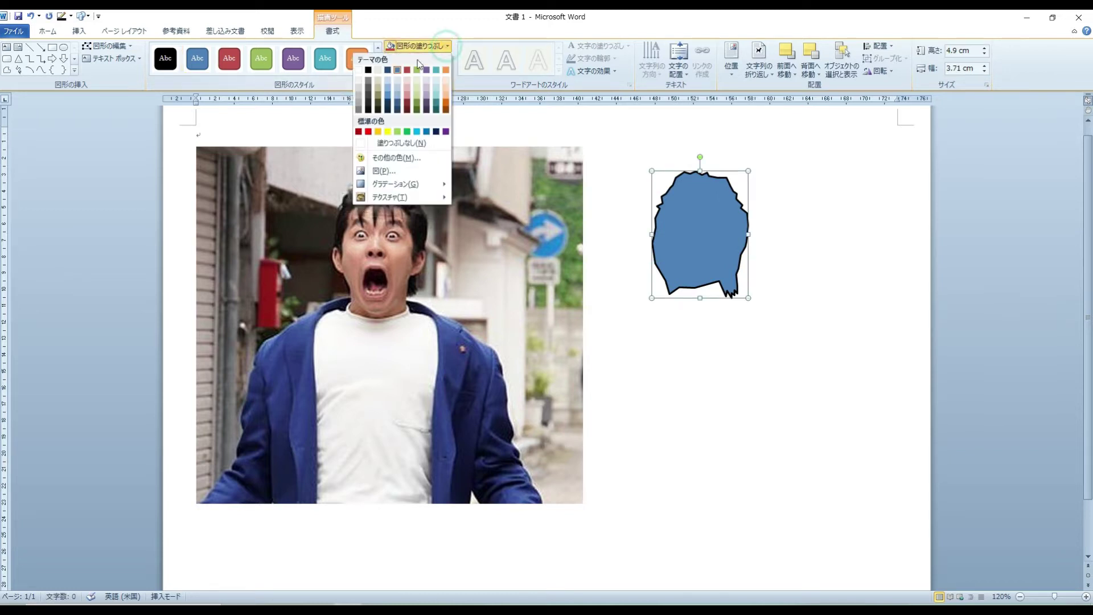
click(368, 70)
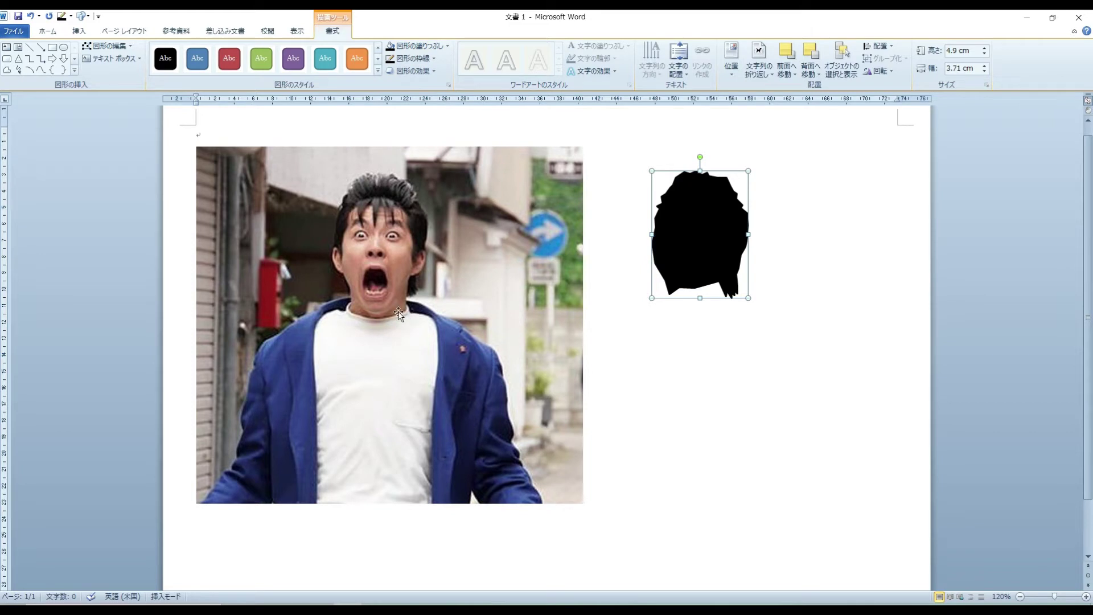
click(7, 70)
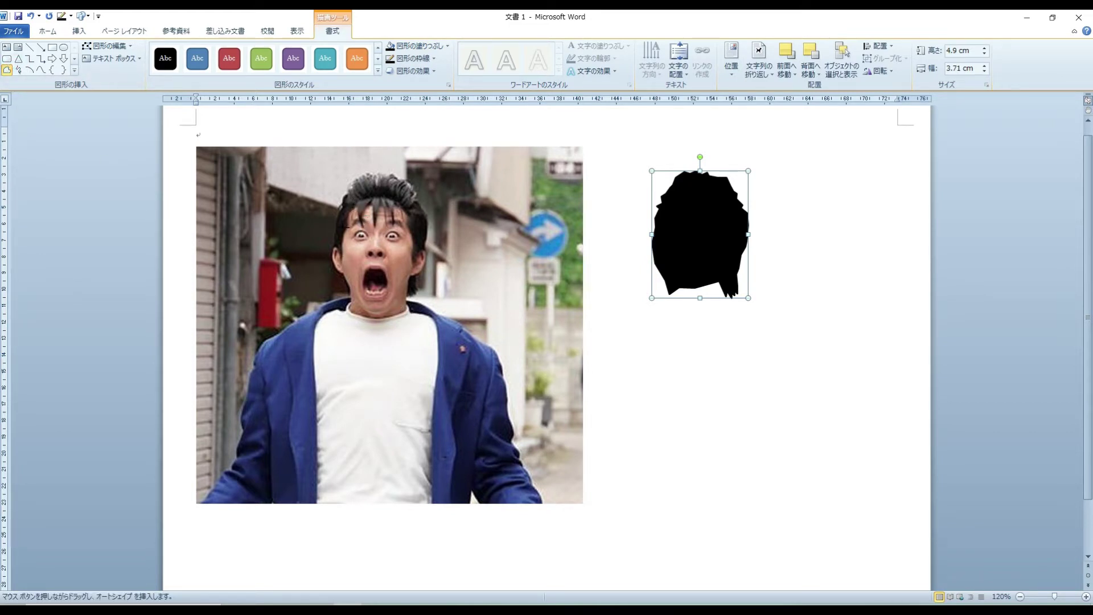
- Make a first rough freeform trace of the face from the neck to the hairline
mouse_move(373, 315)
mouse_down()
mouse_move(346, 289)
mouse_move(345, 241)
mouse_move(350, 209)
mouse_move(387, 201)
mouse_up()
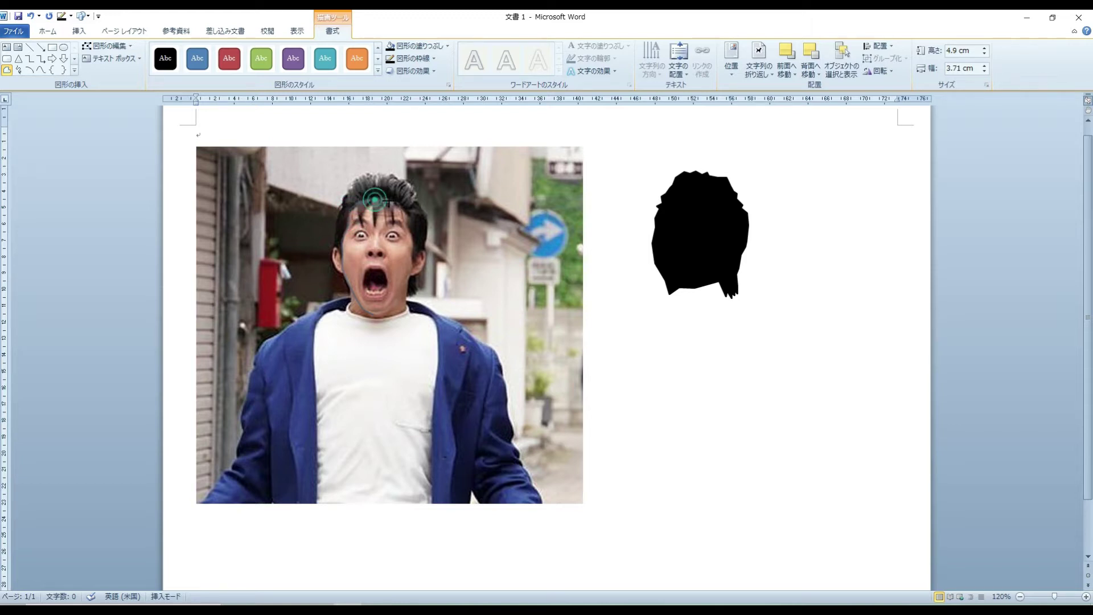
click(393, 199)
double_click(404, 213)
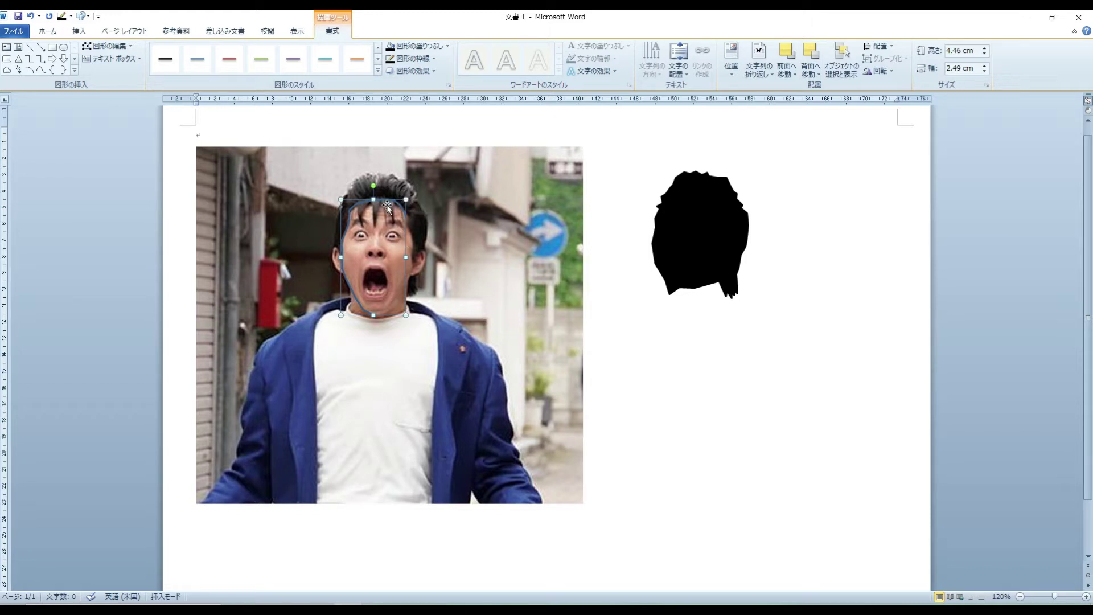
click(390, 206)
- Retrace the face with Freeform, placing points from the neck up the left cheek to the hairline
click(80, 30)
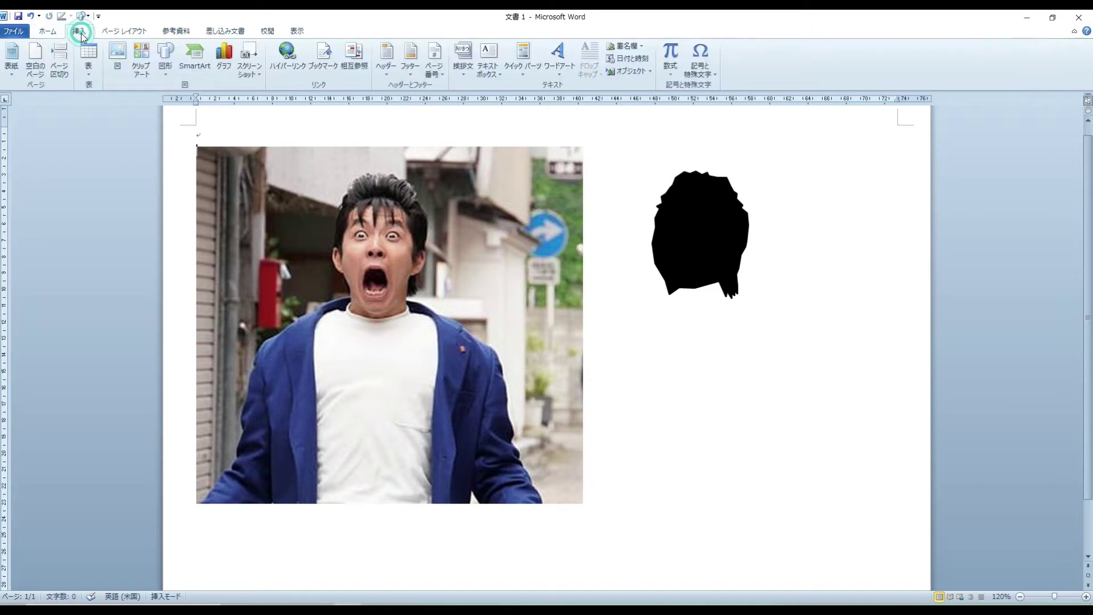
click(173, 76)
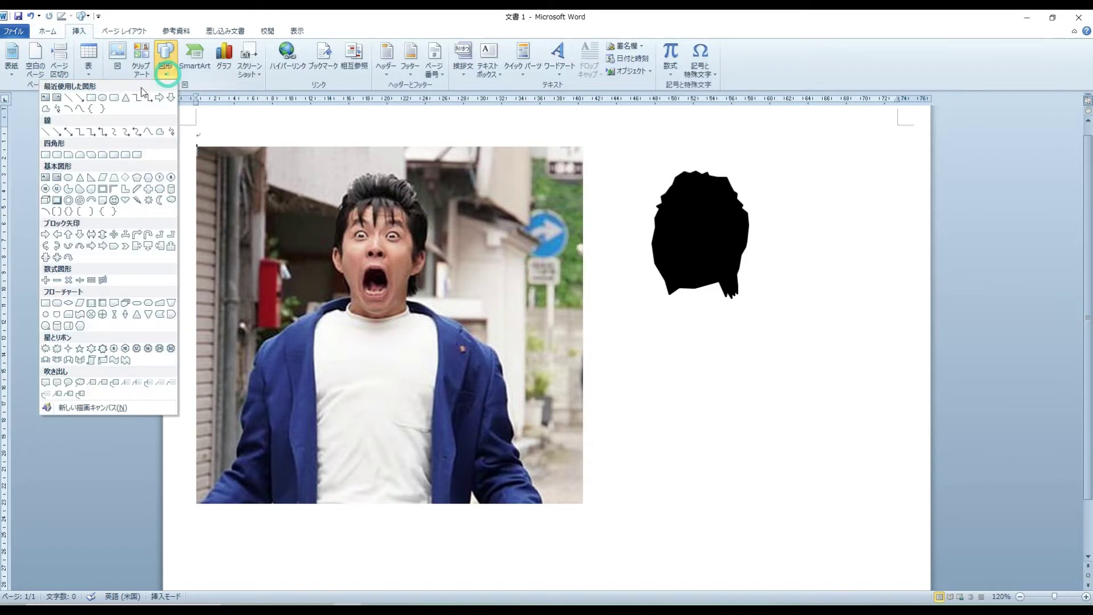
click(47, 109)
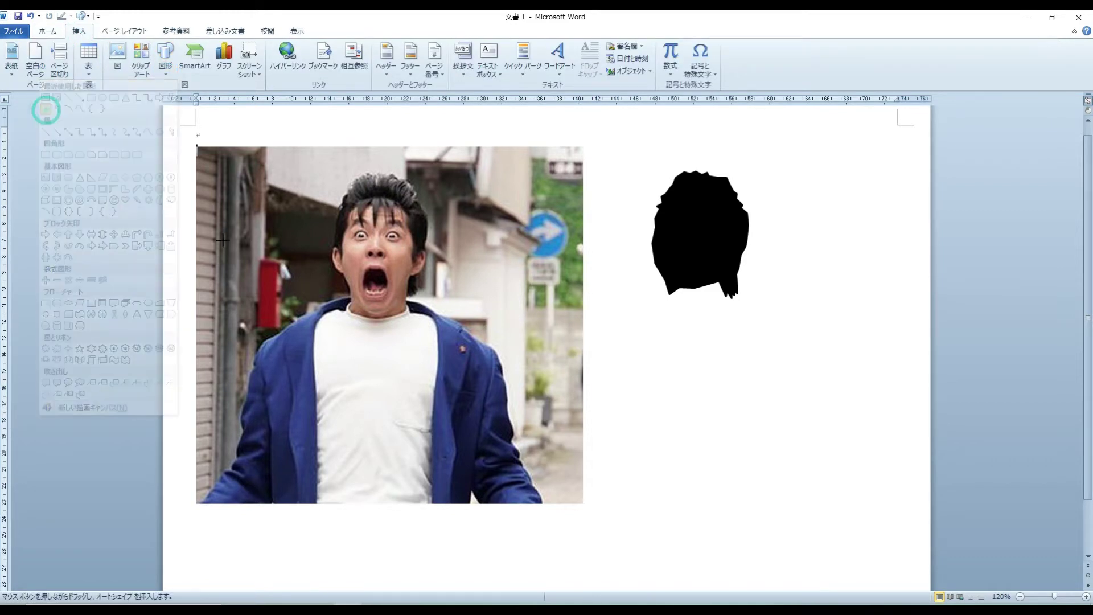
click(369, 312)
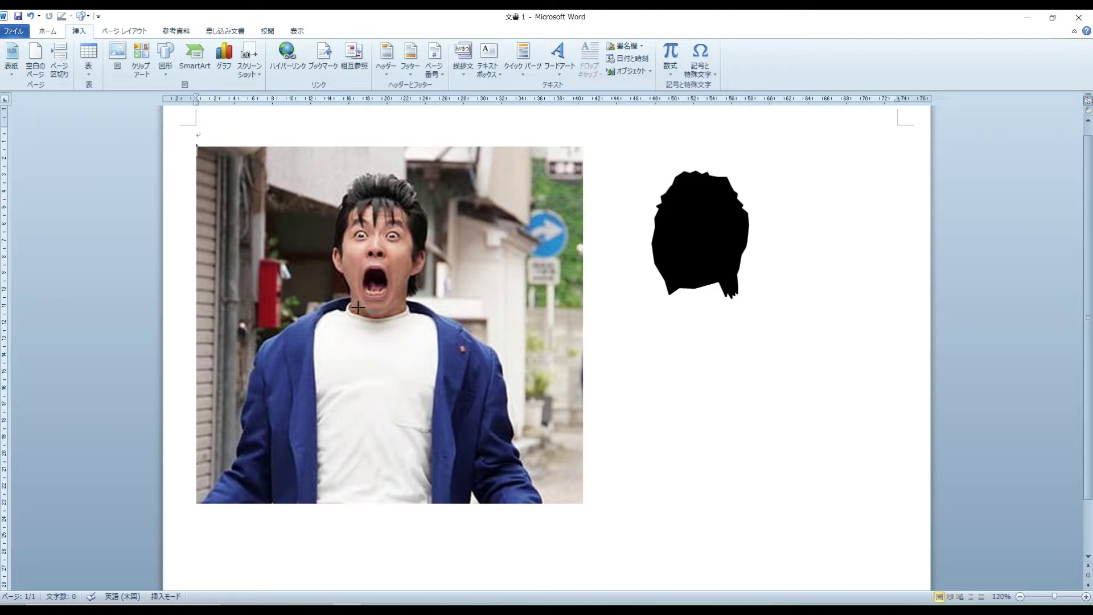
click(359, 306)
click(344, 277)
click(341, 244)
click(356, 204)
- Continue the face outline along the hairline and down the right cheek to the jaw
click(373, 202)
click(385, 198)
click(397, 207)
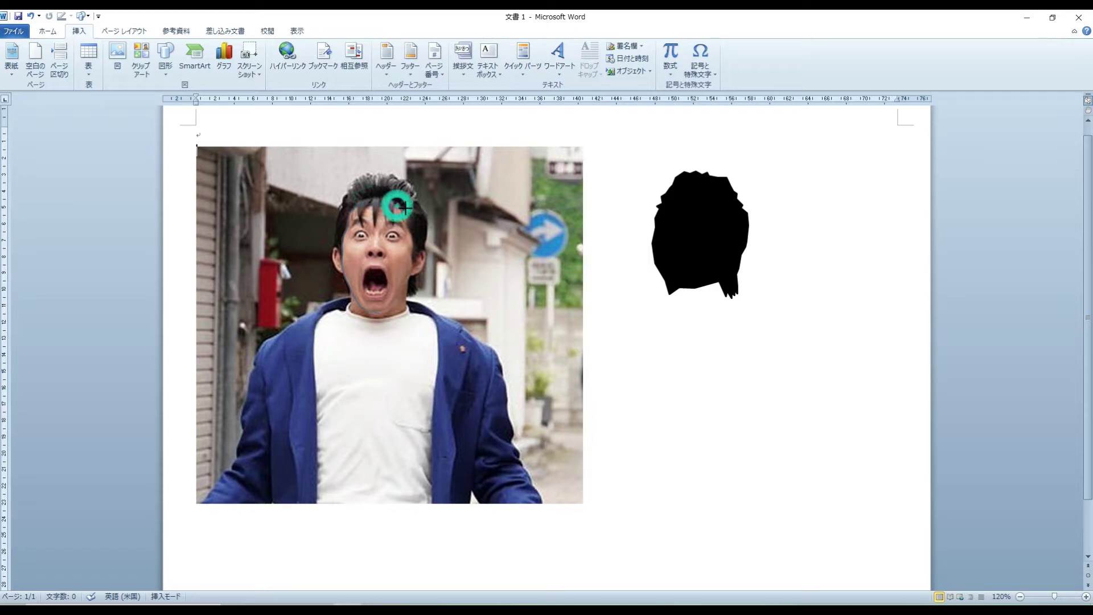
click(404, 221)
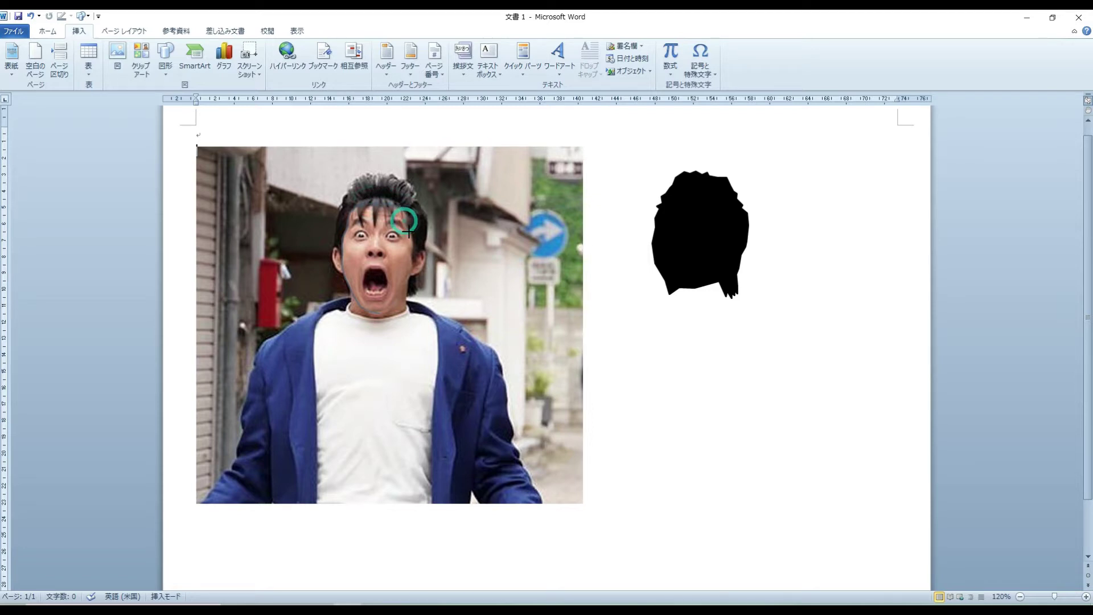
click(406, 227)
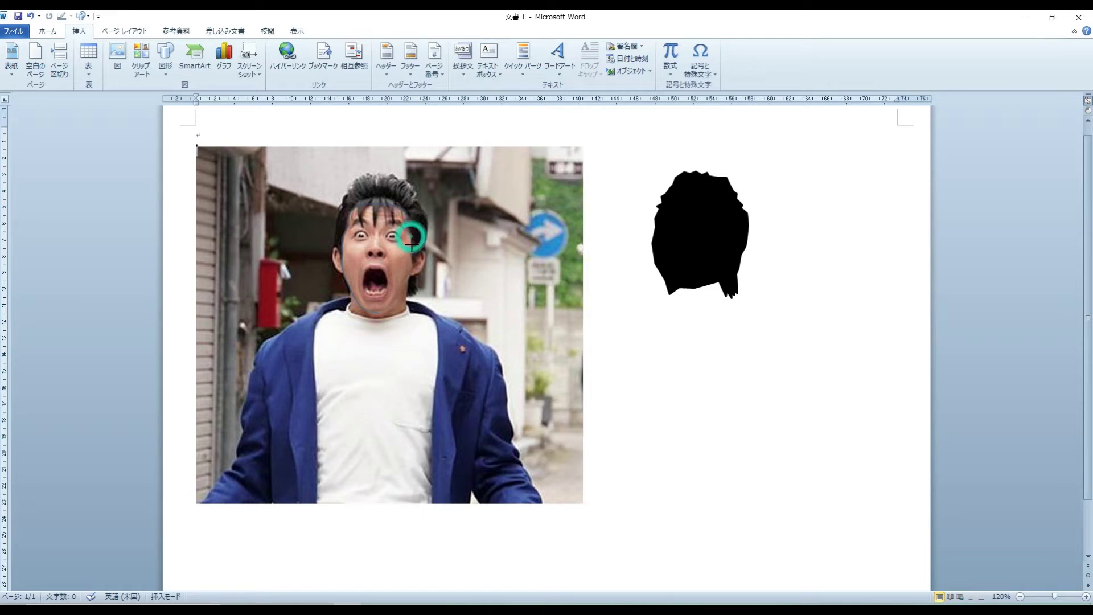
click(408, 275)
click(396, 303)
- Close the face outline and give it a black outline with a peach fill
click(383, 312)
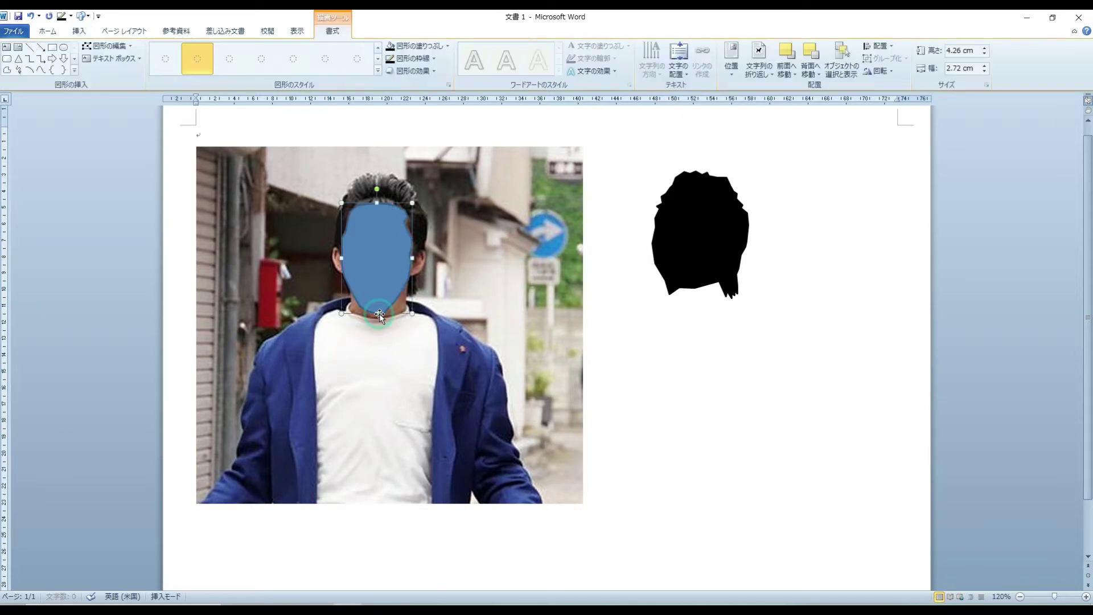
click(401, 58)
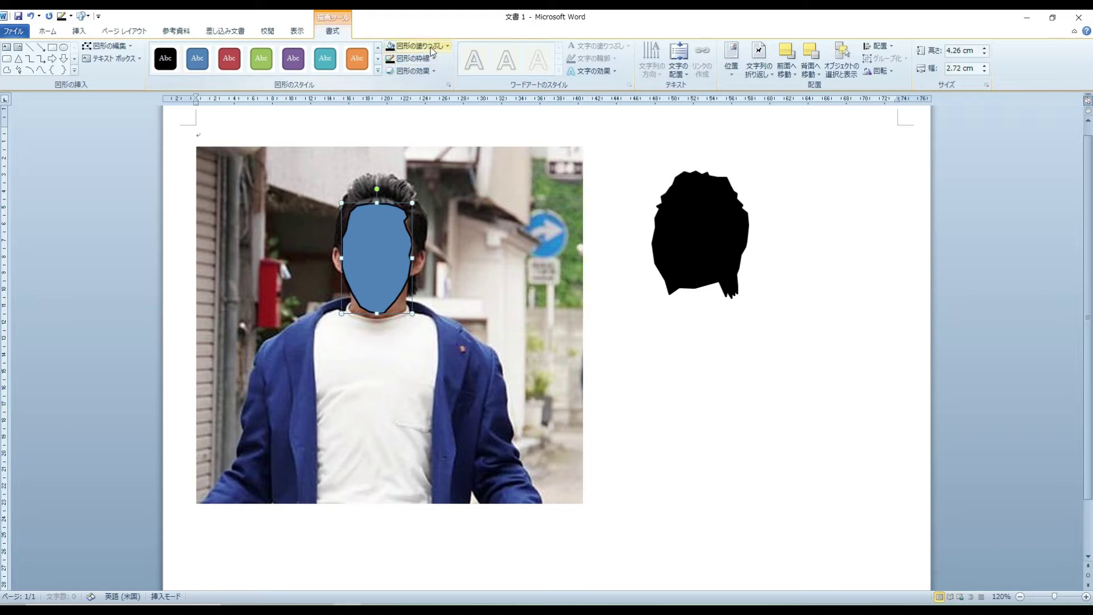
click(445, 48)
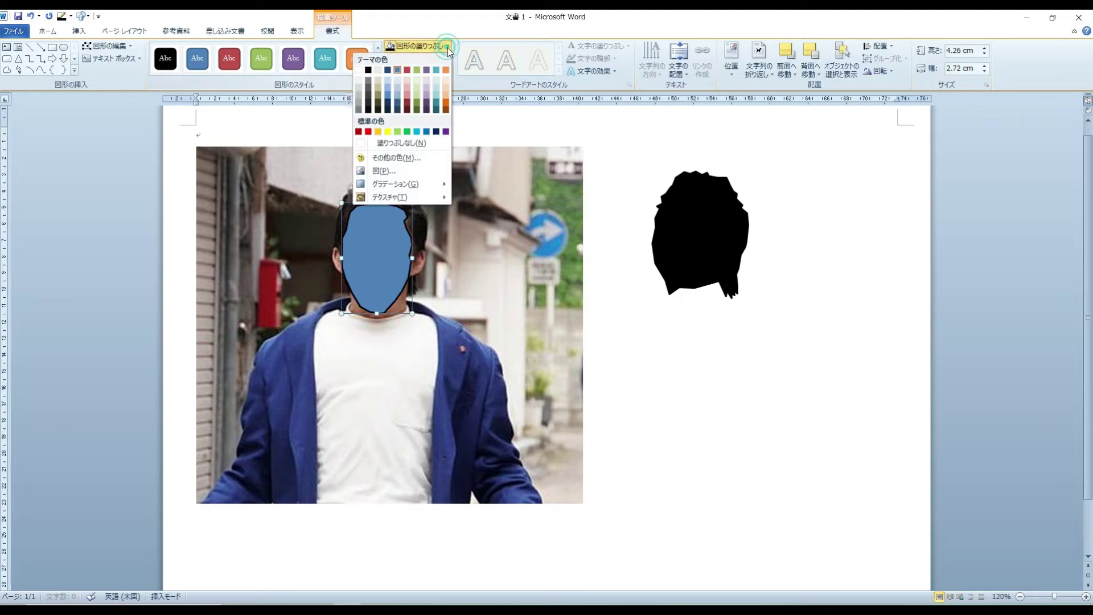
click(447, 94)
- Place the black hair over the face, group the two, and move the head beside the photo
drag(704, 271, 405, 265)
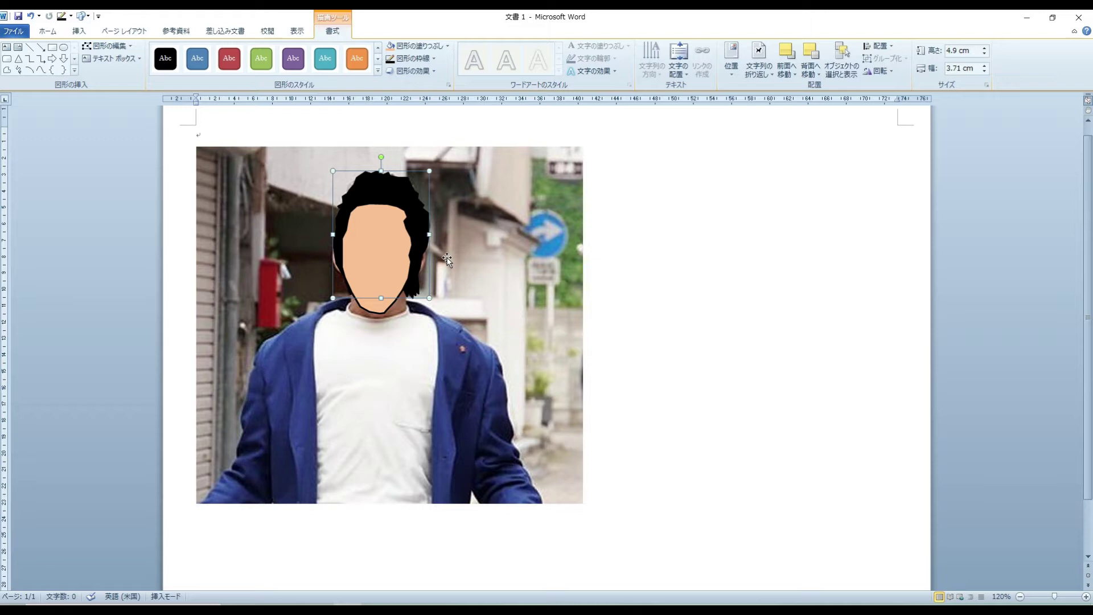
shift+click(389, 268)
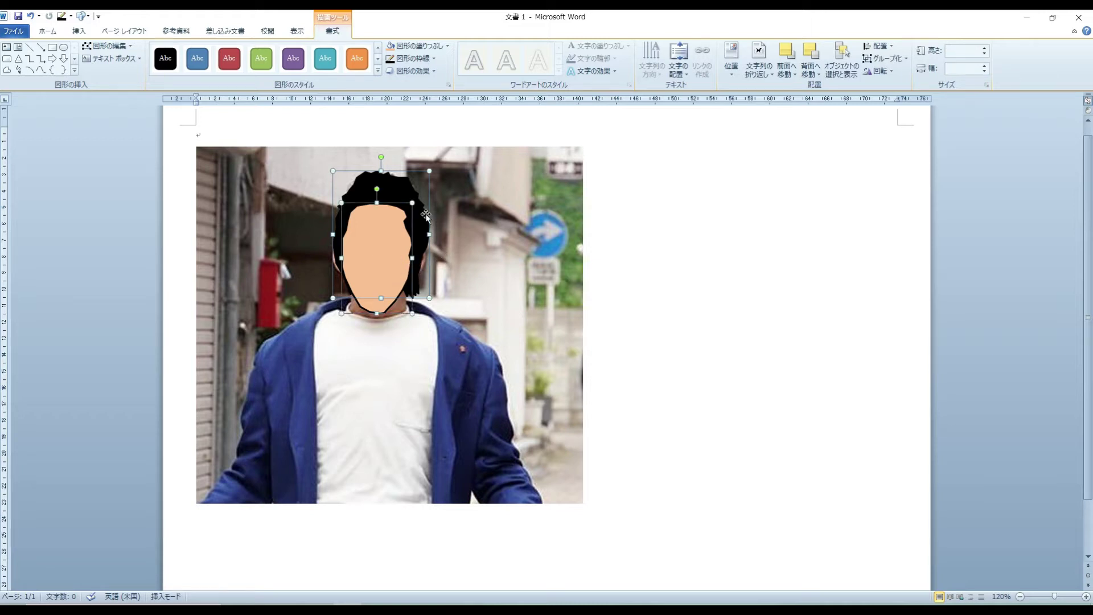
right_click(421, 215)
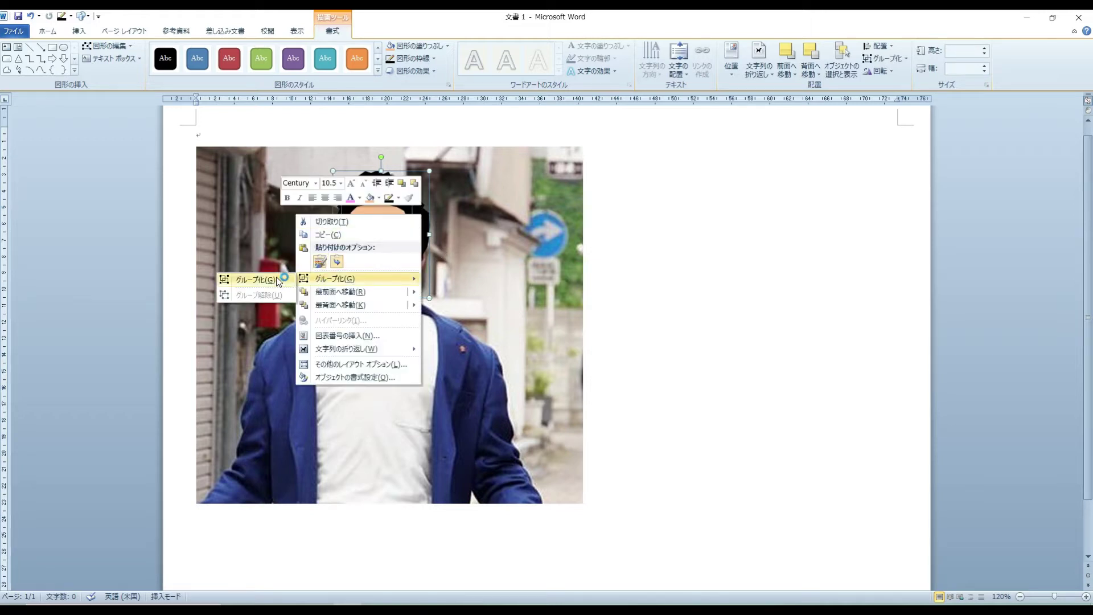
click(244, 276)
drag(389, 262, 759, 236)
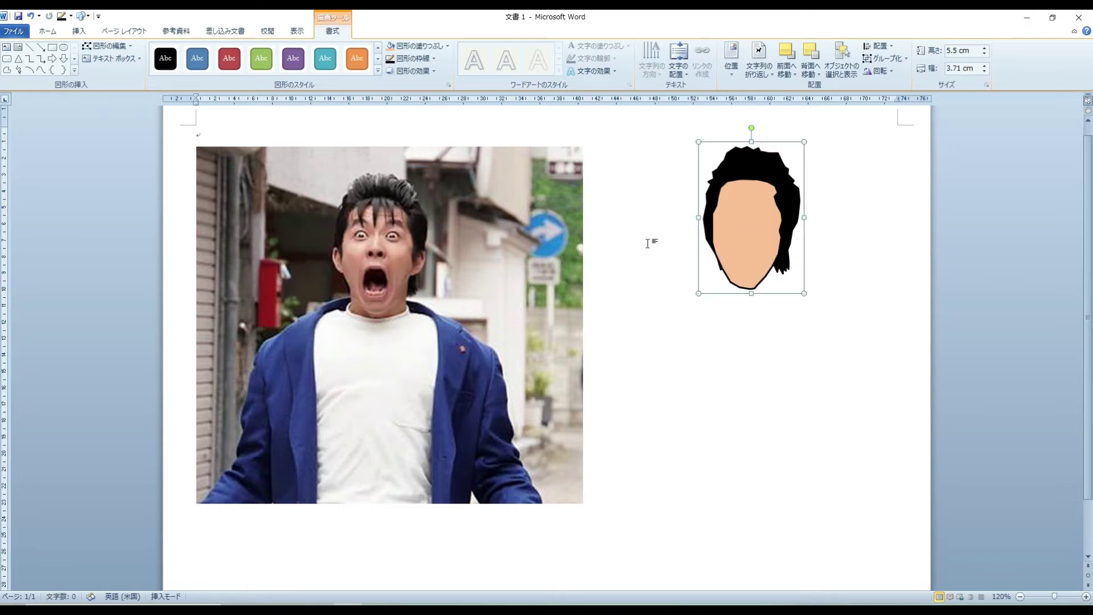
click(6, 70)
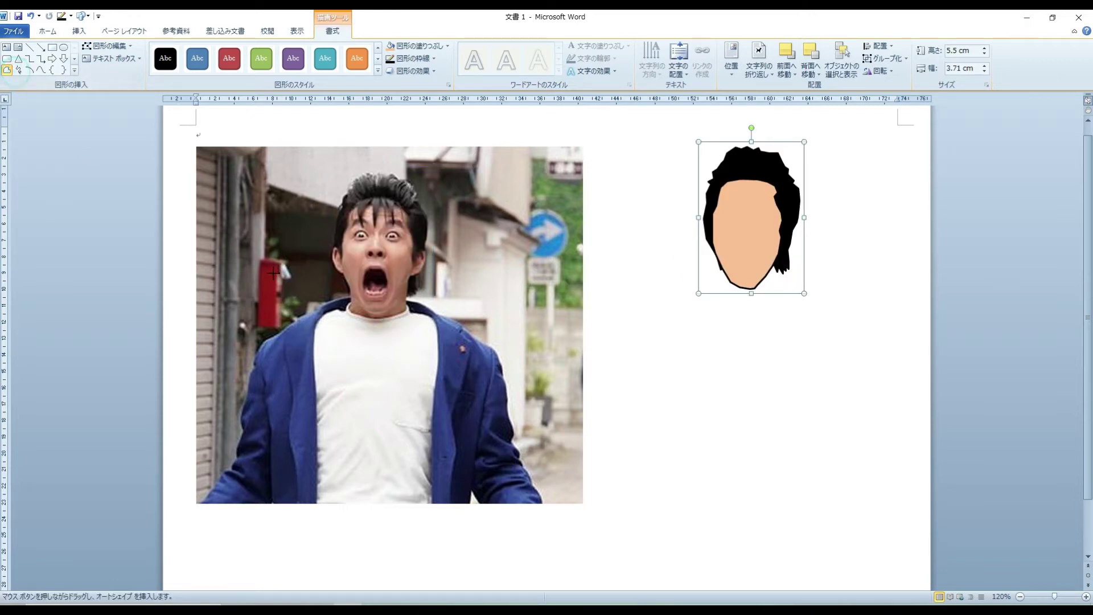
- Trace the man's left ear as a freeform shape and fill it peach
click(340, 262)
drag(334, 245, 334, 263)
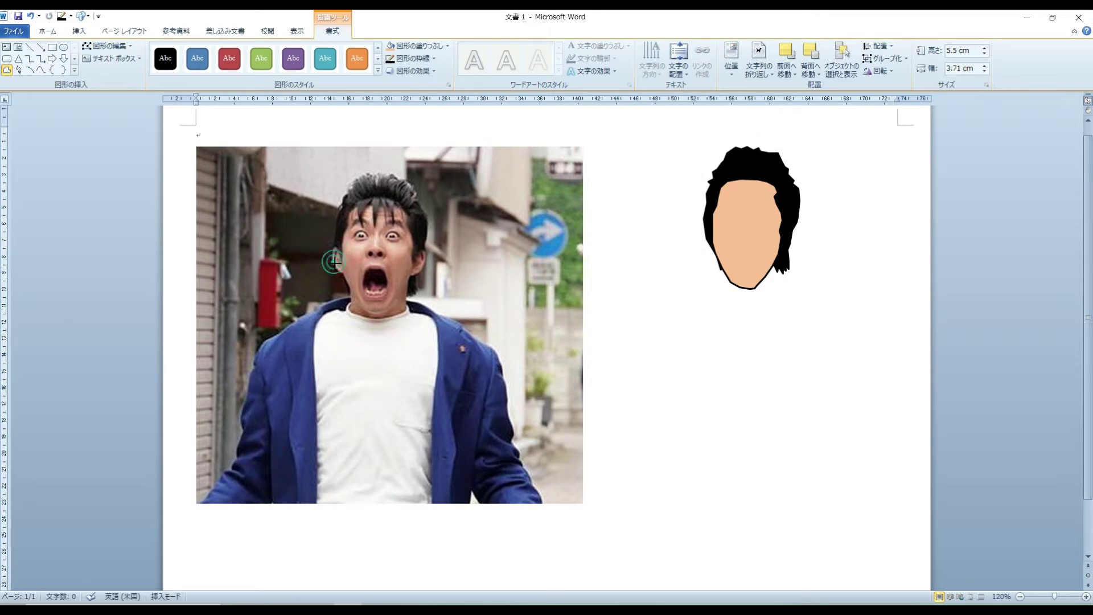
click(336, 268)
click(344, 272)
double_click(344, 272)
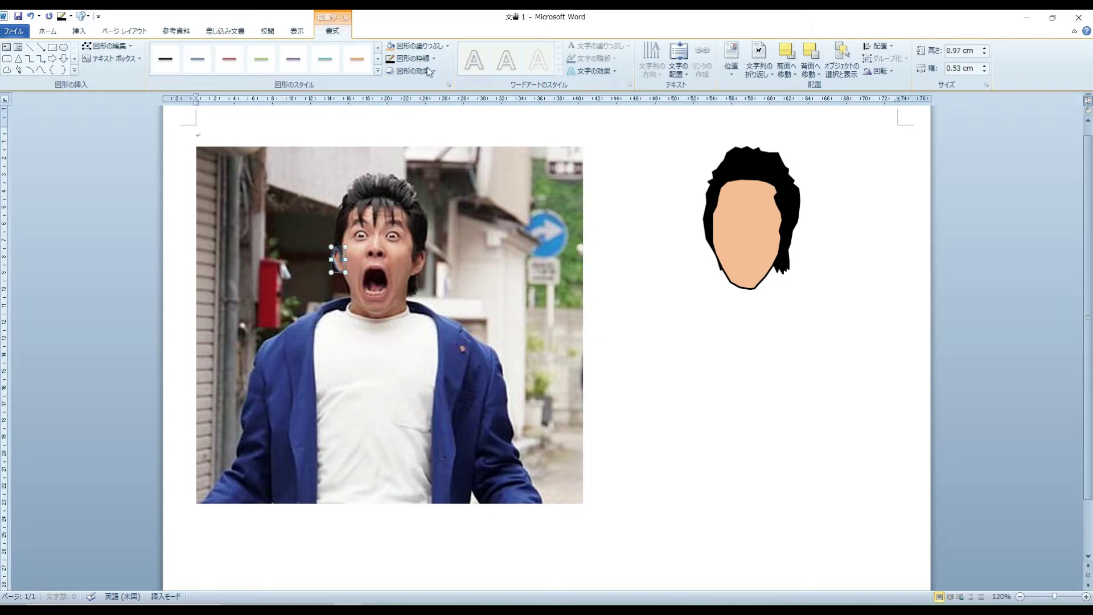
click(398, 61)
click(392, 47)
click(392, 48)
- Trace the right ear and fill it with the same skin colour
click(7, 70)
click(414, 261)
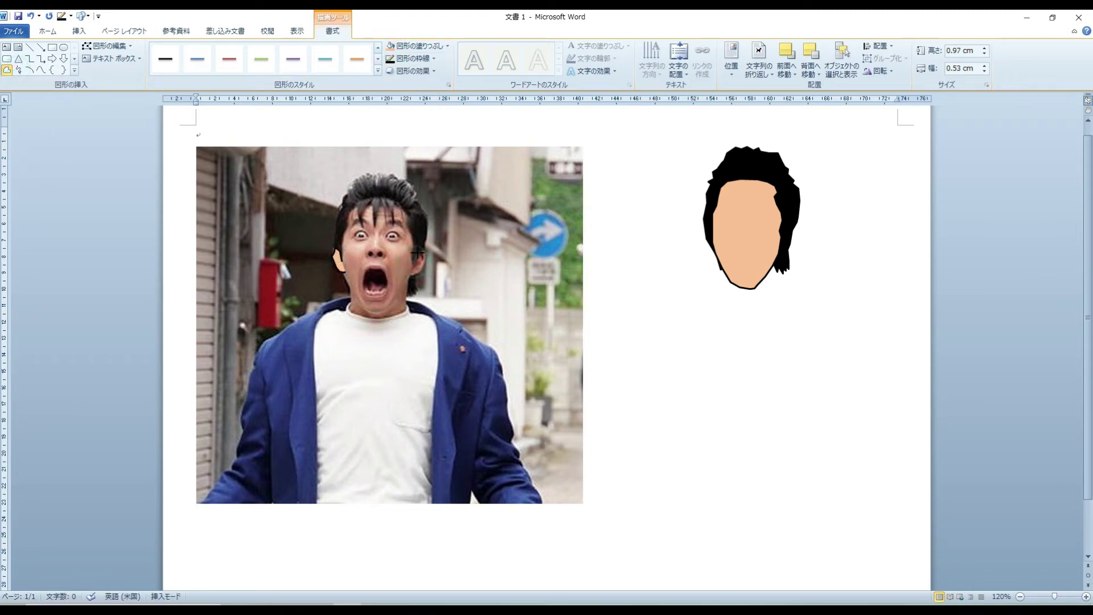
drag(426, 257, 410, 276)
double_click(410, 276)
click(392, 50)
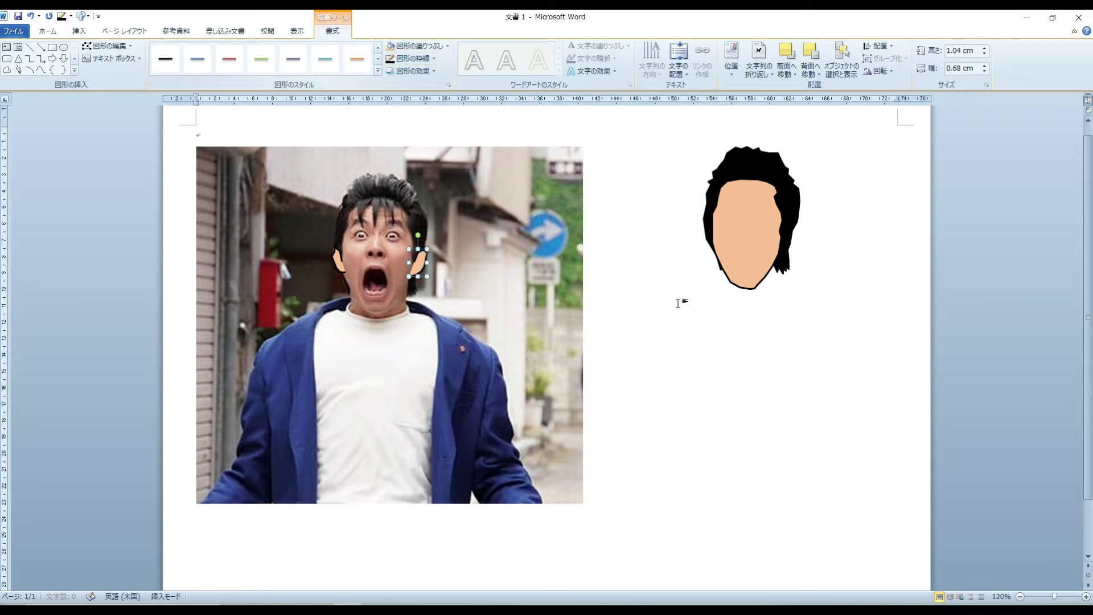
- Bring the head back over the face, group it with both ears, and move it beside the photo
drag(742, 259, 371, 283)
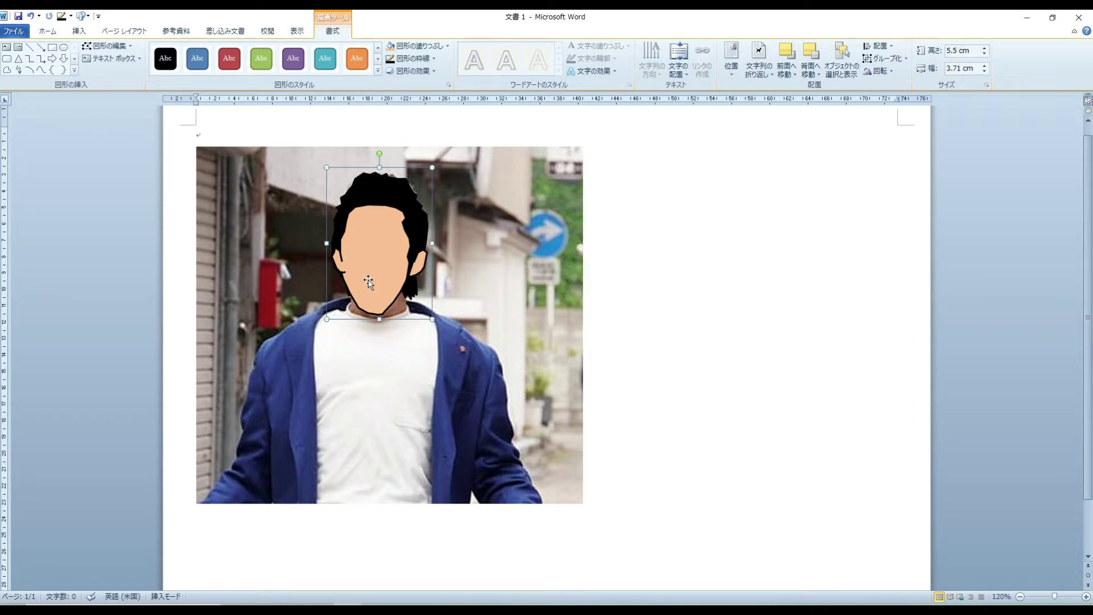
drag(368, 281, 369, 280)
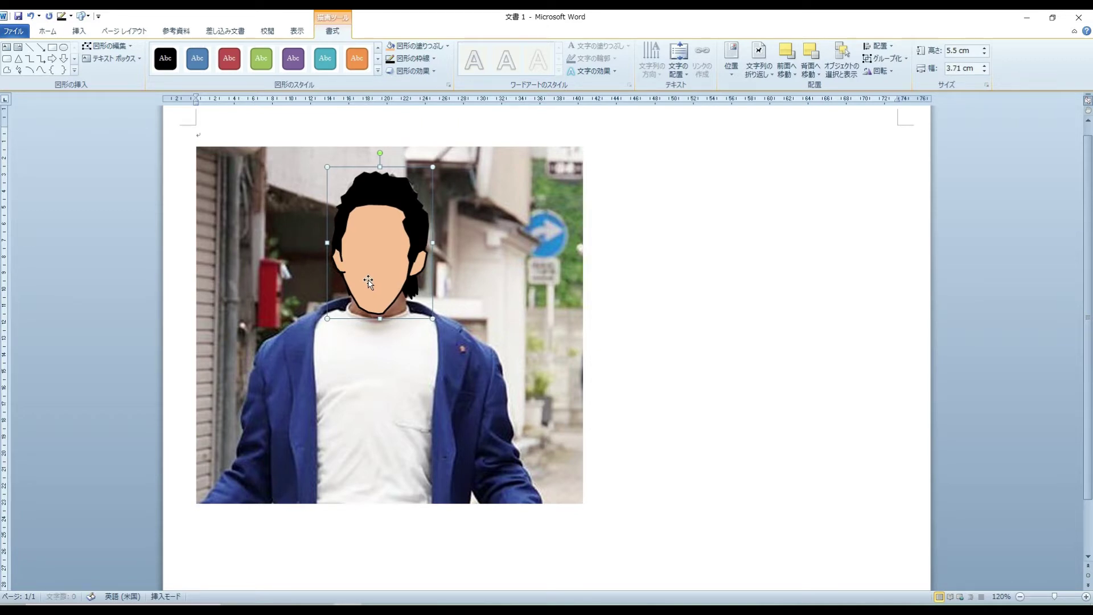
click(340, 258)
shift+click(418, 263)
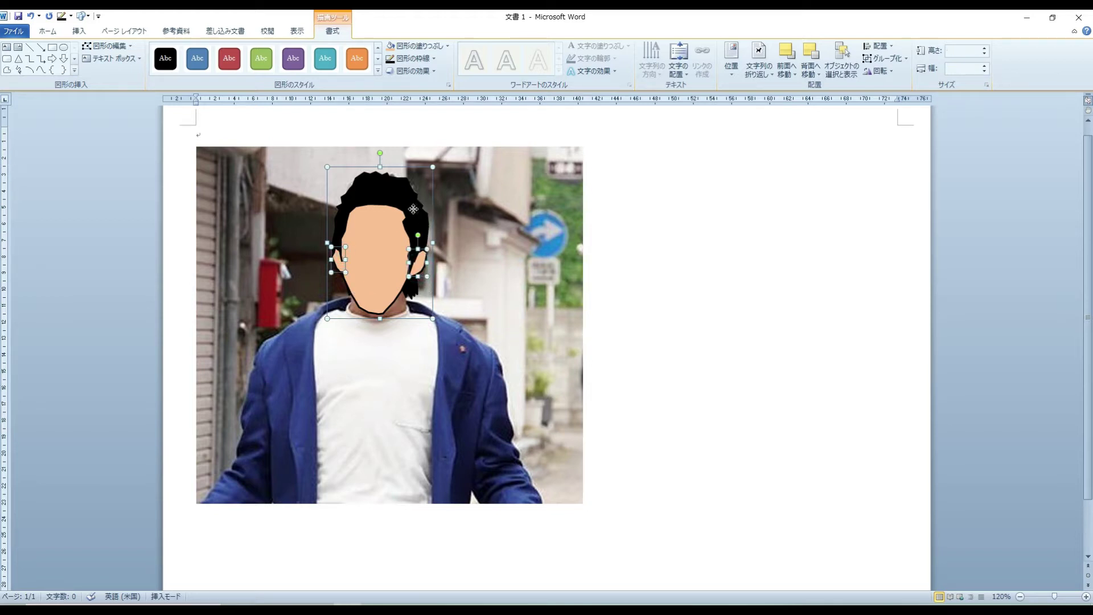
right_click(288, 210)
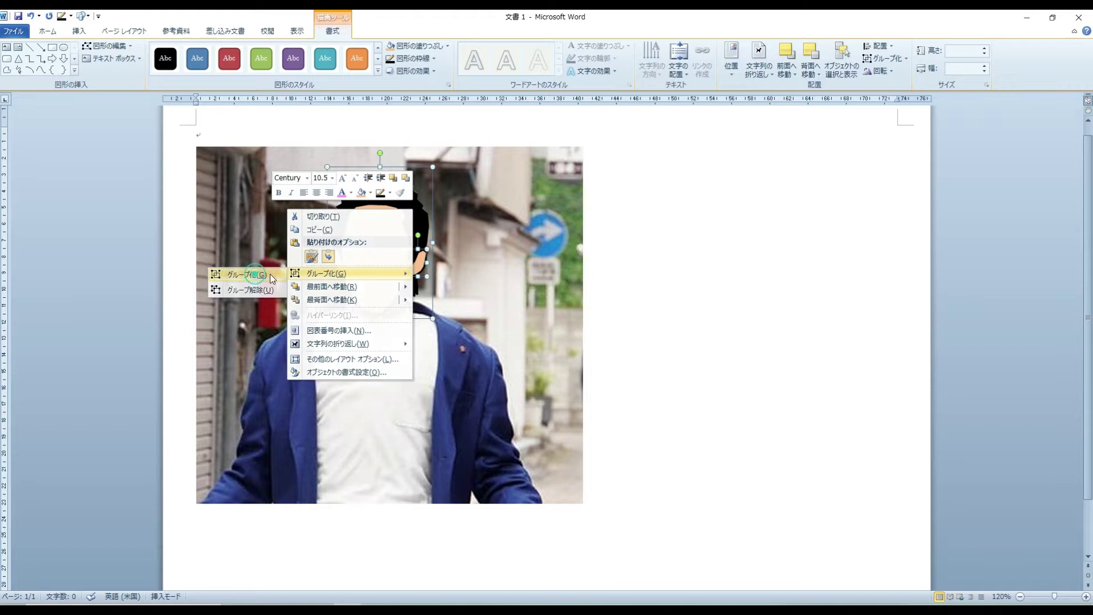
click(271, 276)
drag(384, 264, 741, 265)
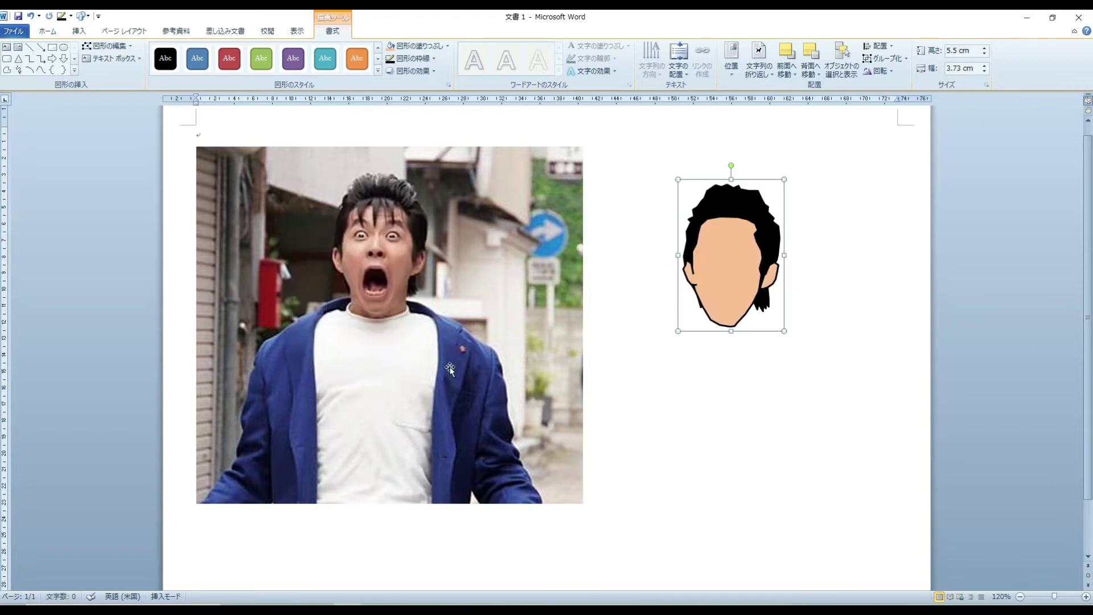
click(7, 70)
- Trace the neck down to the collar and give it a black outline and skin fill
drag(350, 274, 352, 306)
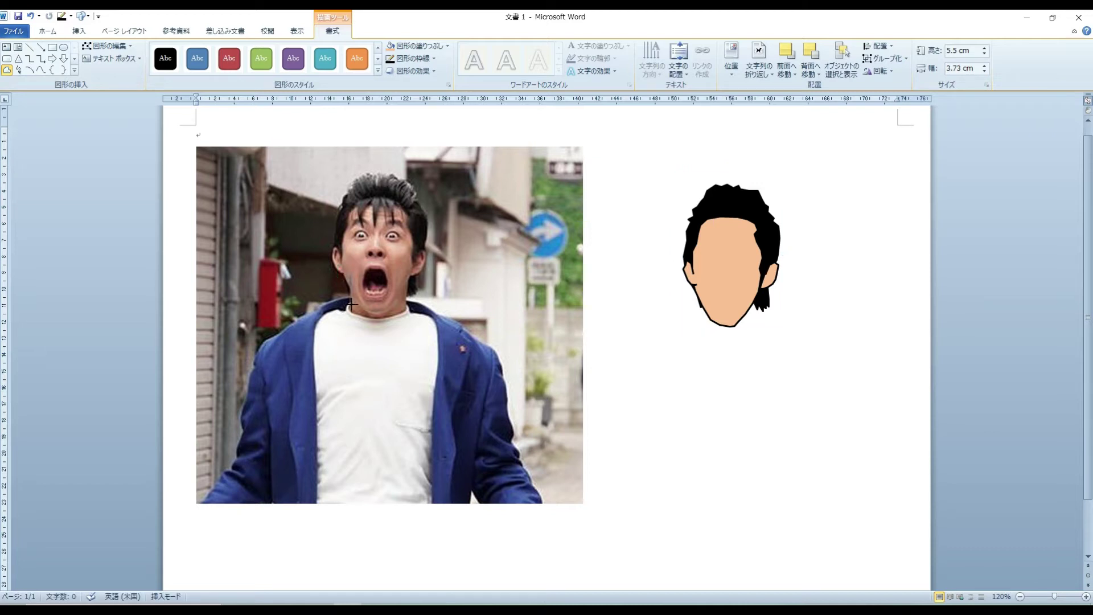
click(346, 339)
click(401, 339)
click(410, 312)
click(408, 258)
click(350, 273)
click(399, 58)
click(397, 48)
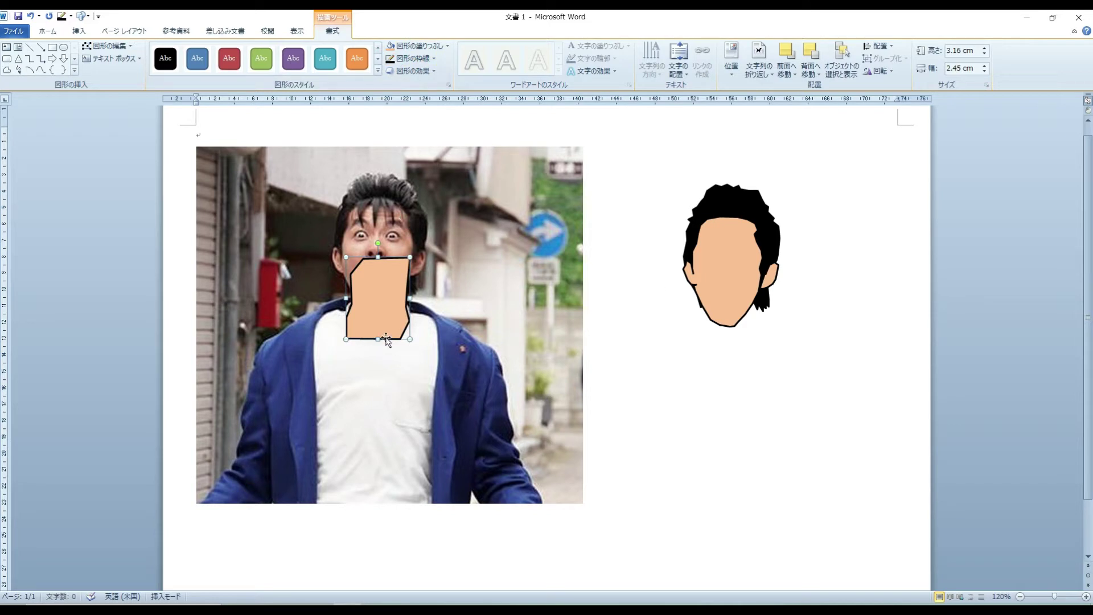
- Copy the cartoon face onto the photo, delete the original, and nudge it into place above the neck
click(708, 261)
drag(707, 262, 364, 244)
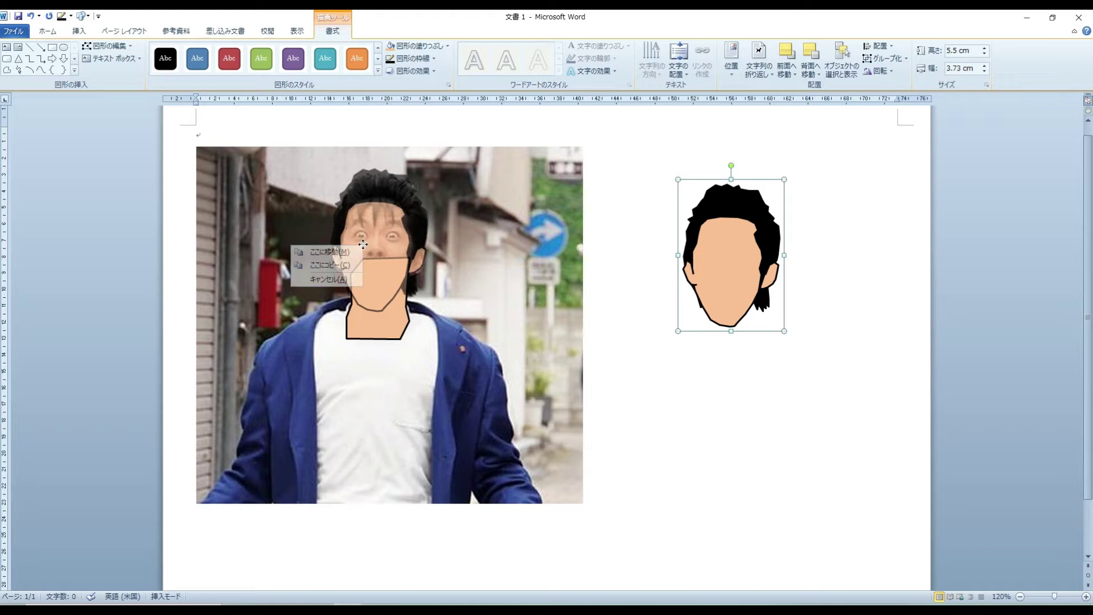
click(320, 268)
click(751, 265)
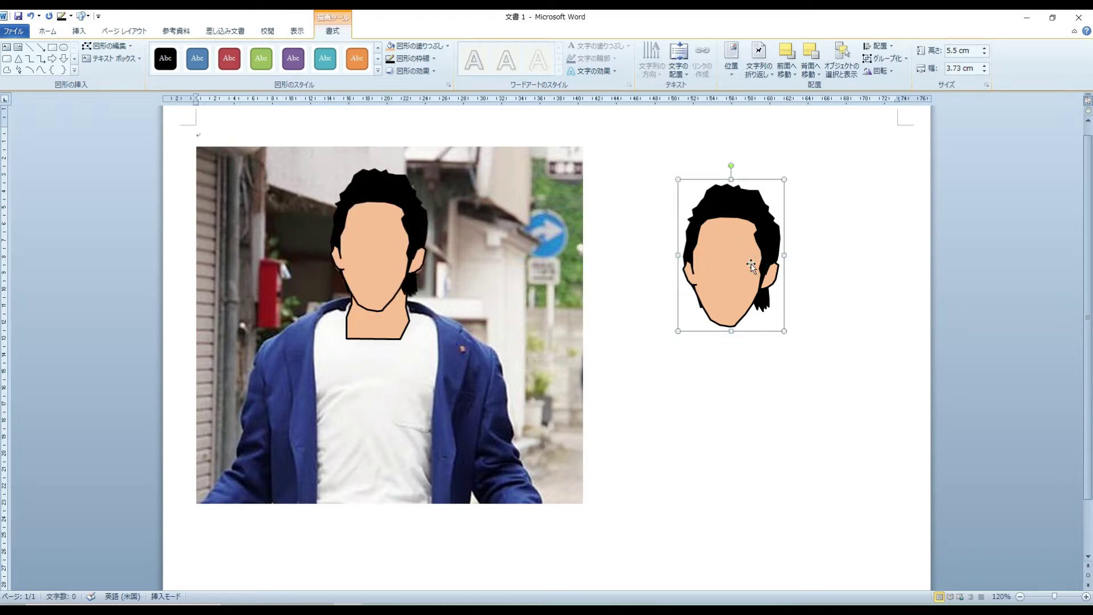
key(Delete)
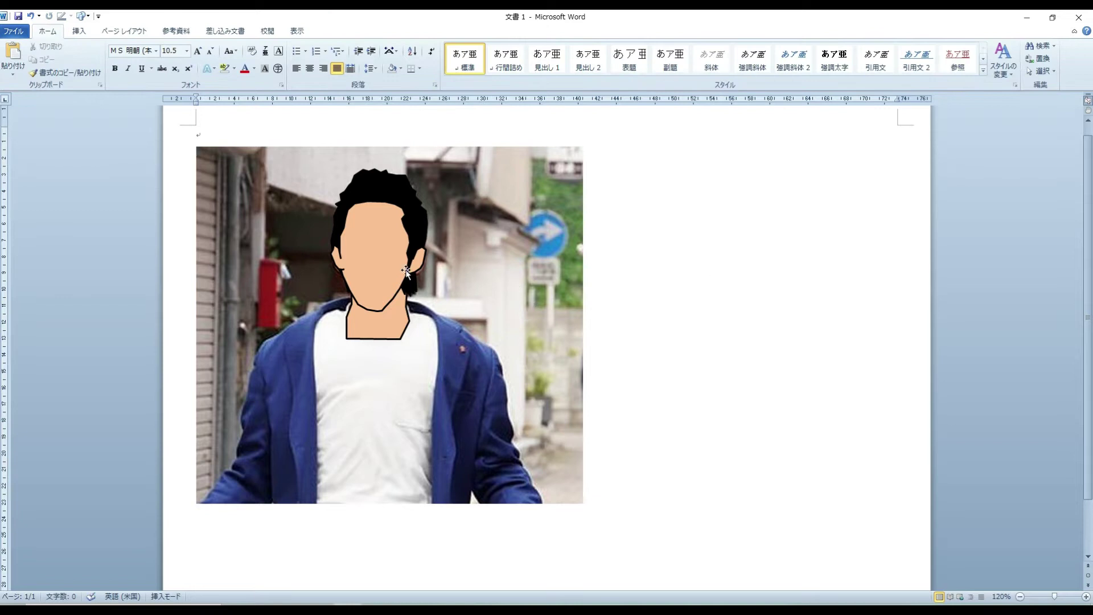
click(399, 268)
key(Down)
key(Down)
key(Right)
key(Down)
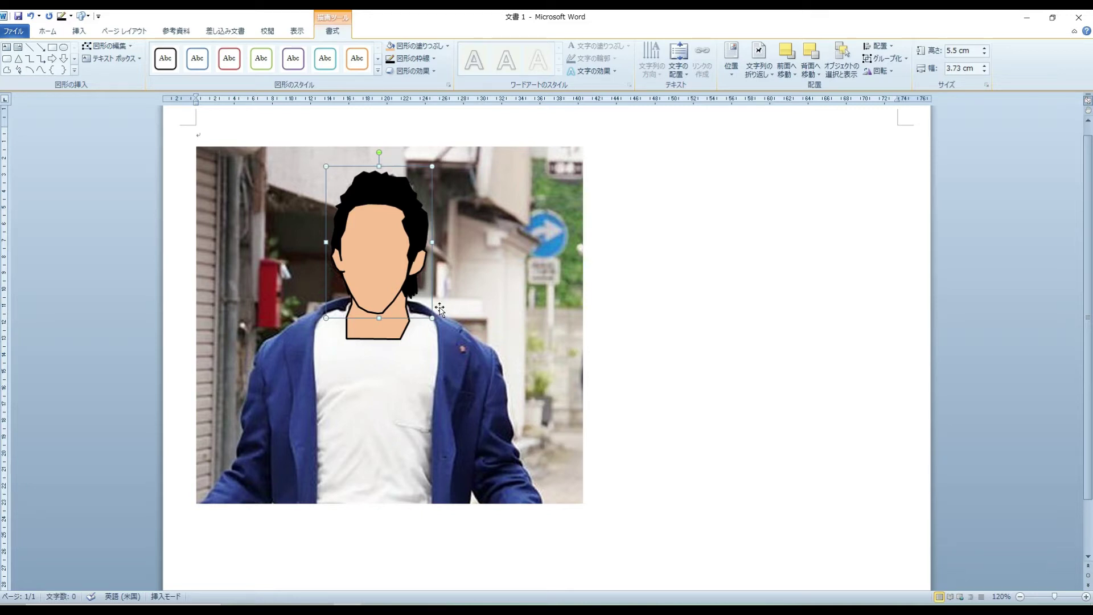
- Group the face with the neck and move the group beside the photo
shift+click(378, 336)
right_click(375, 332)
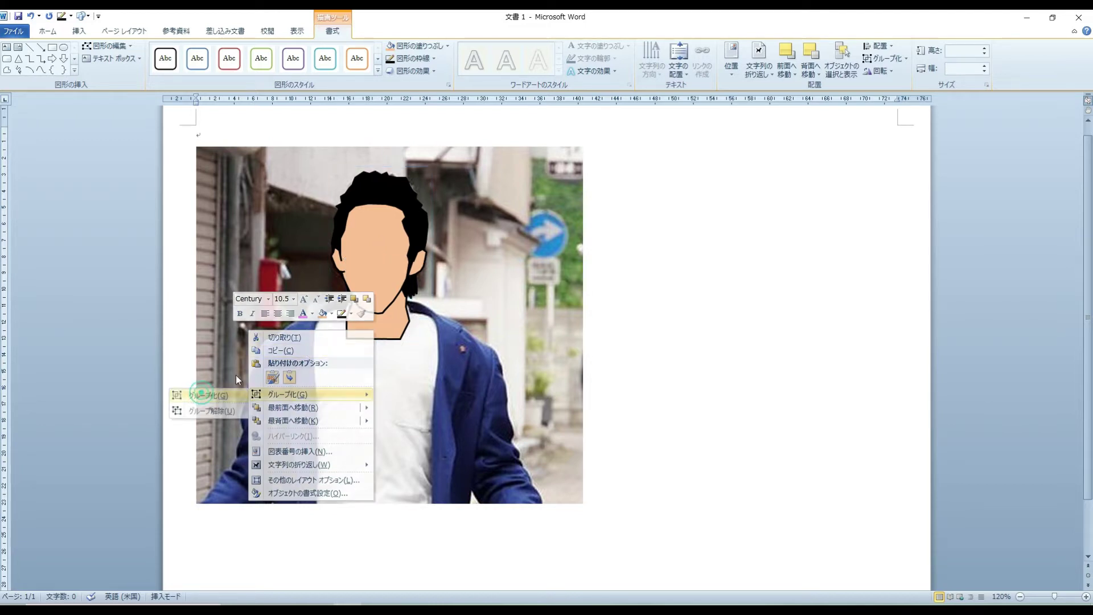
click(193, 394)
drag(376, 283, 745, 267)
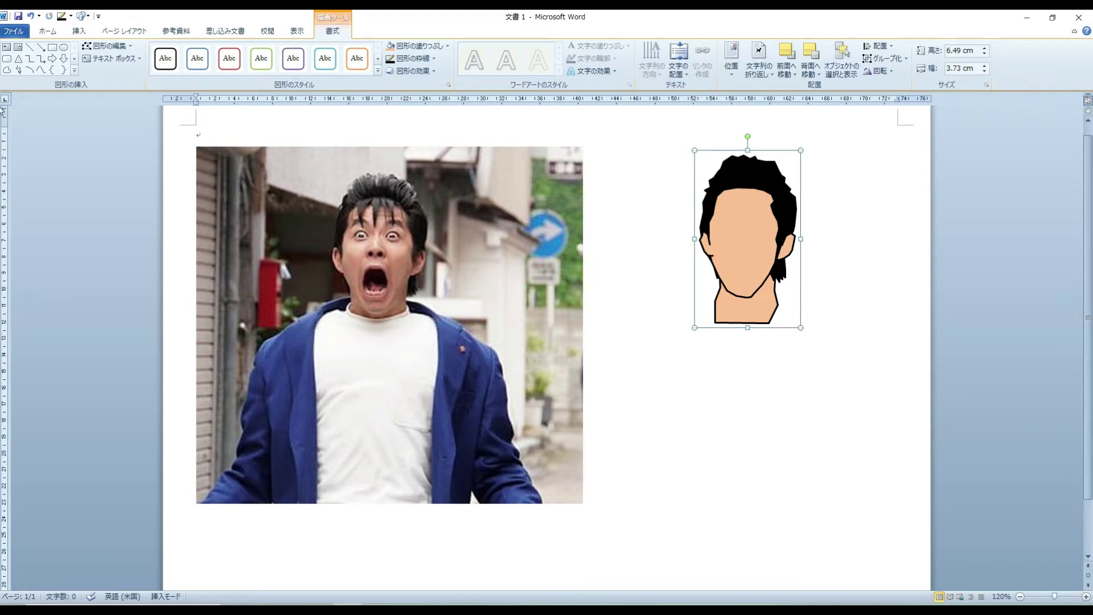
click(7, 71)
mouse_move(353, 303)
mouse_down()
mouse_move(353, 314)
mouse_move(376, 317)
mouse_move(408, 308)
mouse_up()
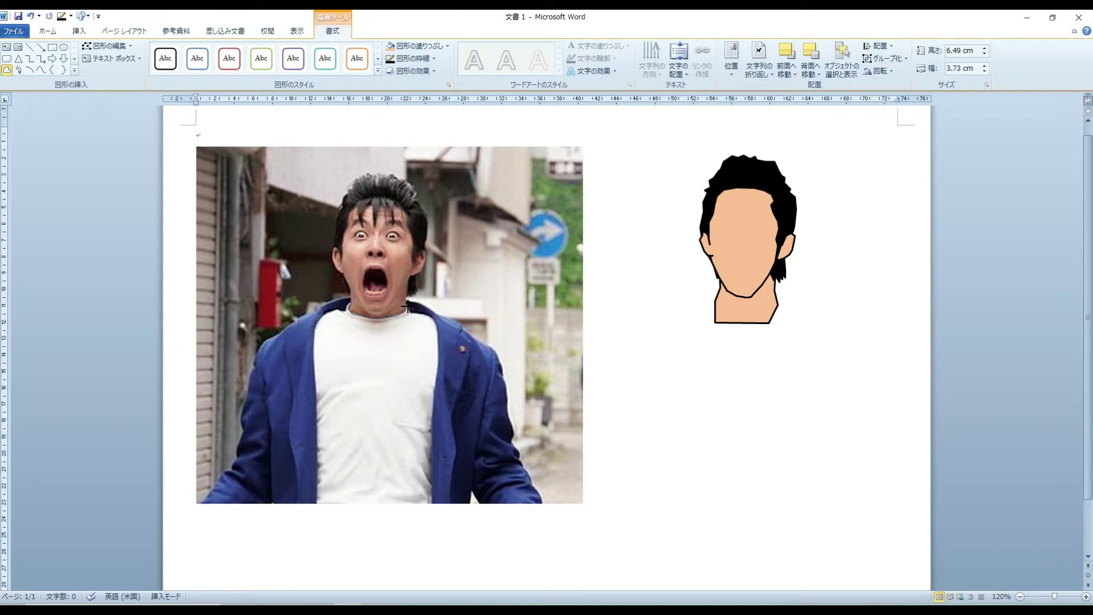
- Trace the shirt over the man's torso and give it a black outline with white fill
click(426, 313)
click(457, 373)
click(445, 503)
click(305, 505)
click(311, 308)
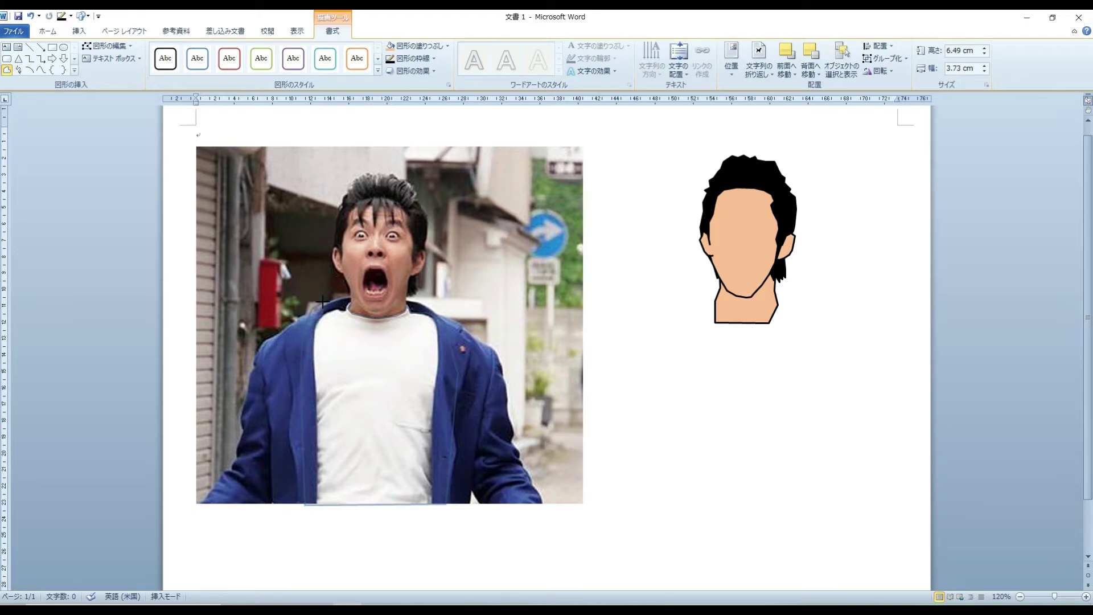
click(342, 303)
click(390, 58)
click(448, 46)
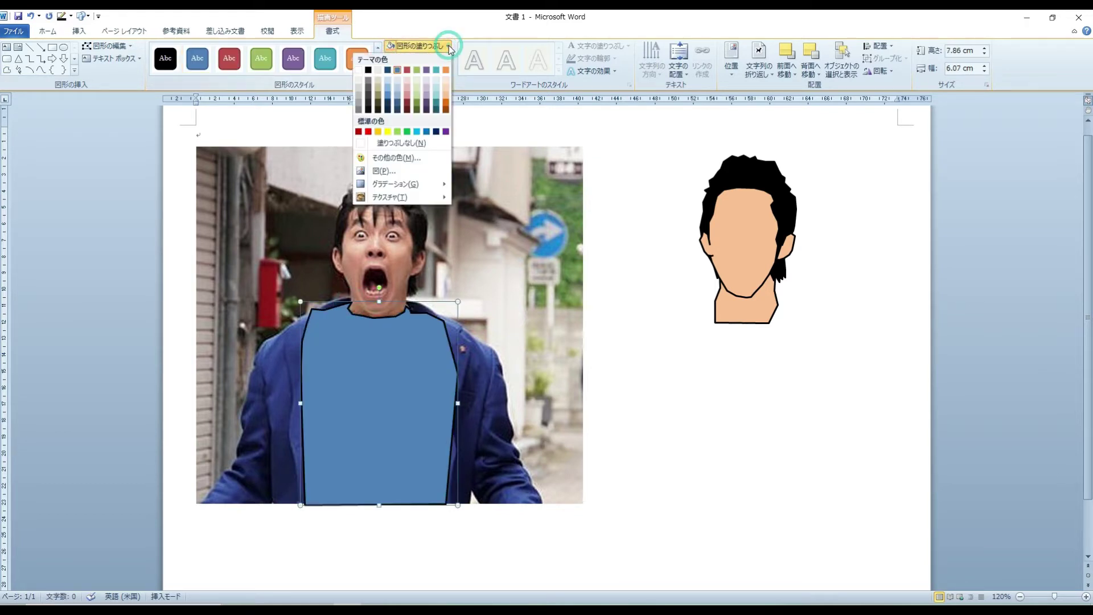
click(359, 70)
- Move the cartoon face from beside the photo back onto the man's head
click(746, 268)
drag(738, 264, 621, 273)
click(847, 308)
drag(757, 249, 373, 259)
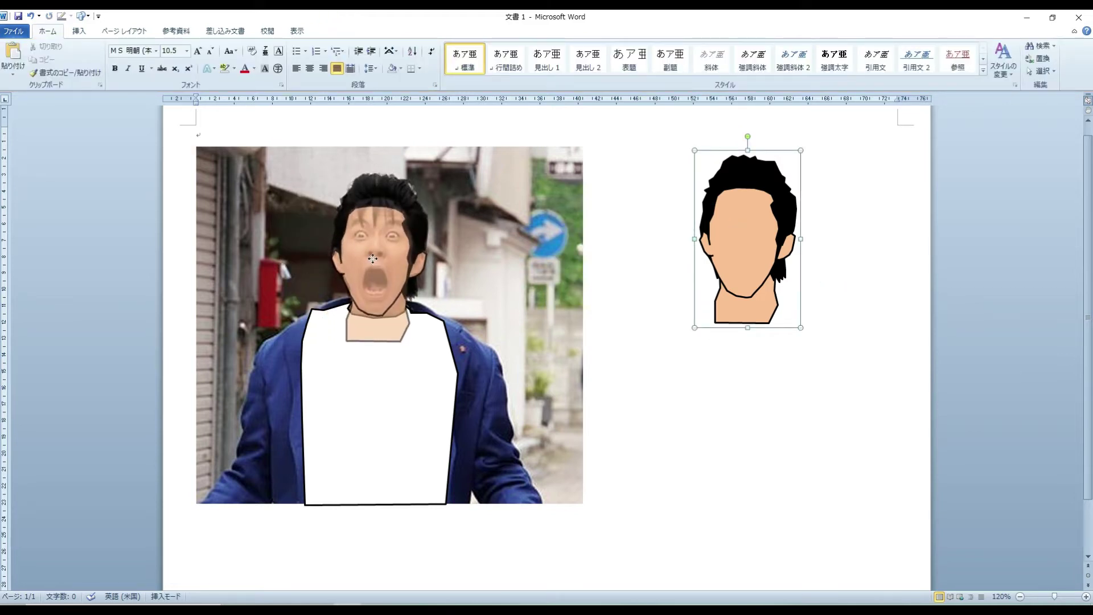
- Align the cartoon head on the shirt, group them, and move the 12.9 × 6.07 cm figure beside the photo
drag(373, 259, 391, 261)
key(Down)
key(Down)
key(Down)
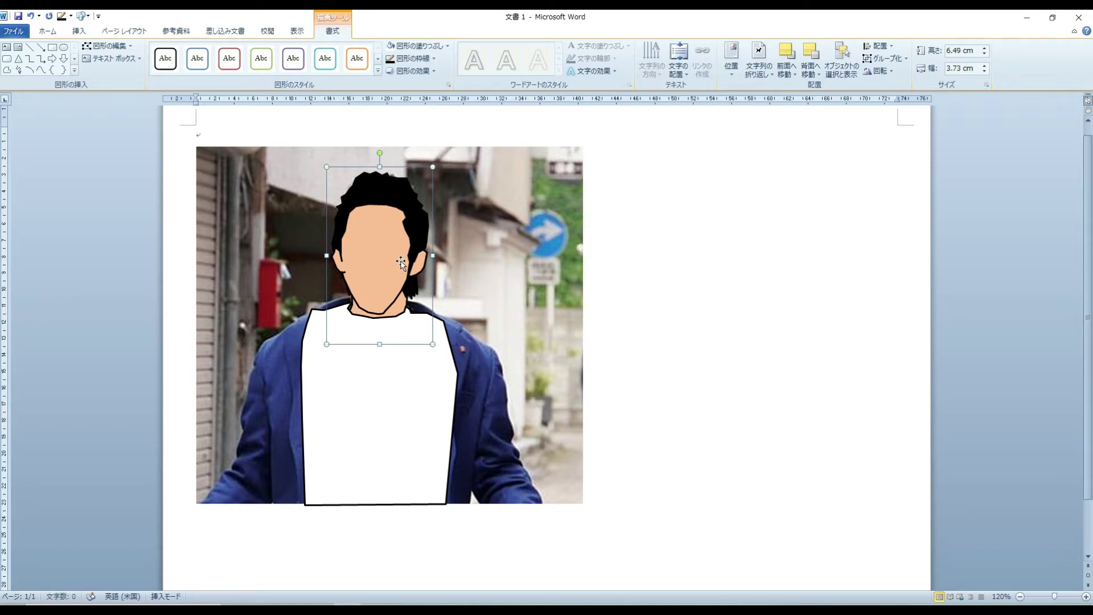
key(Left)
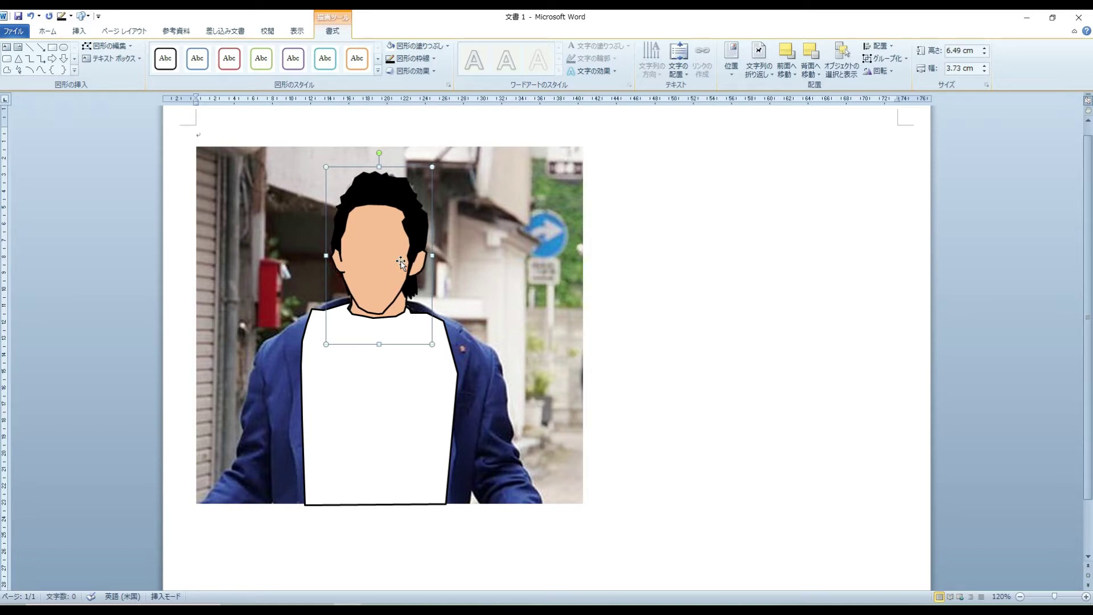
shift+click(398, 465)
right_click(398, 465)
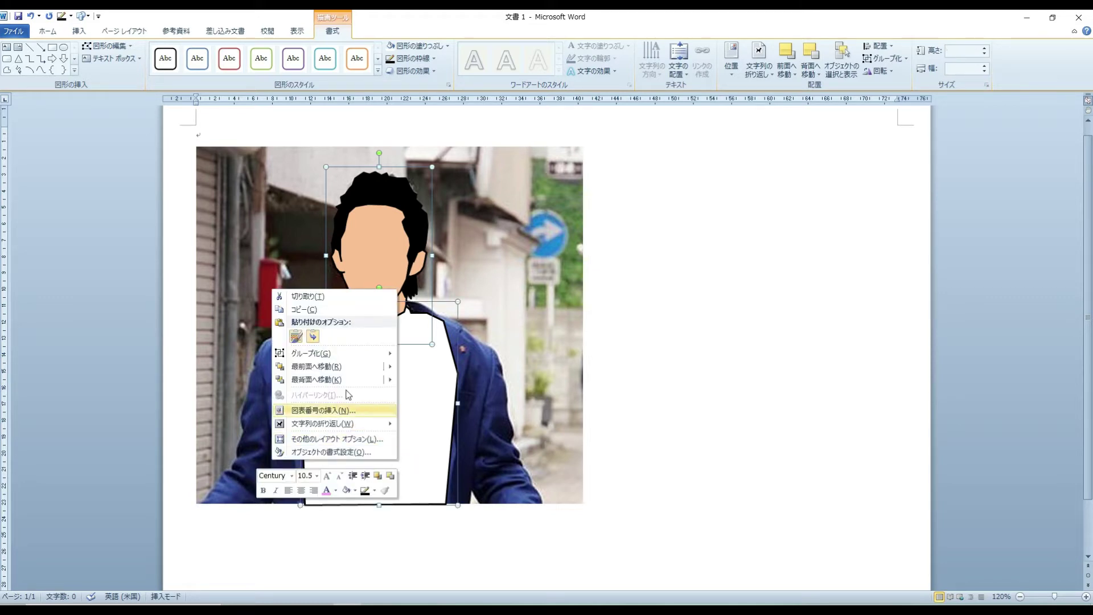
click(239, 354)
drag(363, 367, 749, 328)
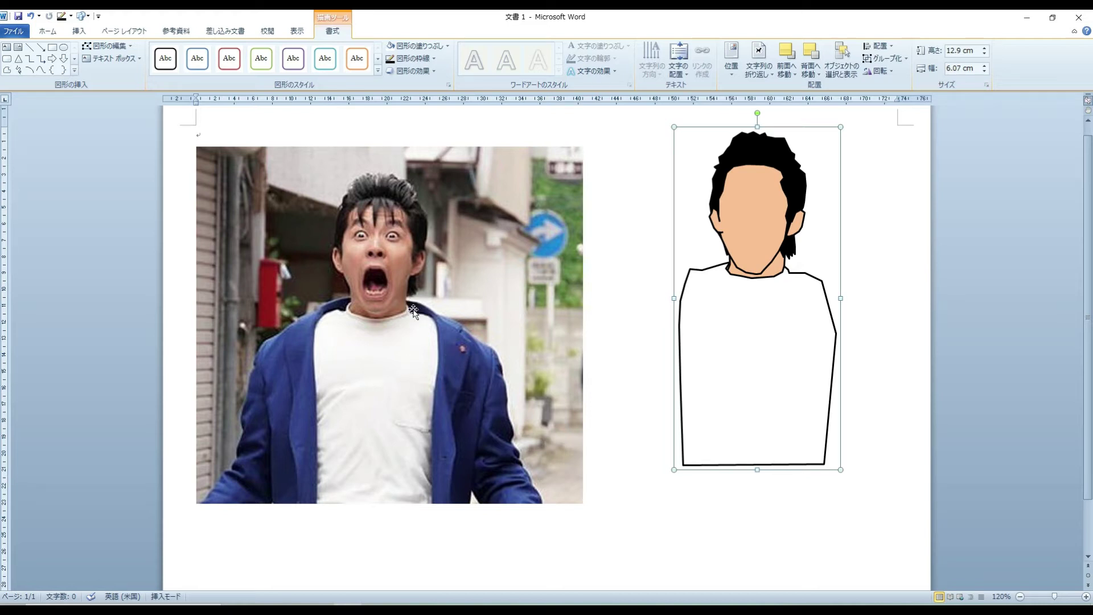
- Trace the jacket's right panel from the collar down the edge and up the sleeve
click(6, 70)
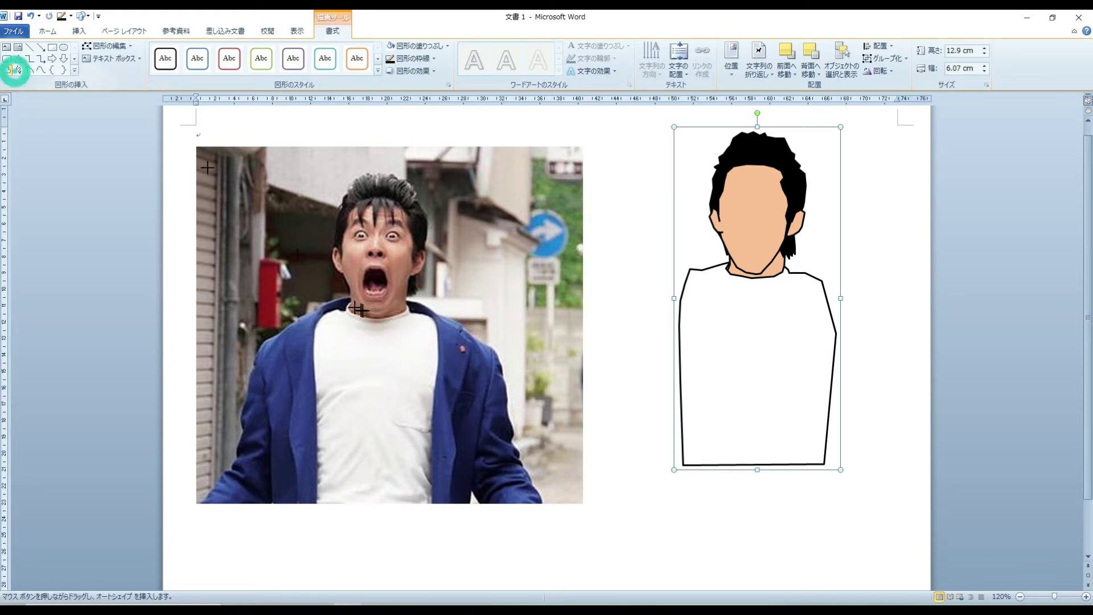
click(404, 300)
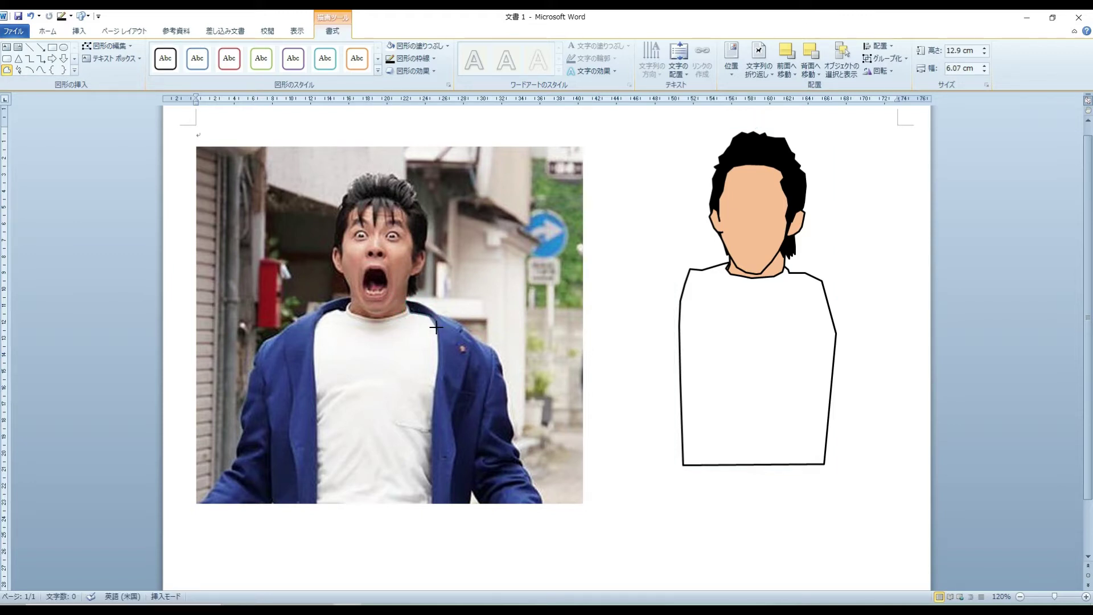
drag(437, 328, 432, 502)
mouse_move(433, 504)
mouse_down()
mouse_move(545, 505)
mouse_move(512, 441)
mouse_up()
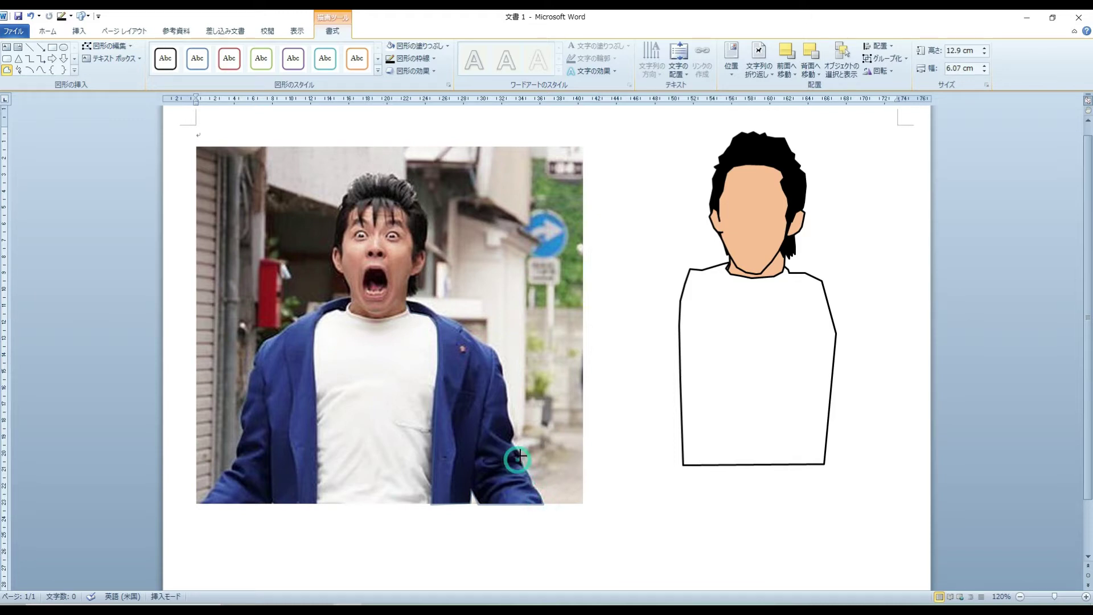
click(512, 435)
click(506, 420)
click(507, 401)
click(503, 363)
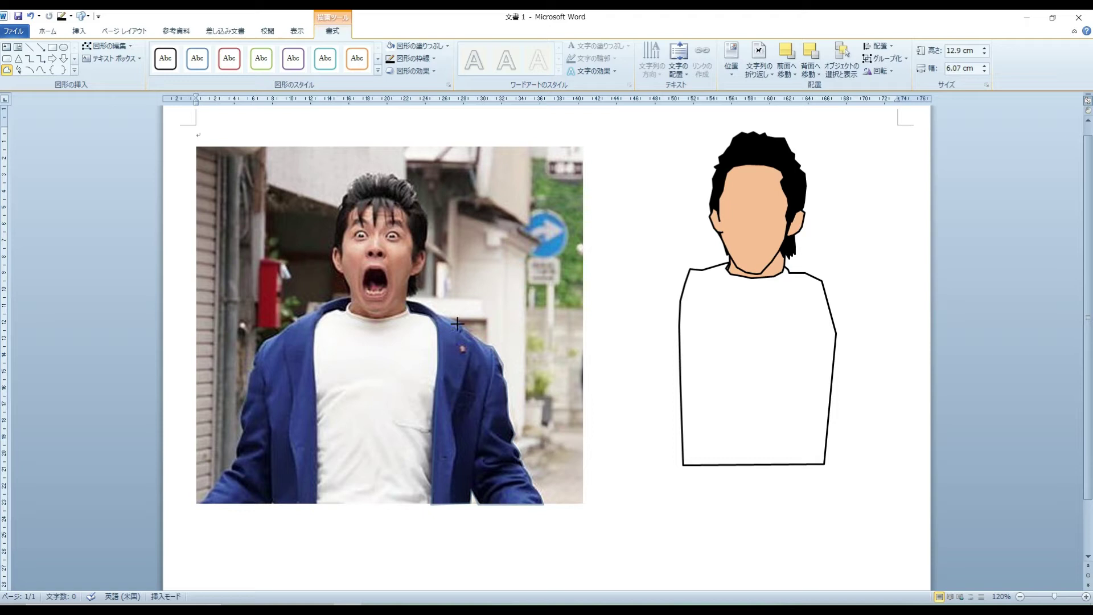
click(406, 301)
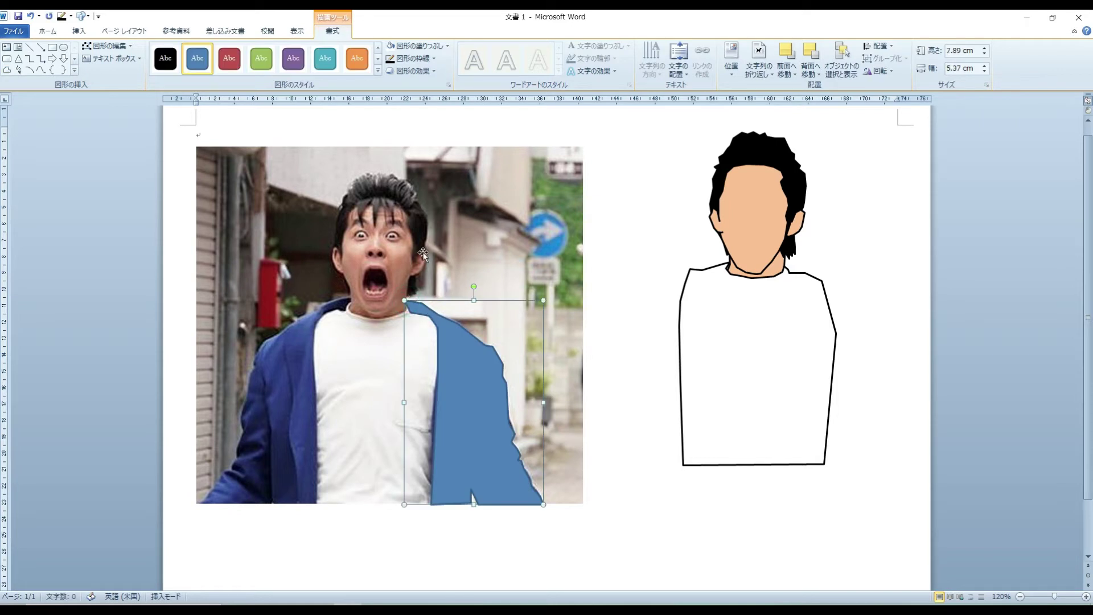
- Give the jacket panel a black outline and a navy fill
click(391, 58)
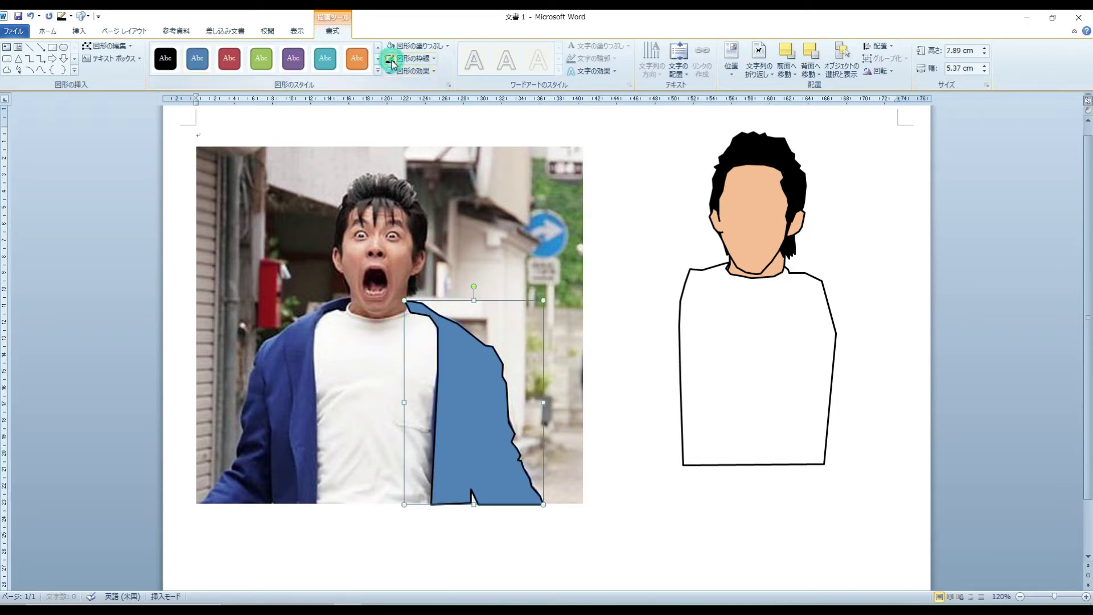
click(448, 46)
click(427, 131)
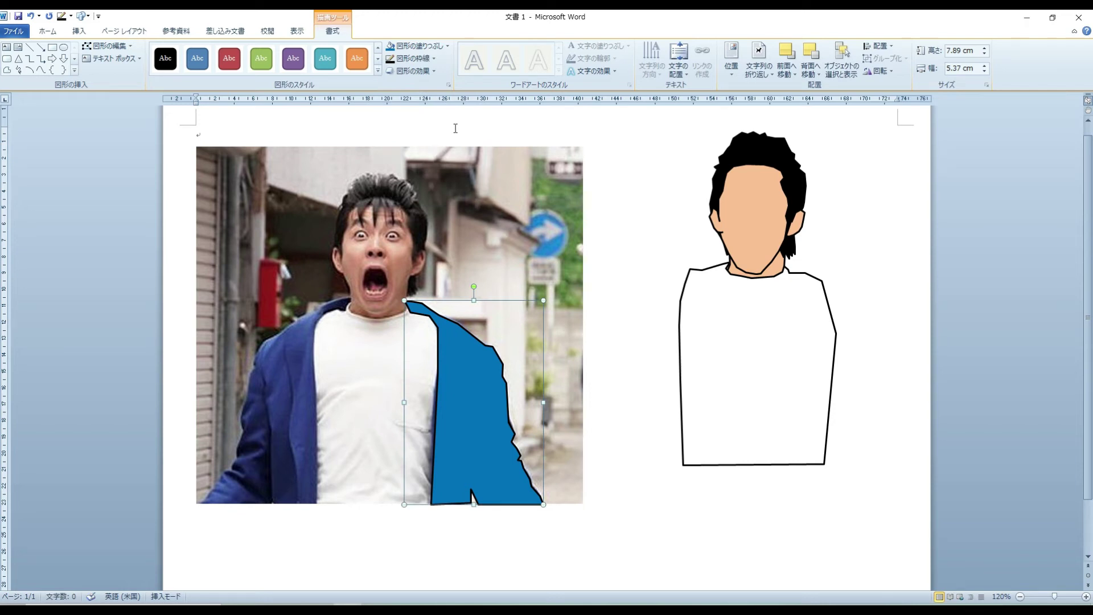
click(448, 46)
click(437, 133)
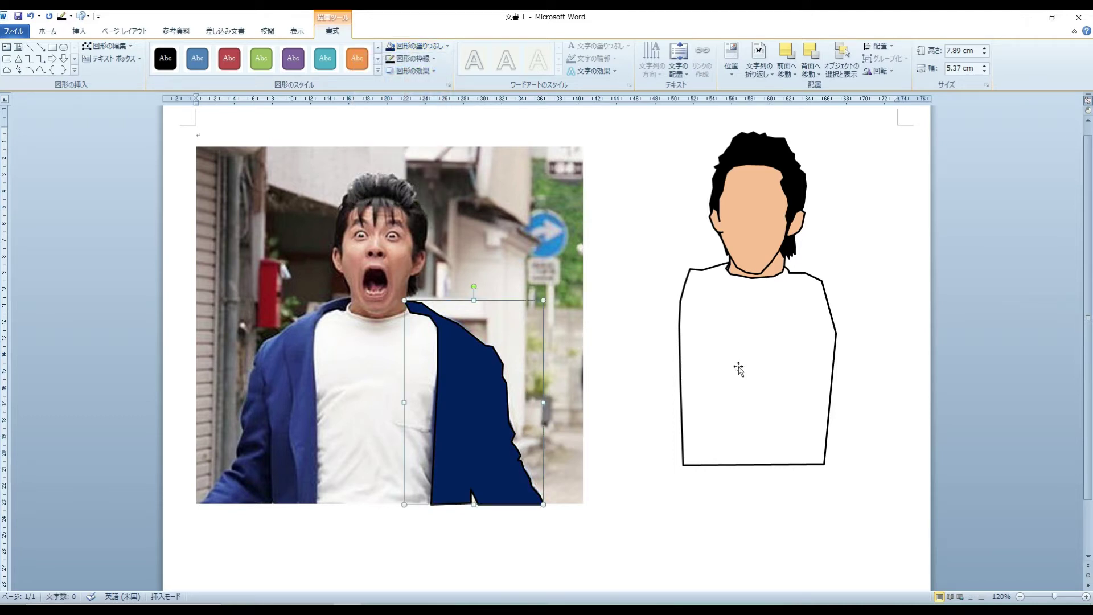
click(7, 70)
click(354, 300)
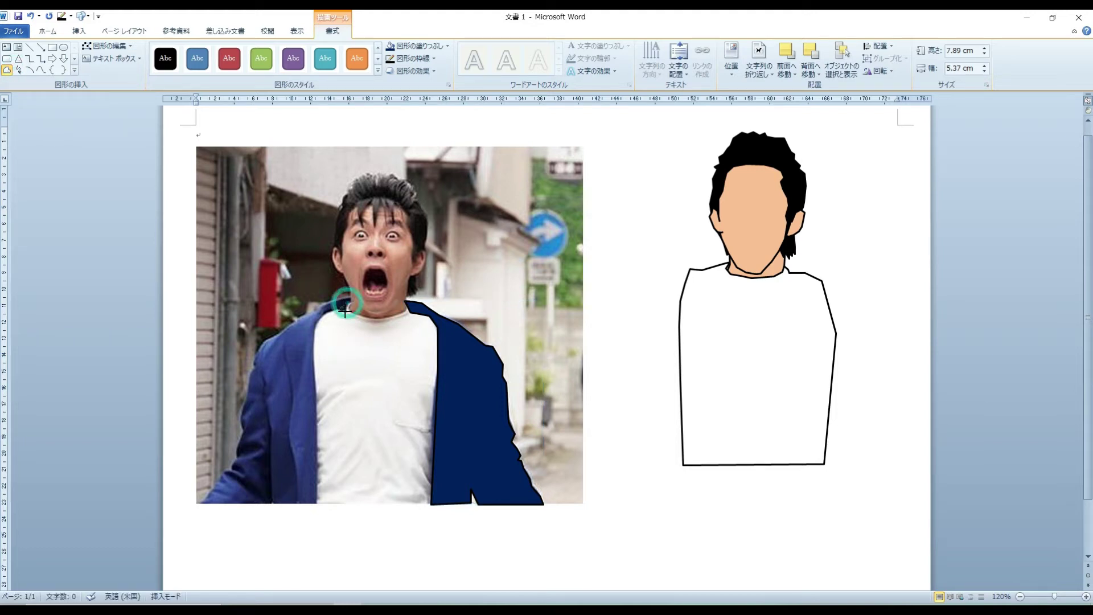
- Trace the left jacket panel down from the collar, along the bottom edge and up the sleeve
drag(336, 311, 312, 347)
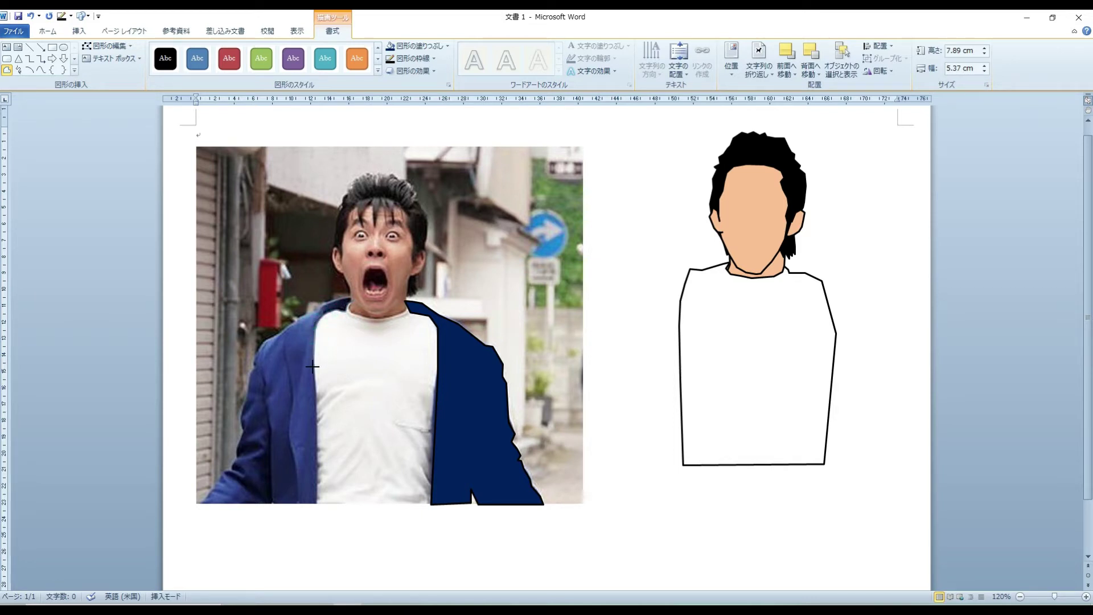
drag(317, 502, 269, 506)
click(271, 503)
click(235, 454)
click(247, 373)
click(249, 369)
click(259, 345)
click(273, 338)
click(286, 327)
- Close the left panel along the collar, fill it dark navy, and set the head-and-shirt figure over it
click(300, 317)
click(307, 312)
click(322, 308)
click(320, 307)
click(335, 300)
click(344, 298)
click(354, 301)
double_click(354, 298)
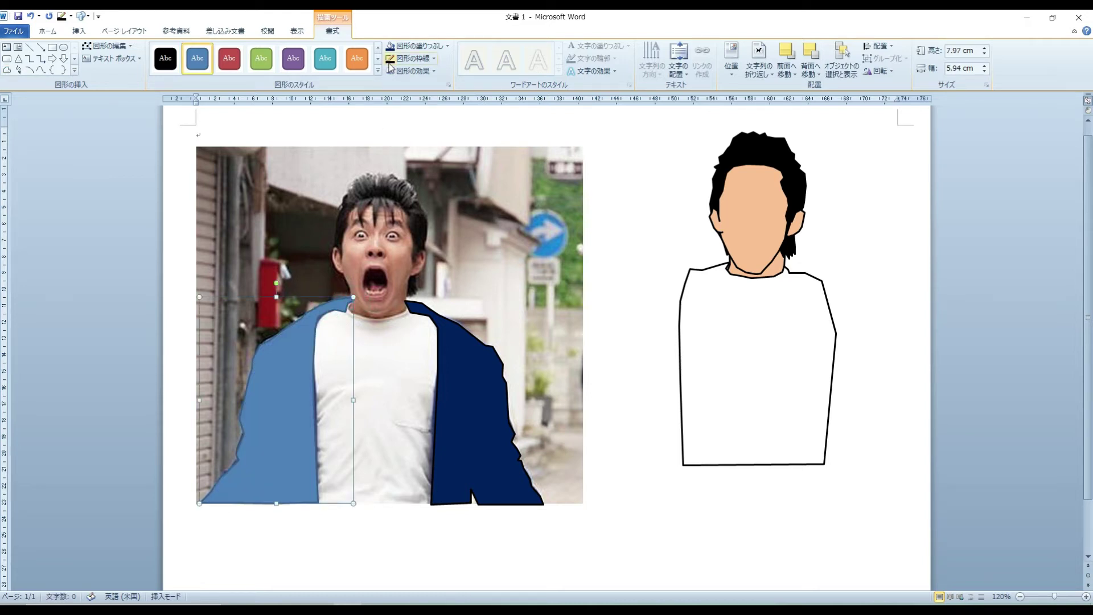
click(399, 48)
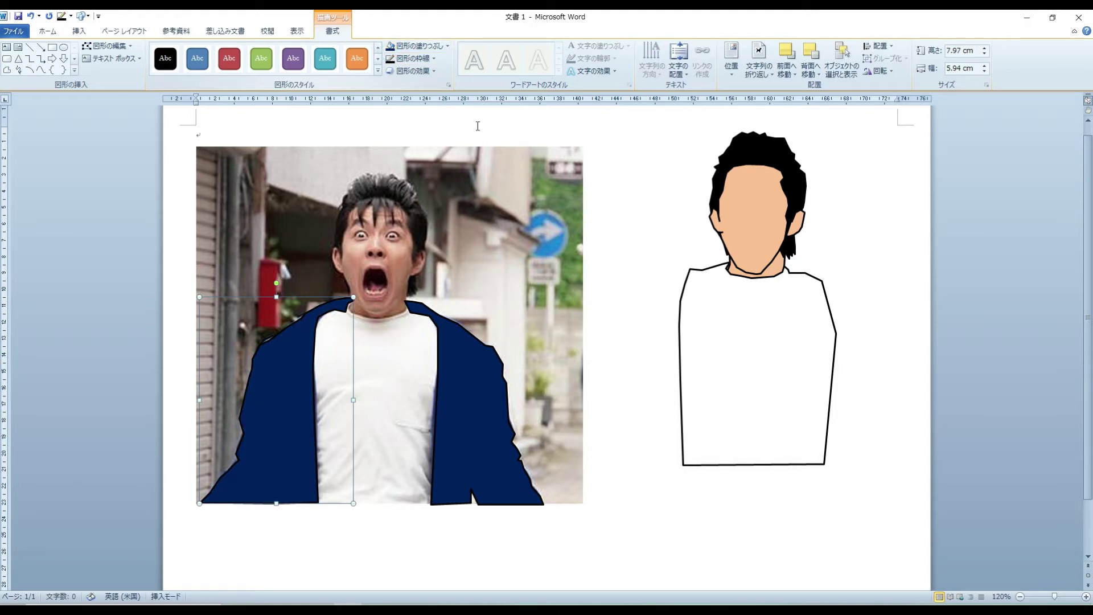
drag(816, 365, 440, 407)
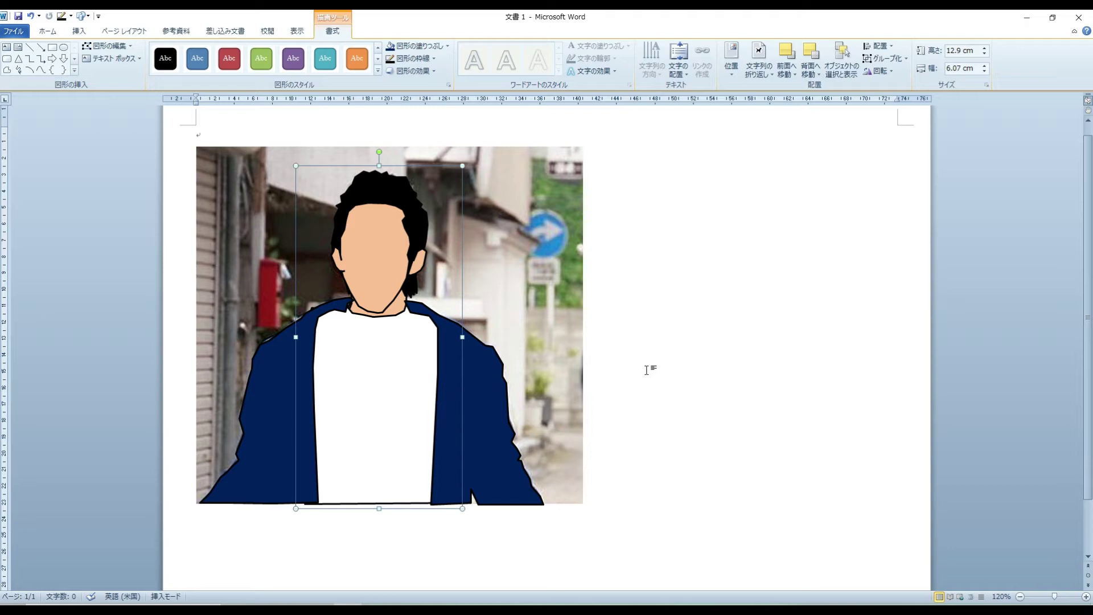
- Nudge the head-and-shirt figure with the arrow keys until it meets the jacket
key(Up)
key(Up)
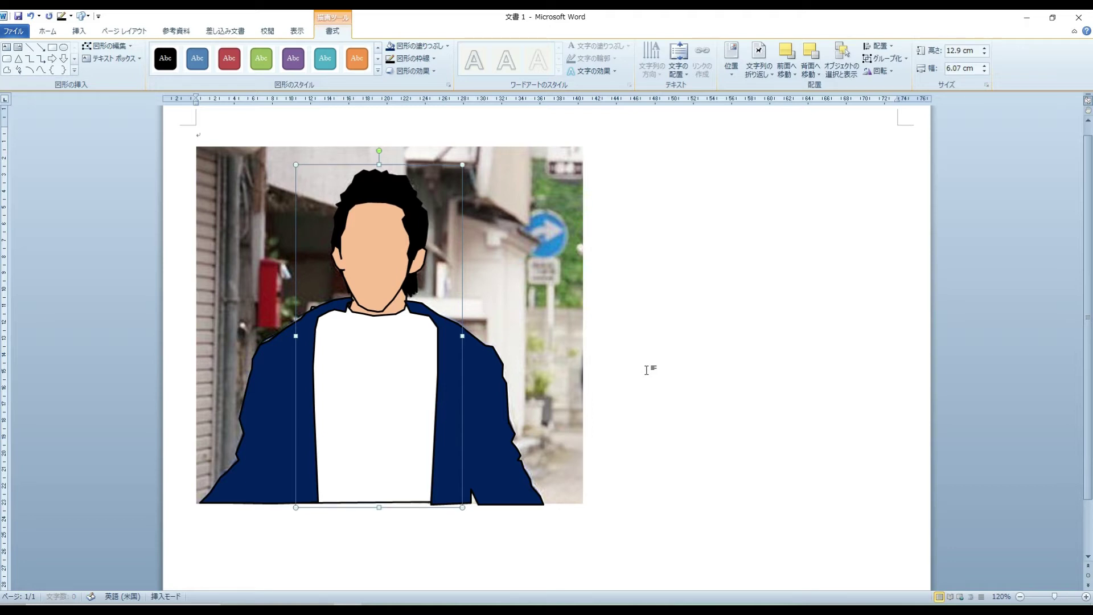
key(Down)
key(Down)
key(Down)
key(Up)
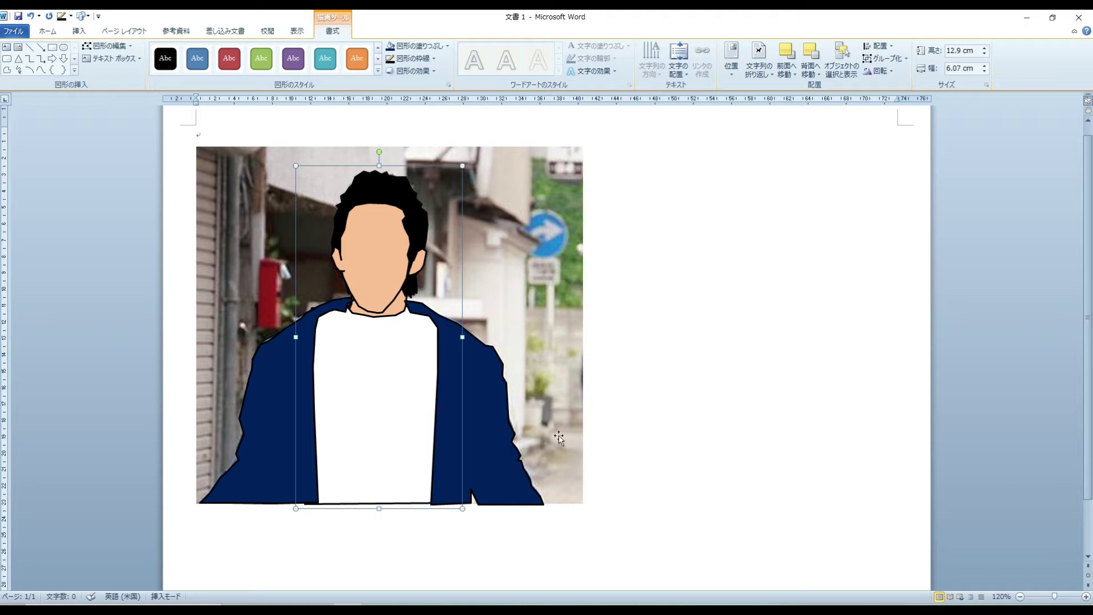
key(Left)
key(Up)
key(Up)
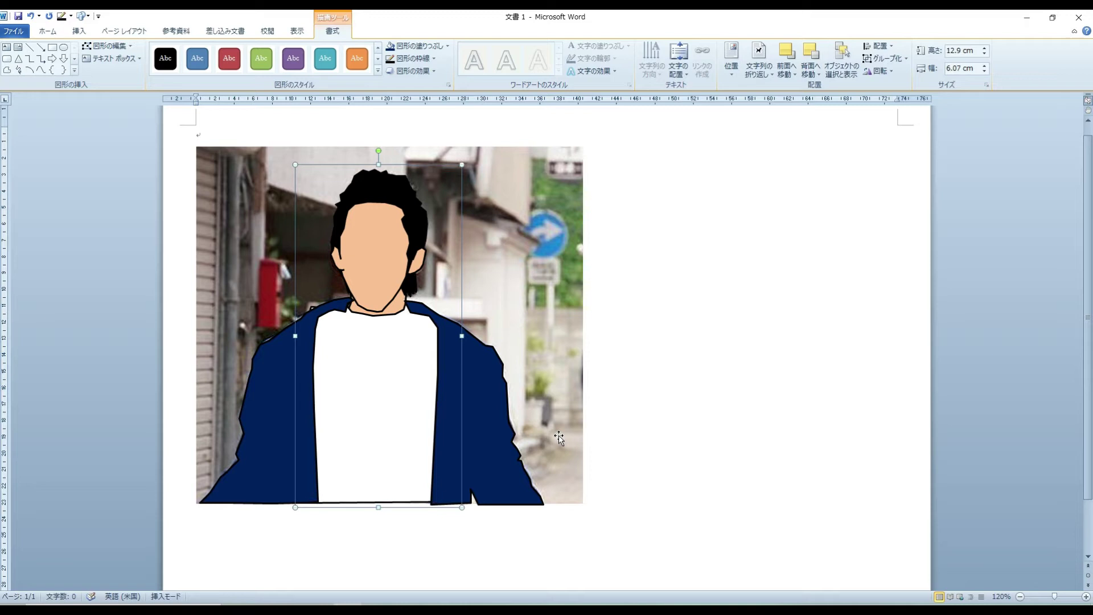
key(Right)
key(Down)
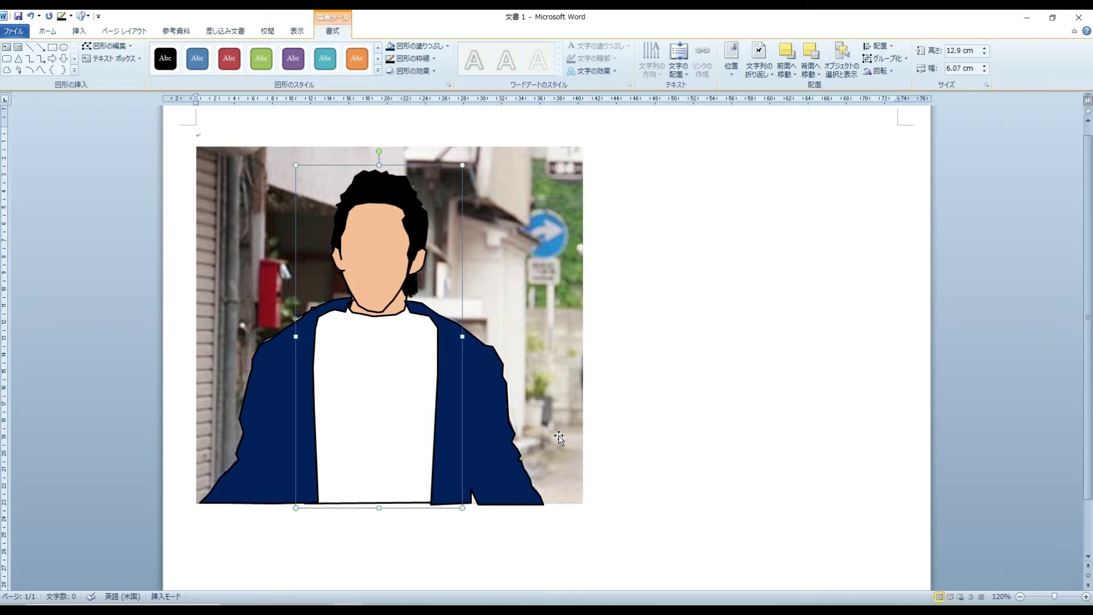
- Group both jacket panels with the head and shirt and move the group right of the photo
shift+click(481, 468)
shift+click(280, 461)
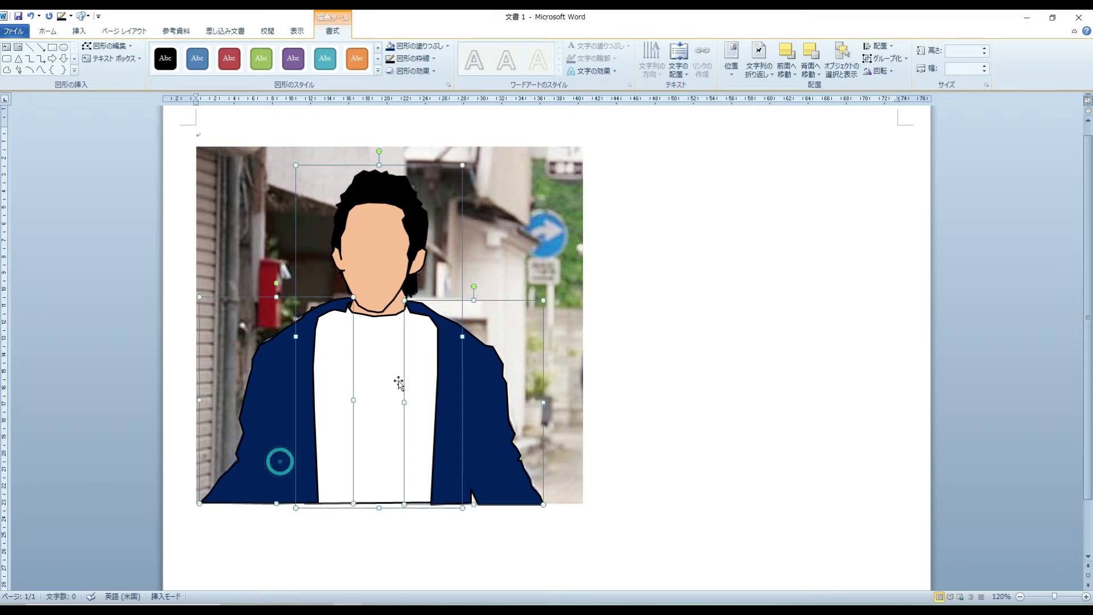
right_click(488, 377)
mouse_move(402, 440)
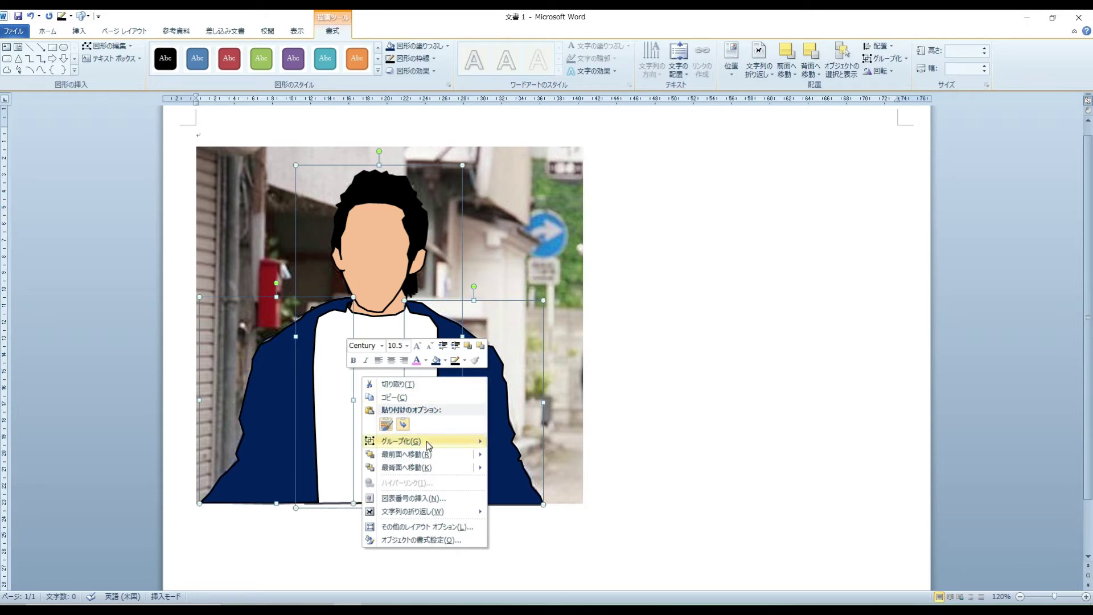
click(330, 443)
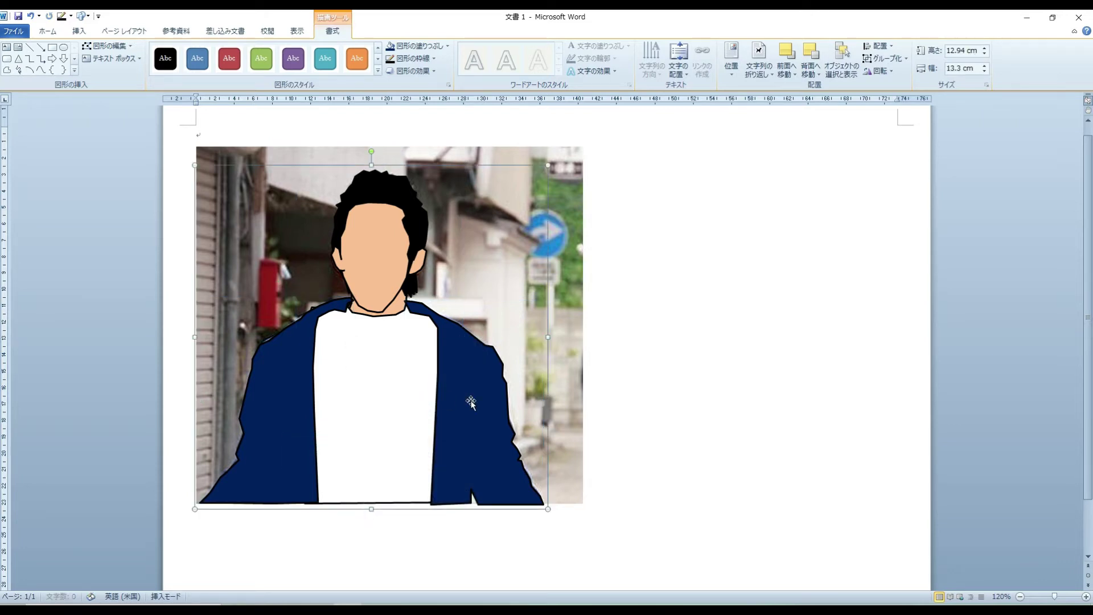
drag(470, 401, 839, 402)
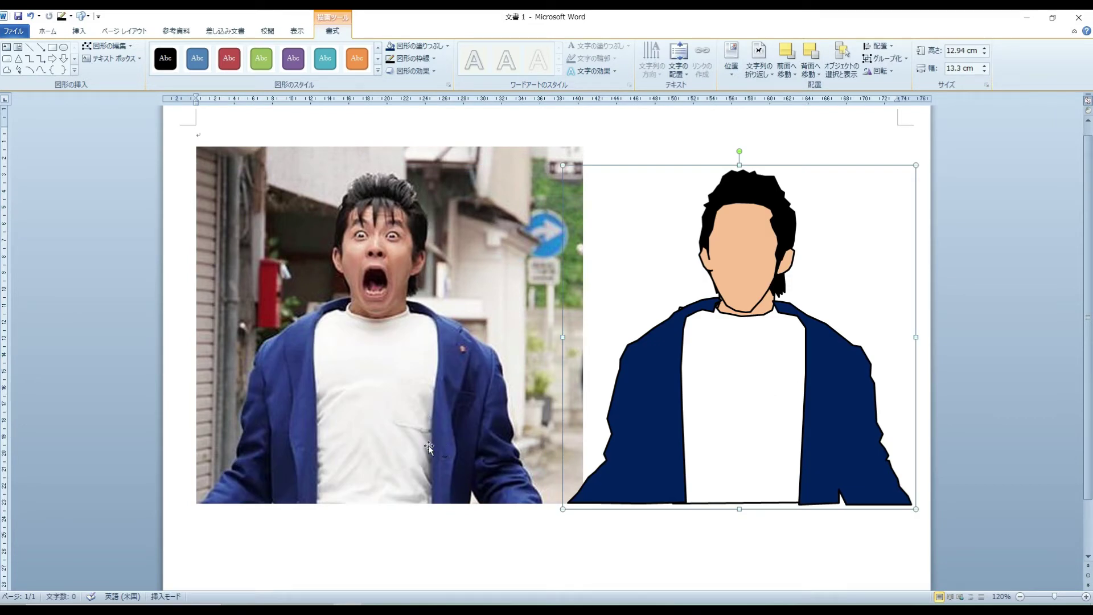
click(7, 69)
- Draw a black chest-pocket line and move it onto the illustration's shirt
click(394, 383)
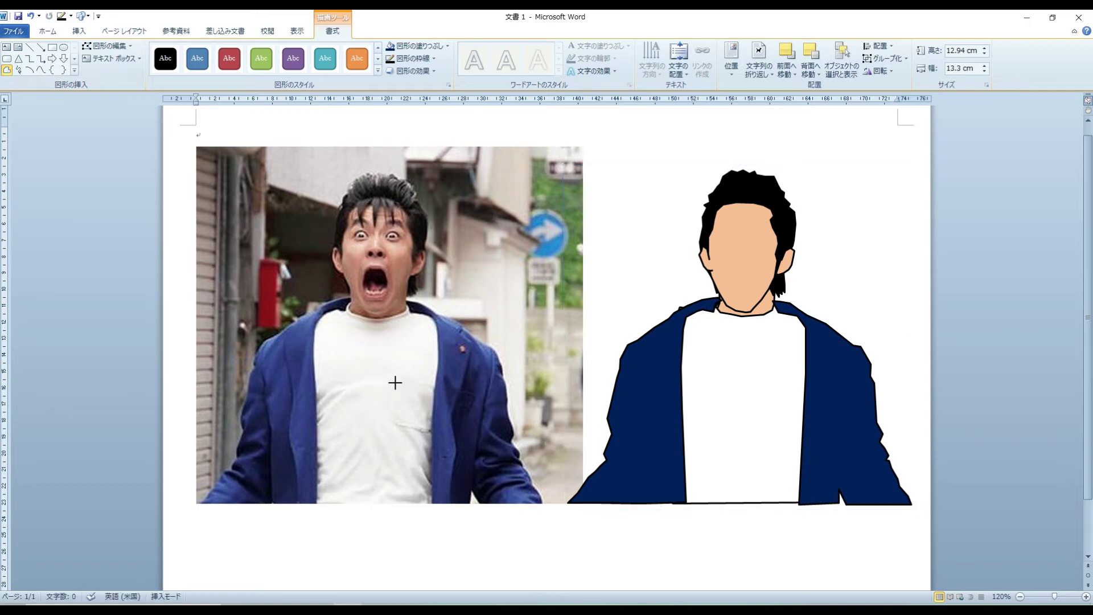
drag(391, 418, 428, 430)
double_click(432, 430)
click(396, 58)
mouse_move(402, 424)
mouse_down()
mouse_move(781, 415)
mouse_move(774, 424)
mouse_up()
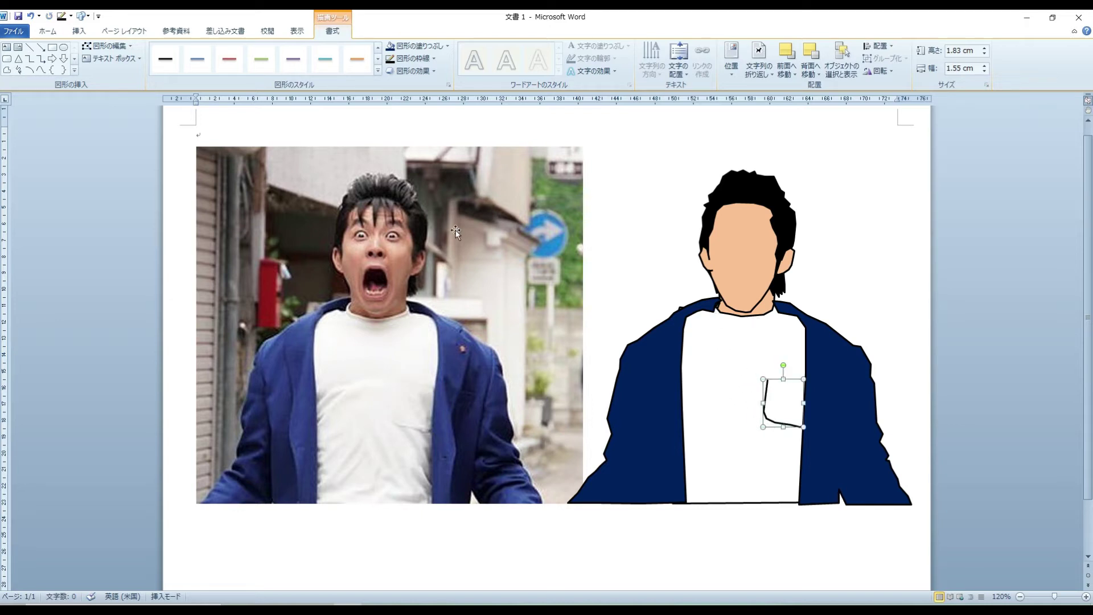
- Trace a freeform neckline across the illustration's collar
click(7, 70)
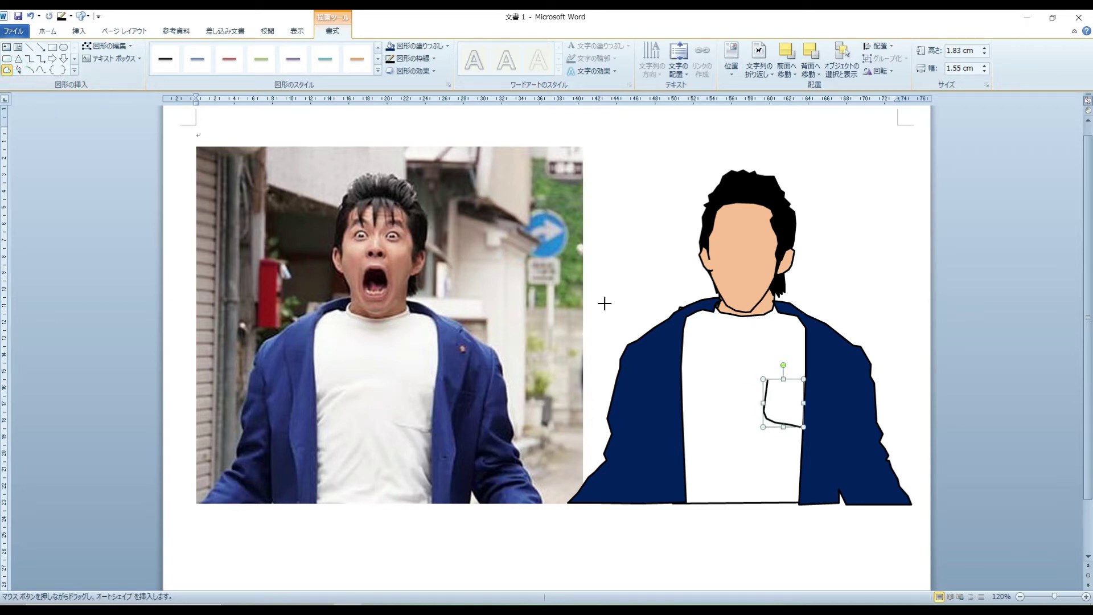
click(714, 312)
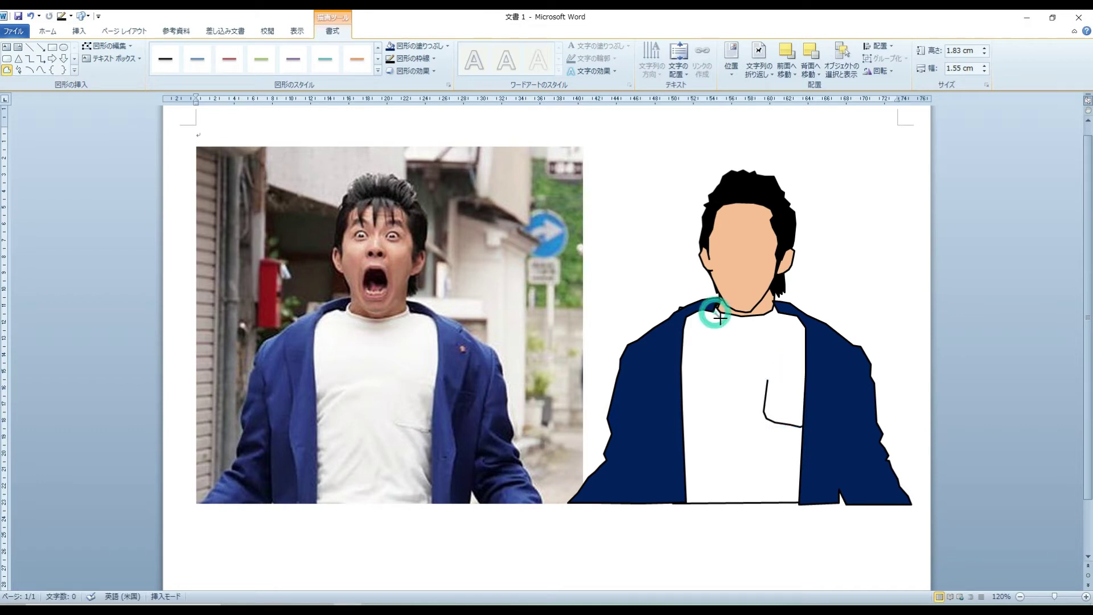
click(735, 321)
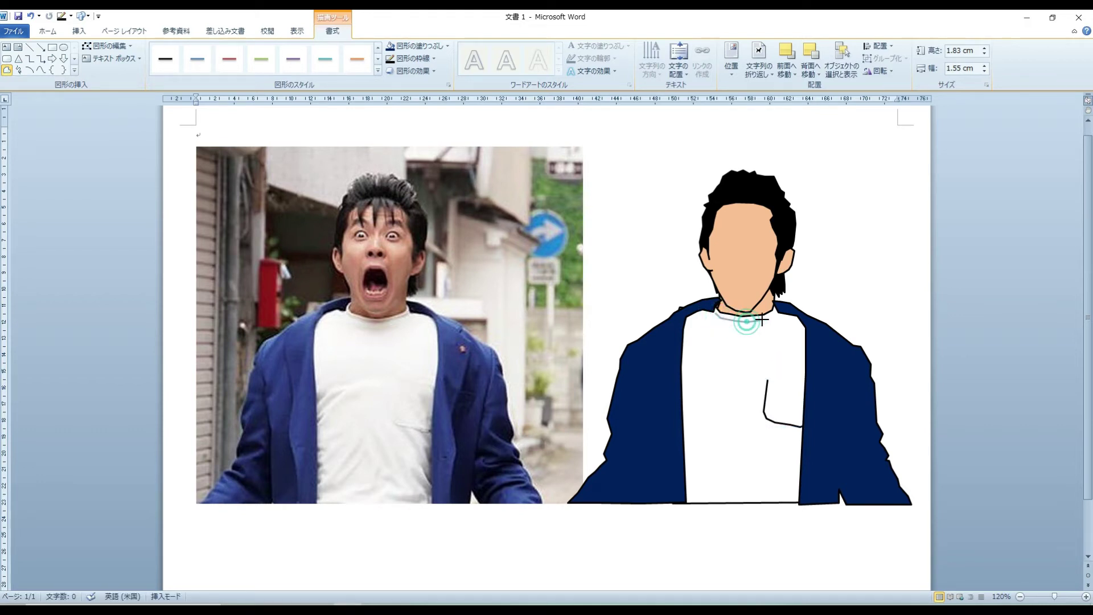
click(769, 316)
double_click(777, 314)
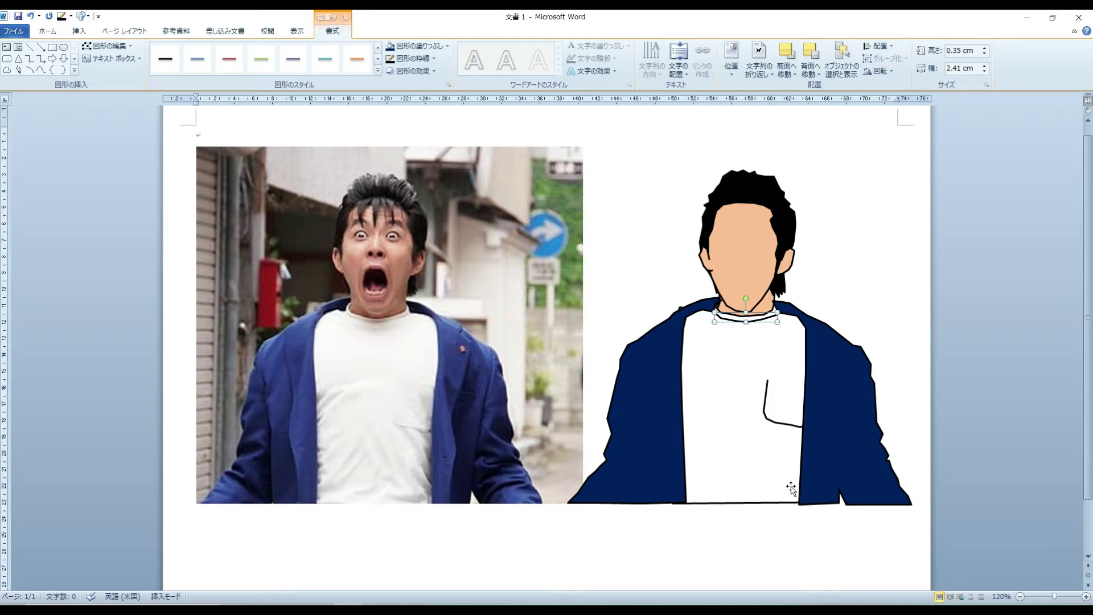
- Group the pocket and neckline lines with the rest of the figure
shift+click(785, 425)
shift+click(847, 399)
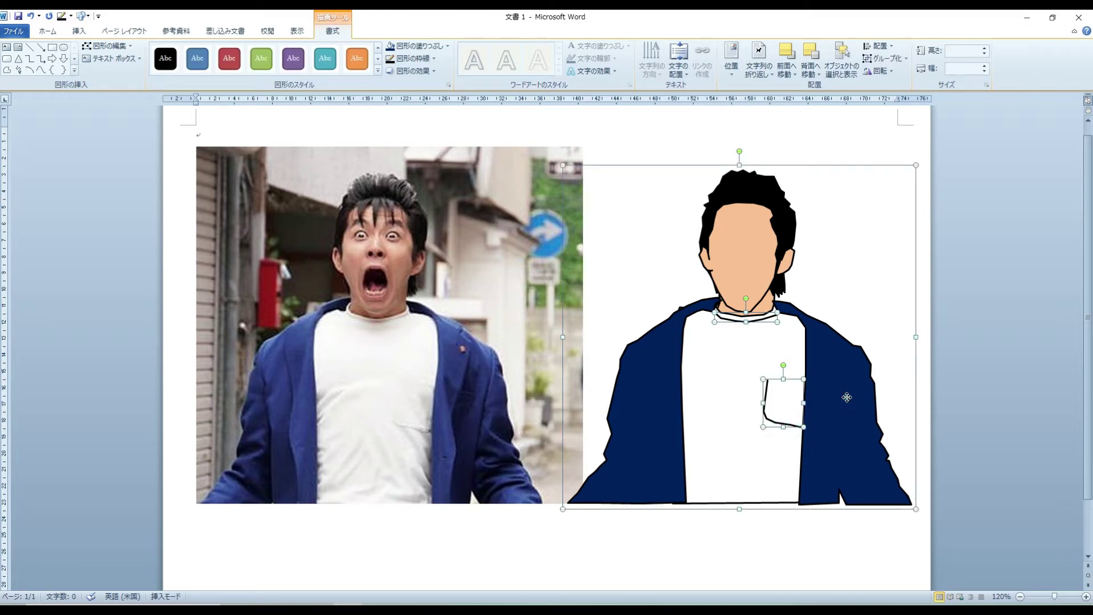
right_click(721, 397)
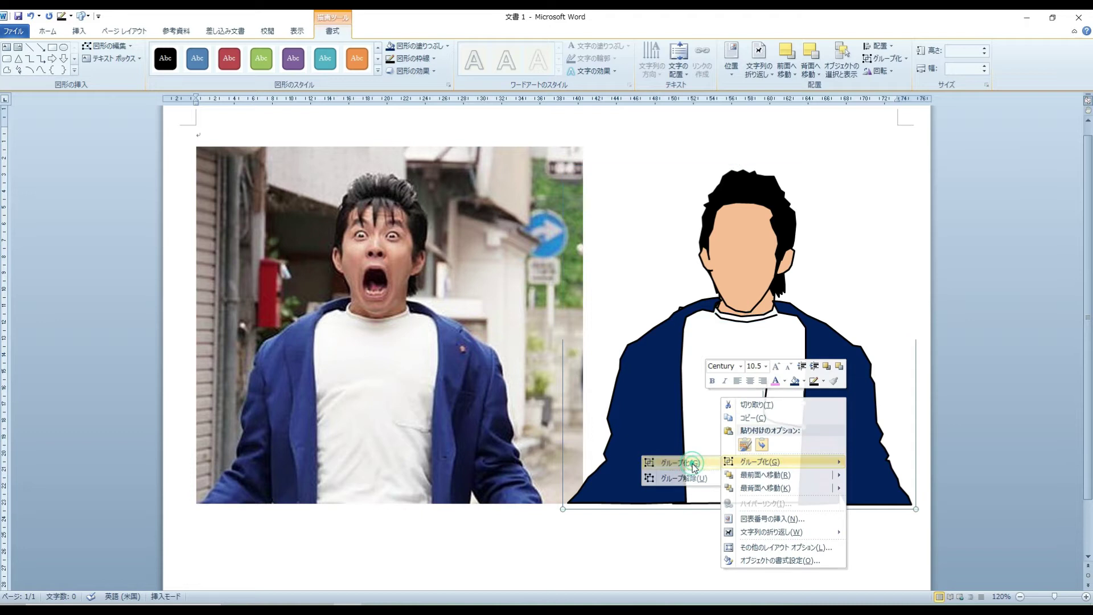
click(694, 466)
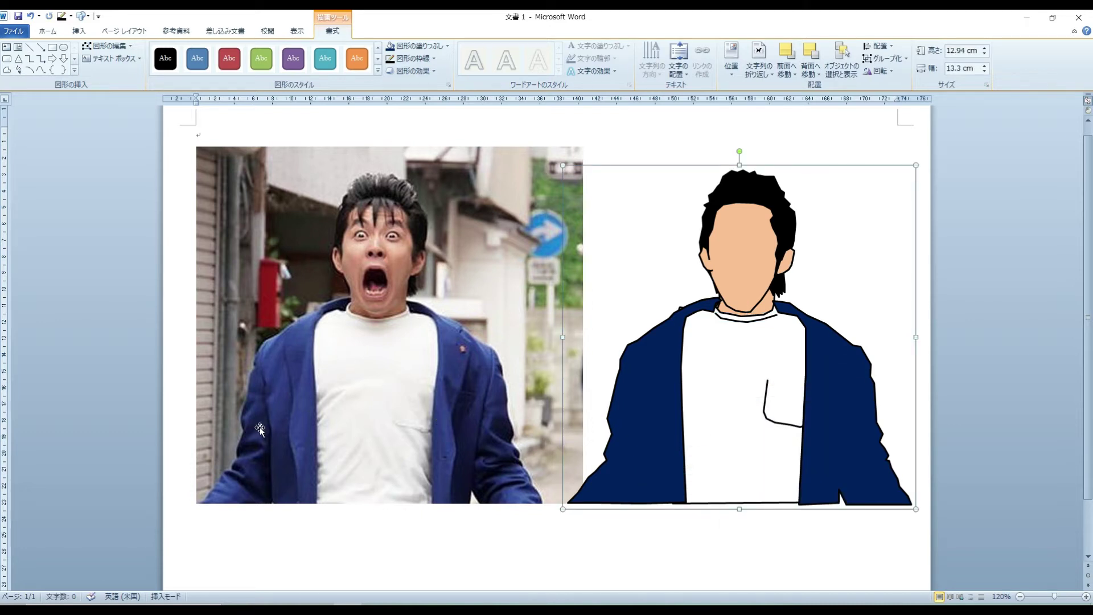
click(8, 70)
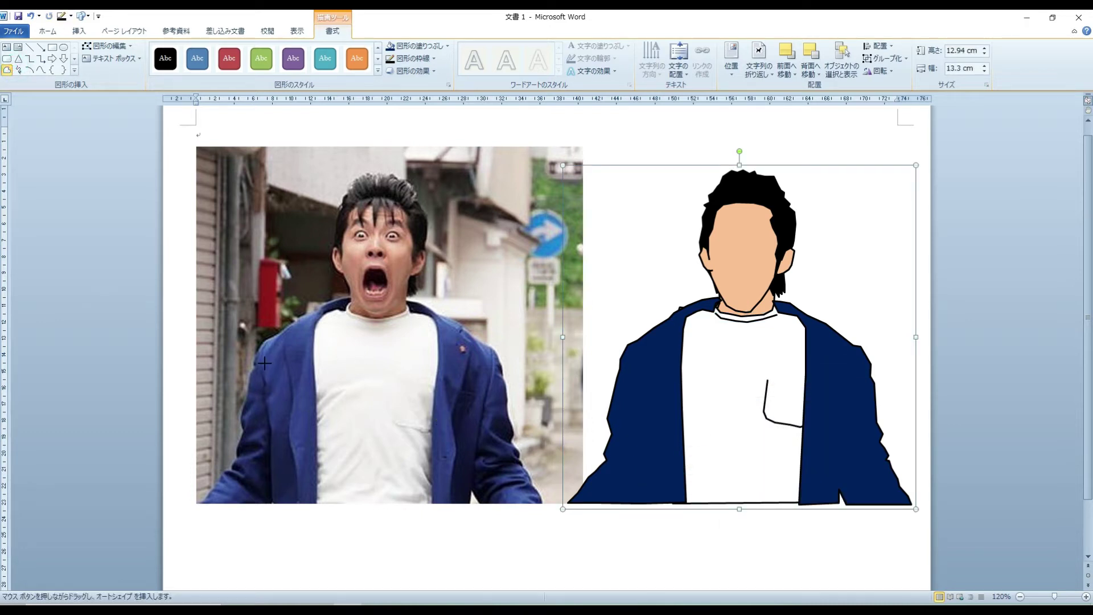
- Trace a line down the left edge of the photo's jacket
click(267, 344)
click(264, 380)
drag(268, 390, 269, 505)
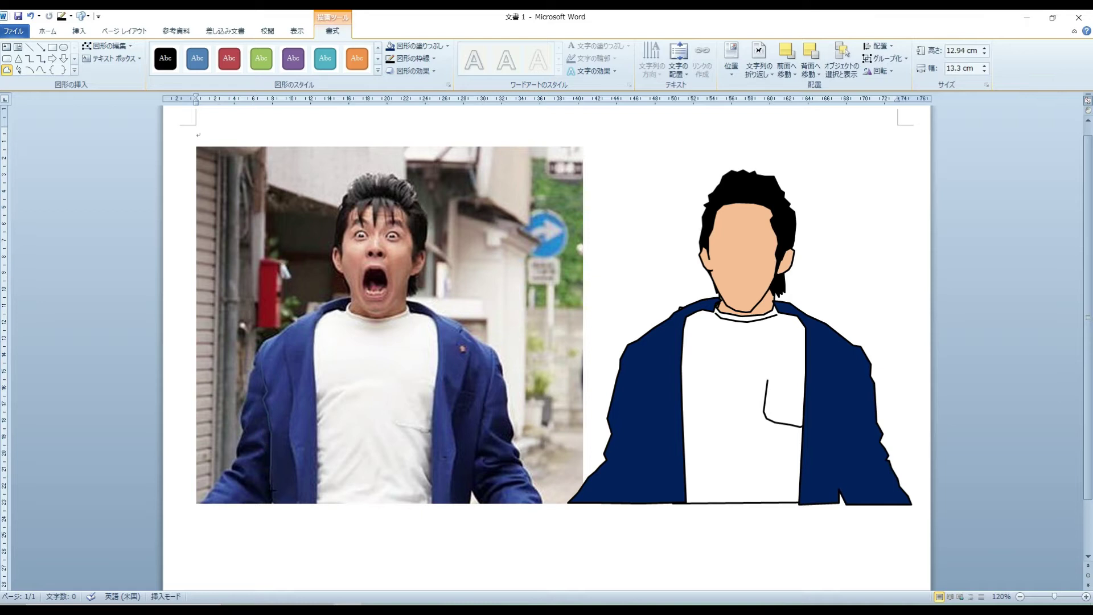
double_click(270, 504)
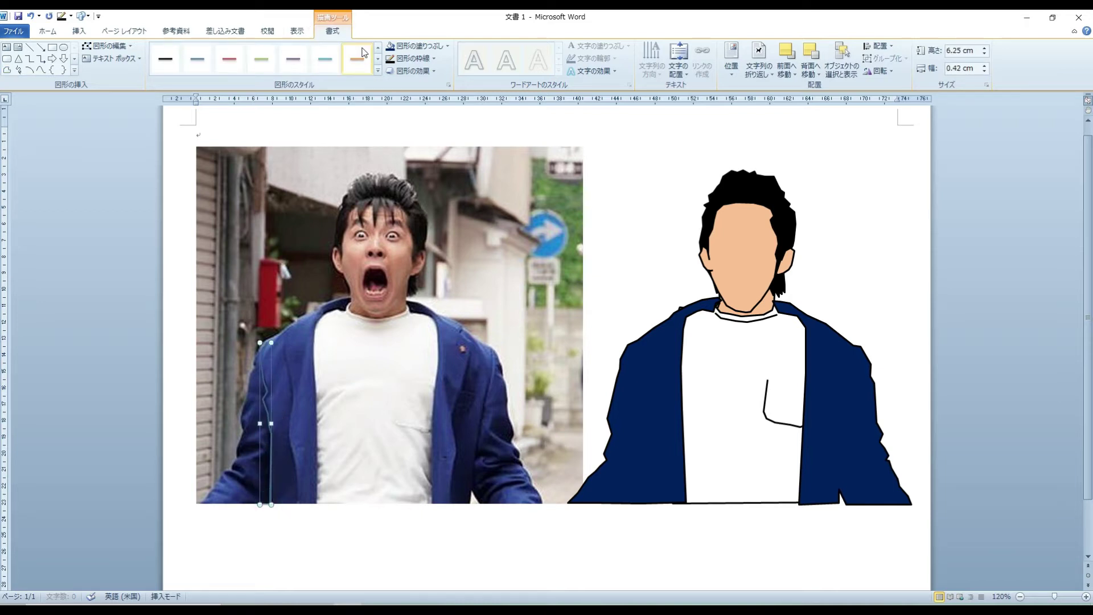
click(7, 69)
key(Escape)
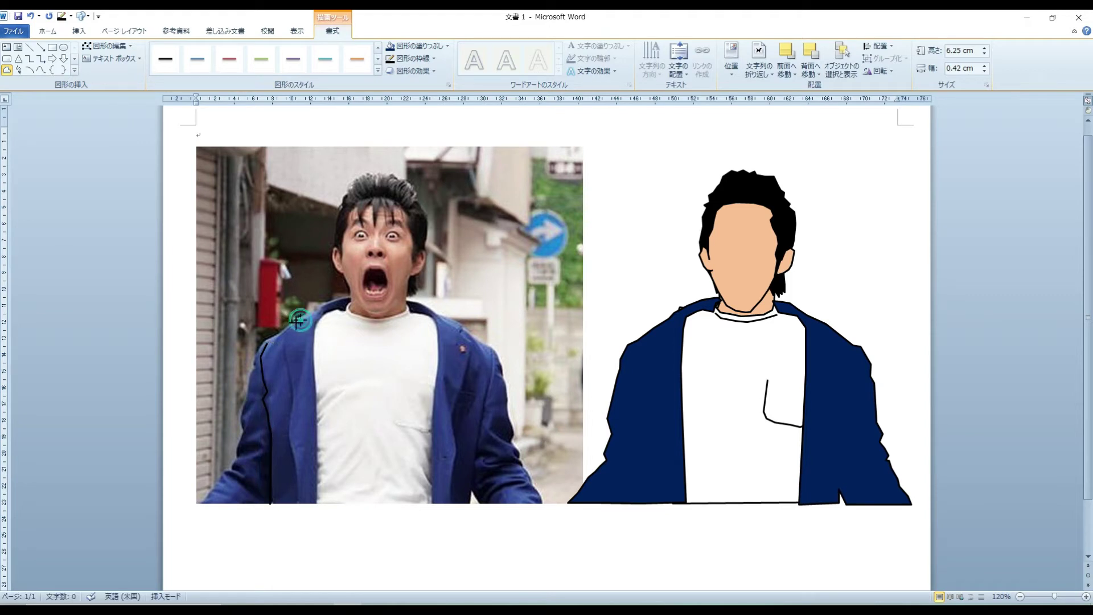
- Trace a left jacket fold on the photo and copy the fold lines onto the illustration's jacket
click(283, 361)
click(291, 385)
click(293, 410)
click(288, 439)
click(291, 456)
click(297, 500)
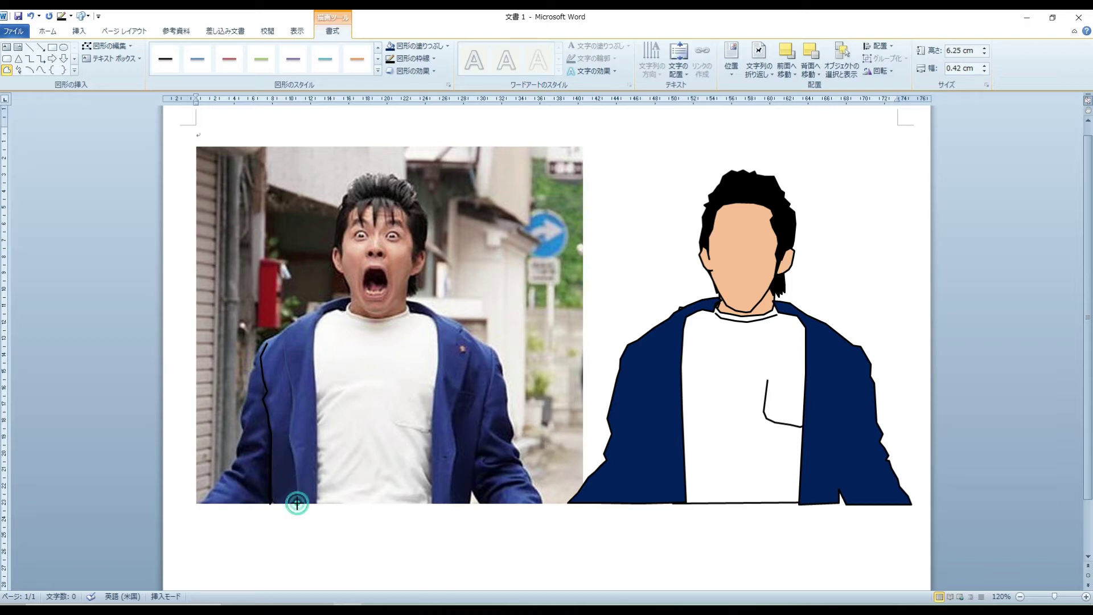
double_click(295, 502)
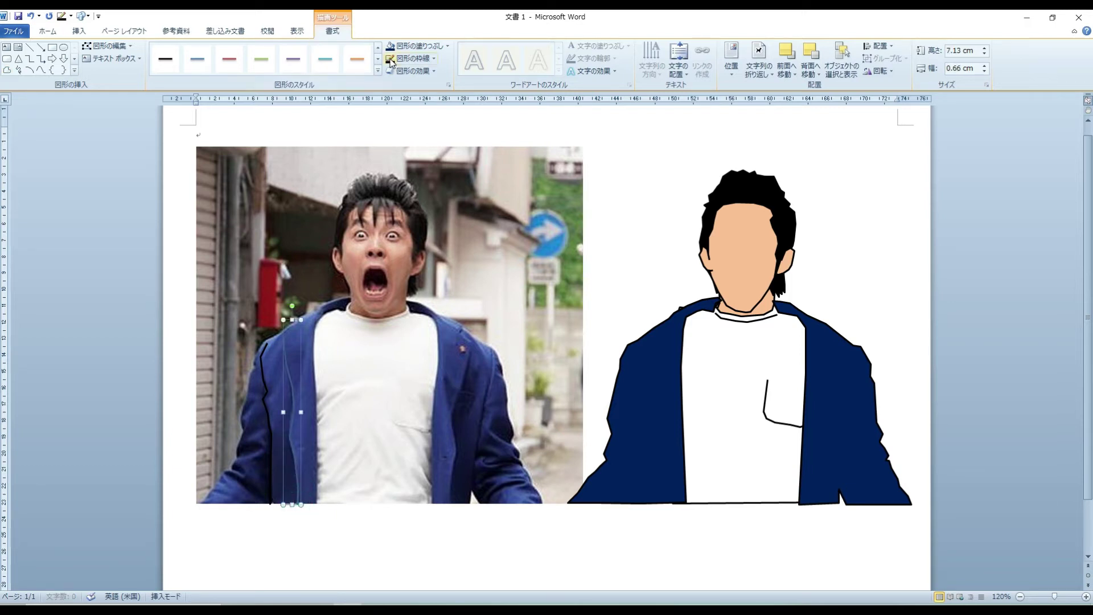
drag(292, 391, 661, 385)
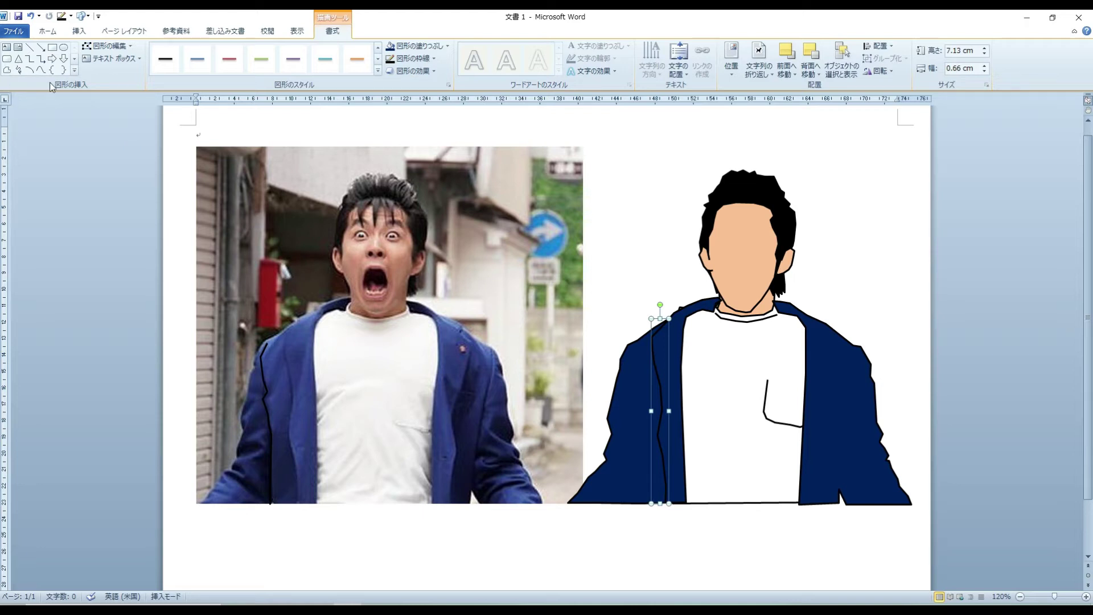
drag(265, 383, 632, 380)
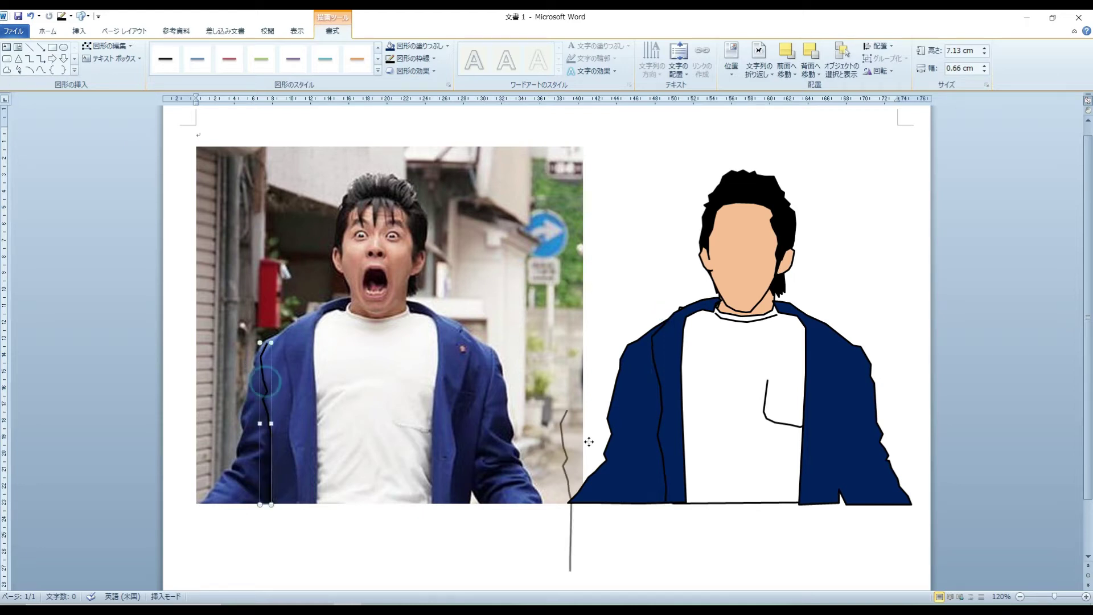
click(632, 380)
- Trace the right jacket fold on the photo and move it onto the illustration's right panel
click(7, 70)
click(489, 349)
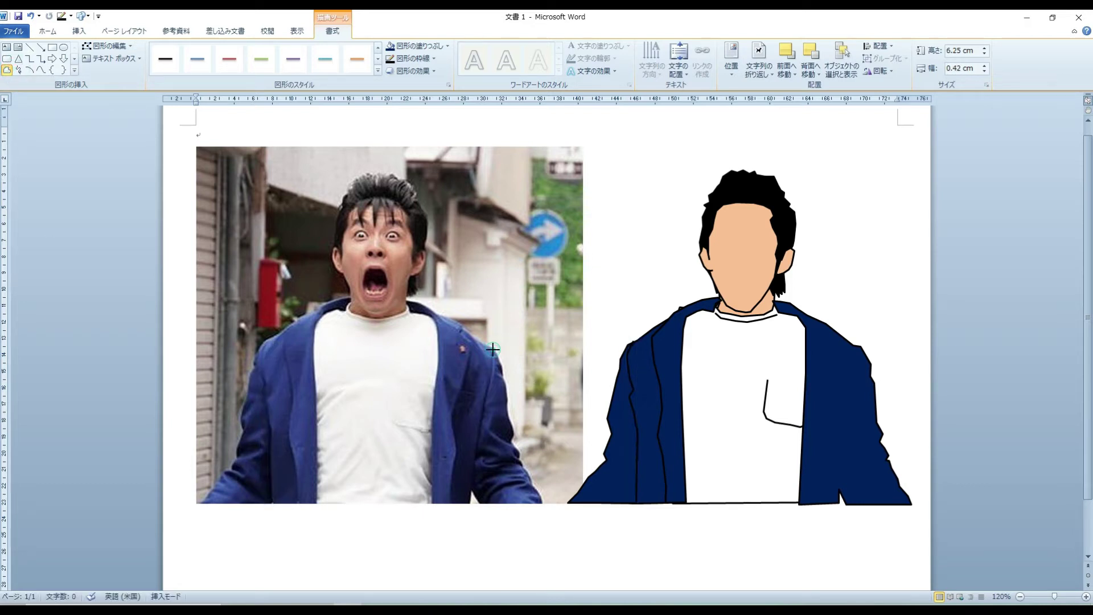
click(479, 429)
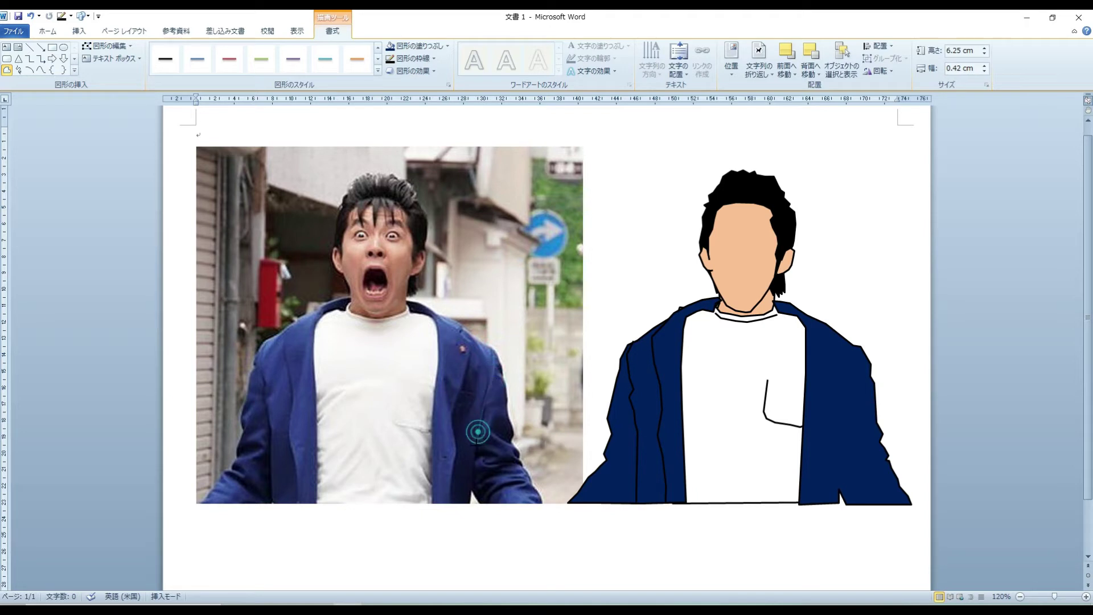
click(476, 456)
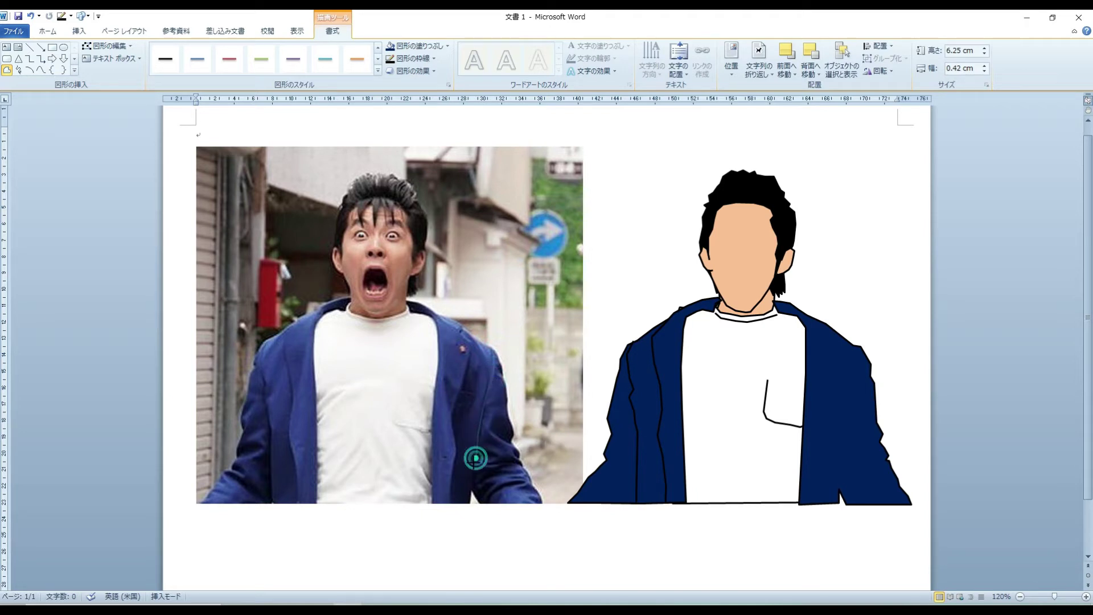
double_click(470, 504)
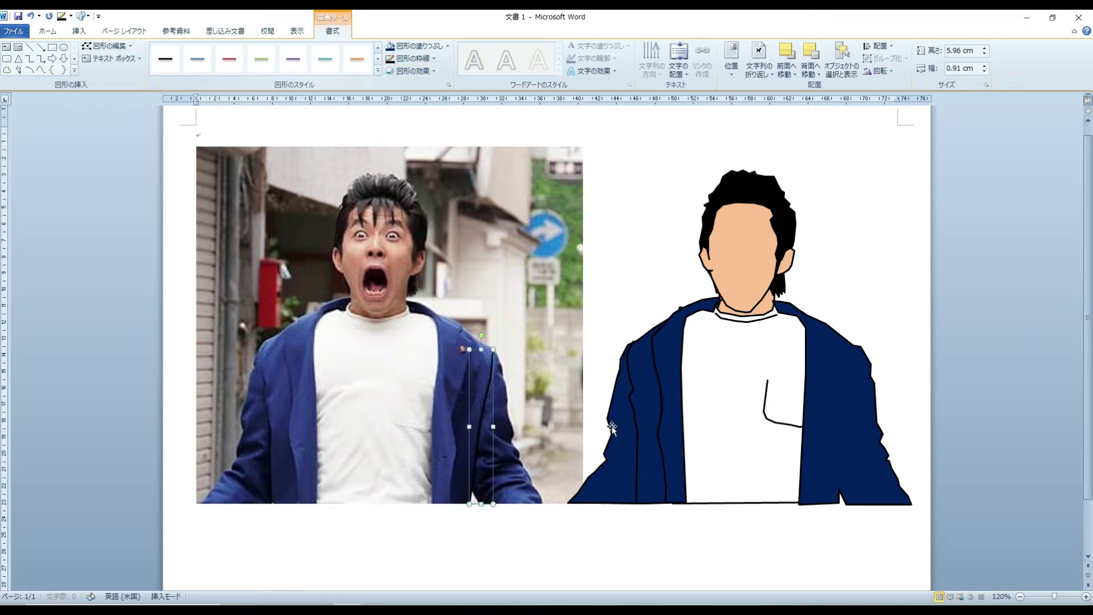
click(486, 397)
drag(486, 397, 847, 393)
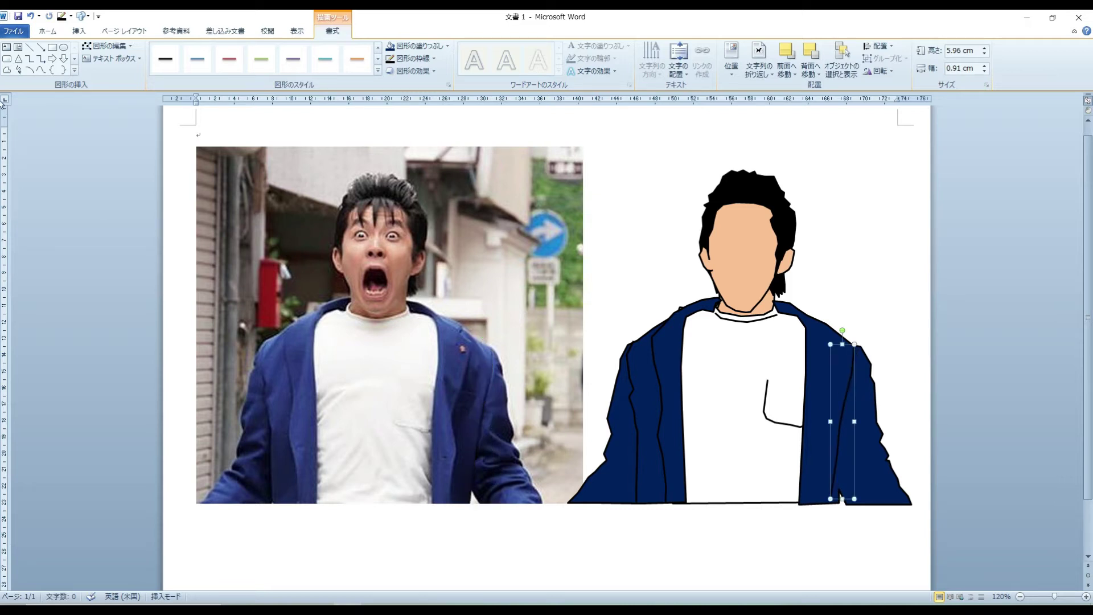
- Trace another fold line down the photo's jacket and move it onto the illustration's jacket
click(7, 70)
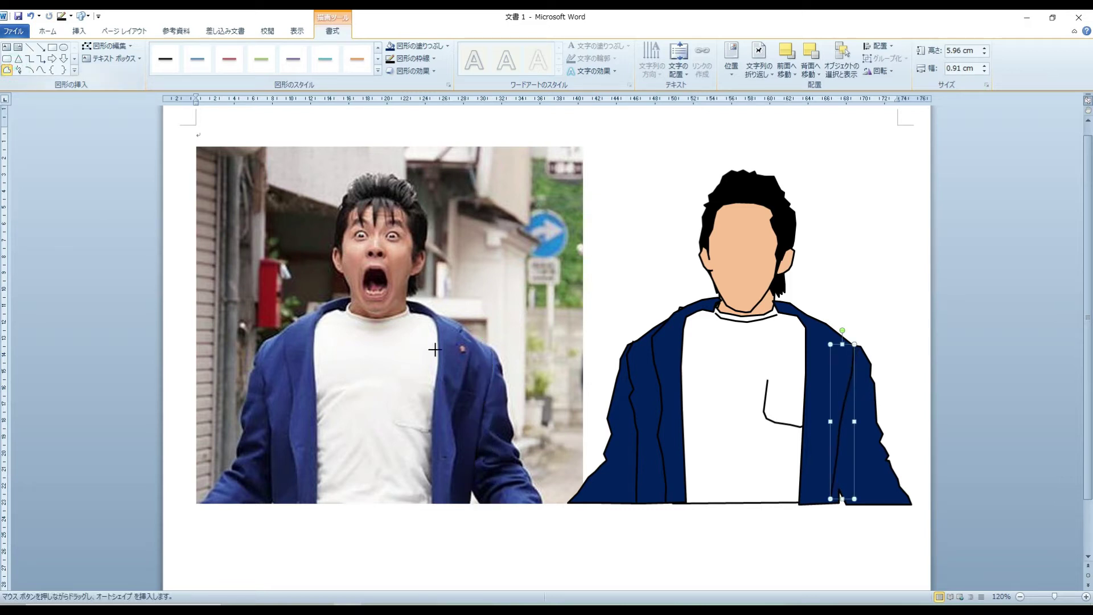
click(461, 324)
click(471, 342)
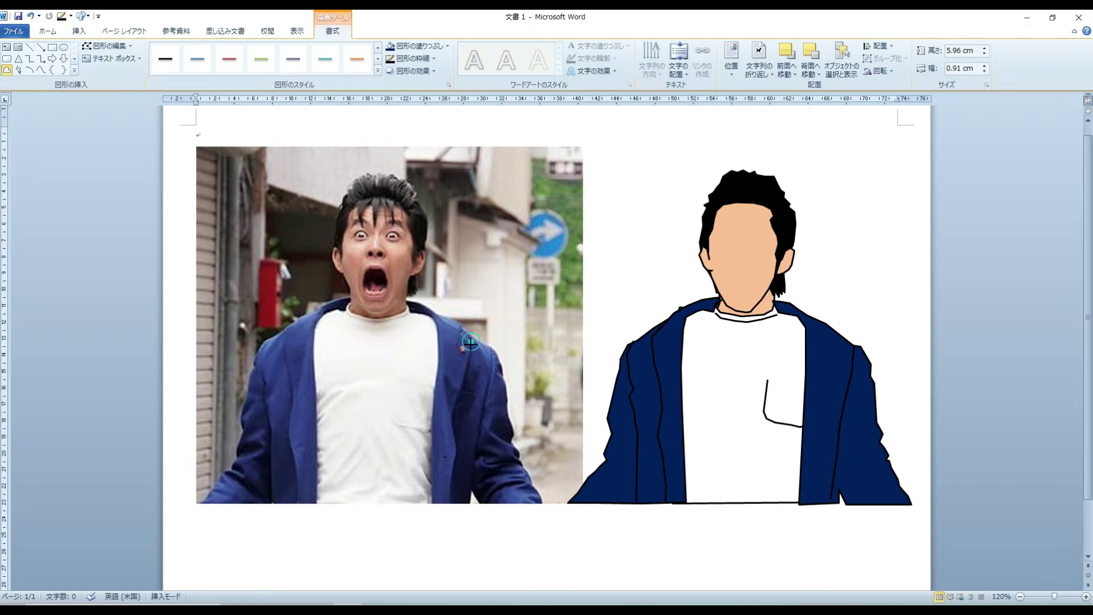
click(465, 378)
click(451, 414)
click(452, 470)
click(449, 487)
double_click(450, 504)
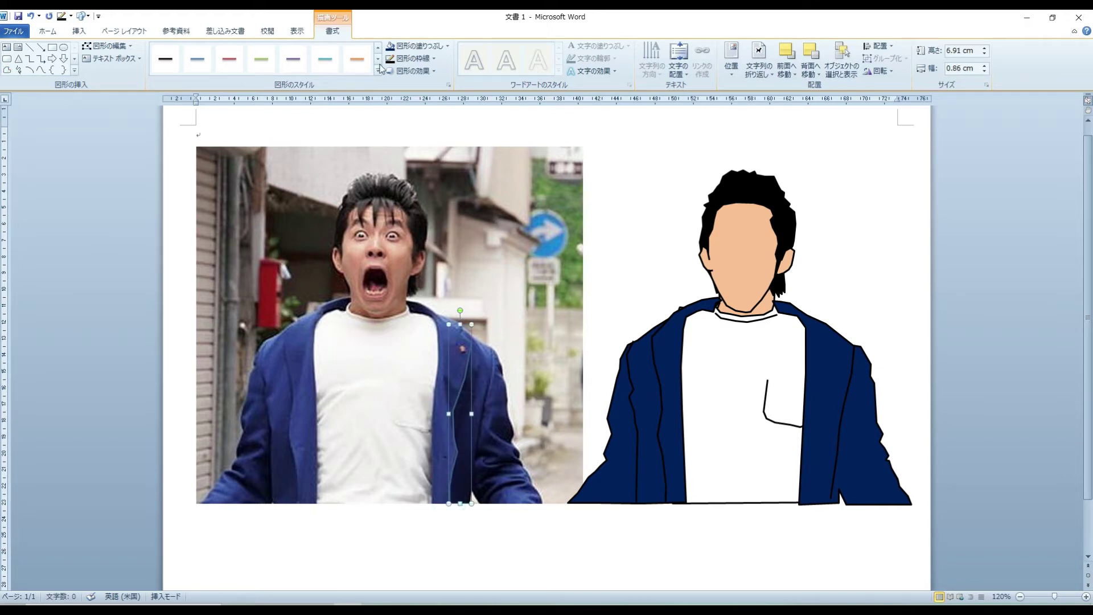
click(390, 46)
mouse_move(464, 377)
mouse_down()
mouse_move(761, 388)
mouse_move(833, 379)
mouse_move(824, 373)
mouse_up()
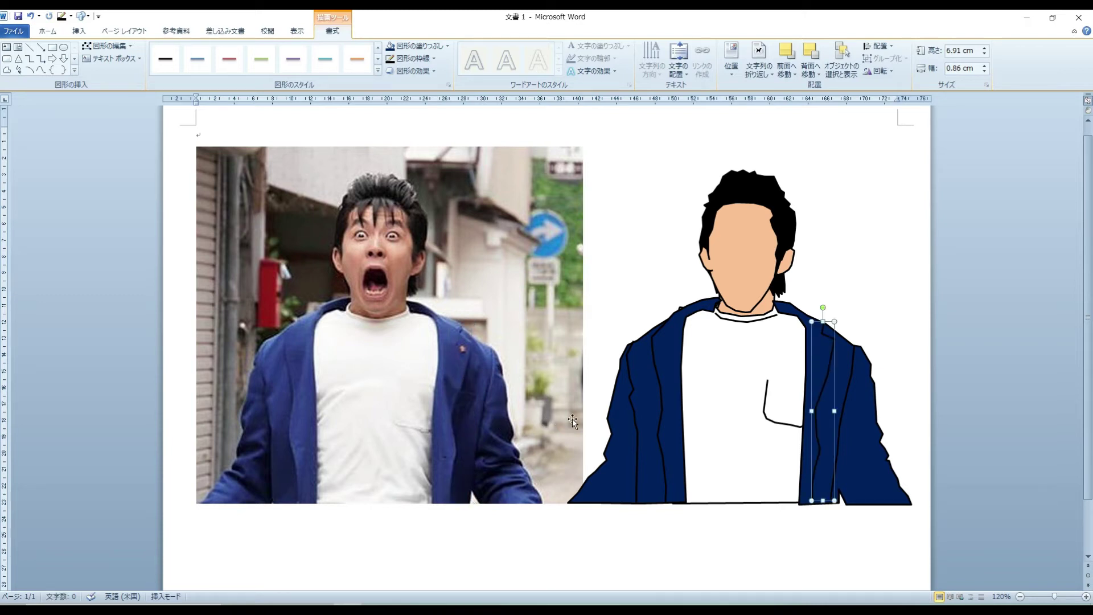
- Group the jacket fold lines, right lapel line and jacket body into one figure
shift+click(659, 411)
shift+click(635, 412)
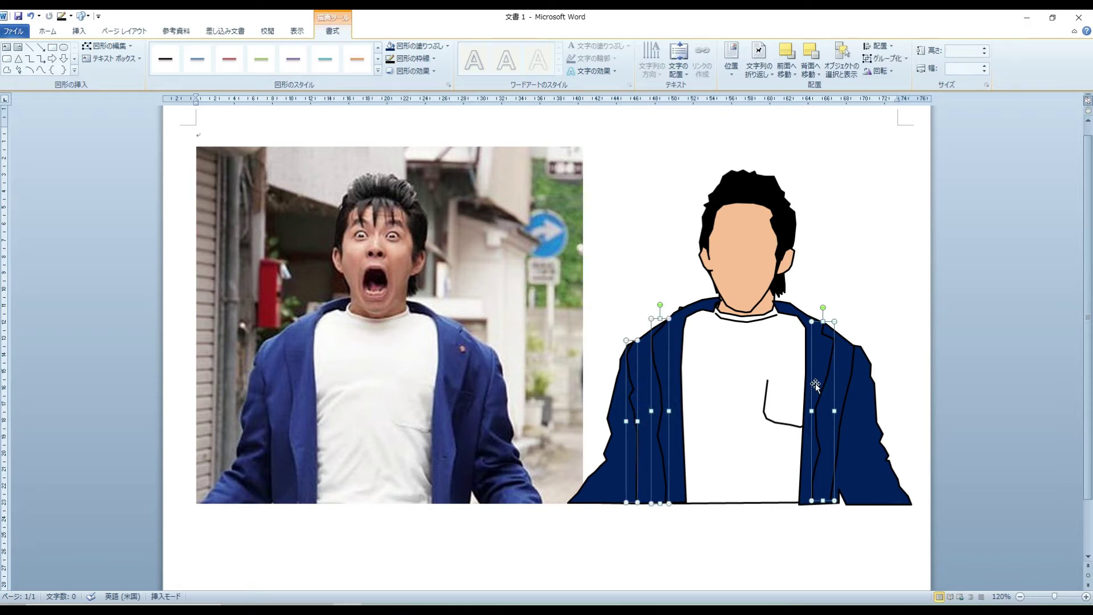
shift+click(849, 381)
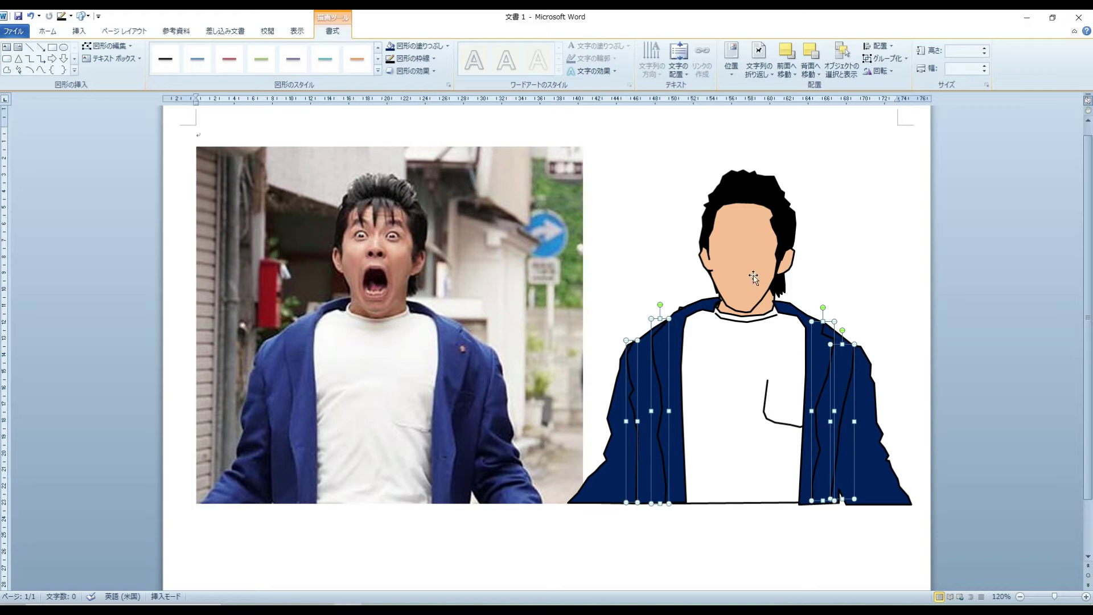
shift+click(766, 343)
right_click(772, 345)
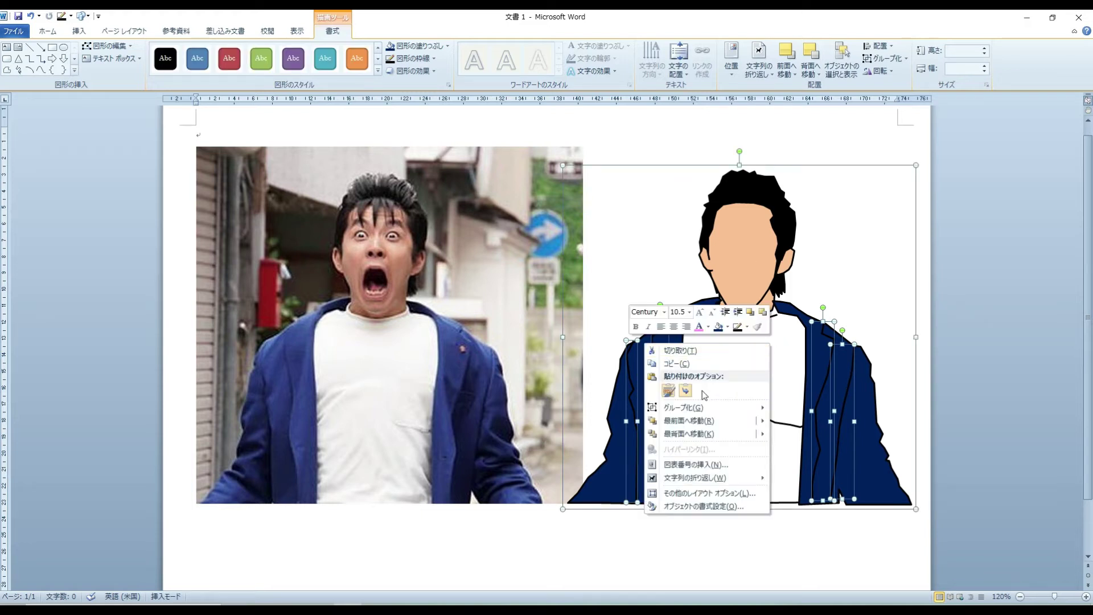
click(610, 410)
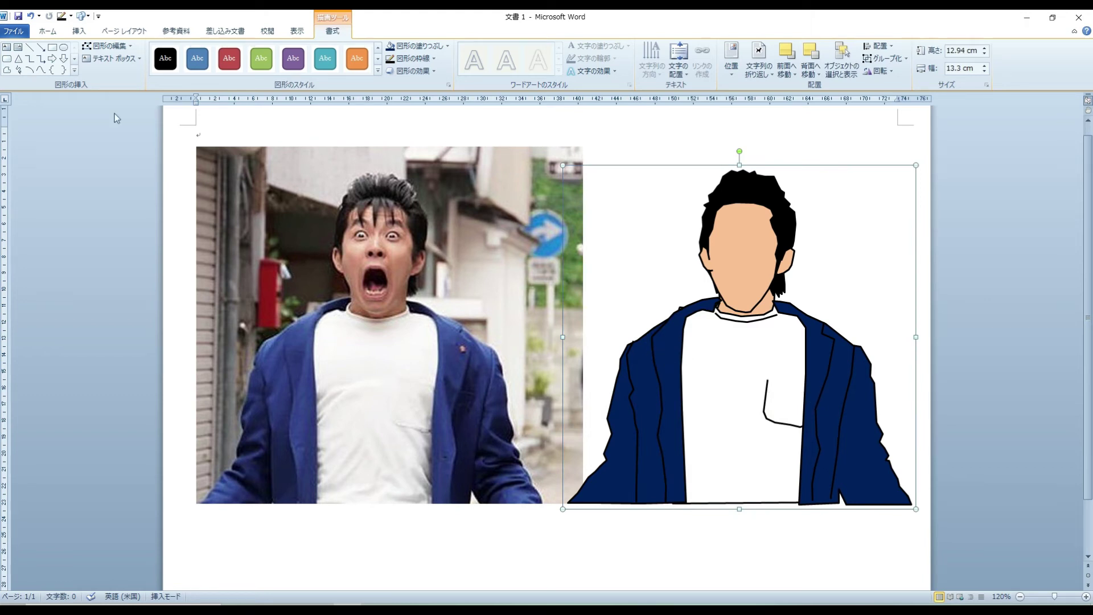
- Draw a tiny 0.31 by 0.37 cm pin from the photo, fill it orange, and place it on the lapel
click(7, 69)
click(462, 346)
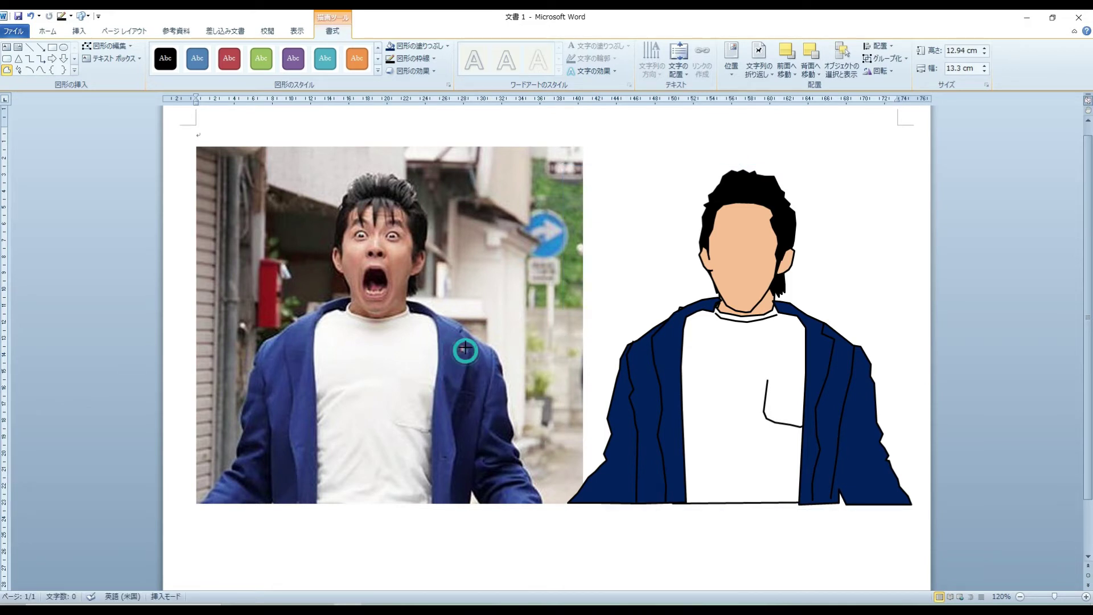
double_click(465, 350)
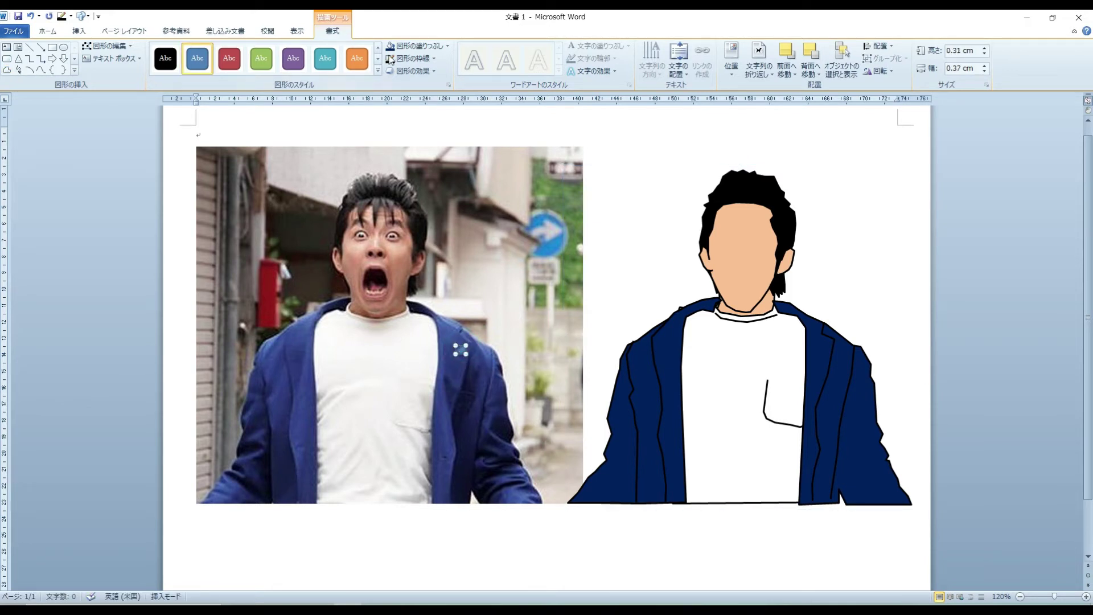
click(445, 47)
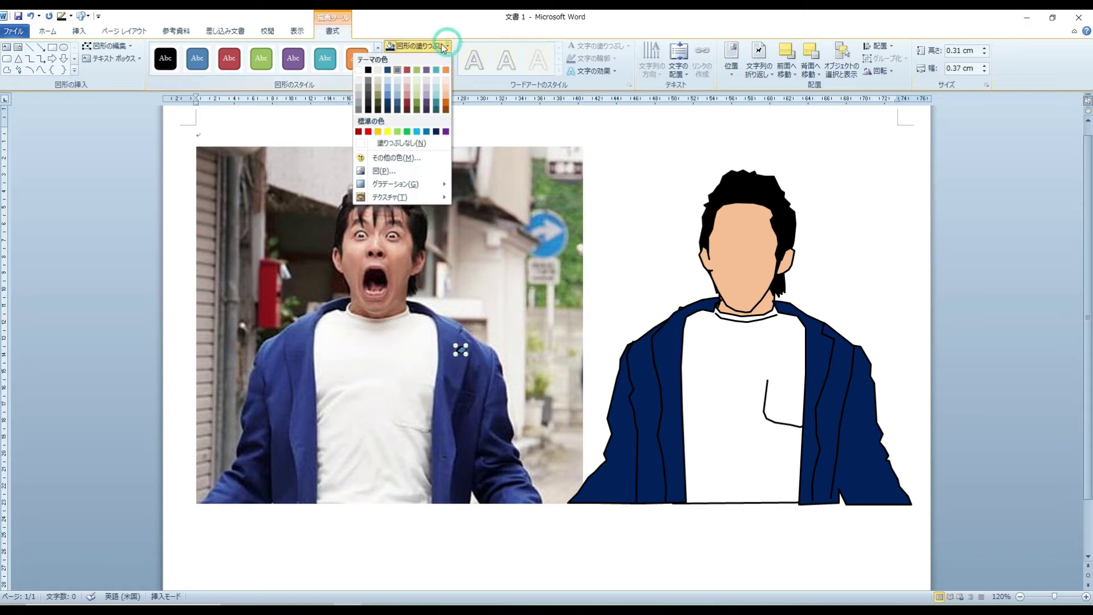
click(446, 98)
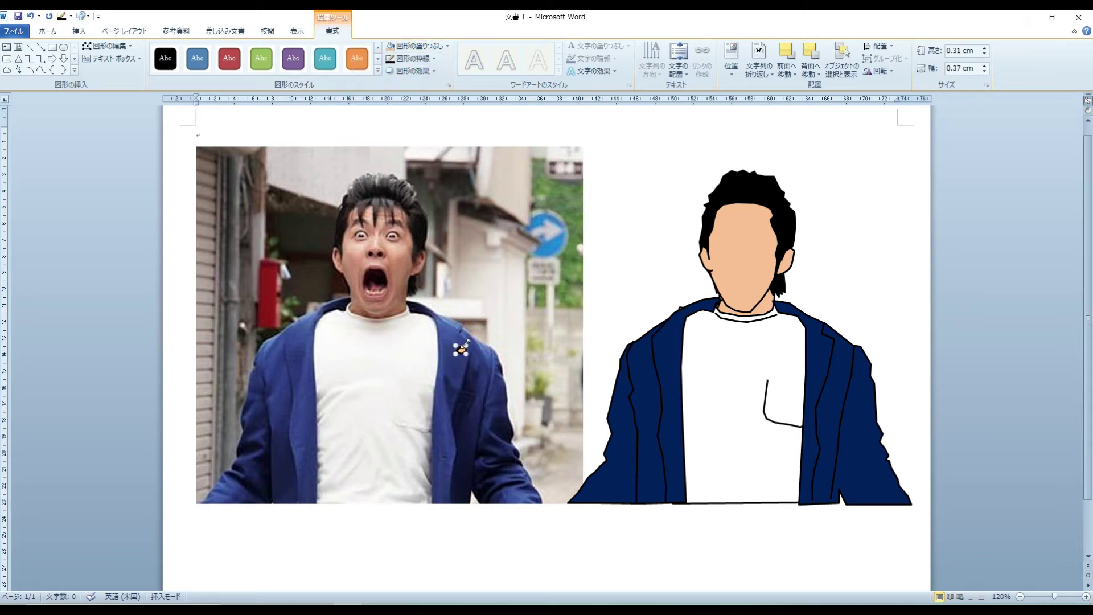
drag(821, 346, 821, 345)
- Group the orange pin with the illustration
shift+click(845, 391)
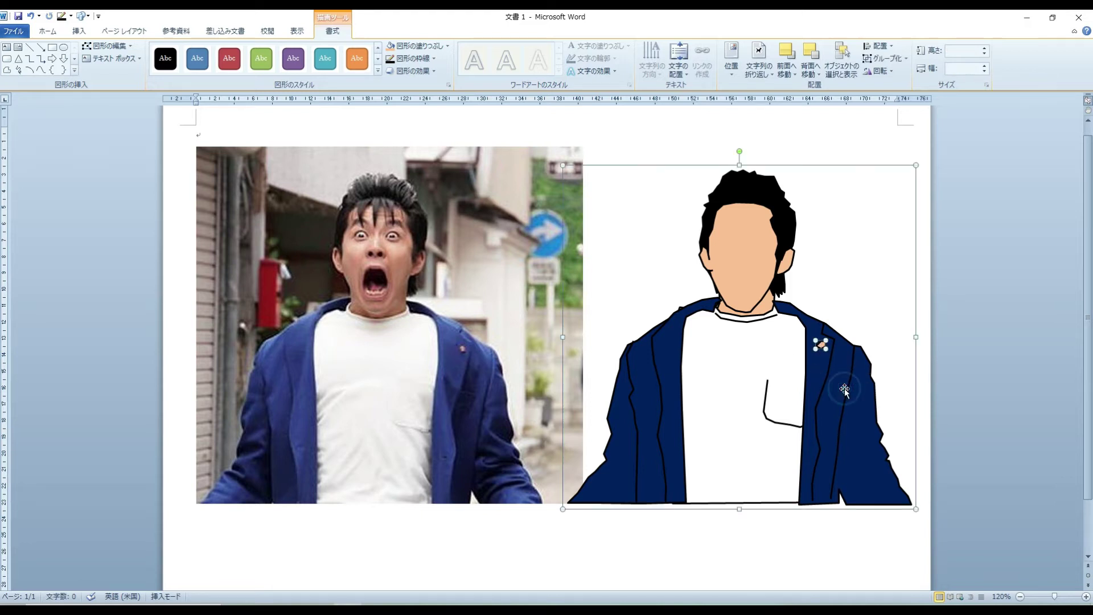
right_click(845, 390)
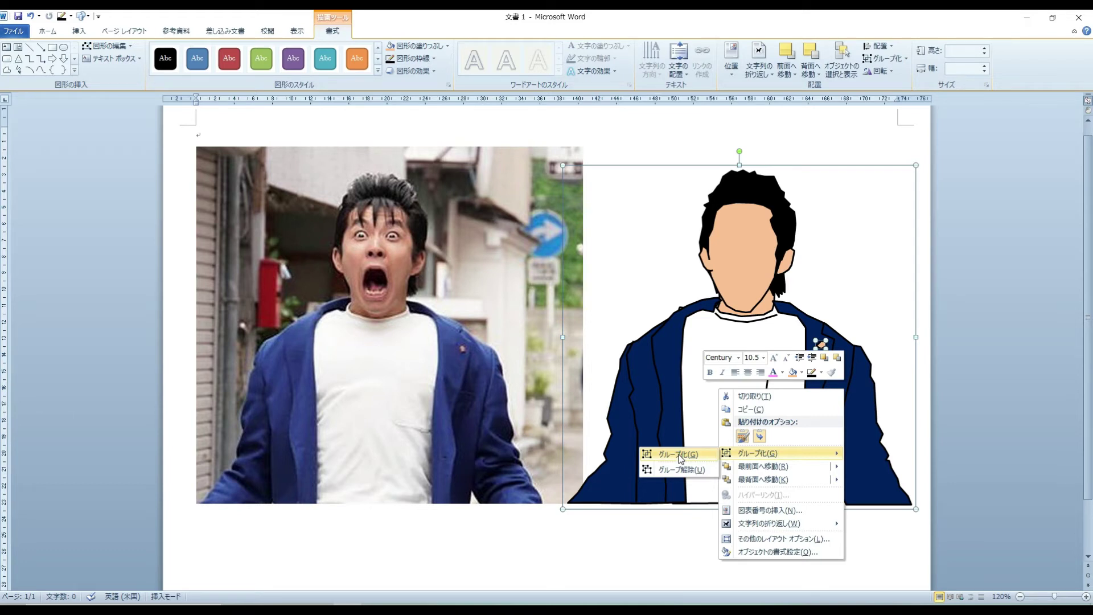
click(681, 455)
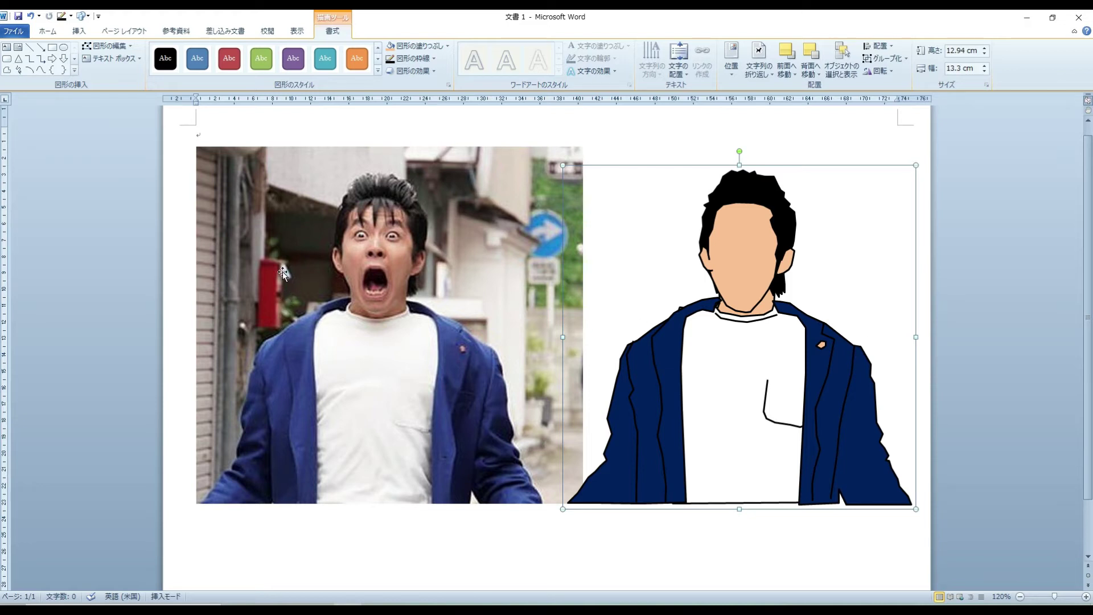
- Trace the first eyebrow as a closed freeform shape over the photo's face
click(8, 71)
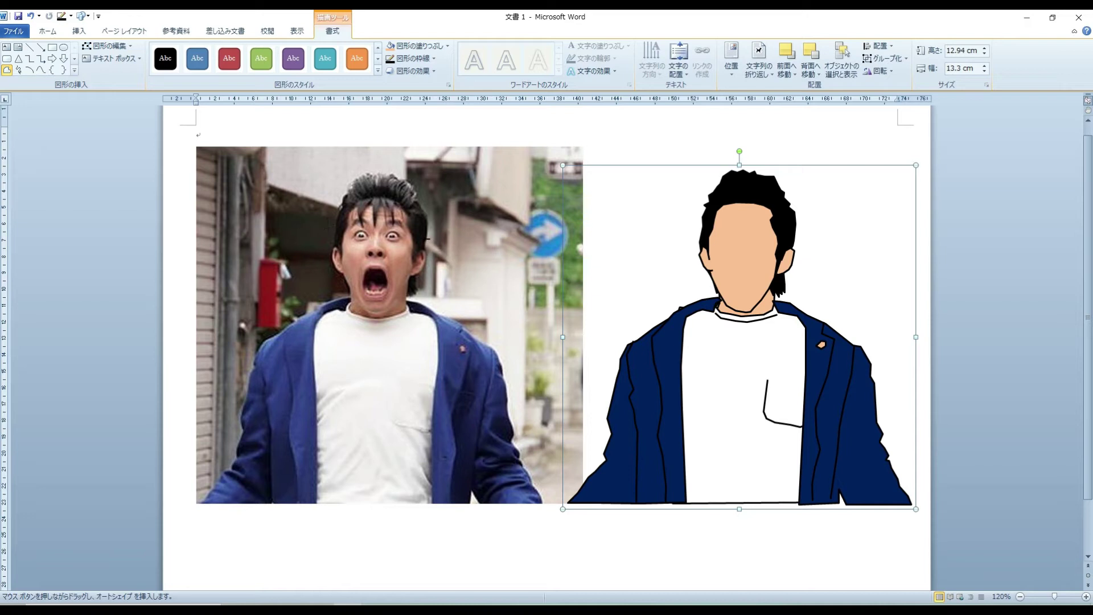
click(385, 224)
click(404, 219)
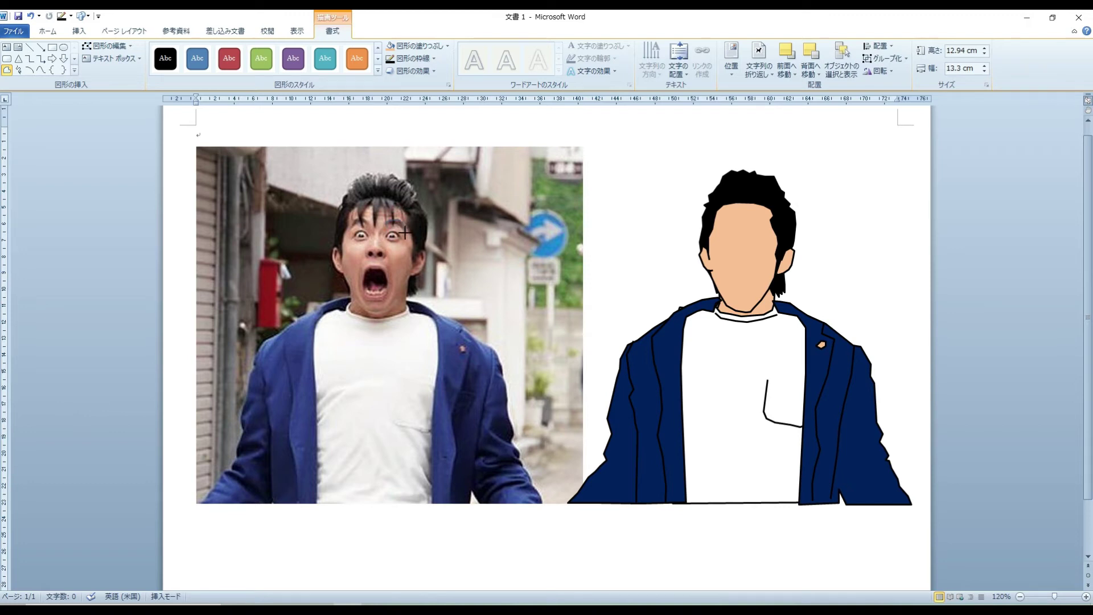
click(394, 223)
click(389, 224)
click(392, 220)
click(385, 224)
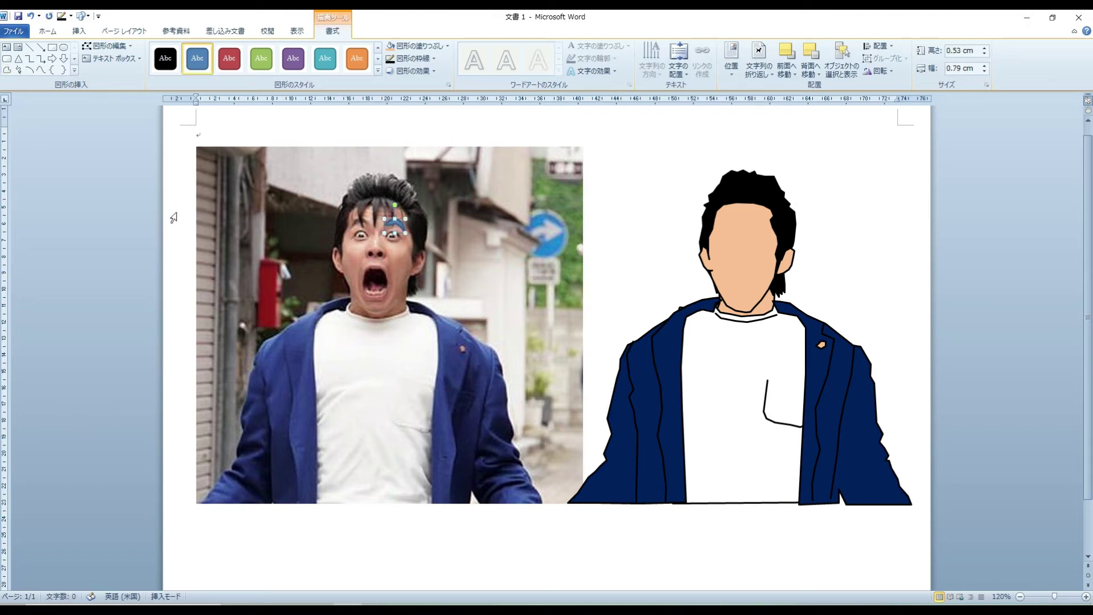
- Trace the second eyebrow as a closed freeform shape beside the first
click(7, 70)
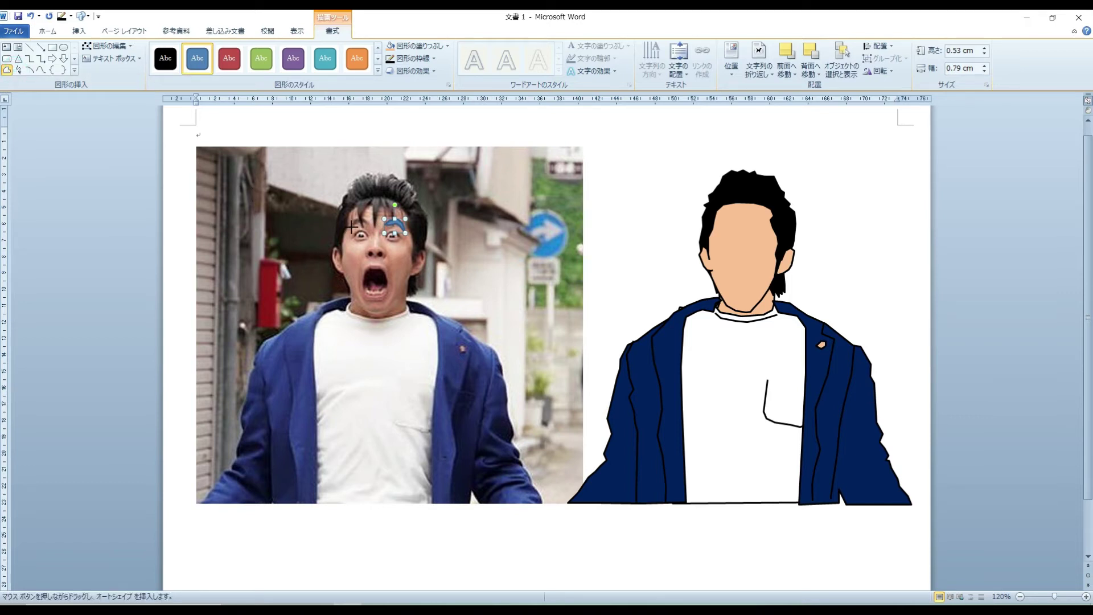
click(351, 224)
click(354, 218)
click(360, 217)
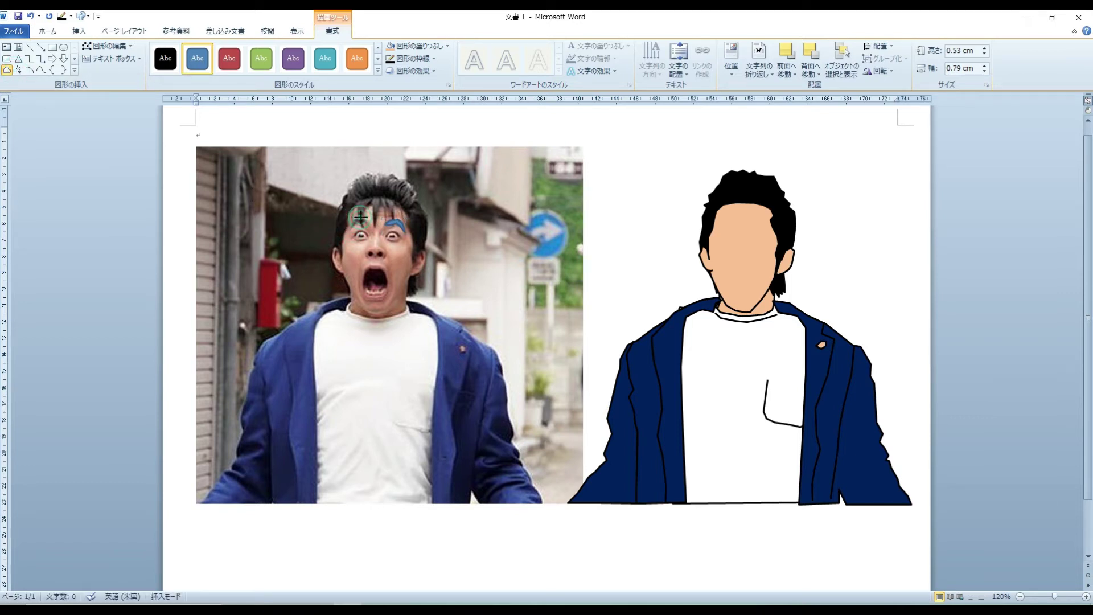
click(367, 217)
click(369, 225)
click(351, 224)
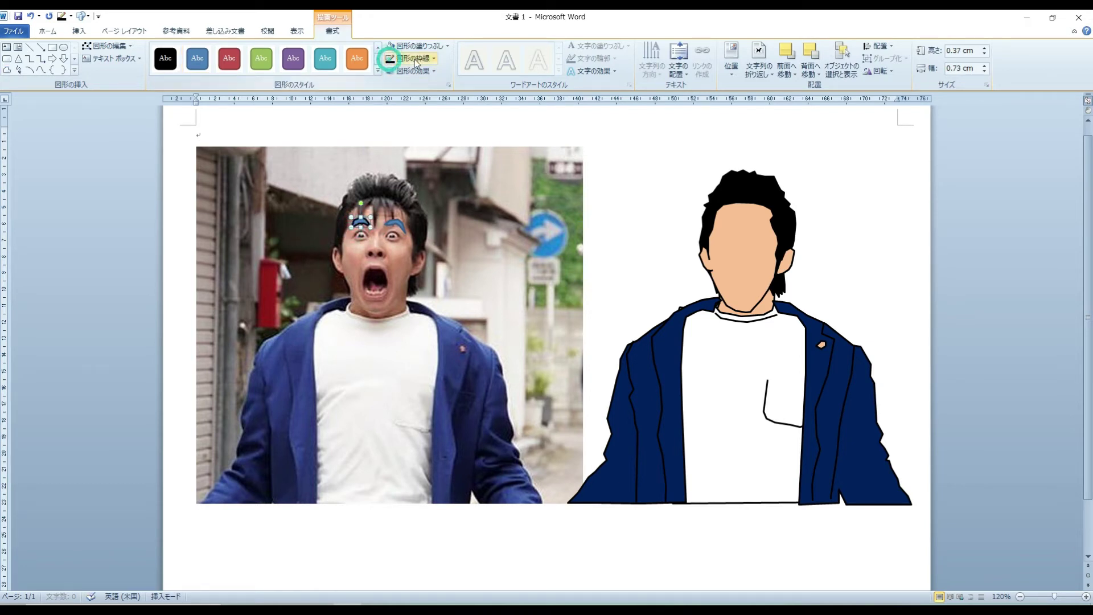
- Colour both eyebrows black and lay the illustration over the photo to line them up
click(446, 52)
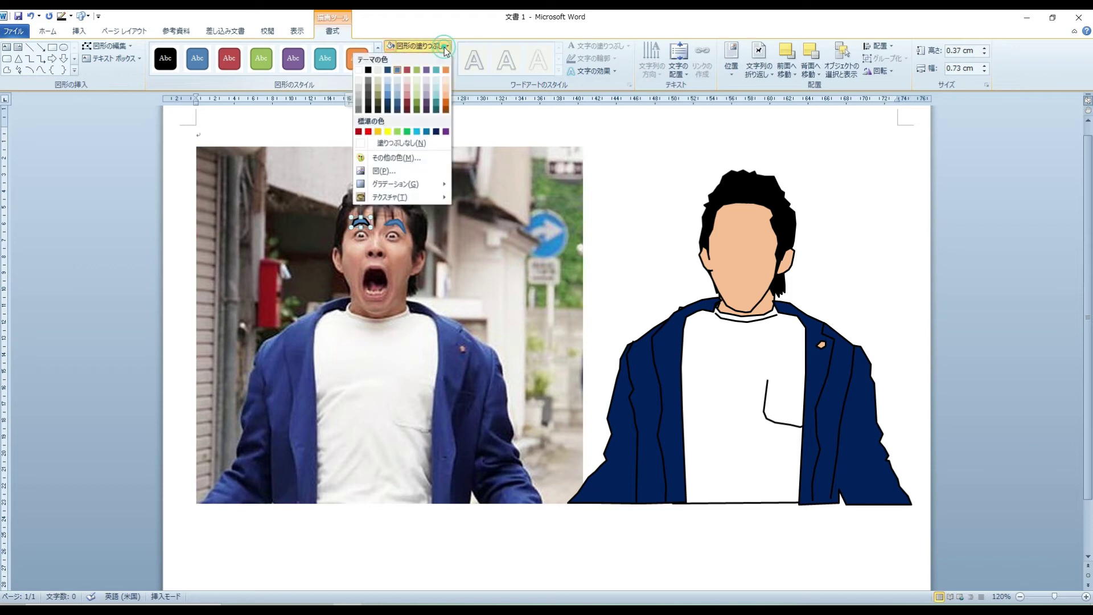
click(367, 70)
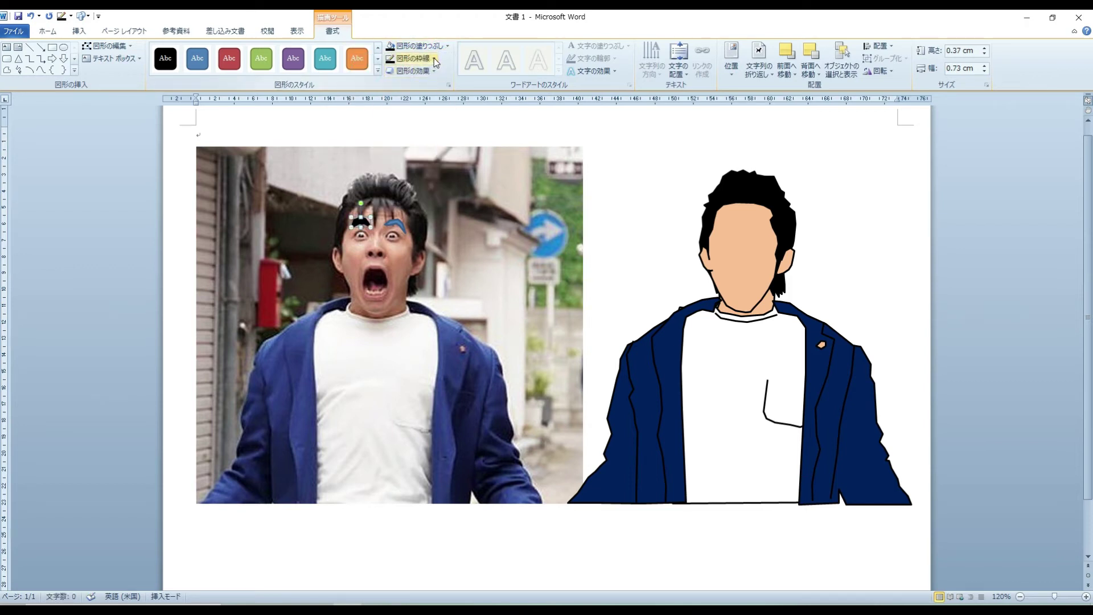
click(396, 226)
click(391, 59)
click(390, 45)
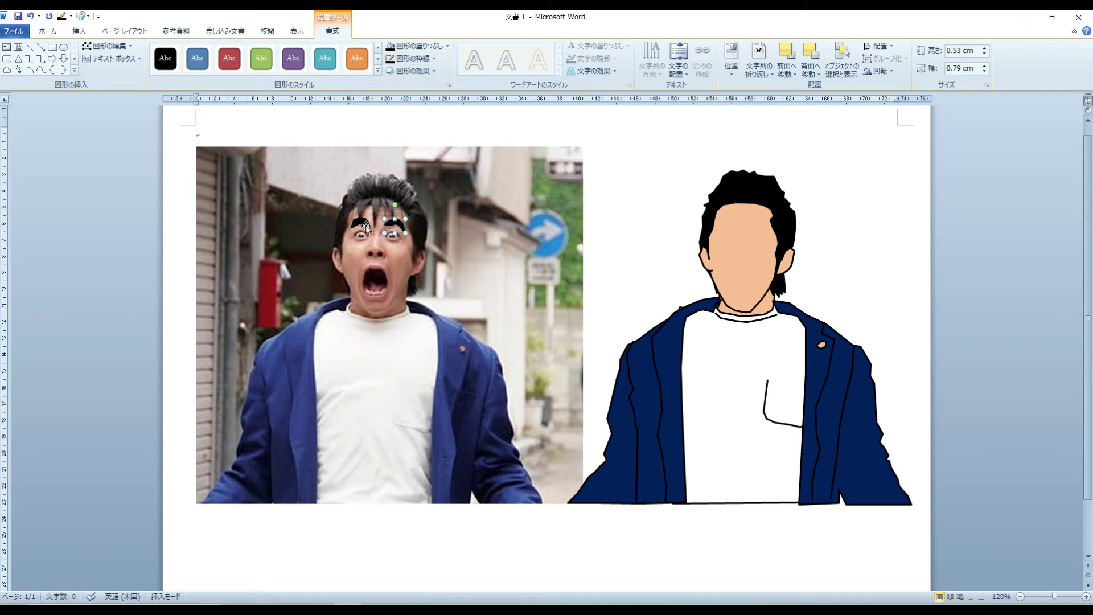
drag(745, 392, 378, 391)
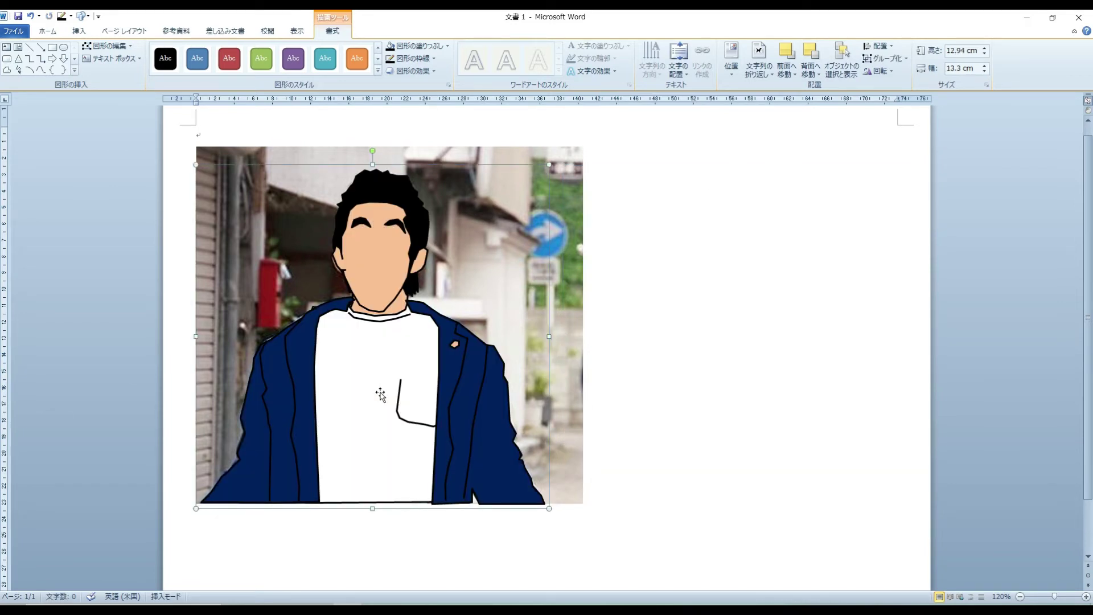
- Nudge the illustration down and left to align it with the eyebrows
drag(365, 377, 365, 378)
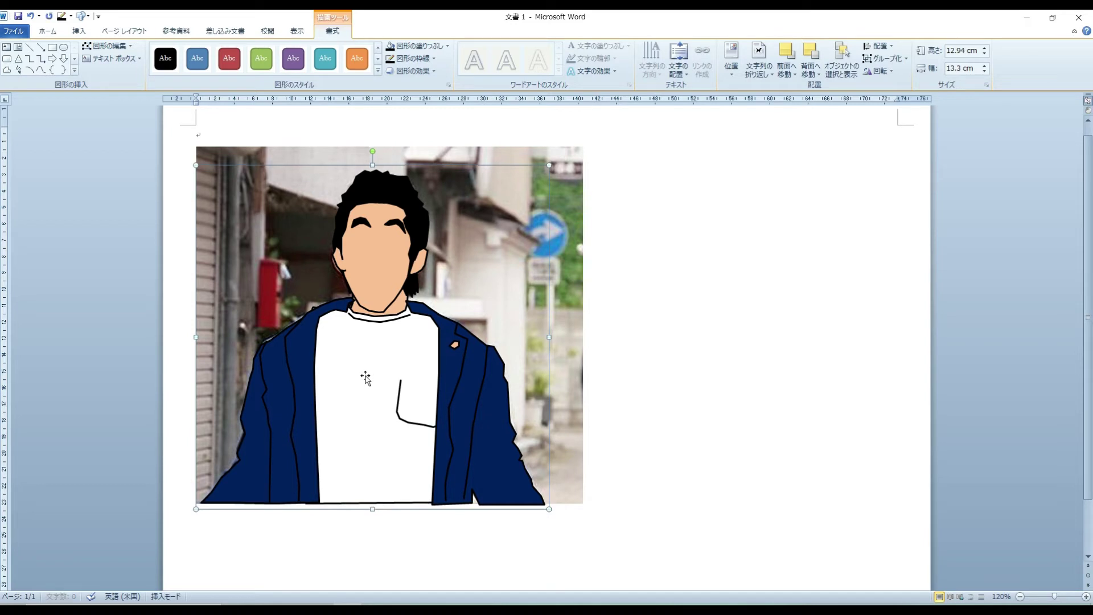
key(Down)
key(Left)
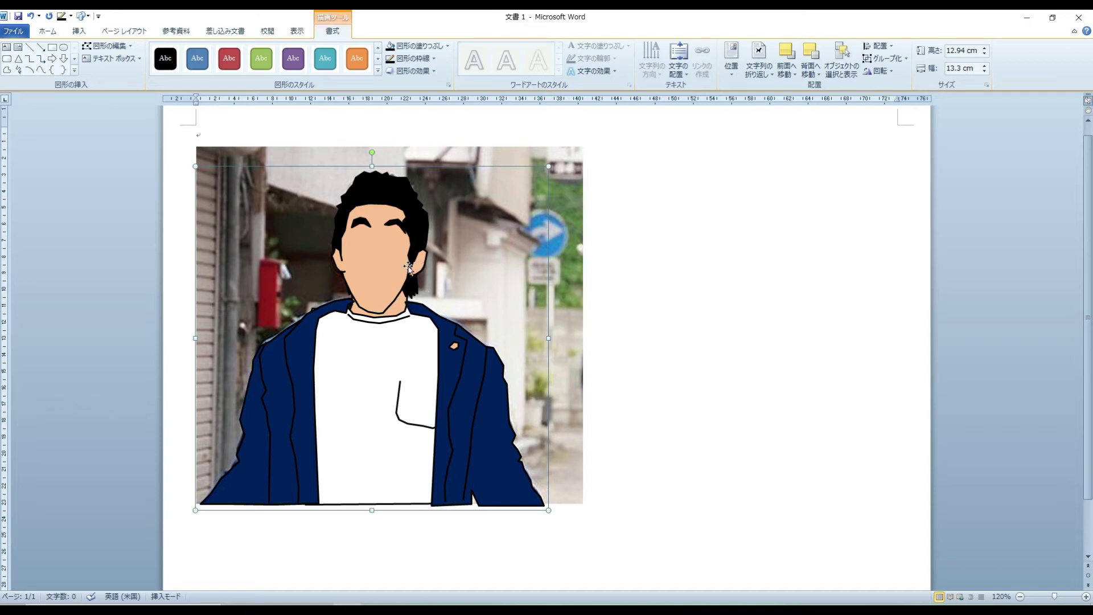
- Group both eyebrows with the illustration and move it back beside the photo
click(365, 226)
shift+click(395, 224)
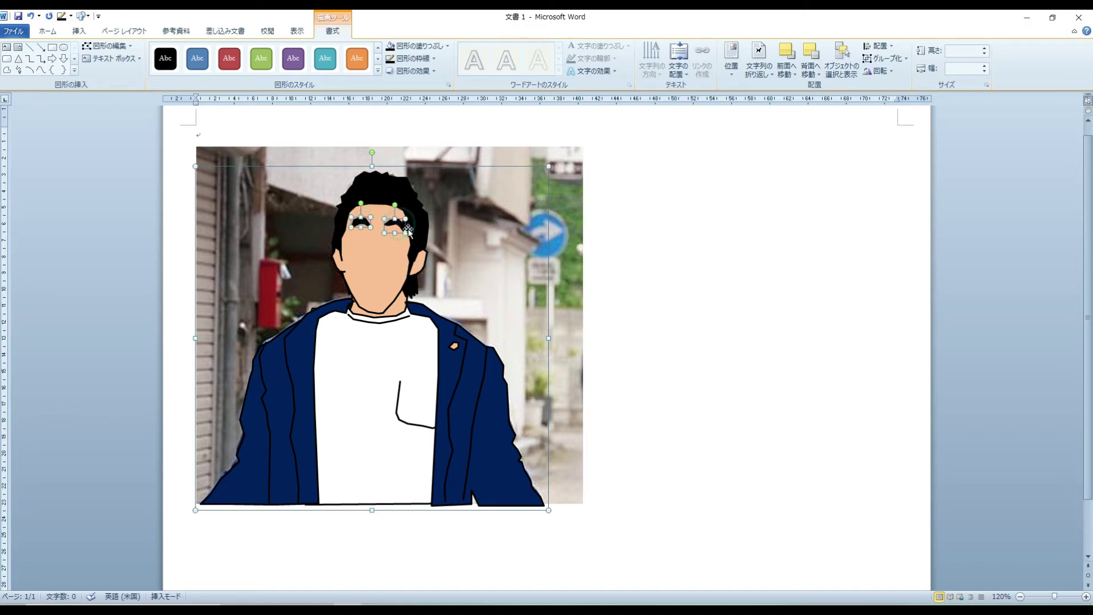
right_click(422, 383)
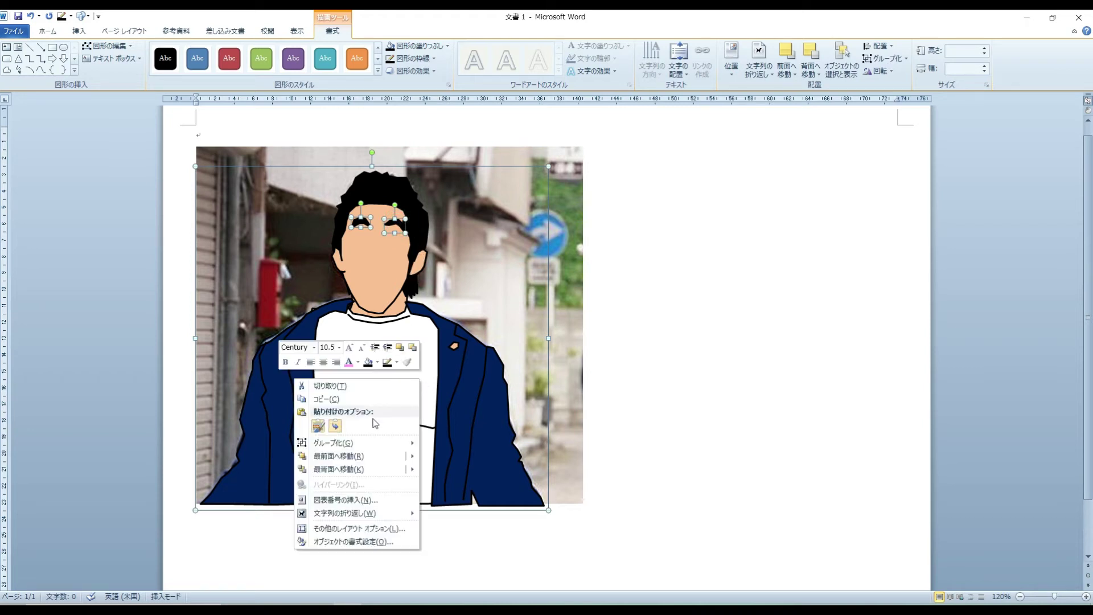
mouse_move(333, 443)
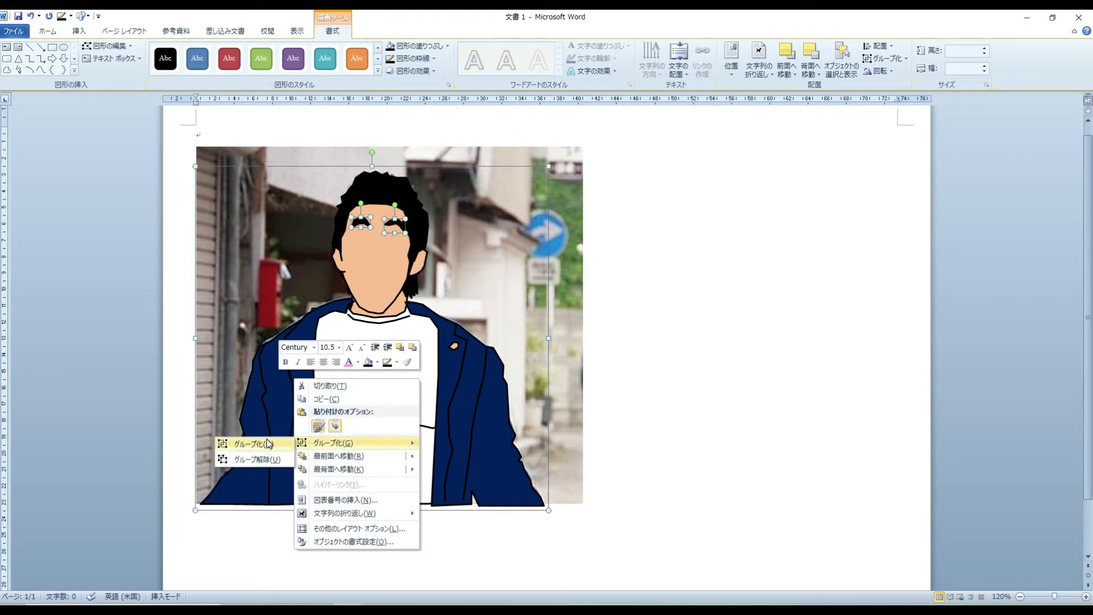
click(268, 443)
mouse_move(438, 376)
mouse_down()
mouse_move(798, 330)
mouse_move(810, 376)
mouse_up()
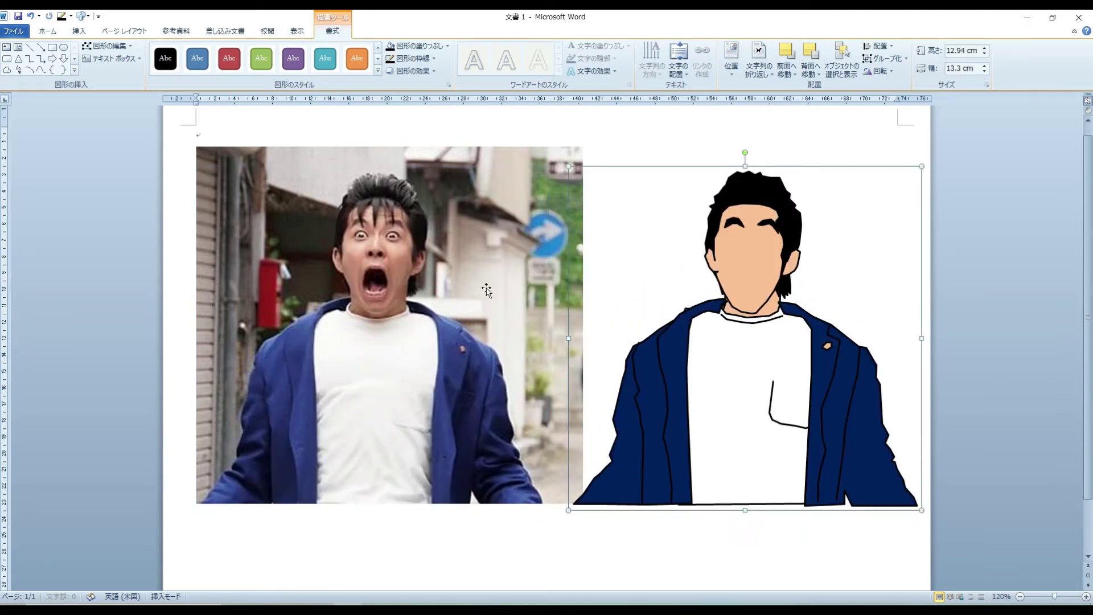
- Trace a 1.35 cm black nose line on the photo and move it onto the cartoon face
click(7, 70)
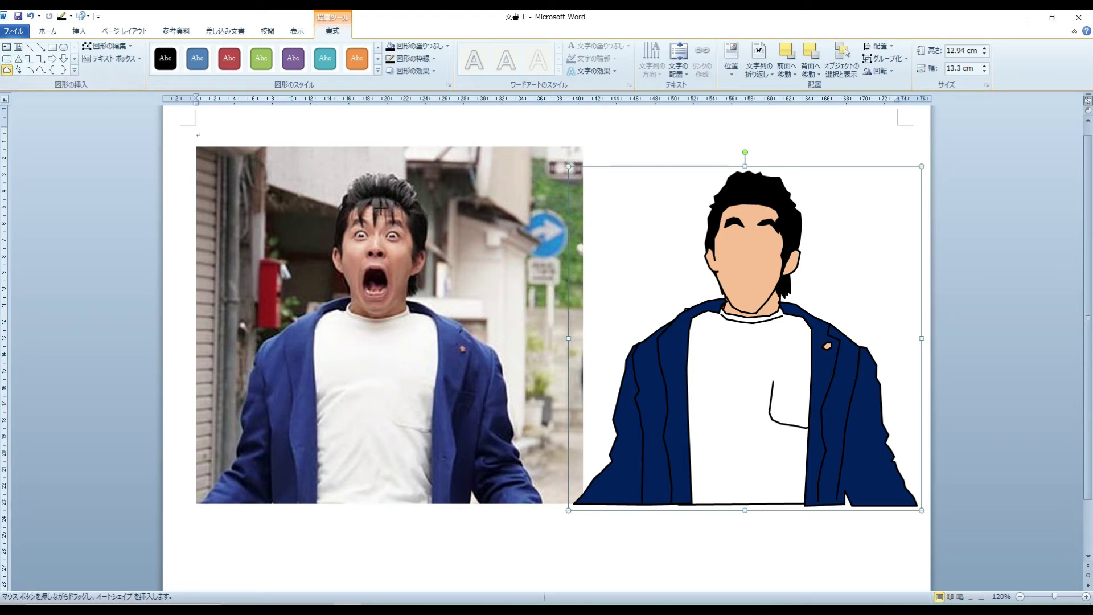
click(368, 222)
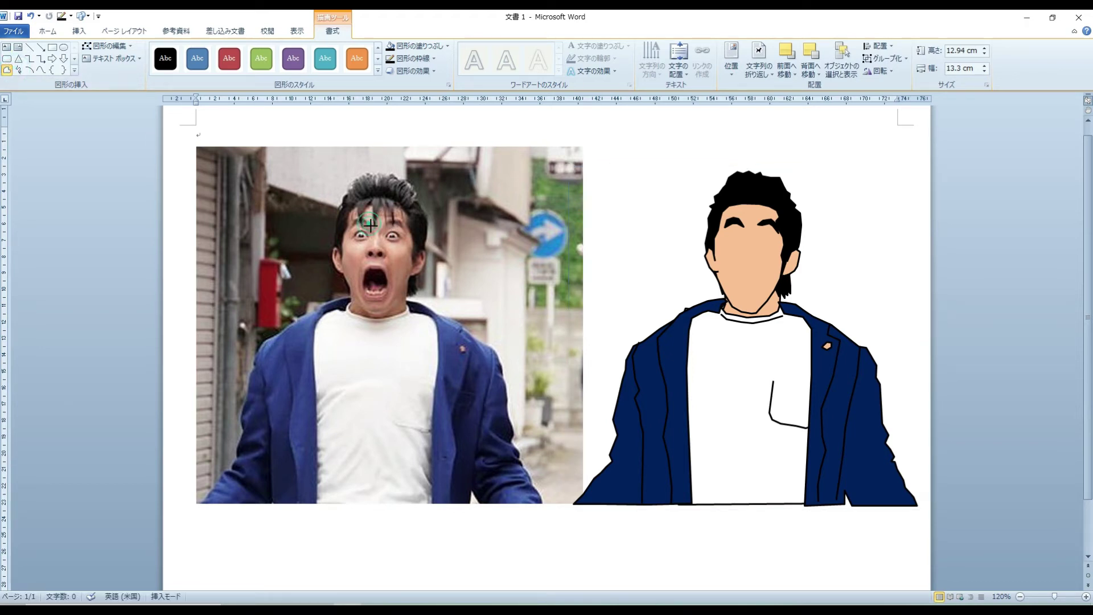
drag(373, 236, 370, 260)
double_click(369, 260)
click(393, 60)
drag(380, 246, 746, 235)
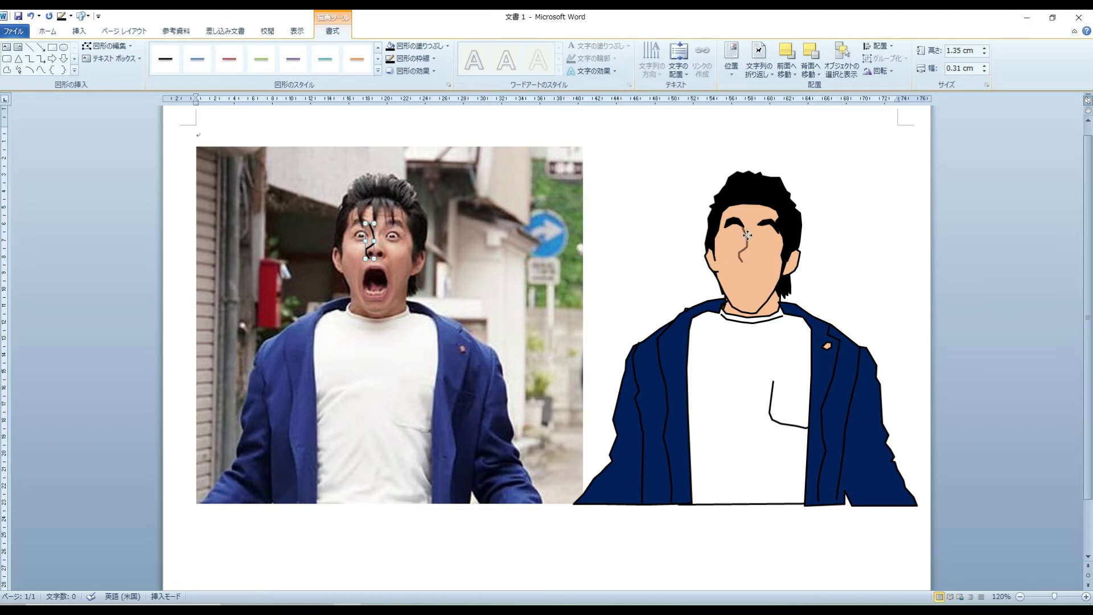
- Drag the traced nose curve from the photo onto the centre of the cartoon face
drag(747, 235, 743, 239)
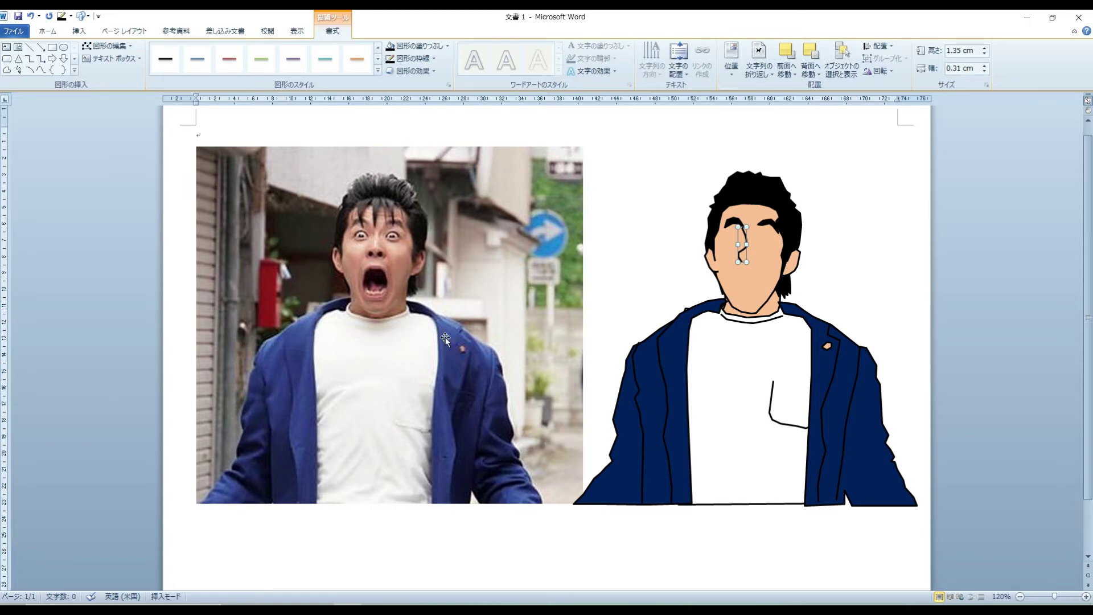
- Zoom the page from 120% to 150% and scroll so the photo and traced figure fill the window
ctrl+scroll(447, 342, up, 3)
scroll(438, 334, down, 2)
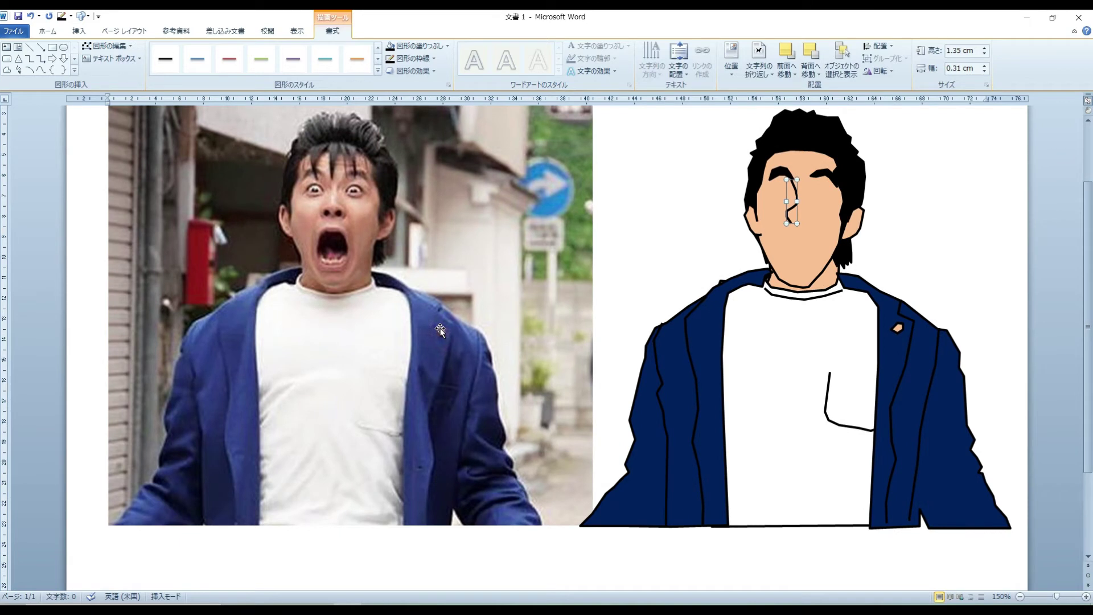
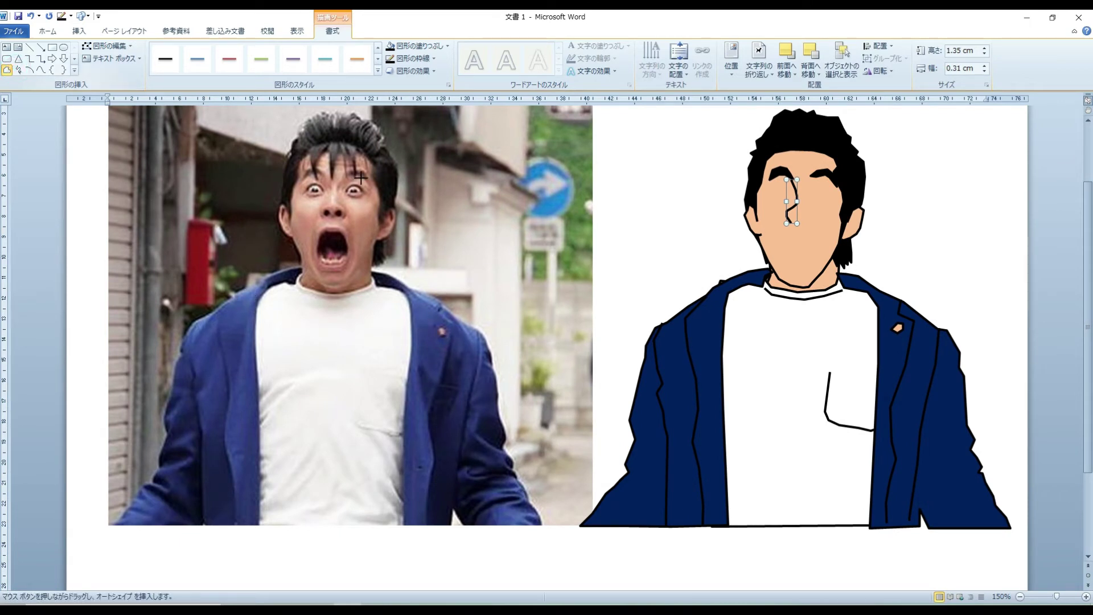
- Trace a freeform eye outline over the photo's left eye and fill it solid white
click(323, 194)
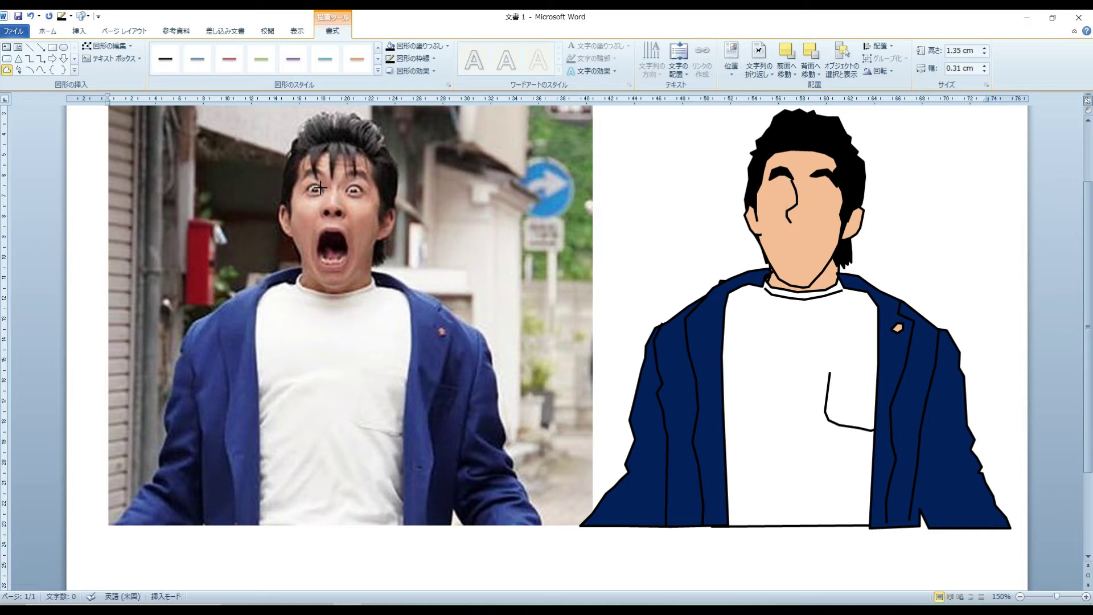
click(319, 184)
click(311, 185)
click(311, 190)
click(309, 195)
click(314, 183)
click(391, 46)
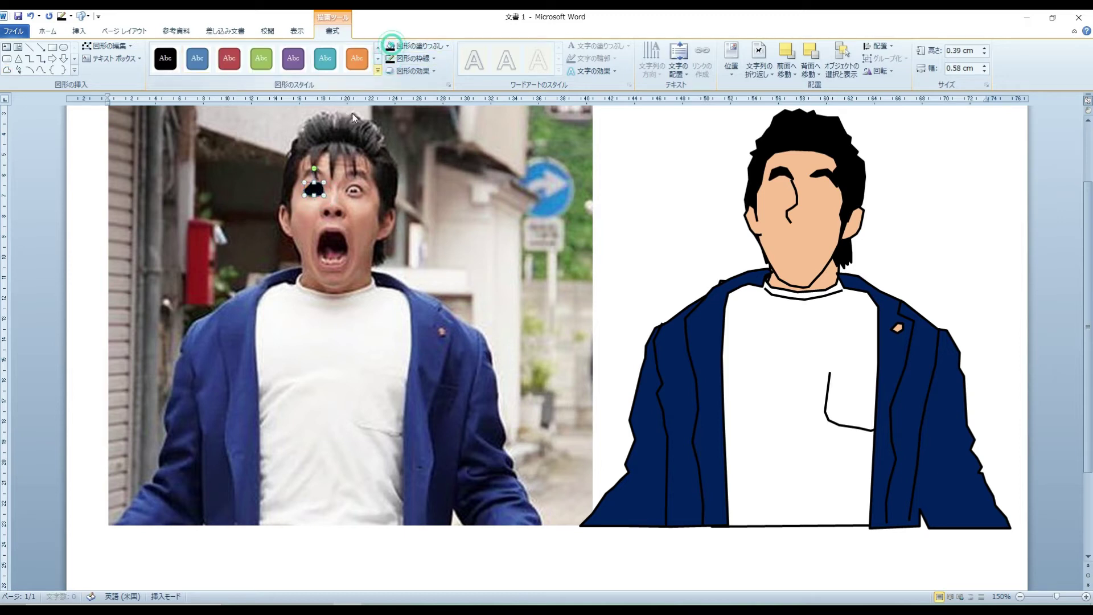
click(448, 46)
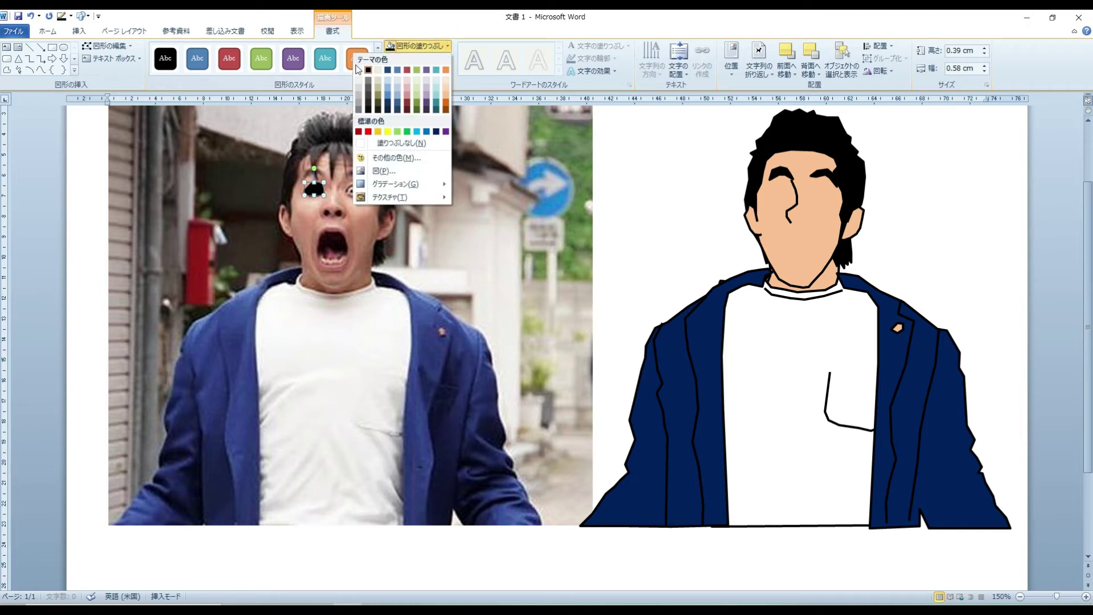
click(357, 74)
- Undo the accidental copy onto the drawing and move the white eye just below the photo's eye
drag(319, 193, 779, 195)
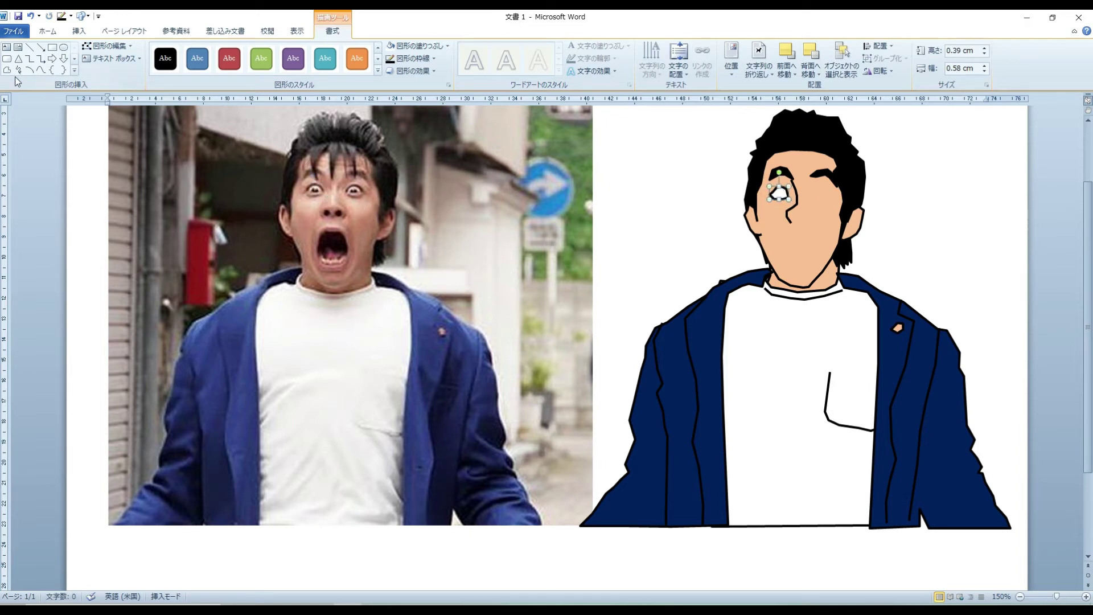
click(31, 16)
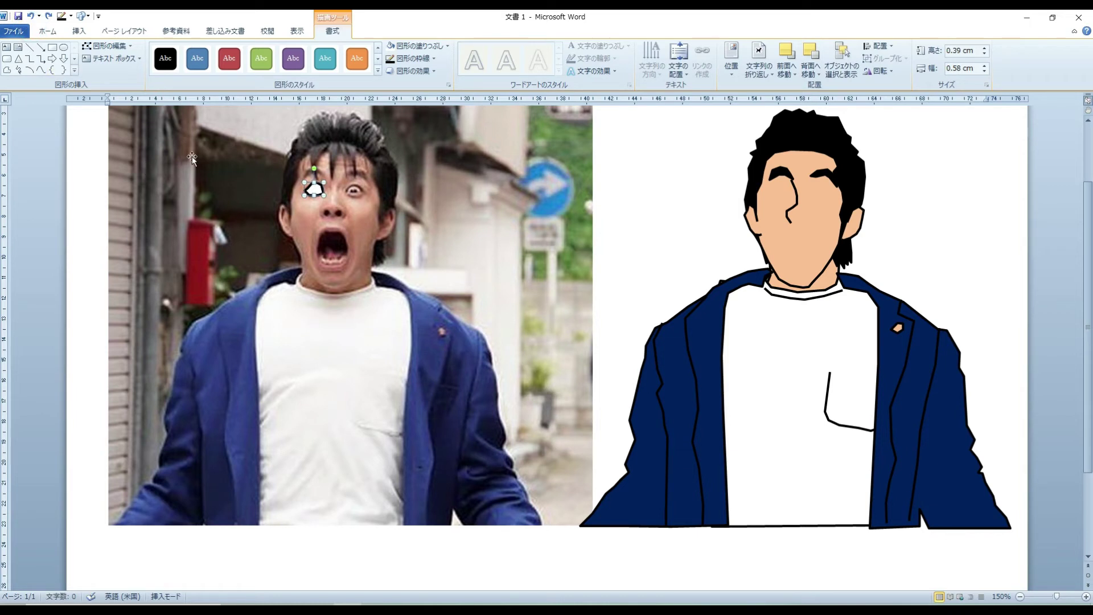
drag(308, 191, 304, 214)
- Trace a dark-filled freeform pupil over the eye, slide the white eye back beneath it, and select both
click(7, 70)
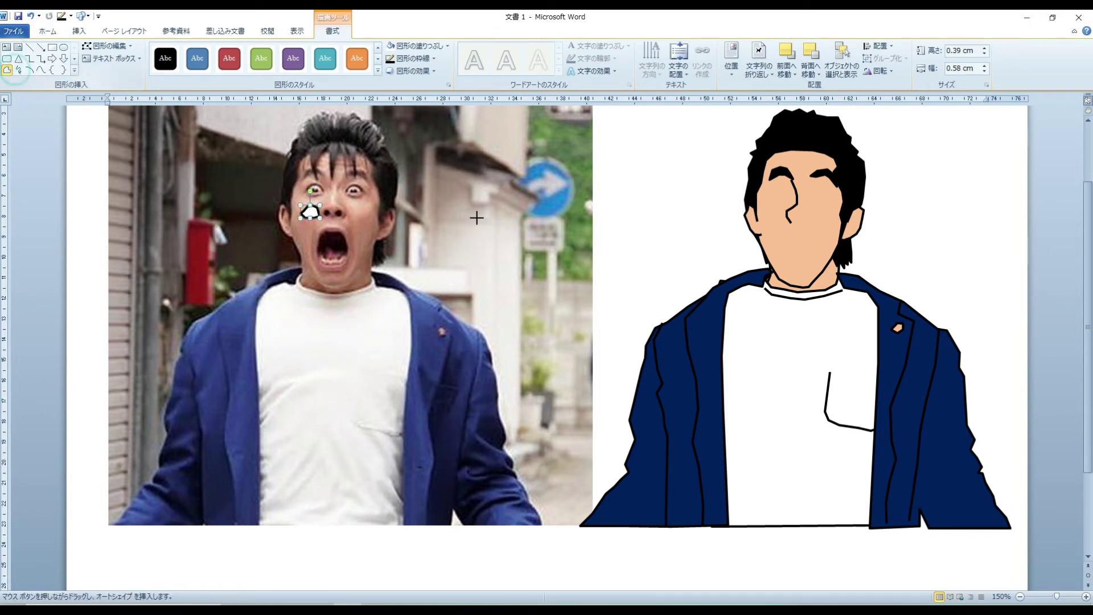
click(318, 193)
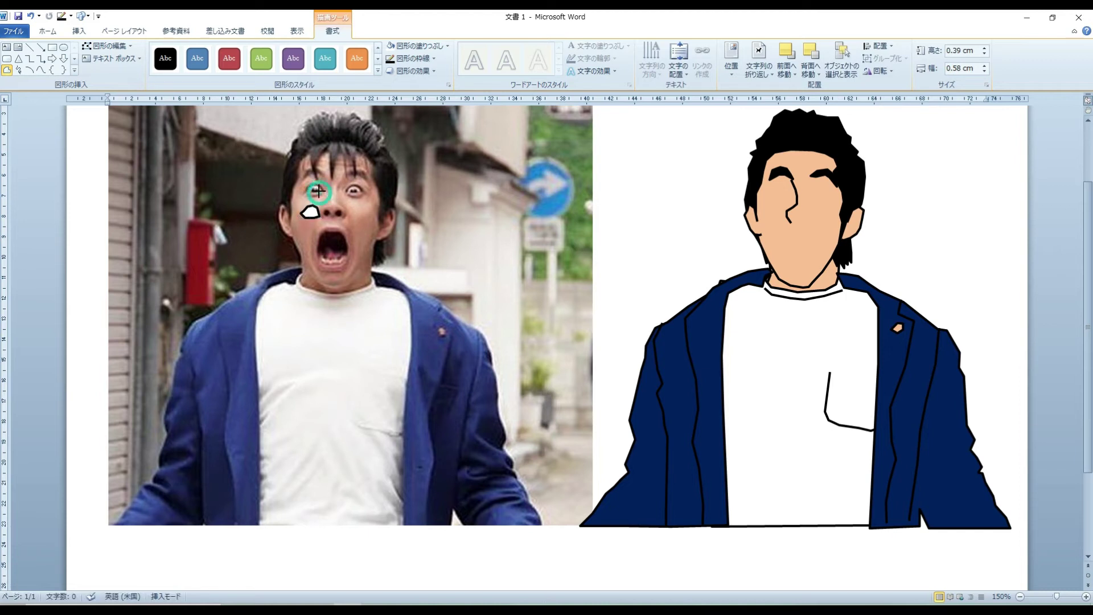
drag(310, 188, 312, 191)
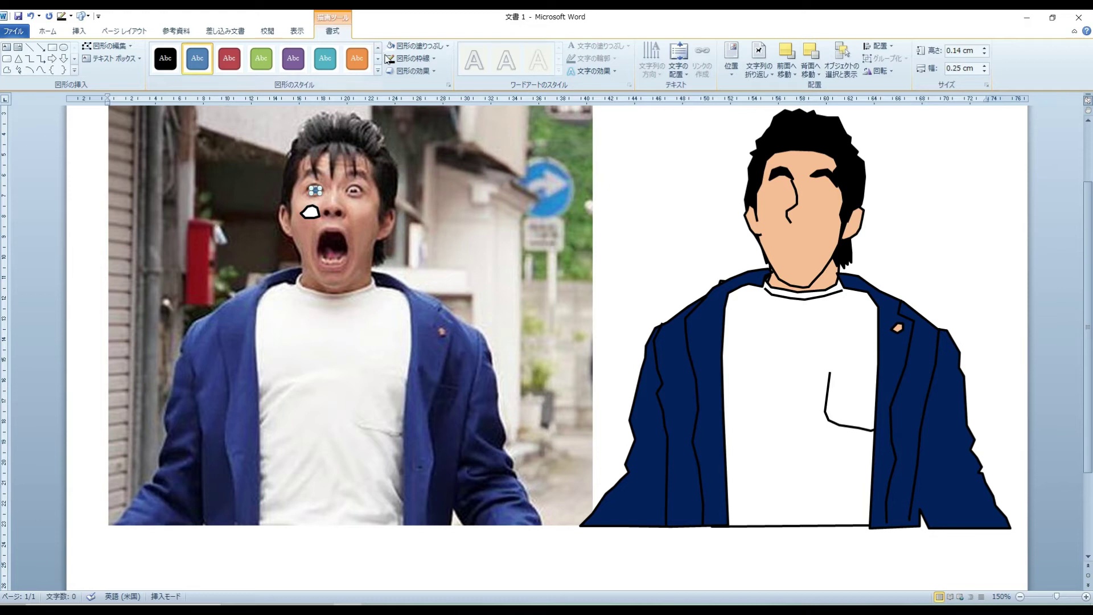
click(446, 46)
click(375, 69)
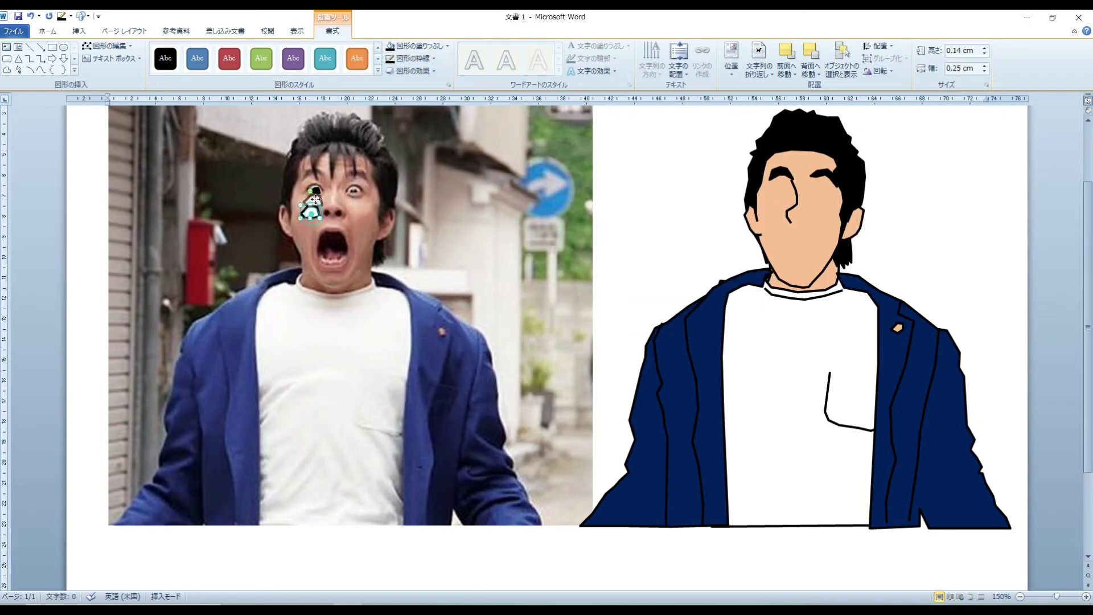
drag(316, 217, 321, 189)
shift+click(319, 191)
- Group the eye and pupil, then copy the eye so both of the photo's eyes are covered
right_click(316, 188)
mouse_move(228, 251)
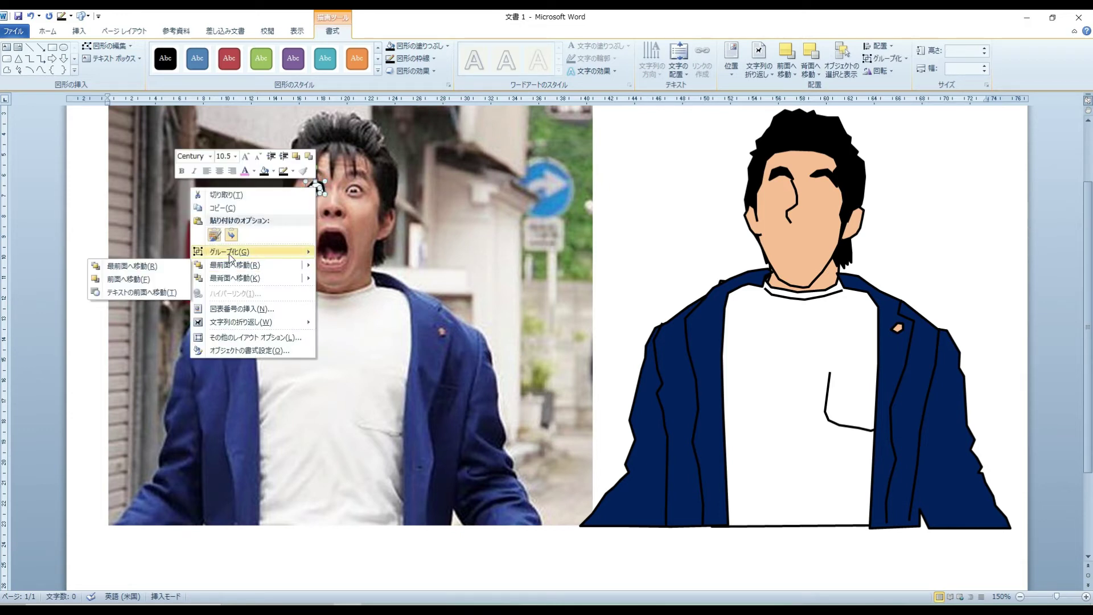
click(160, 257)
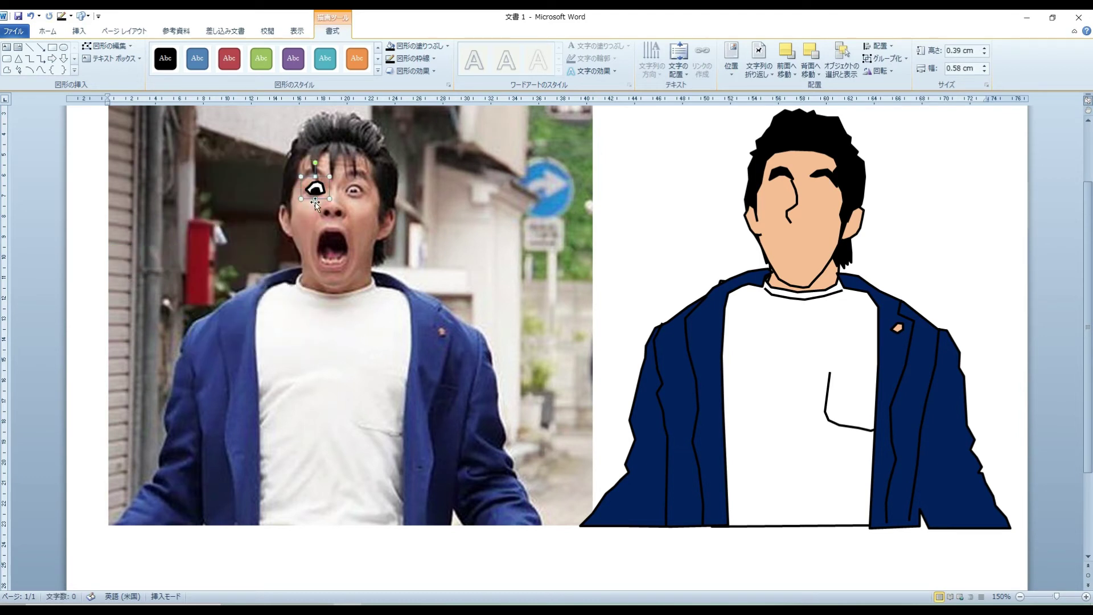
mouse_move(317, 197)
mouse_down()
mouse_move(296, 231)
mouse_move(355, 193)
mouse_up()
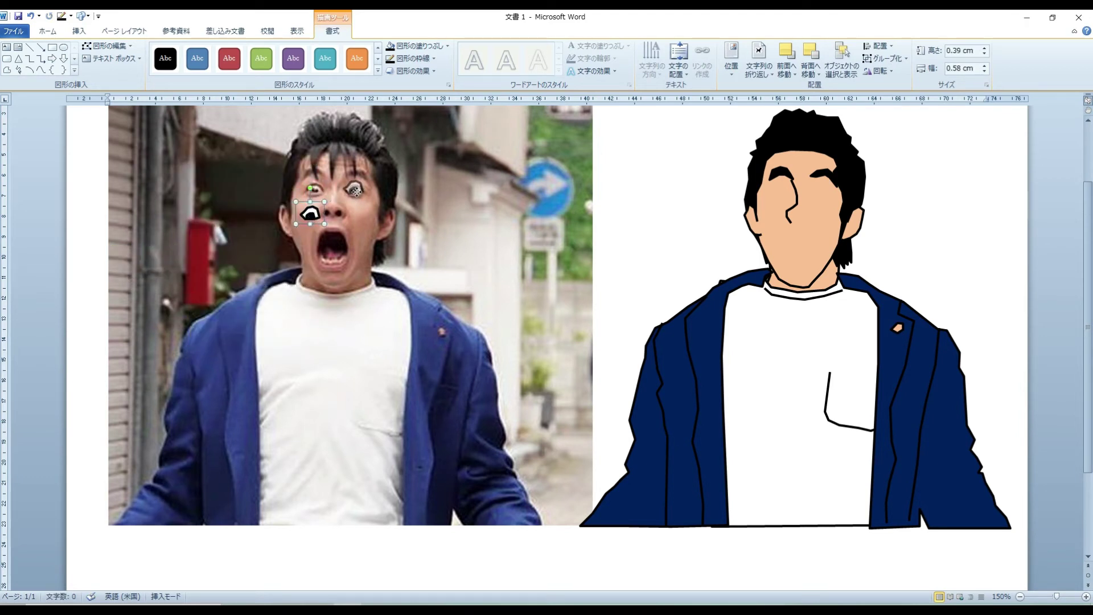
right_click(356, 191)
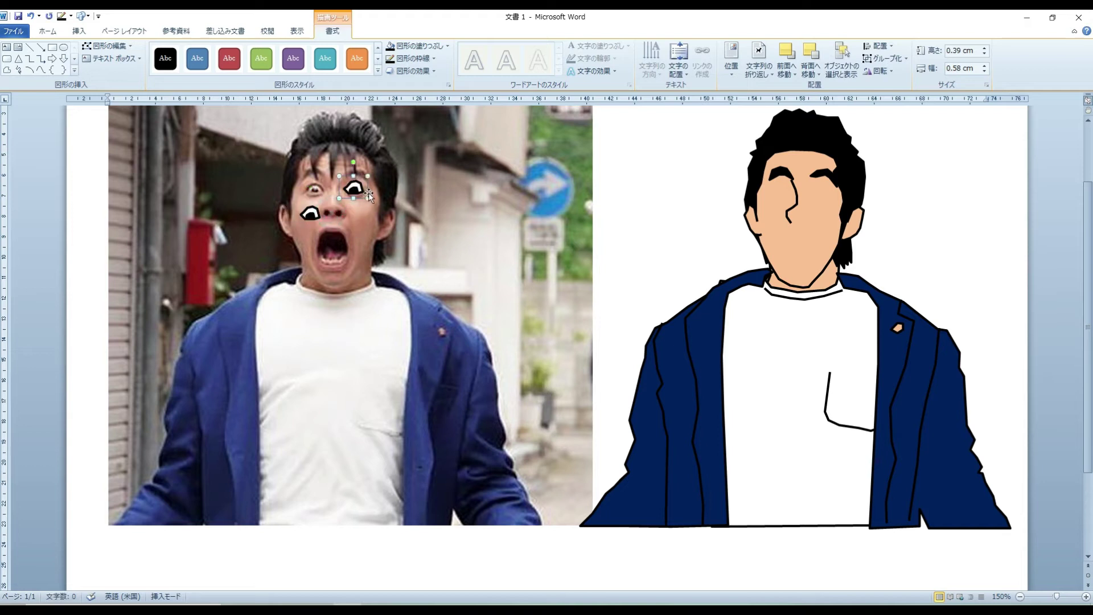
drag(311, 214, 315, 190)
key(Down)
click(358, 189)
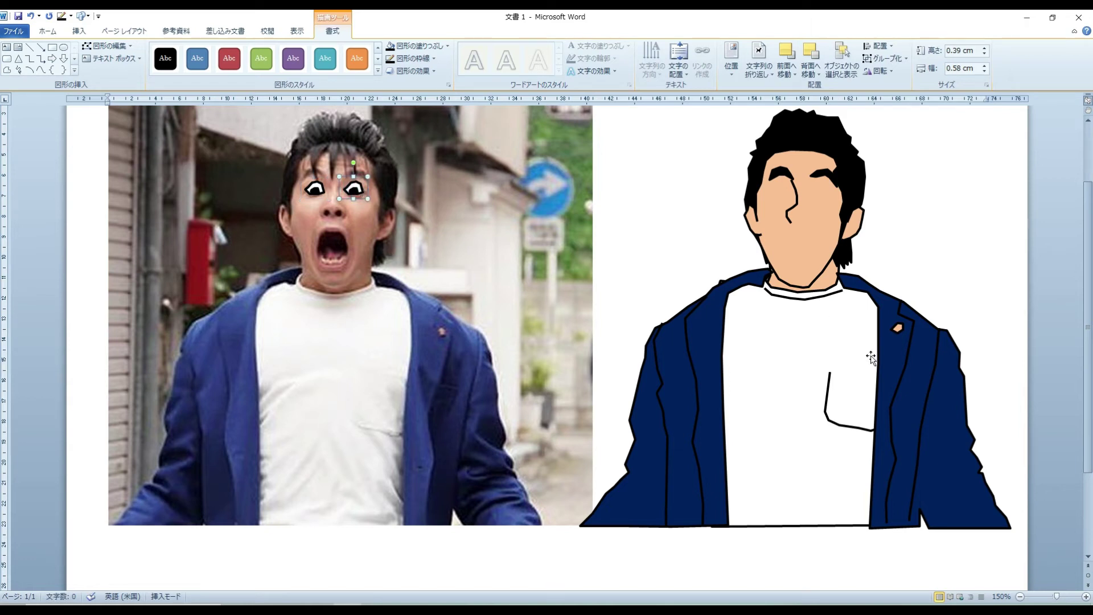
- Align the cartoon over the photo, group both eyes into it, and move it back right
drag(897, 383, 432, 385)
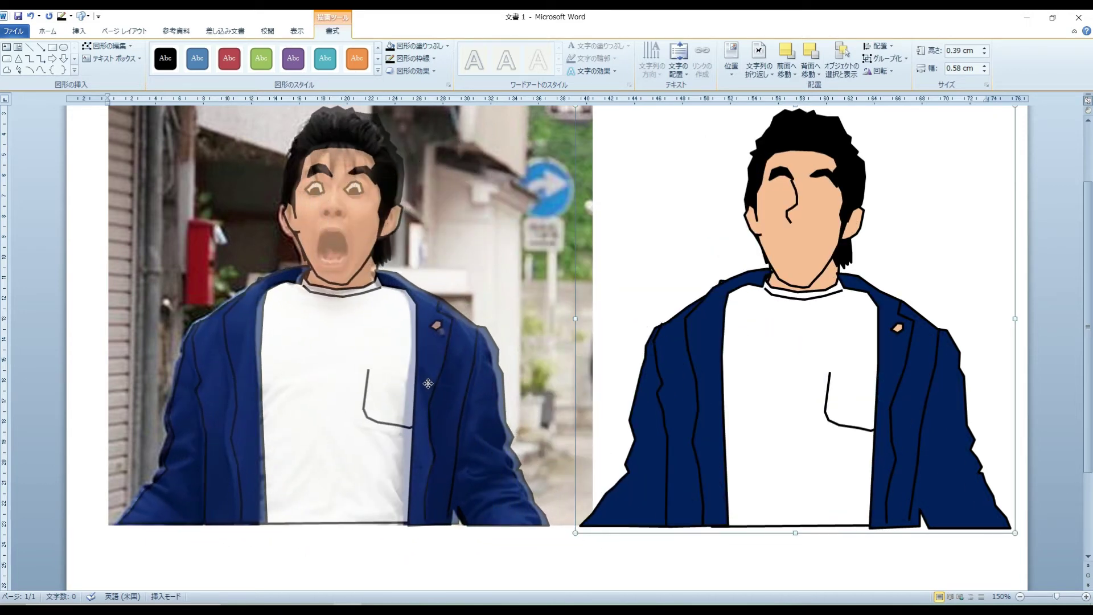
drag(432, 385, 426, 388)
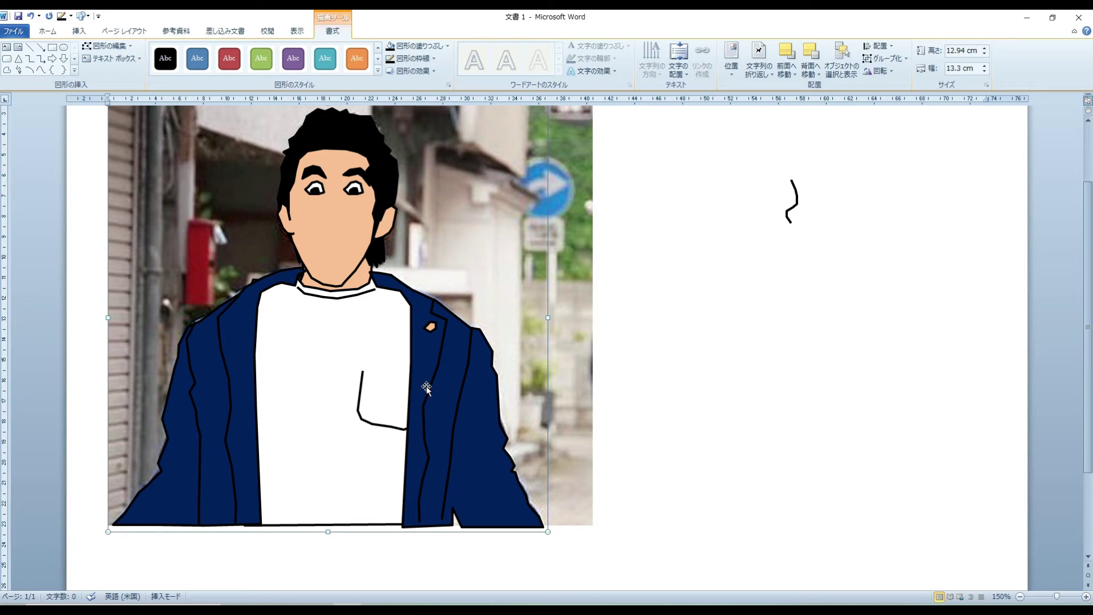
click(353, 189)
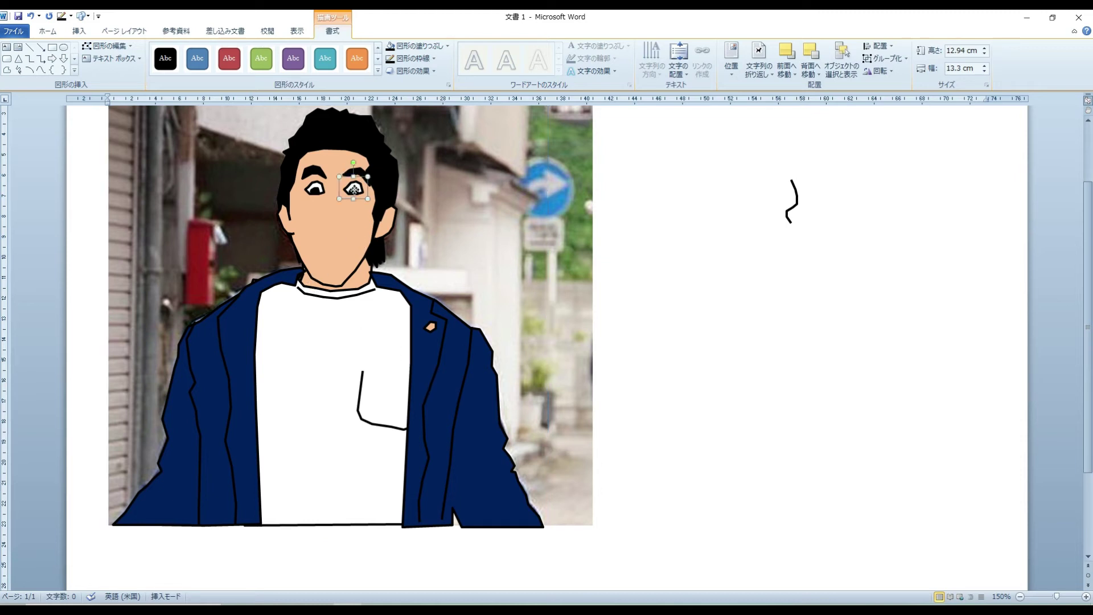
shift+click(315, 188)
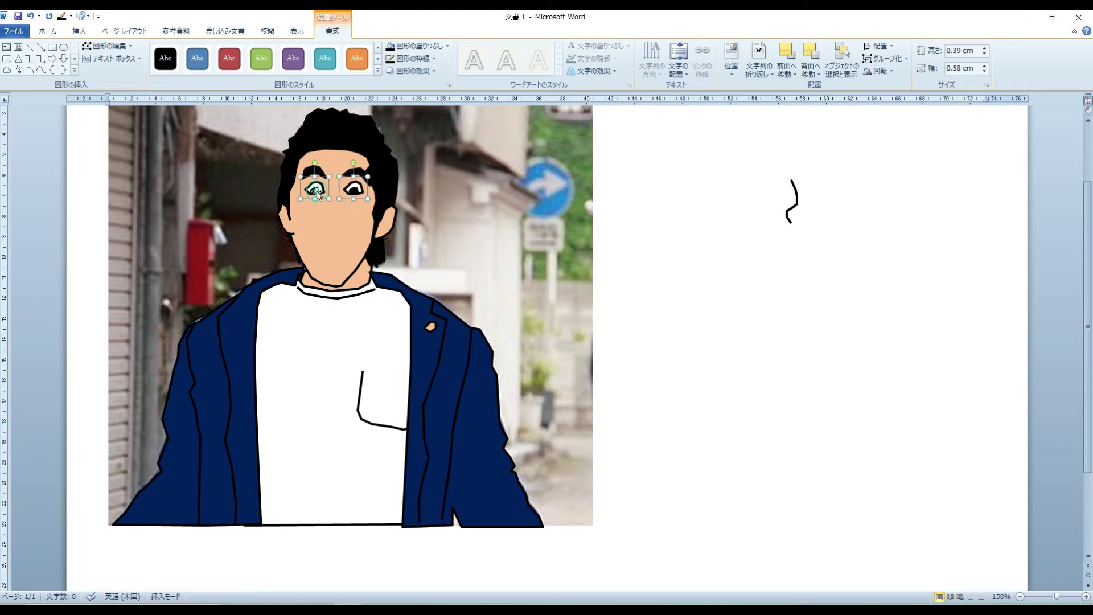
right_click(351, 244)
mouse_move(265, 306)
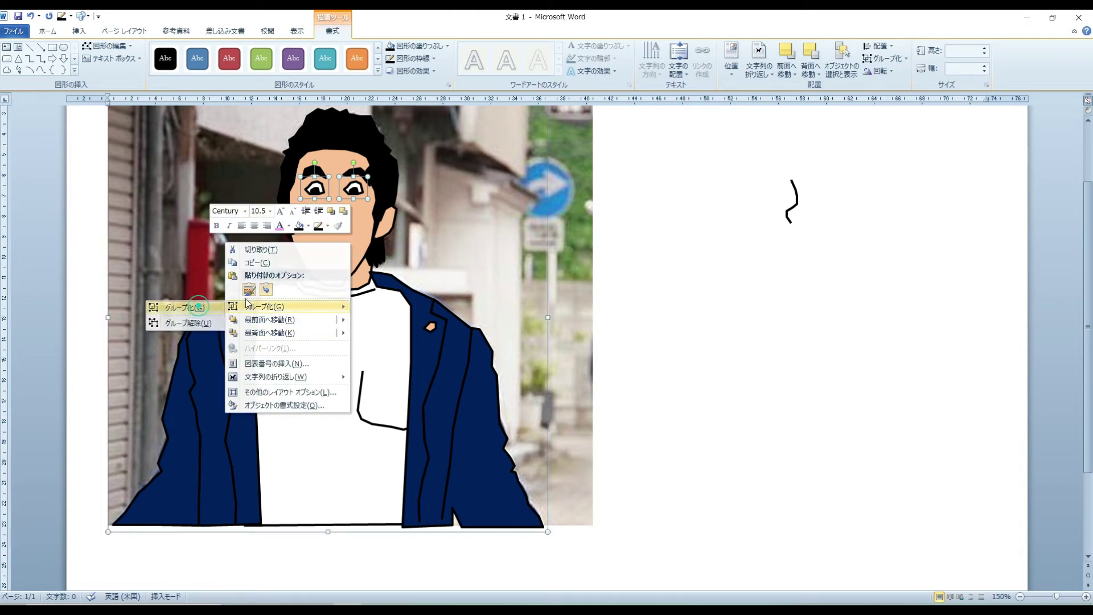
click(184, 308)
mouse_move(366, 305)
mouse_down()
mouse_move(877, 414)
mouse_move(889, 391)
mouse_up()
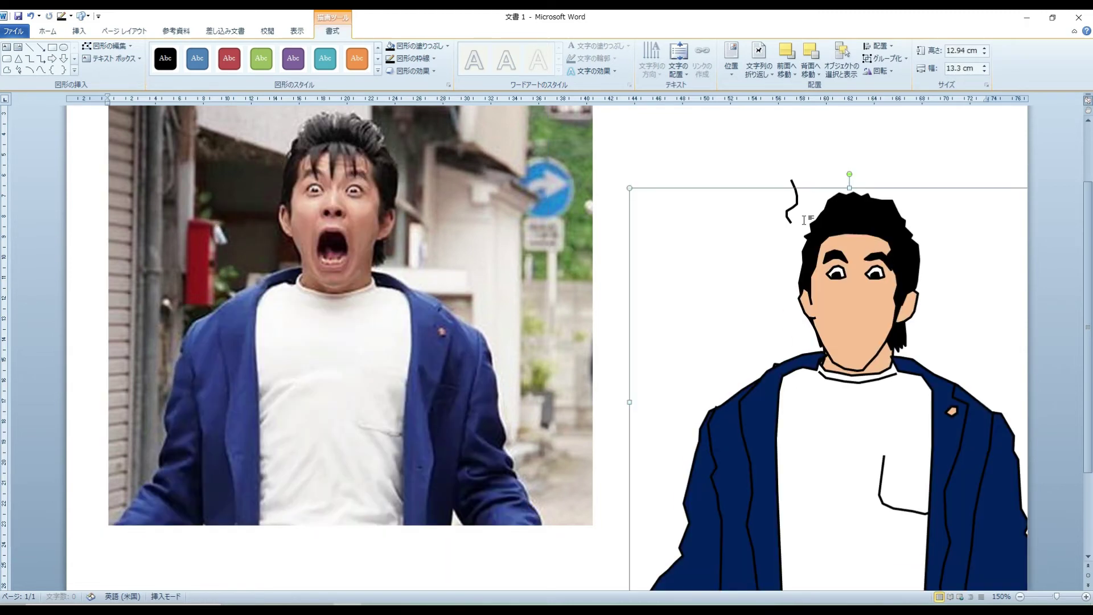
- Move the nose line onto the face and lay the grouped cartoon over the photo
mouse_move(794, 206)
mouse_down()
mouse_move(749, 167)
mouse_move(850, 298)
mouse_move(325, 200)
mouse_up()
click(300, 215)
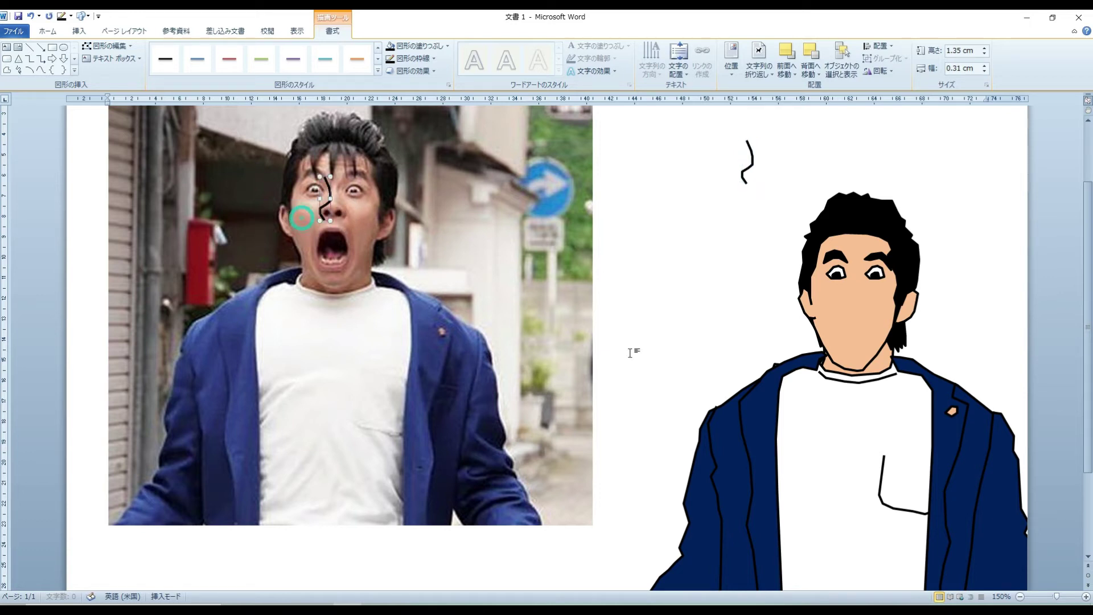
mouse_move(889, 442)
mouse_down()
mouse_move(345, 336)
mouse_move(370, 359)
mouse_up()
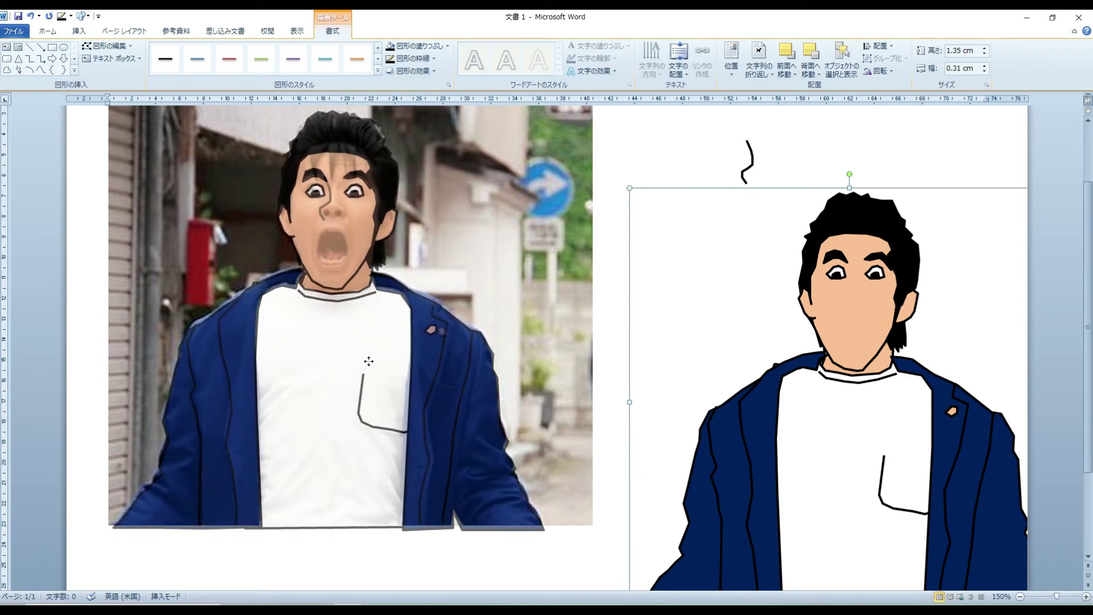
drag(371, 359, 365, 358)
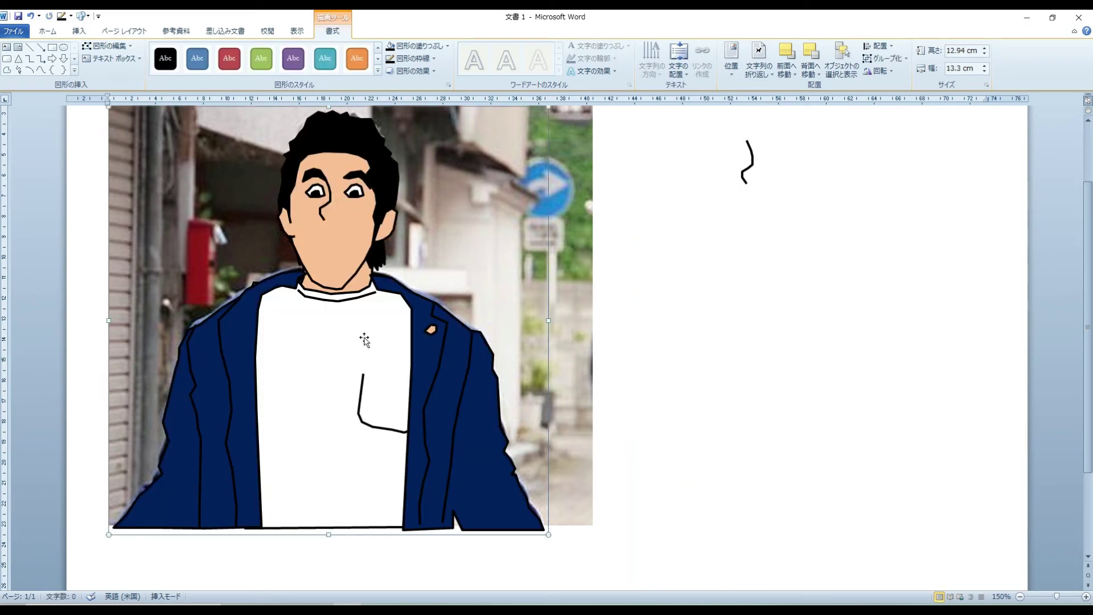
- Group the nose line with the cartoon figure
right_click(360, 228)
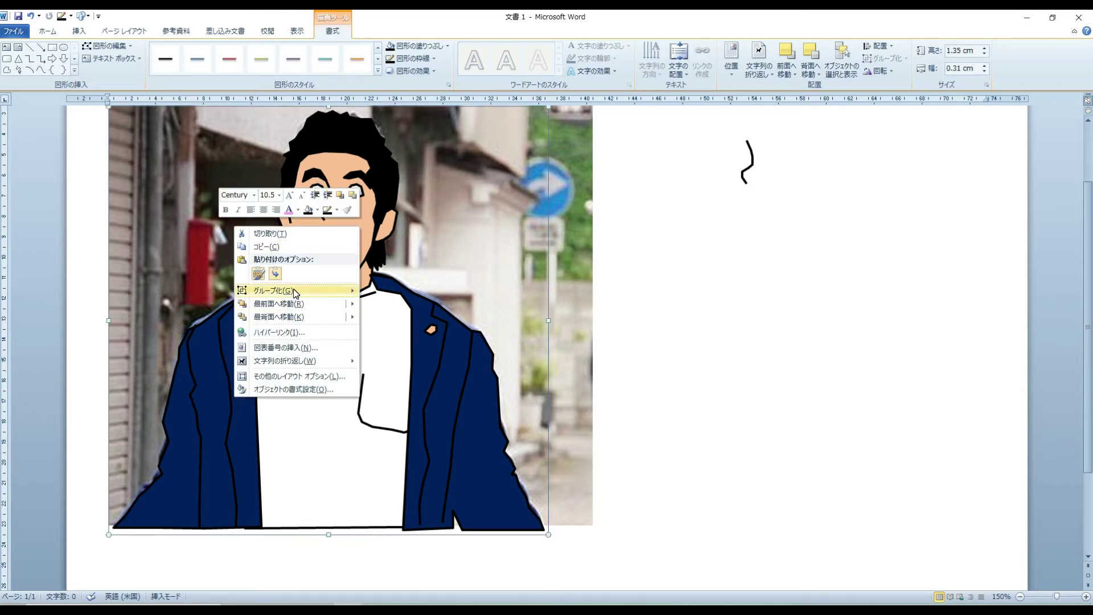
mouse_move(272, 291)
click(407, 313)
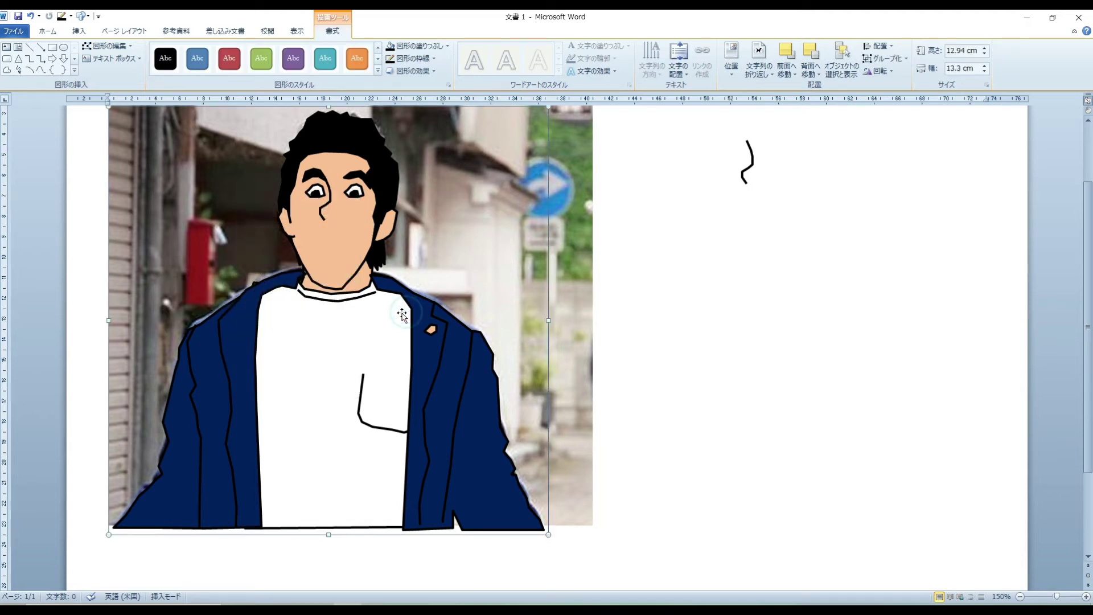
click(323, 205)
shift+click(361, 319)
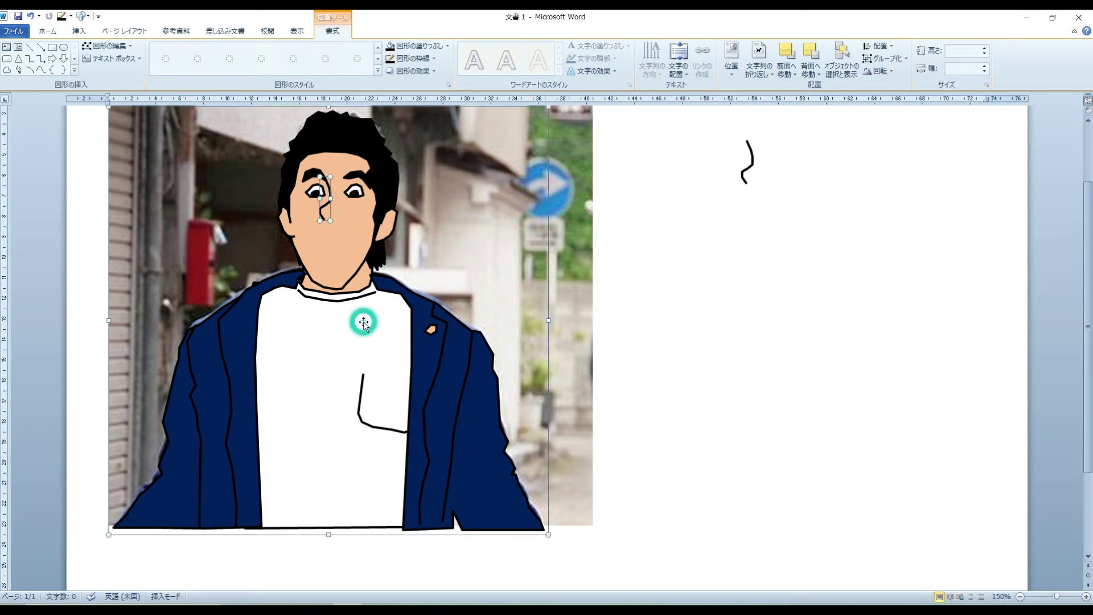
right_click(362, 321)
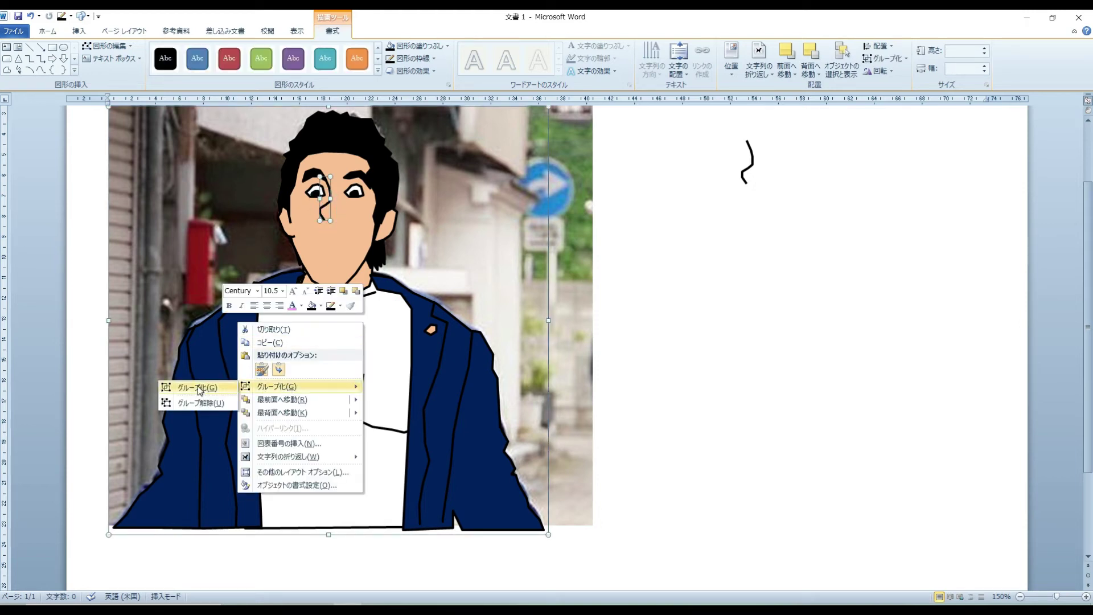
click(194, 386)
- Delete the stray squiggle and move the cartoon to the right of the photo
click(749, 161)
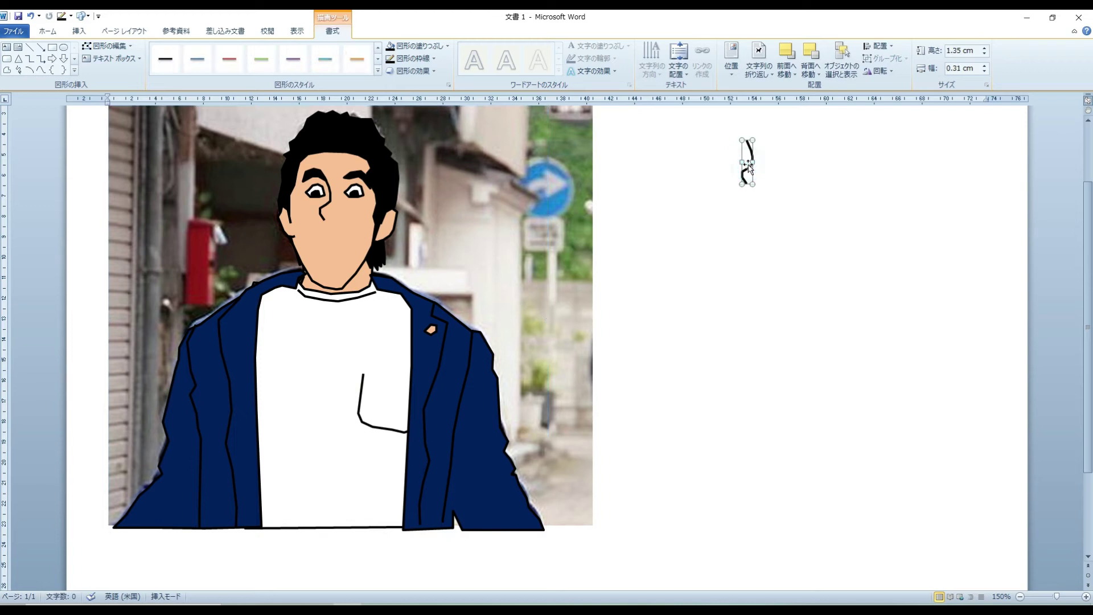
key(Delete)
drag(398, 313, 845, 323)
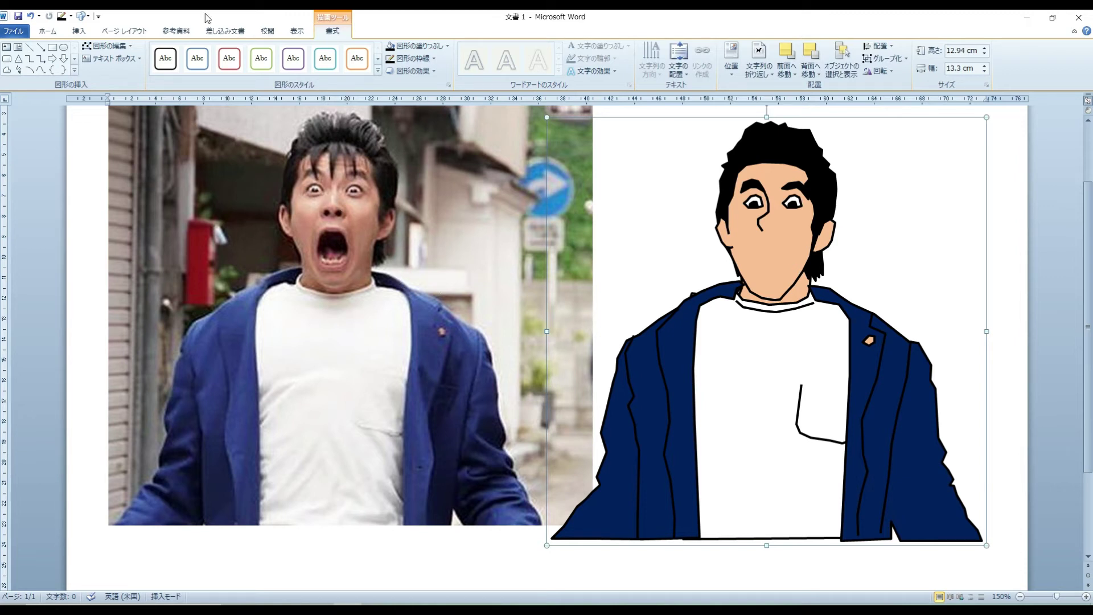
- Draw a freeform nostril on the photo's nose with solid black fill and the thinnest outline
click(7, 70)
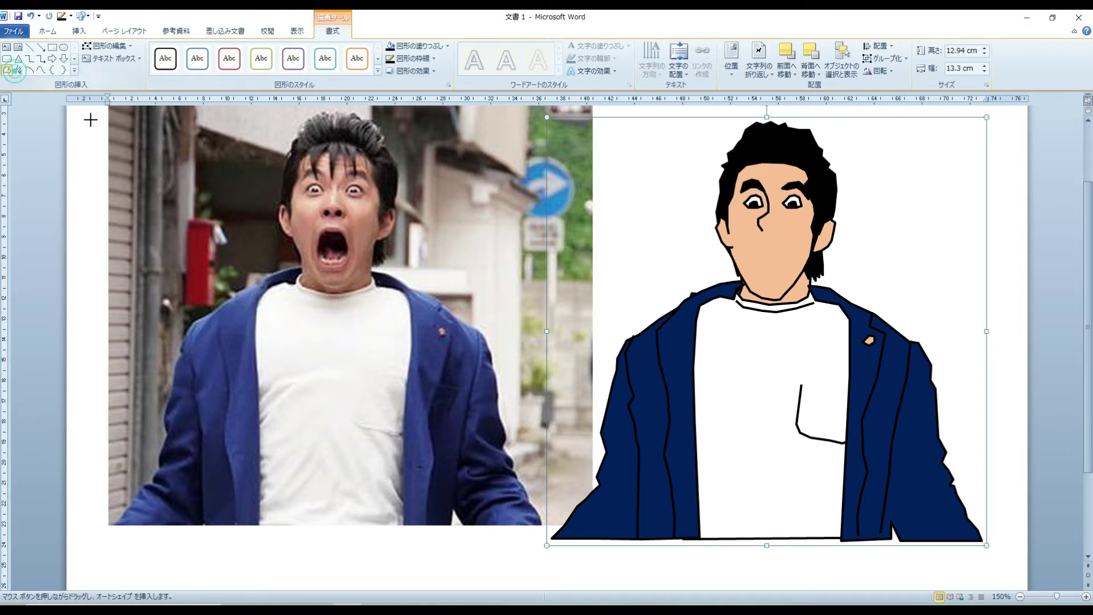
click(327, 216)
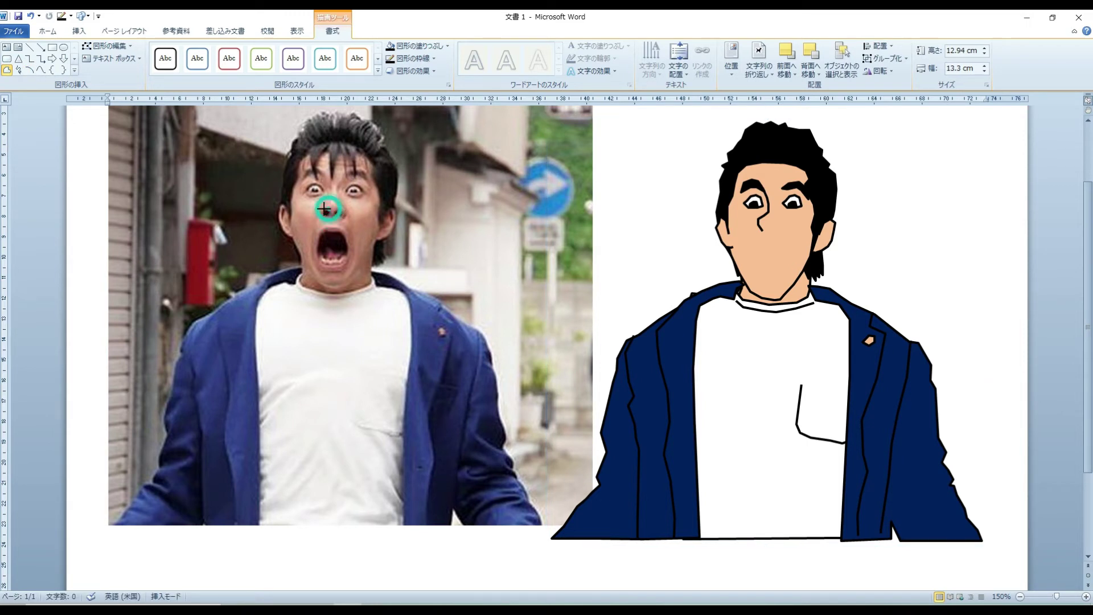
double_click(324, 213)
click(390, 58)
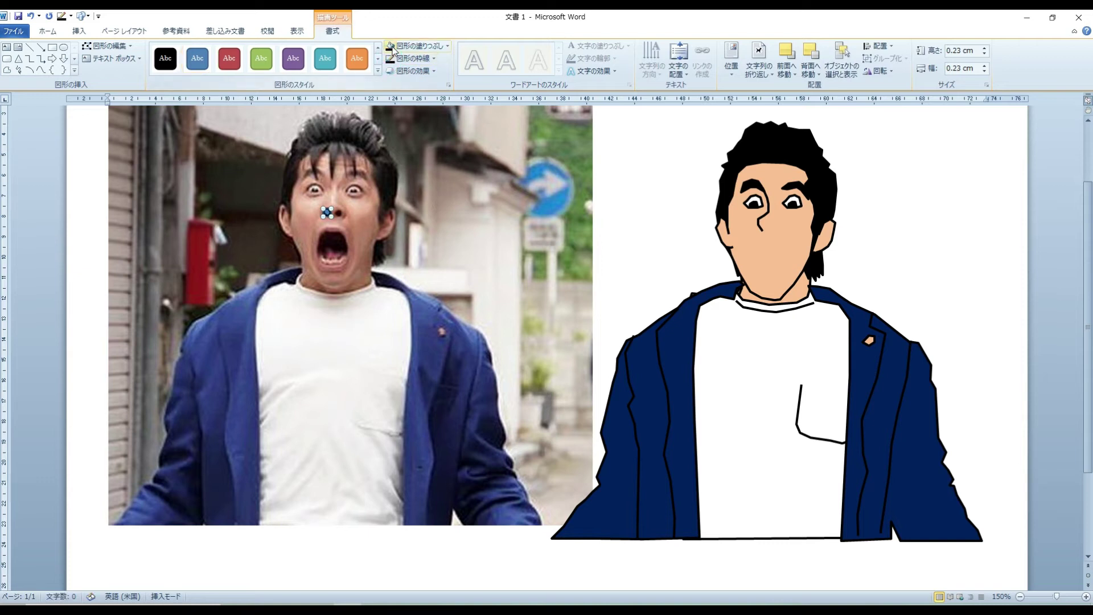
click(388, 211)
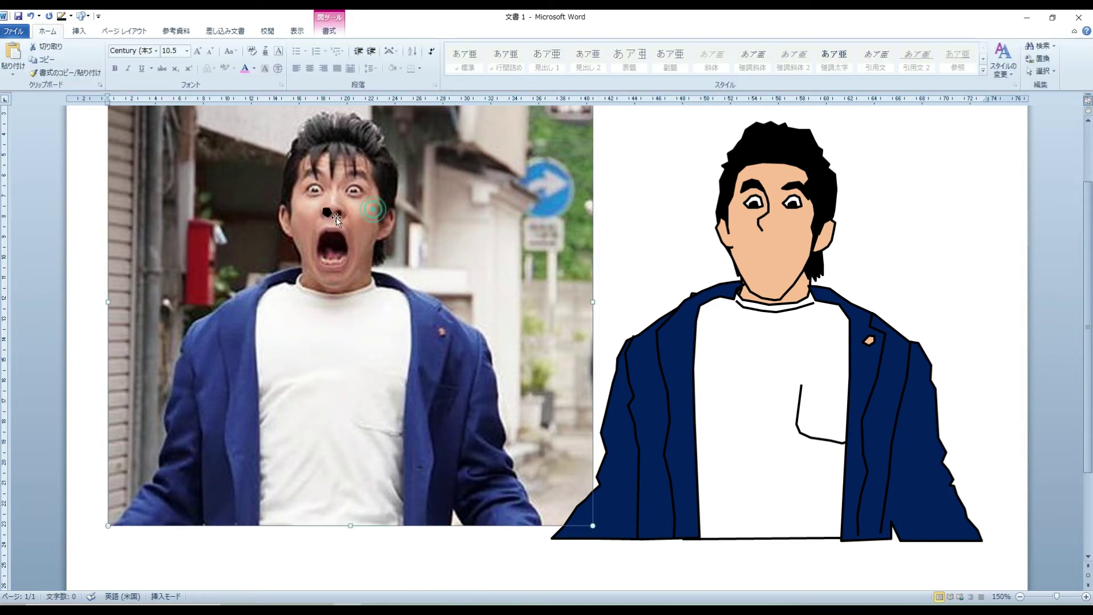
click(327, 212)
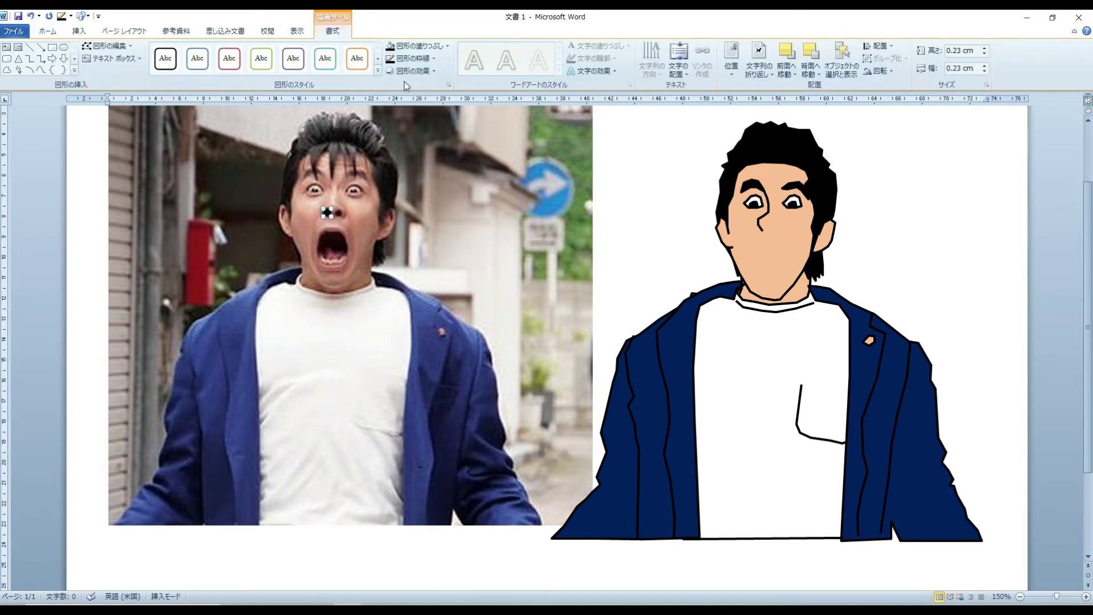
click(434, 60)
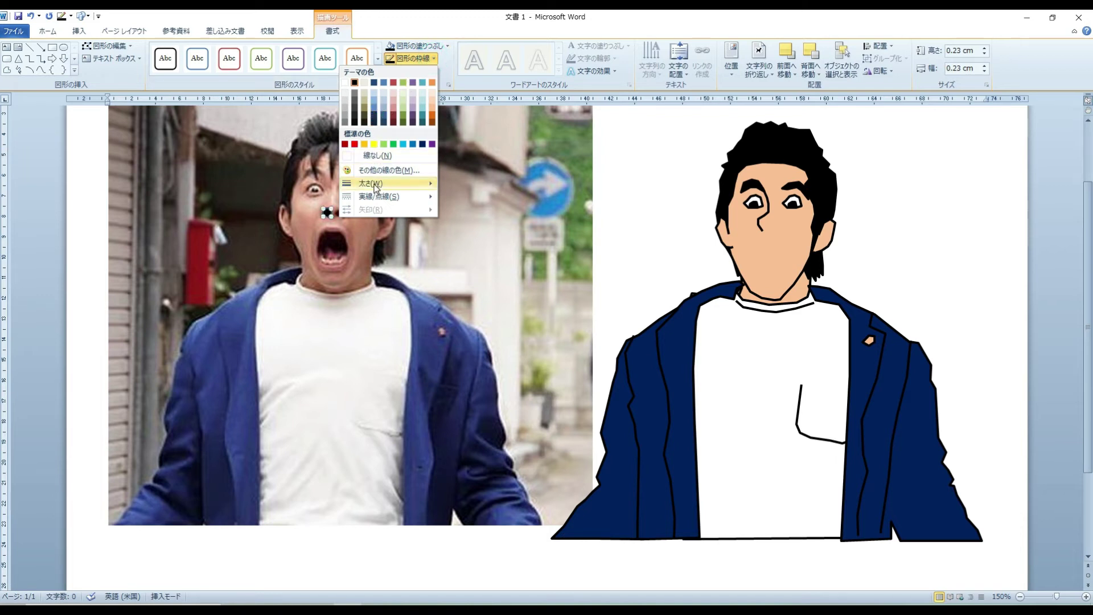
mouse_move(371, 184)
click(302, 185)
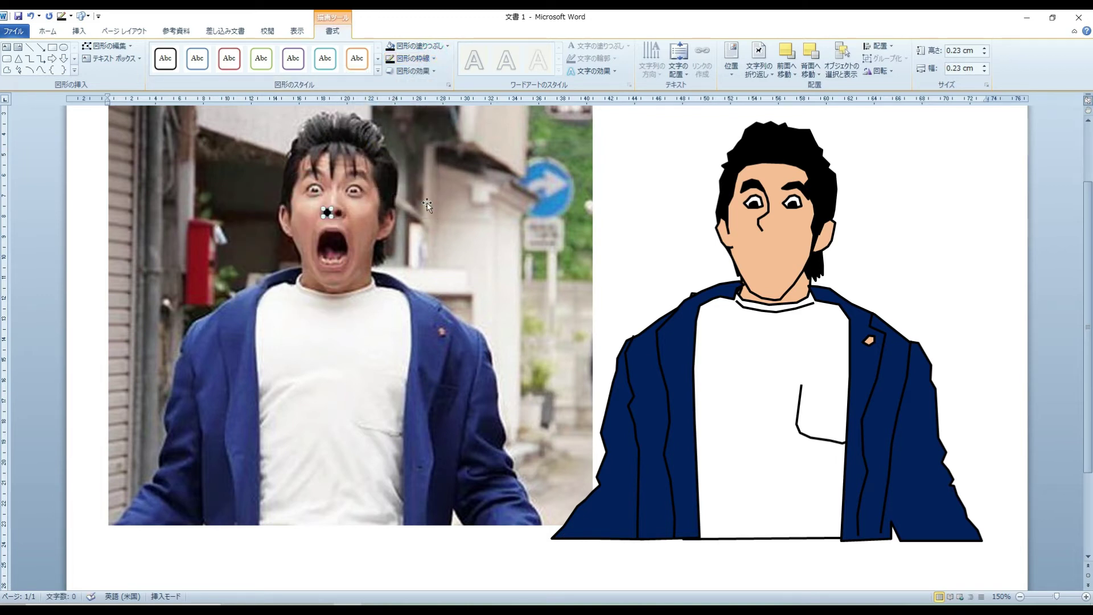
click(342, 225)
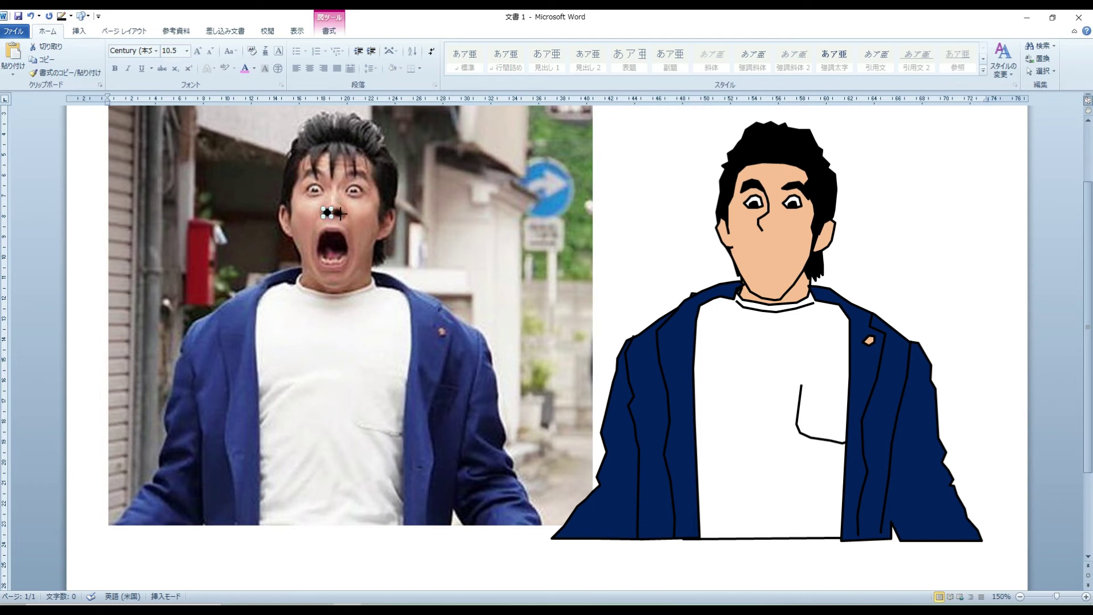
- Copy the nostril beside the first, group the pair, and move the cartoon back over the photo
right_click(341, 213)
click(302, 231)
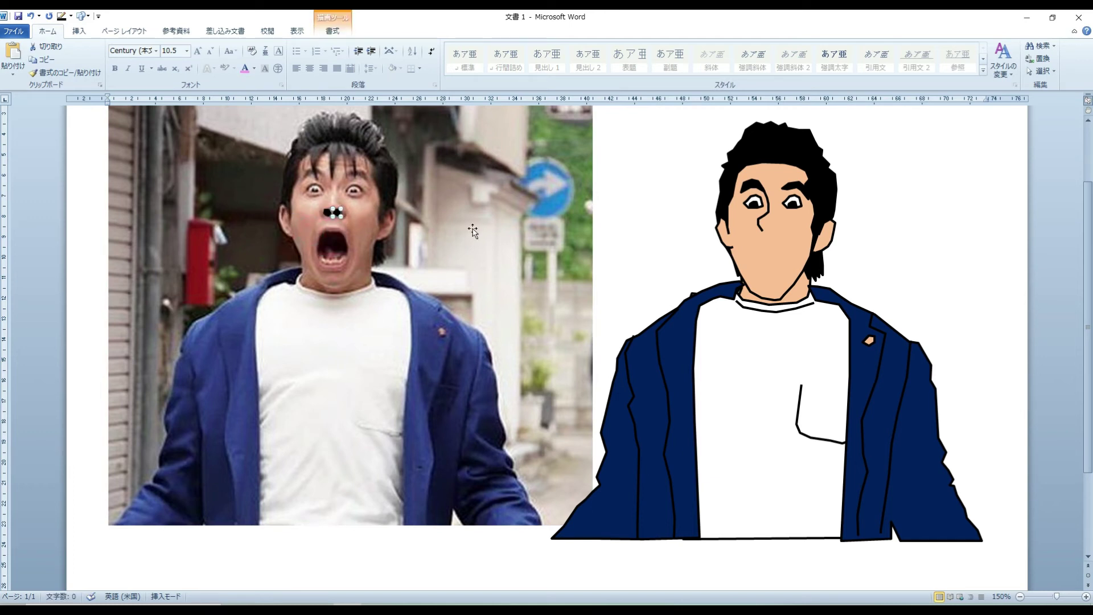
drag(330, 217, 342, 213)
right_click(337, 213)
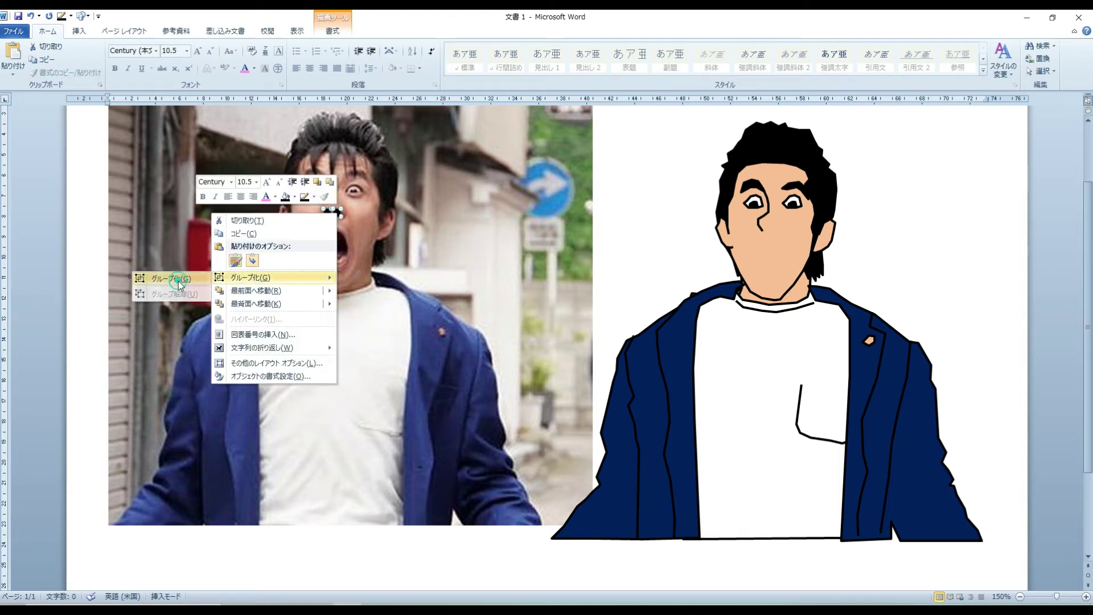
click(171, 280)
mouse_move(776, 354)
mouse_down()
mouse_move(352, 334)
mouse_move(339, 345)
mouse_up()
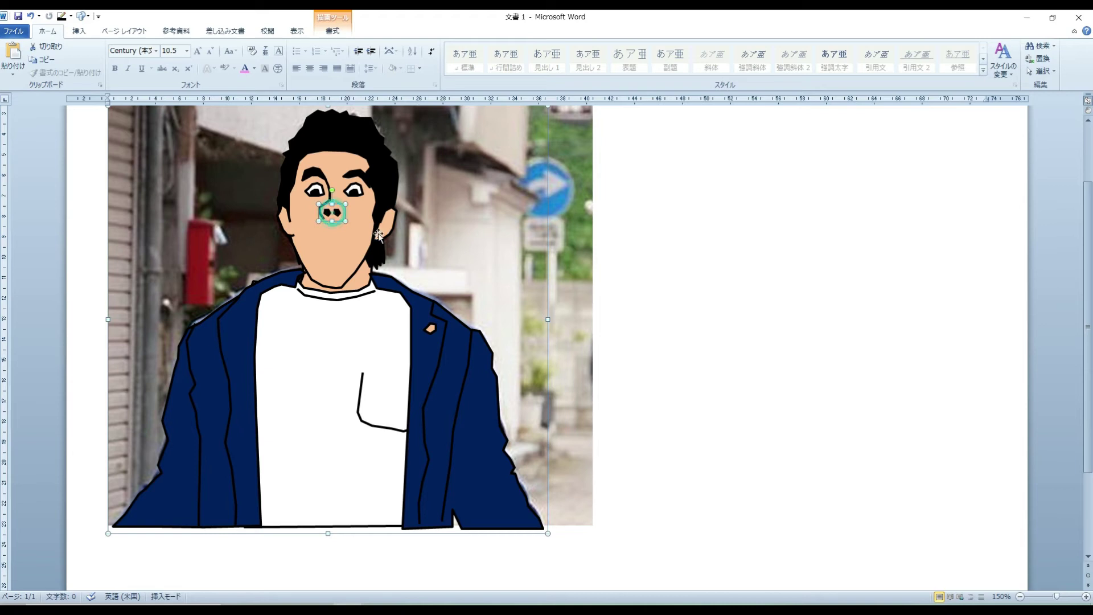
- Group the two nostrils into the cartoon figure and drag the drawing right of the photo
right_click(399, 321)
mouse_move(312, 384)
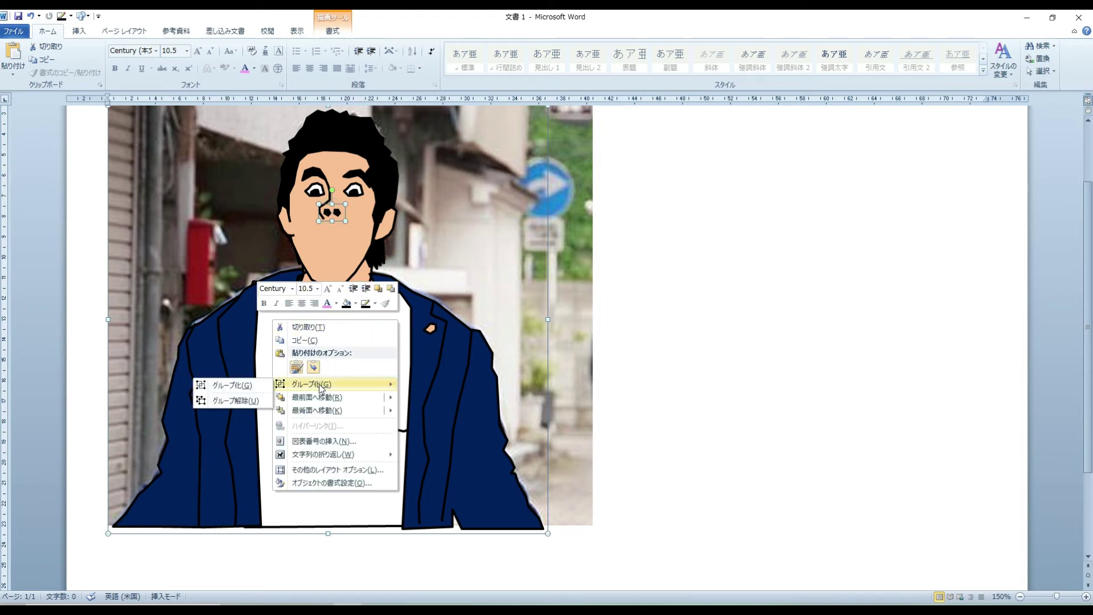
click(230, 386)
mouse_move(368, 357)
mouse_down()
mouse_move(834, 369)
mouse_move(825, 352)
mouse_up()
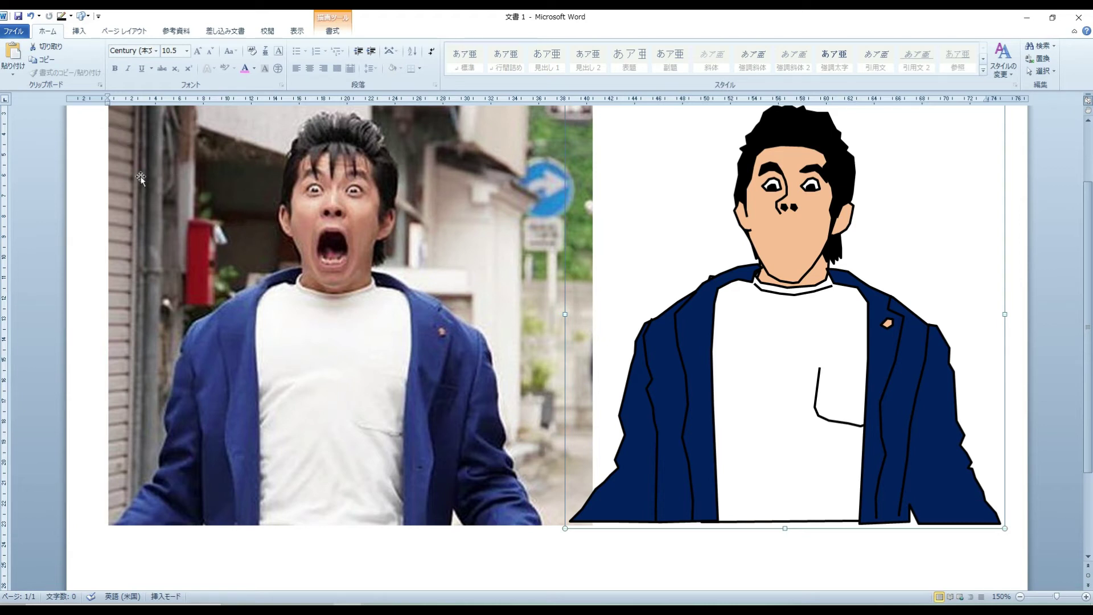
- Trace the photo's open mouth as a closed freeform shape from Insert > Shapes
click(79, 31)
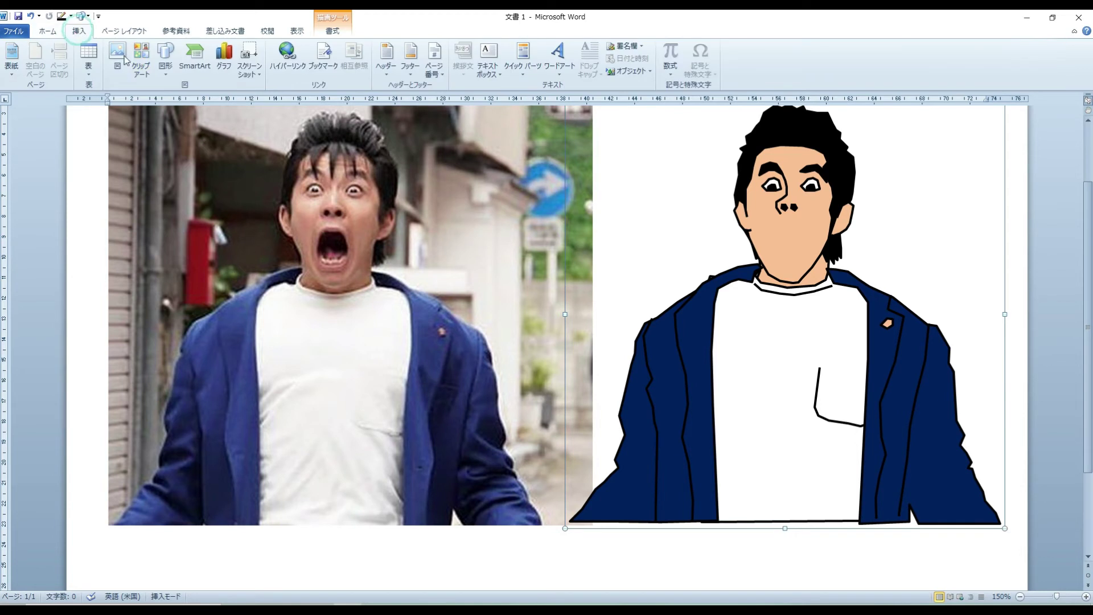
click(160, 78)
click(45, 112)
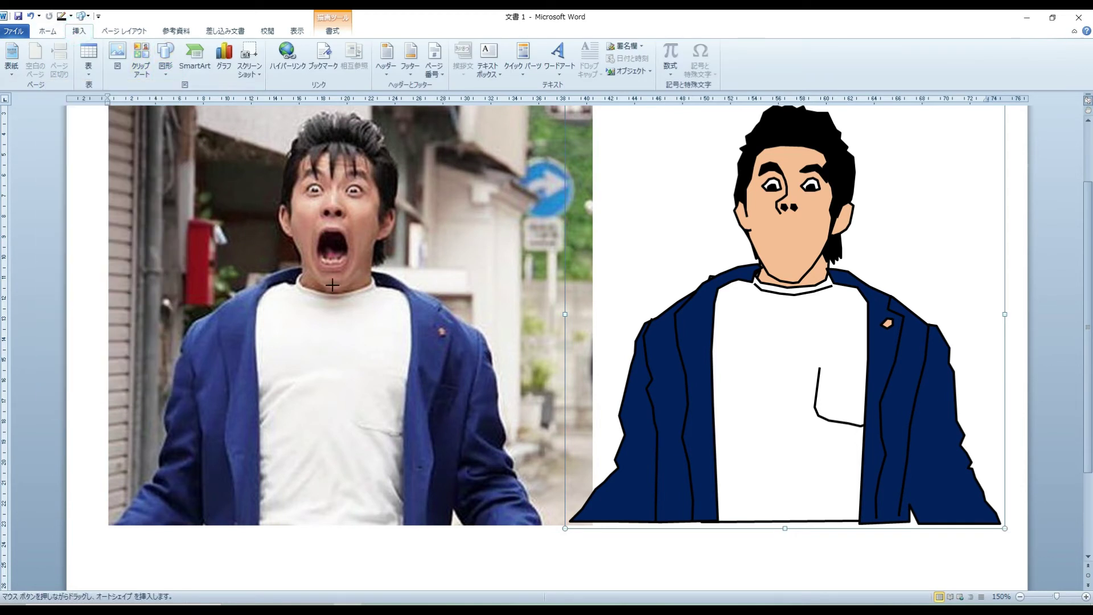
click(351, 254)
click(346, 267)
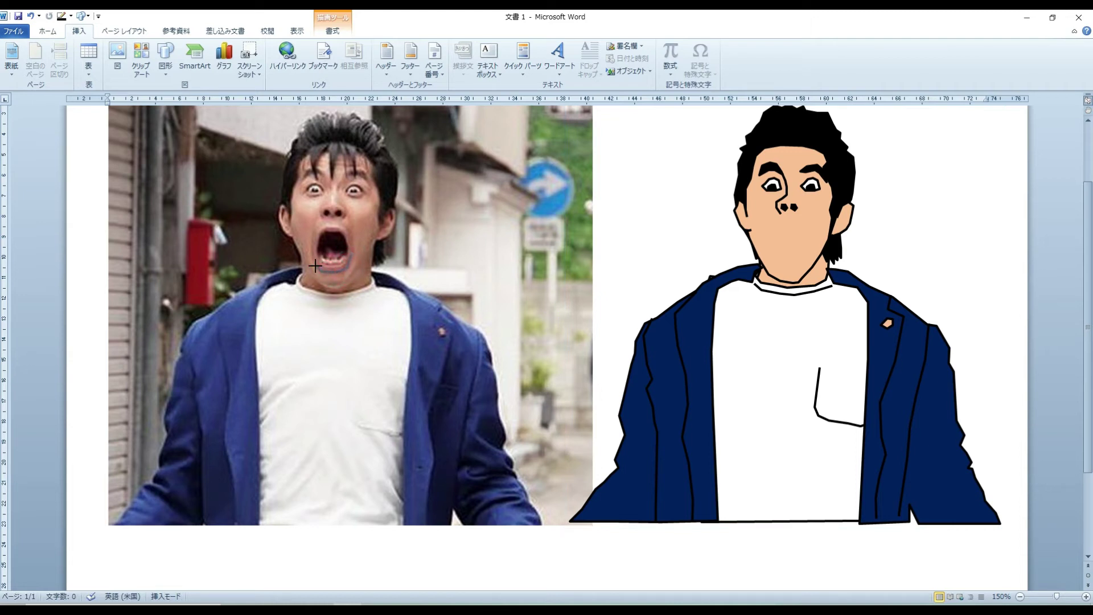
click(313, 243)
click(328, 225)
click(350, 236)
double_click(351, 258)
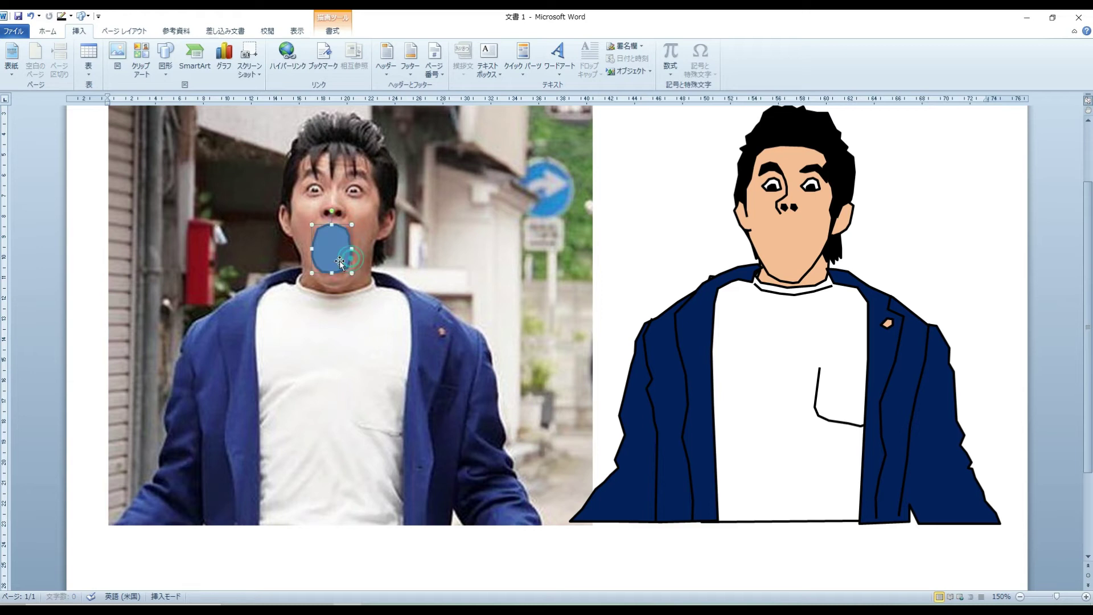
- Move the mouth shape aside near the road sign and begin a new freeform outline at the mouth
drag(334, 248, 493, 234)
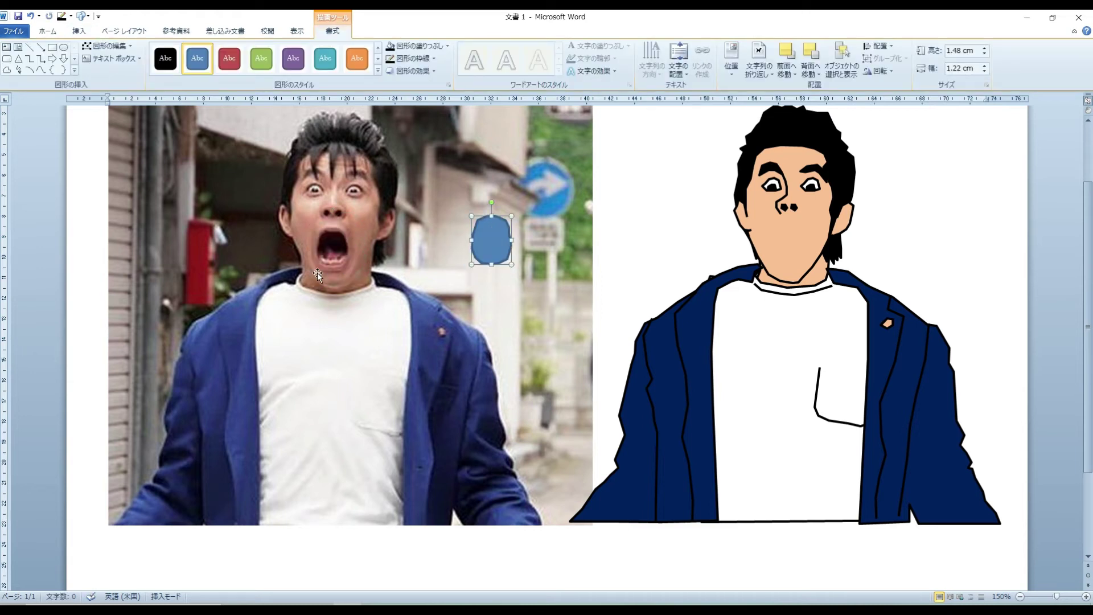
click(6, 70)
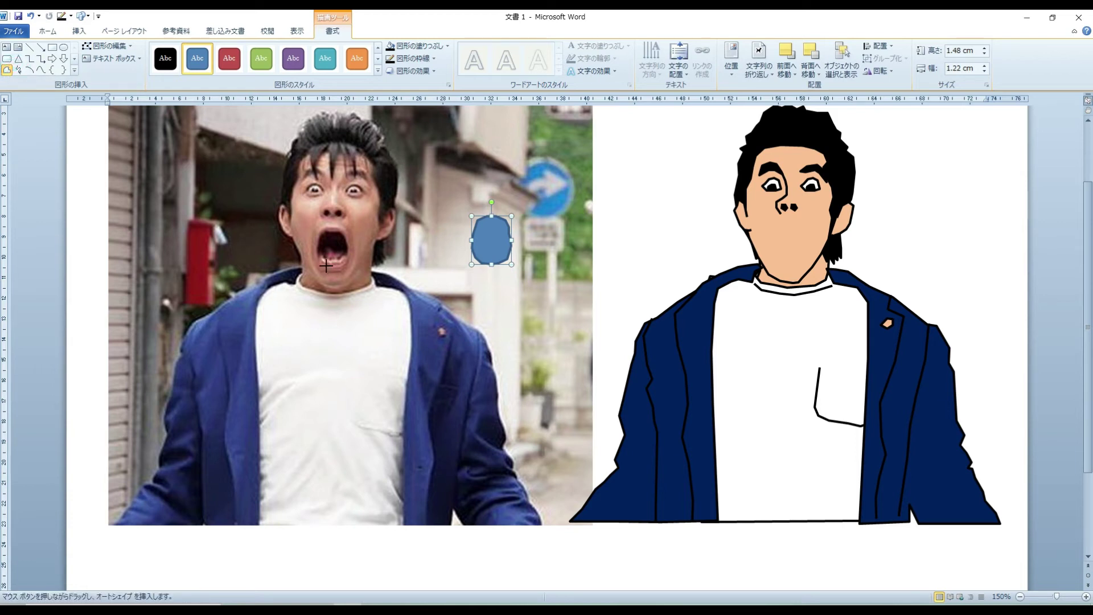
click(326, 265)
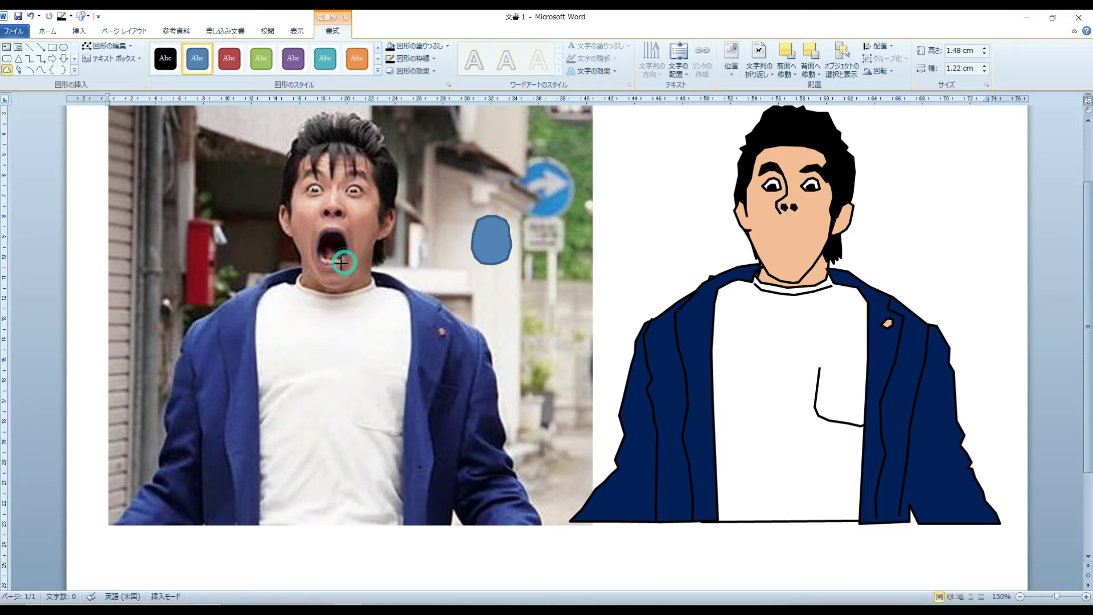
- Close the traced outline of the open mouth and give the shape a black outline
click(329, 265)
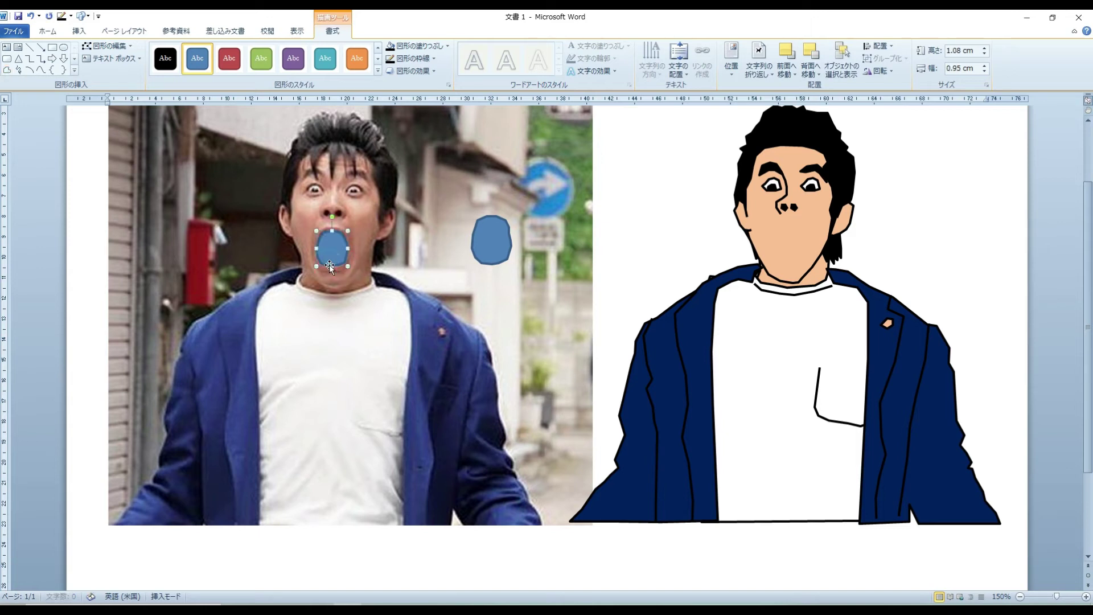
click(390, 58)
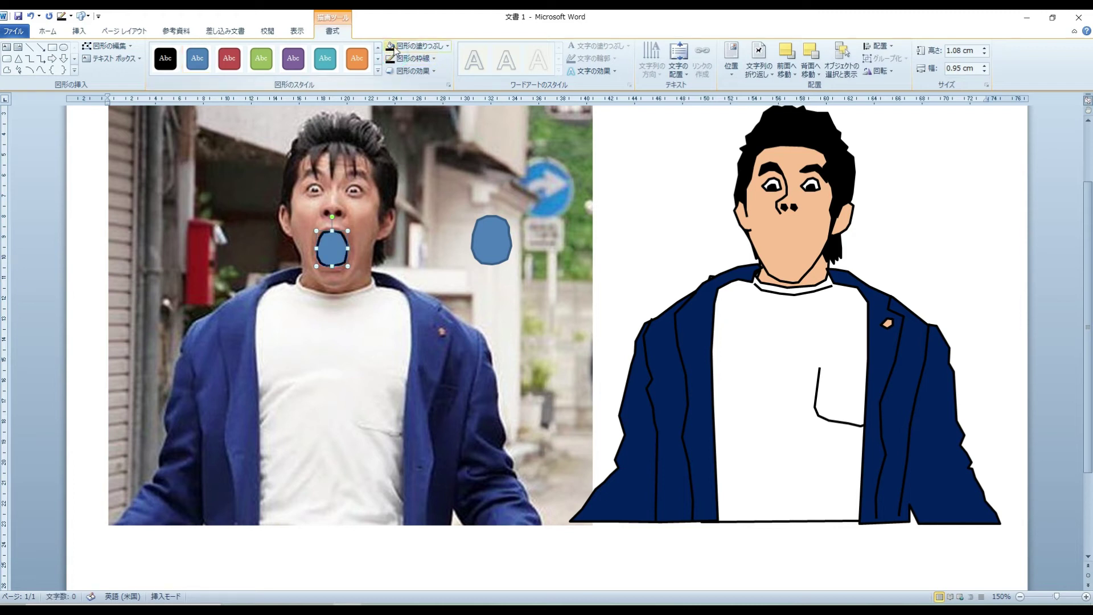
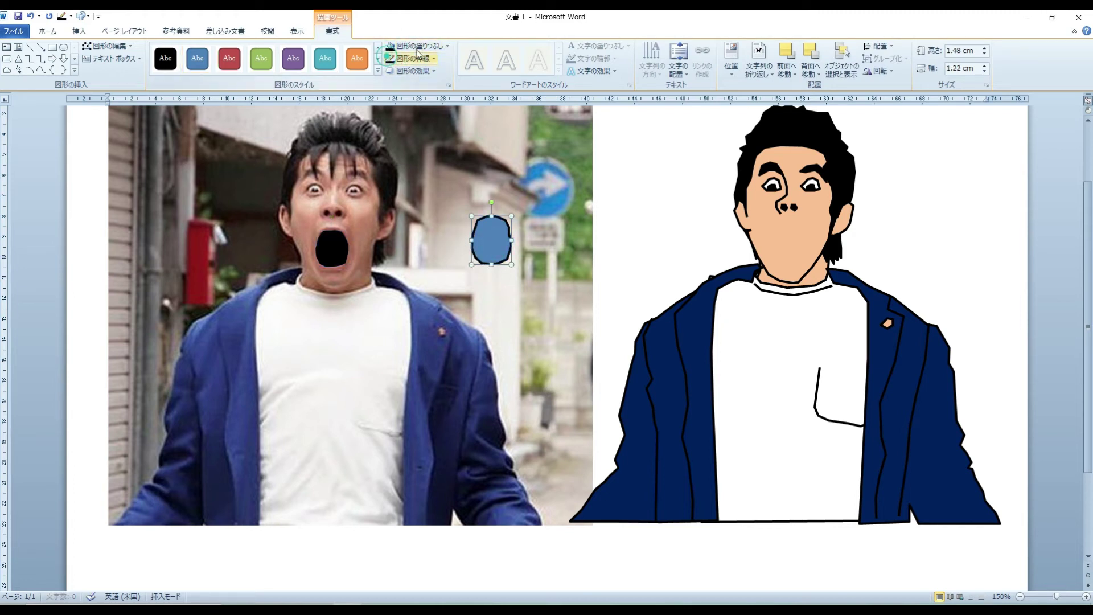
- Fill the outer mouth shape pink and group it with the black mouth shape
click(420, 46)
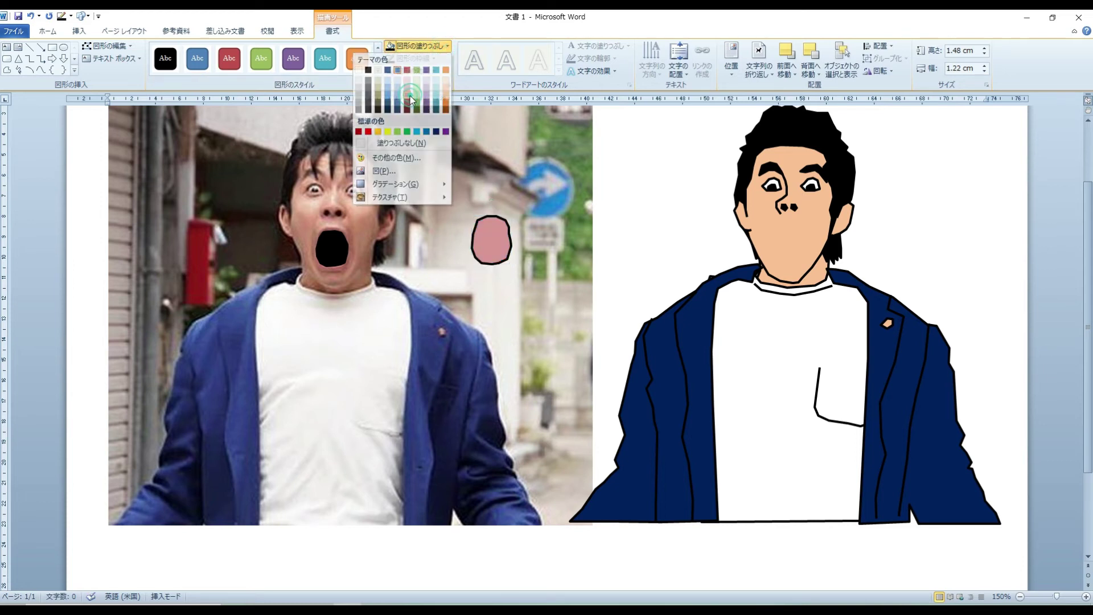
click(410, 96)
drag(491, 239, 333, 249)
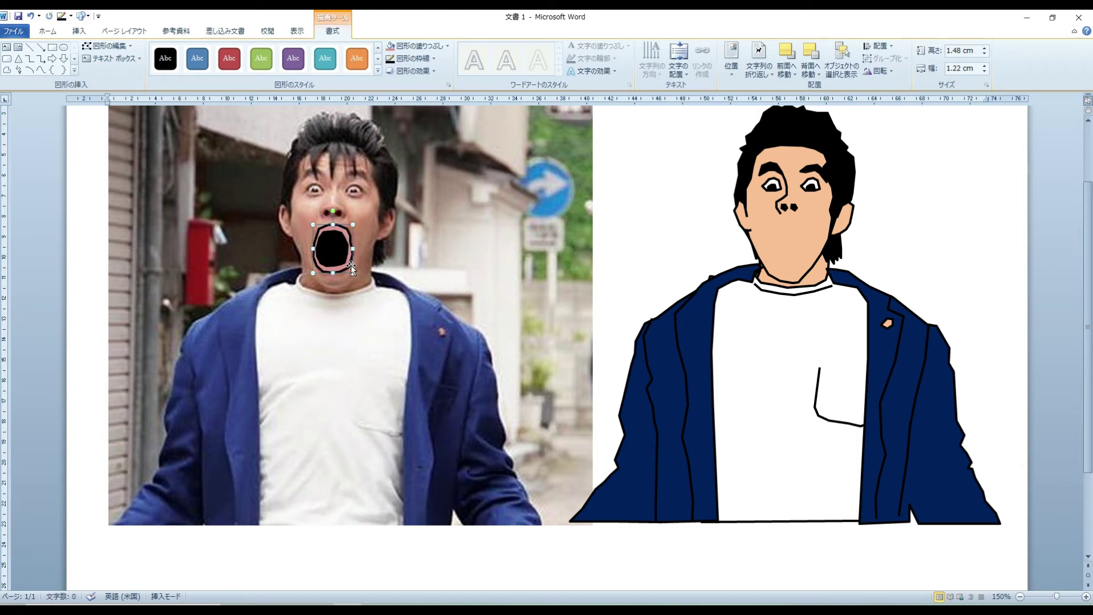
shift+click(343, 261)
right_click(340, 259)
click(186, 324)
drag(334, 271, 461, 228)
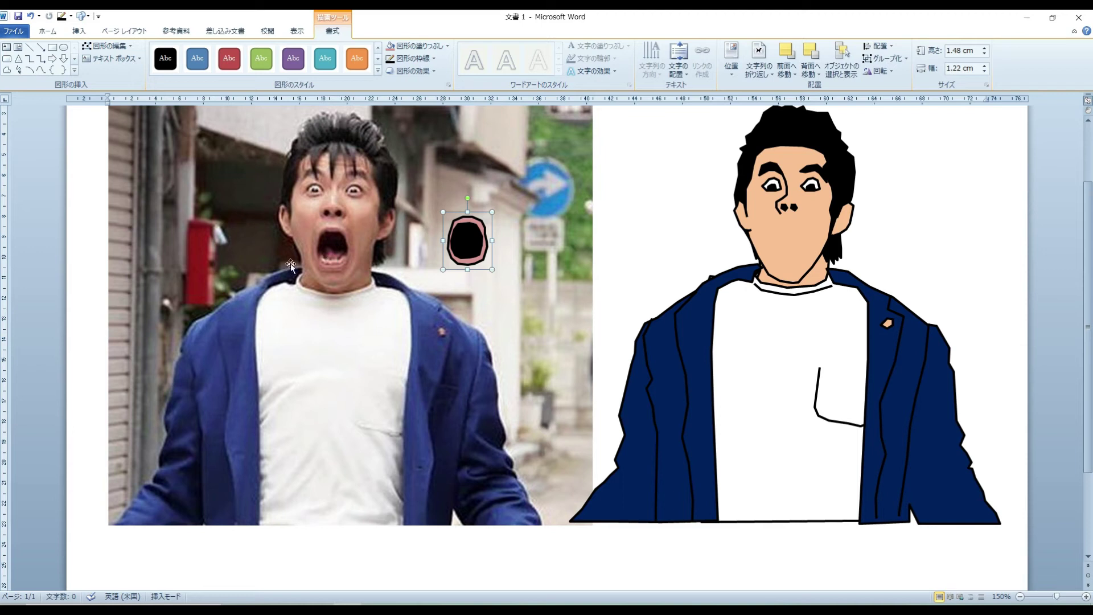
- Trace the inside of the photo's mouth with Freeform and fill it white
click(7, 70)
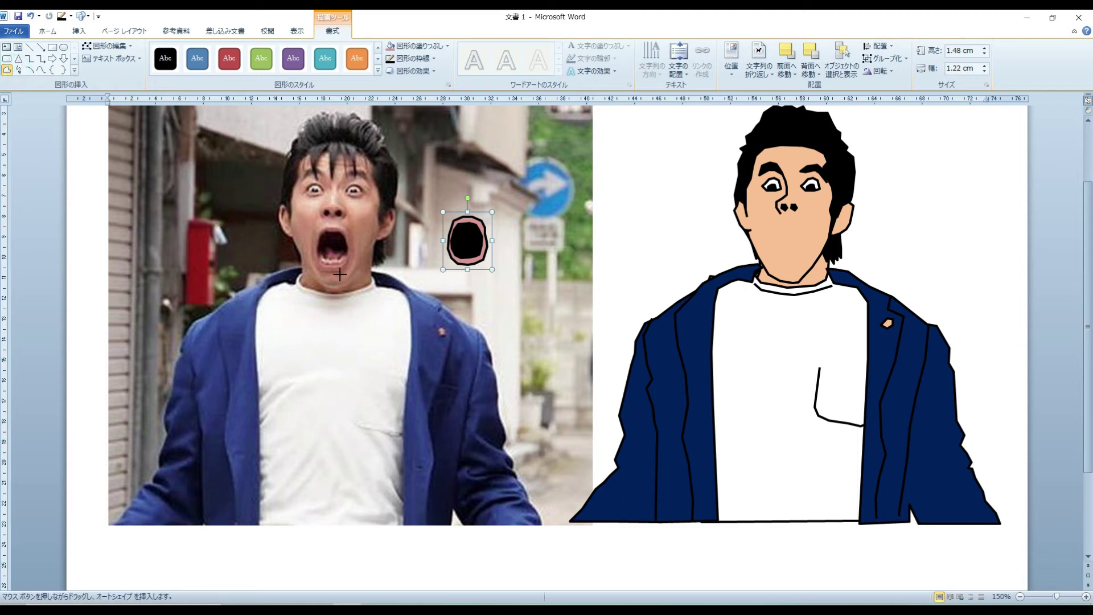
mouse_move(322, 254)
mouse_down()
mouse_move(345, 254)
mouse_move(334, 264)
mouse_move(321, 255)
mouse_up()
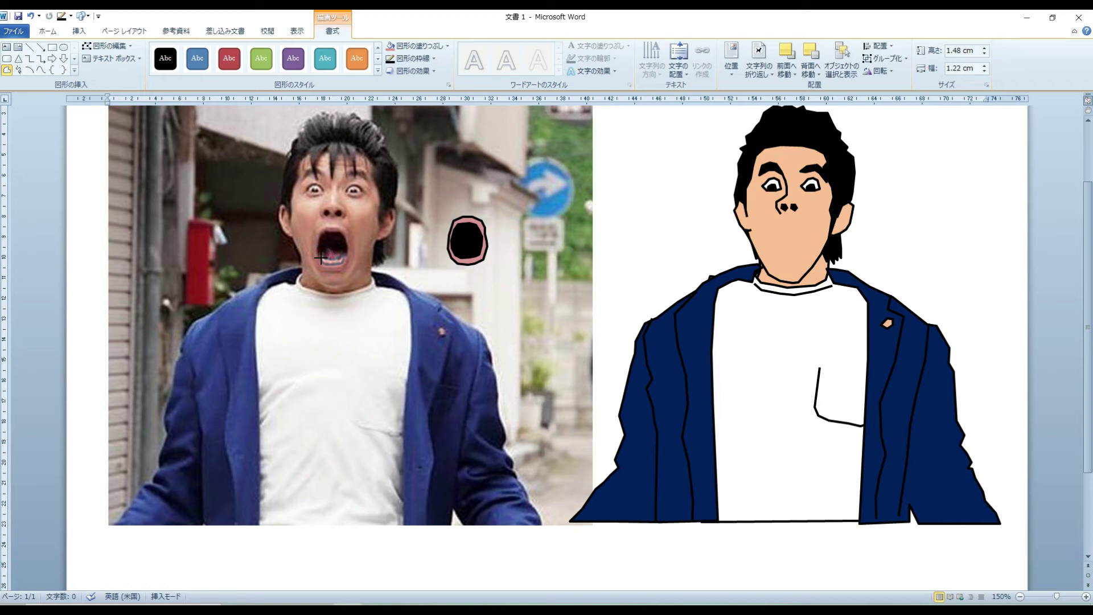
drag(321, 257, 344, 254)
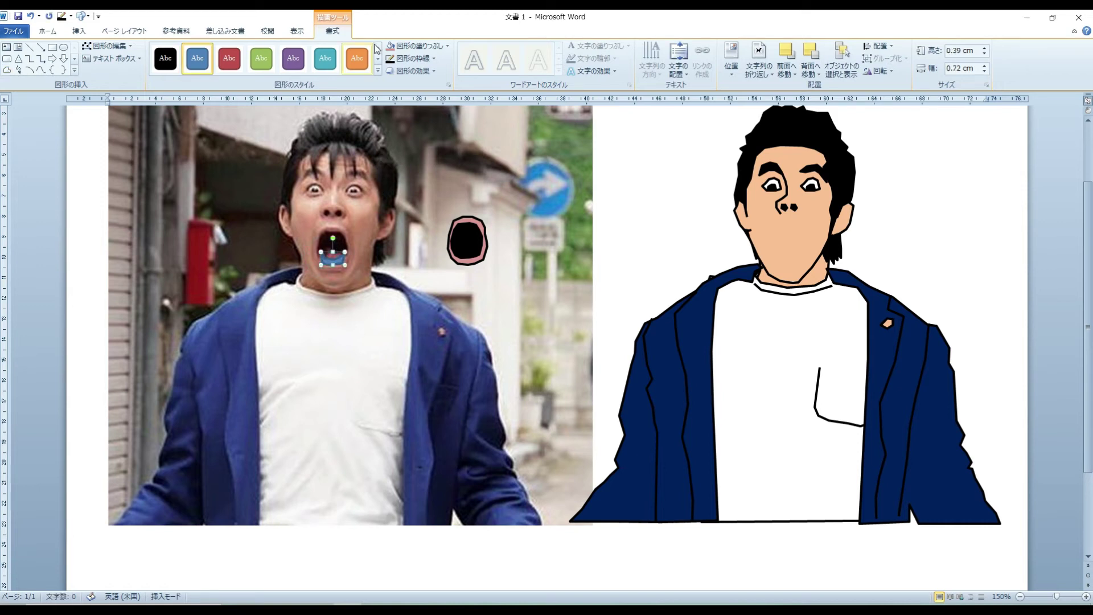
click(447, 46)
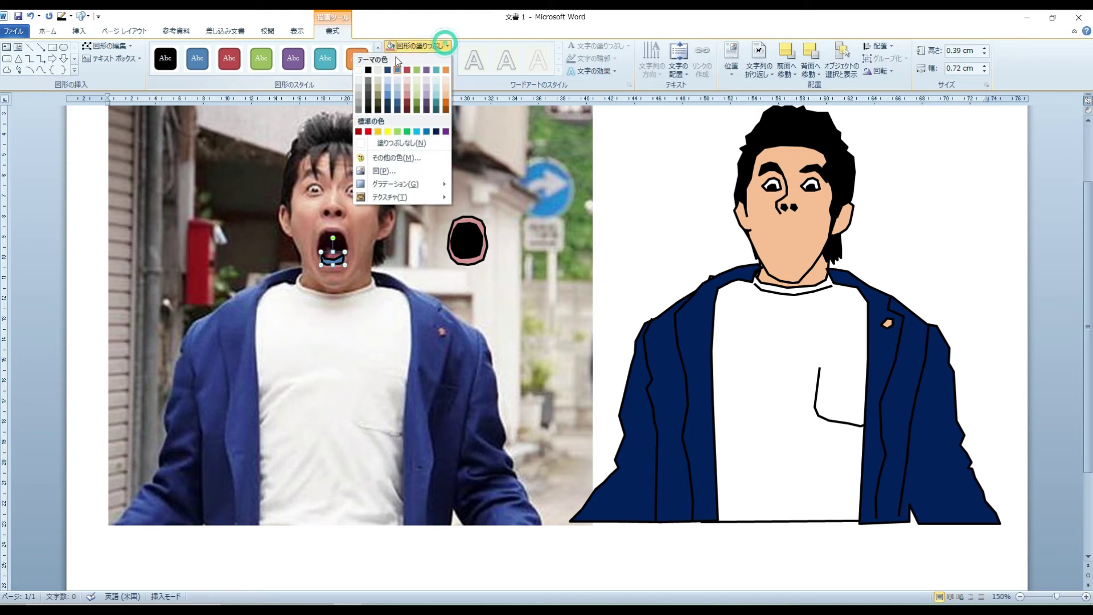
click(361, 70)
- Set the pink and black mouth group back over the photo's mouth, nudged right and down
drag(481, 247, 344, 253)
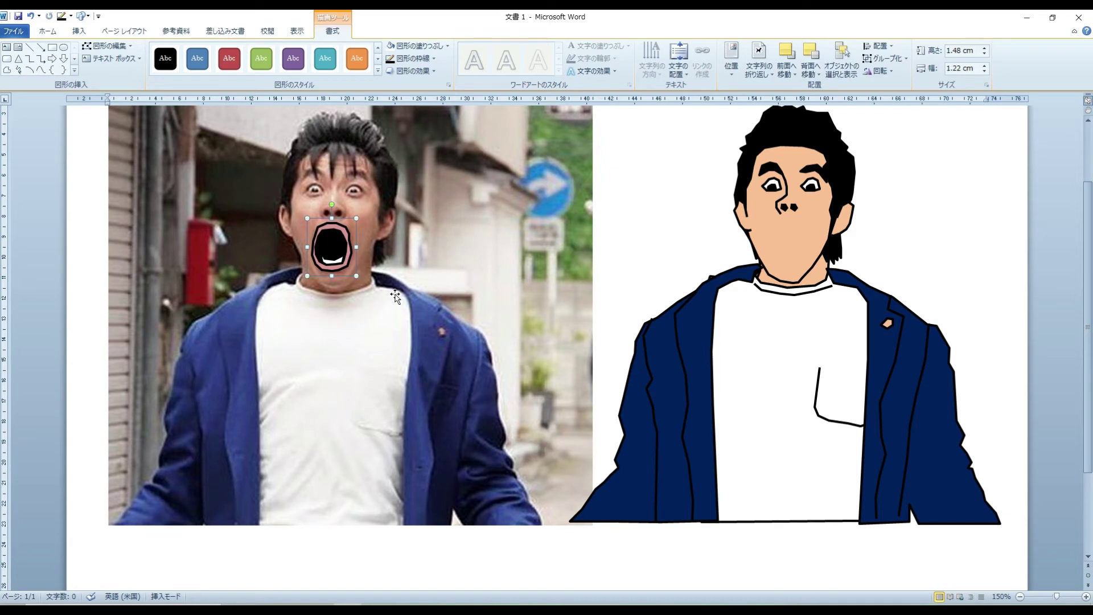
key(ctrl+Right)
key(Down)
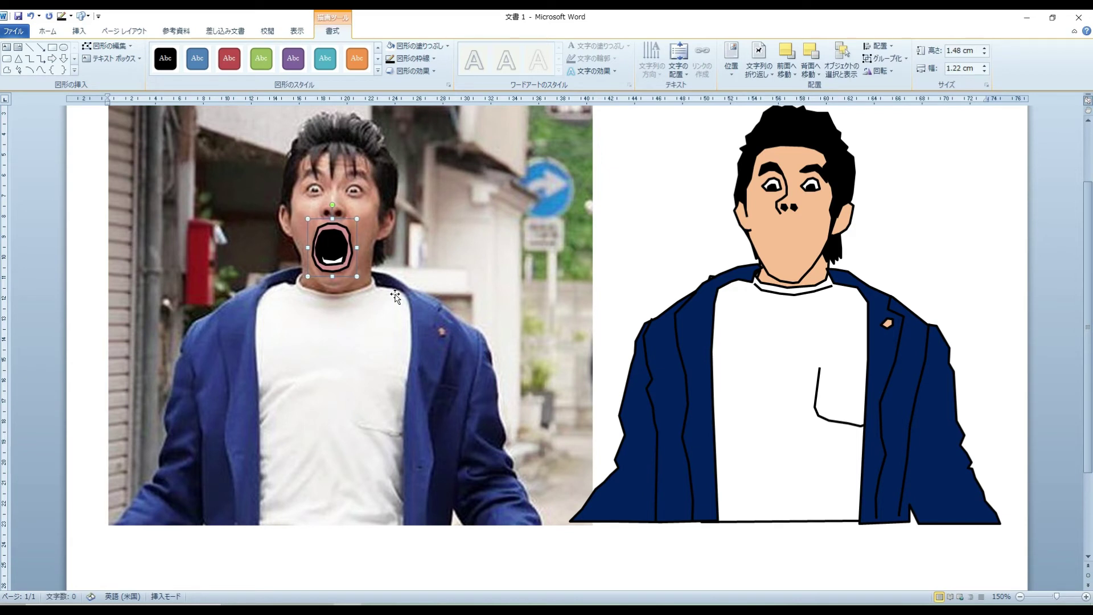
- Group the white inner shape with the pink and black mouth shapes
shift+click(342, 265)
right_click(342, 265)
mouse_move(255, 326)
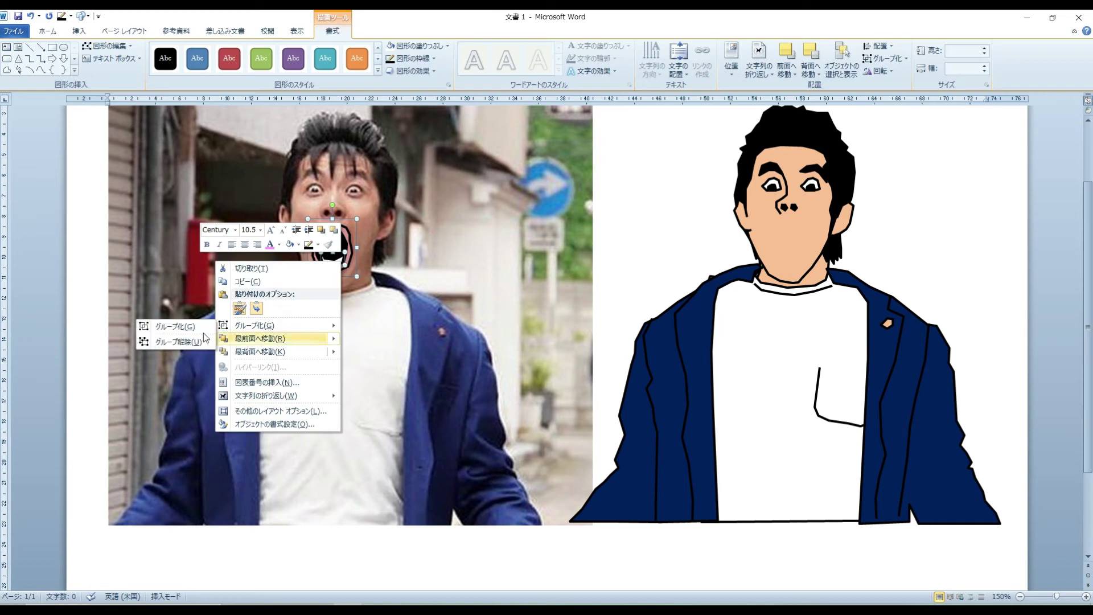
click(154, 326)
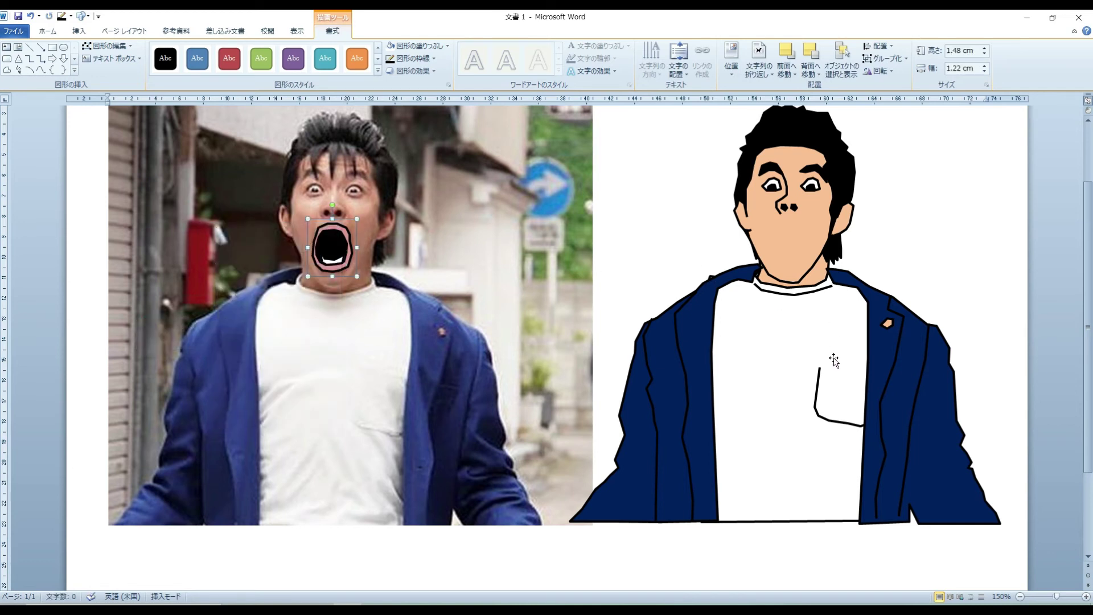
- Line the cartoon drawing up over the photo
drag(834, 360, 379, 368)
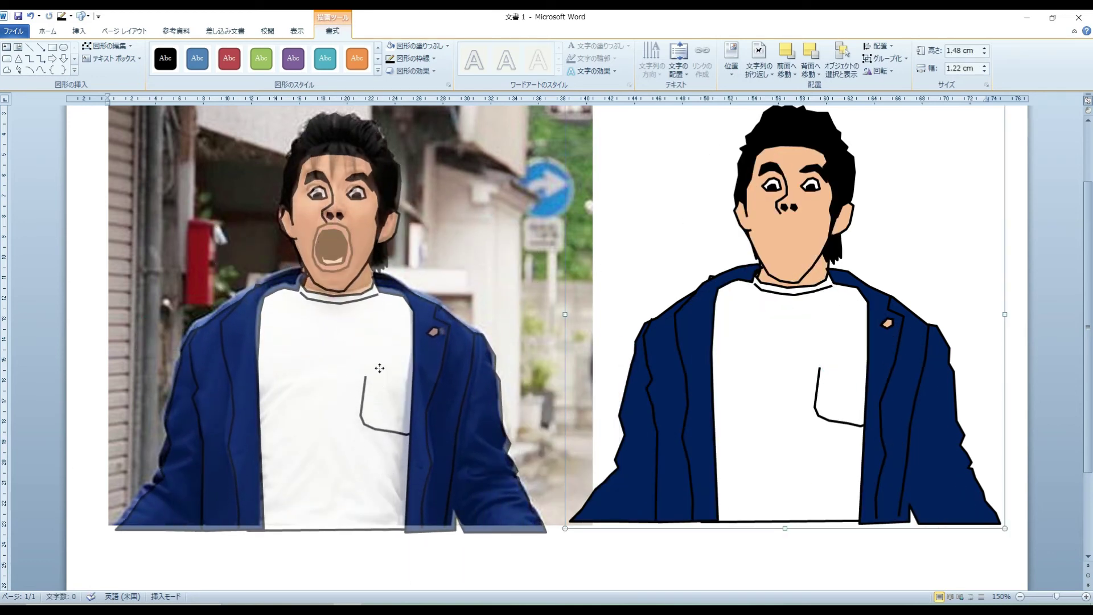
drag(379, 368, 375, 373)
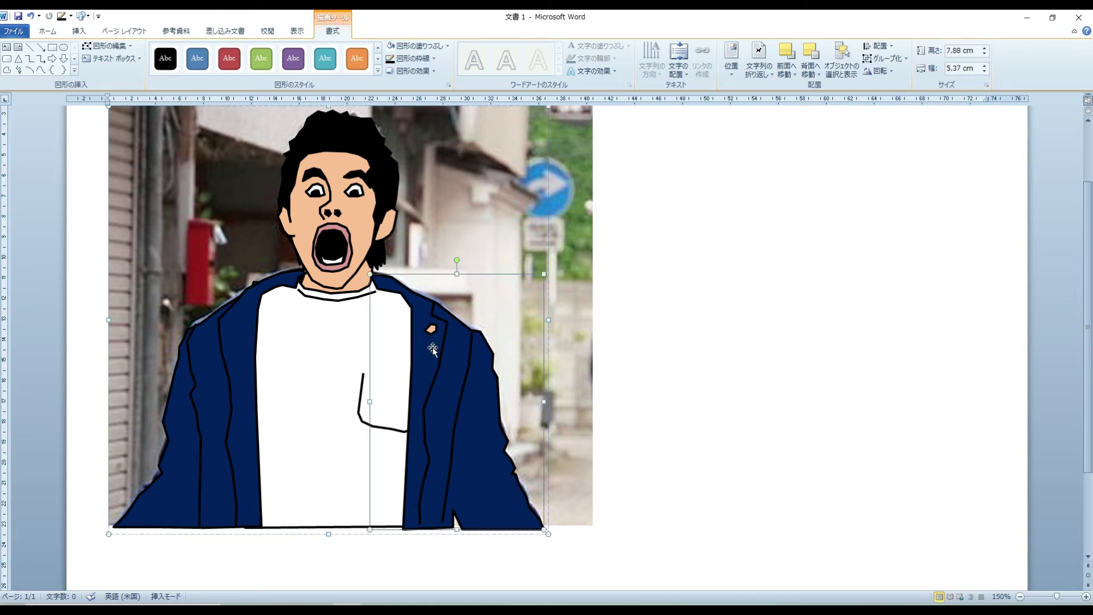
click(870, 358)
click(404, 350)
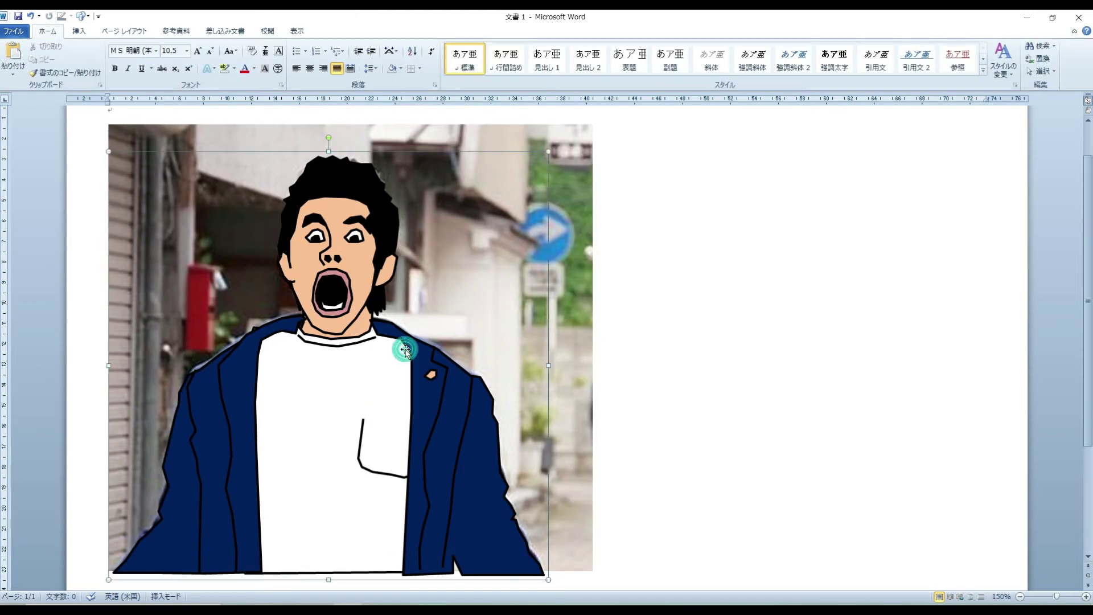
drag(405, 350, 404, 350)
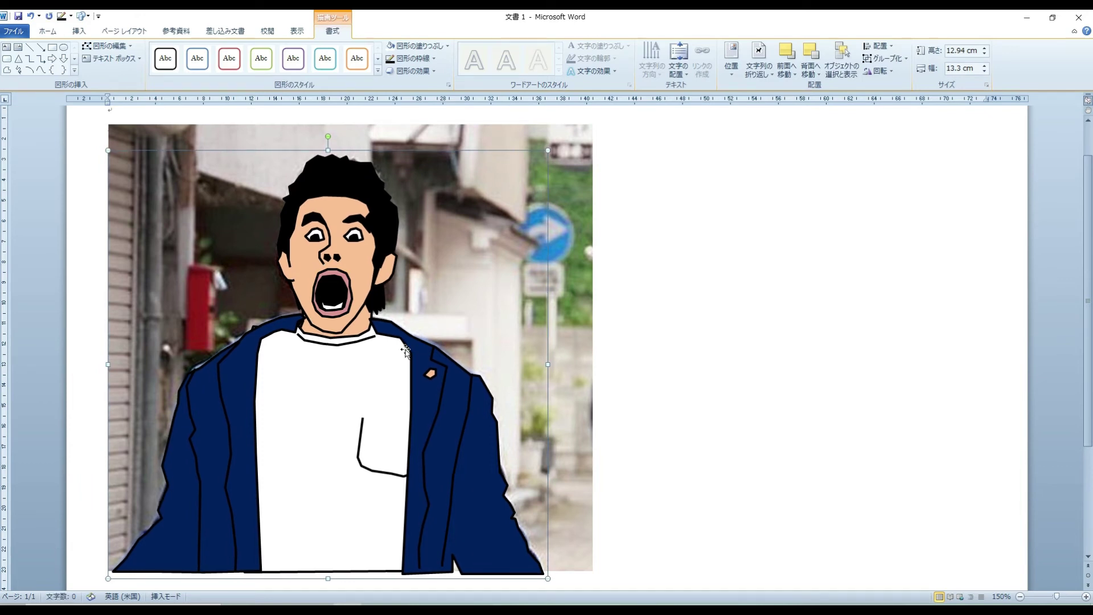
- Group the mouth into the cartoon and move the drawing right of the photo
click(346, 291)
right_click(346, 290)
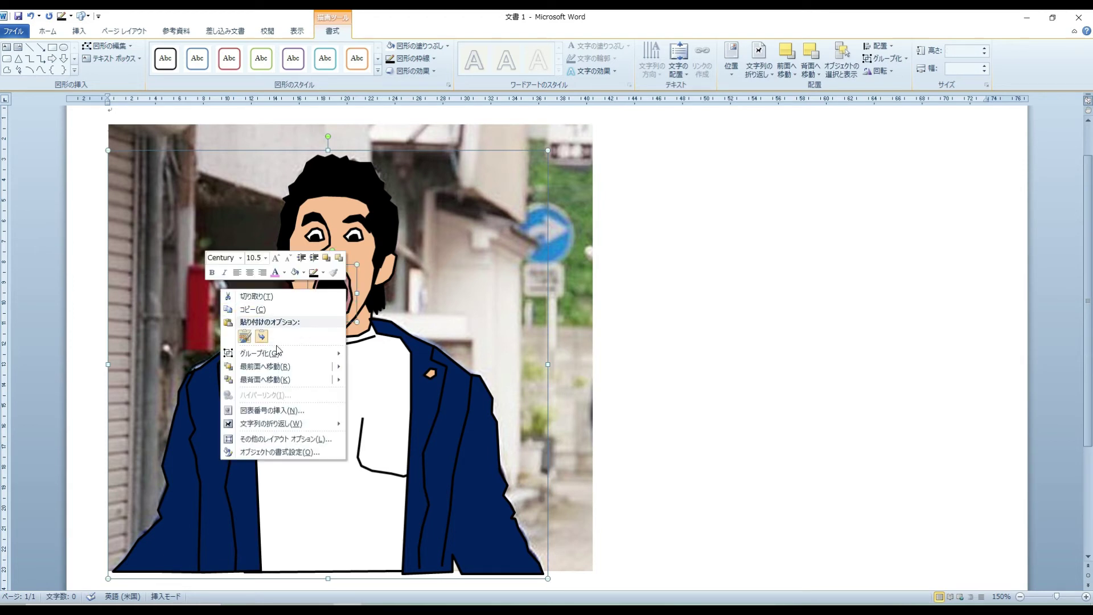
mouse_move(256, 353)
click(173, 350)
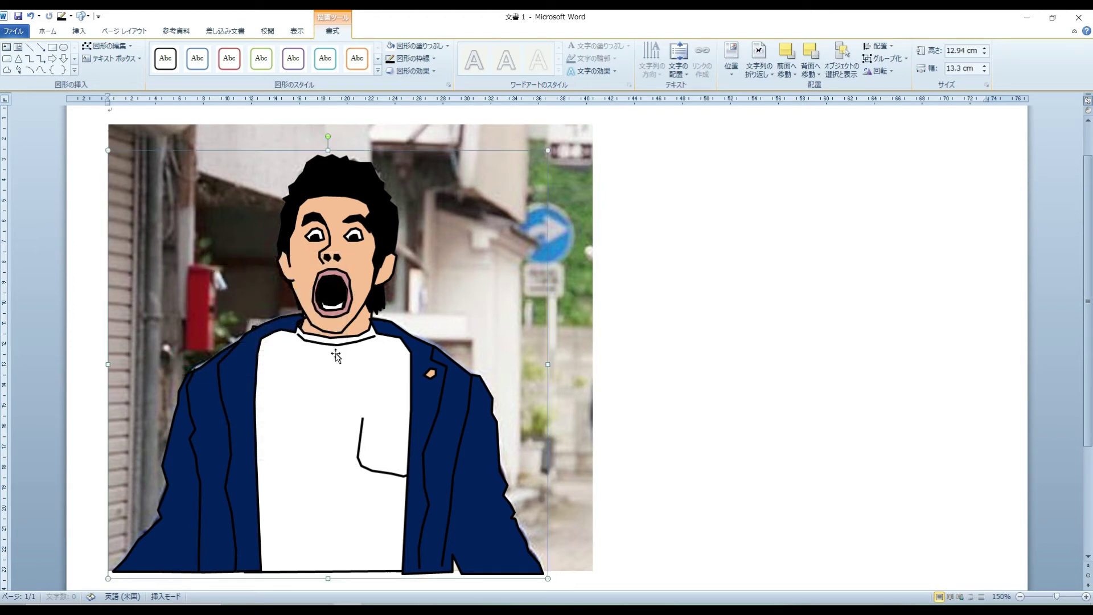
drag(368, 354, 789, 349)
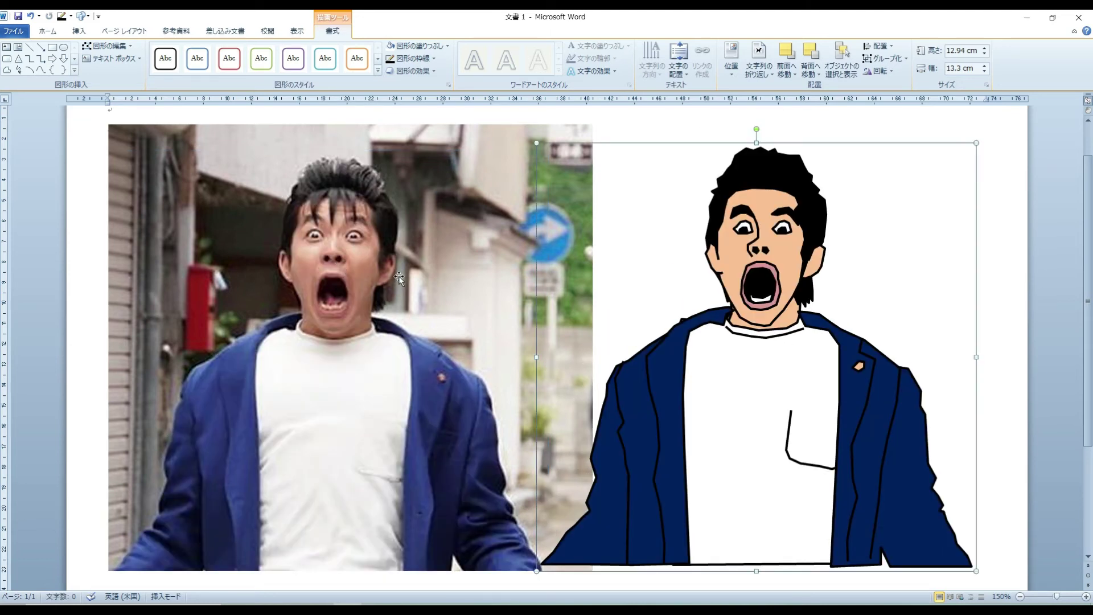
- Trace a Freeform curve along the right edge of the photo's mouth
click(8, 70)
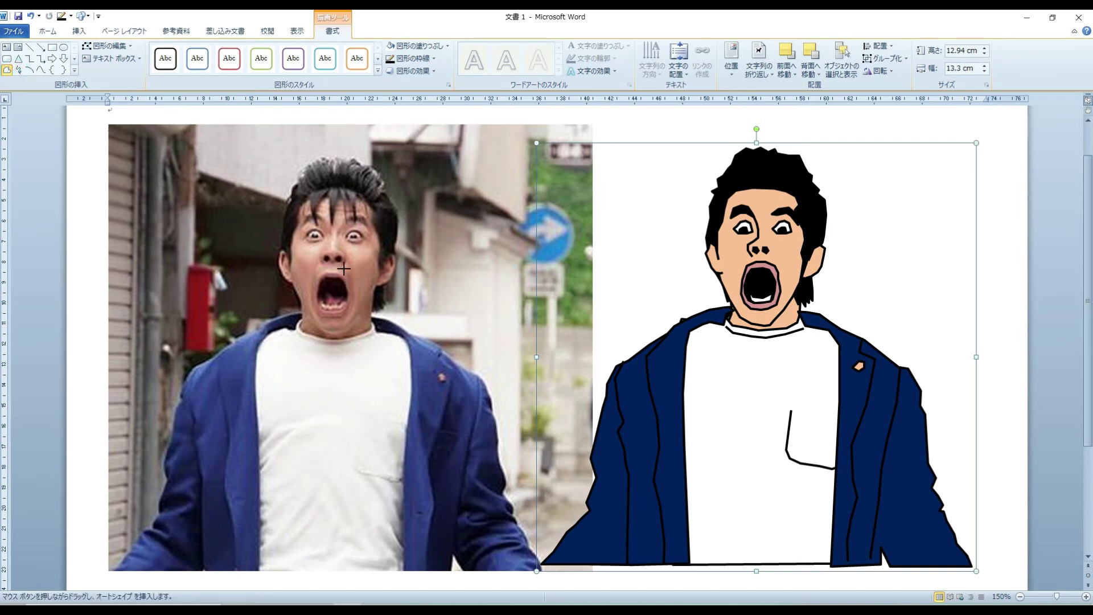
click(344, 268)
click(353, 293)
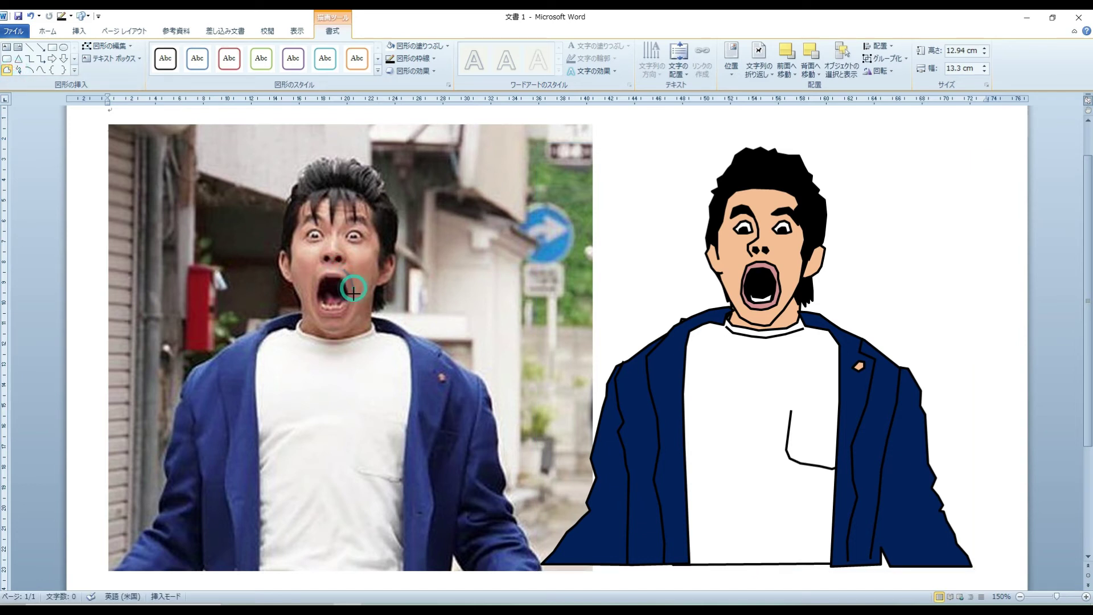
click(349, 309)
double_click(345, 320)
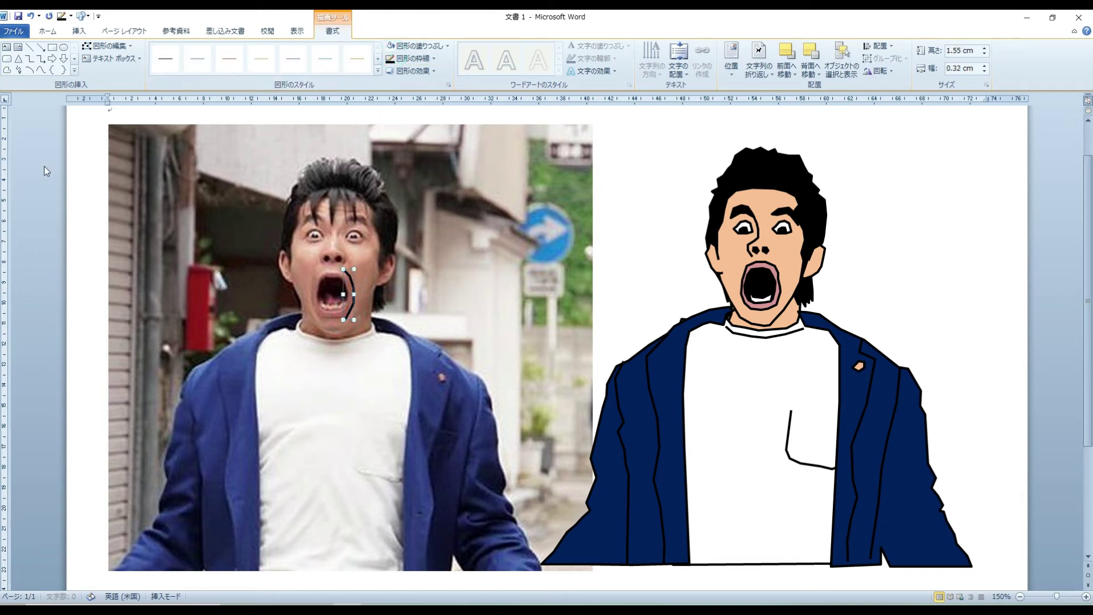
- Trace a second Freeform curve along the left edge of the photo's mouth
click(7, 70)
click(317, 268)
drag(312, 295, 319, 323)
double_click(319, 322)
click(389, 59)
- Move the traced mouth curve onto the cartoon's mouth, nudging it right
click(354, 294)
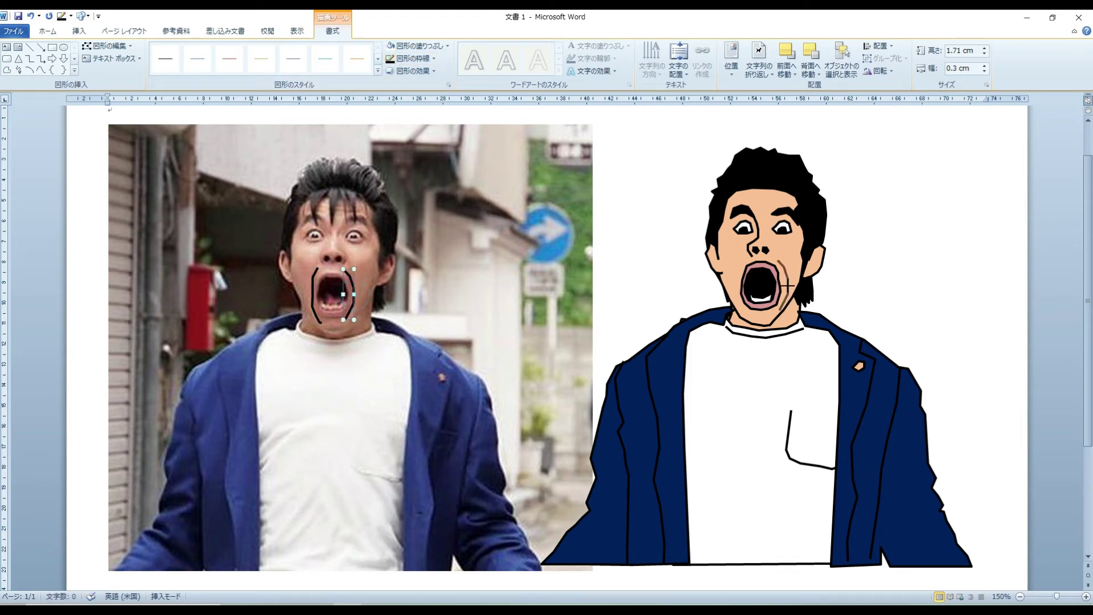
drag(787, 286, 786, 285)
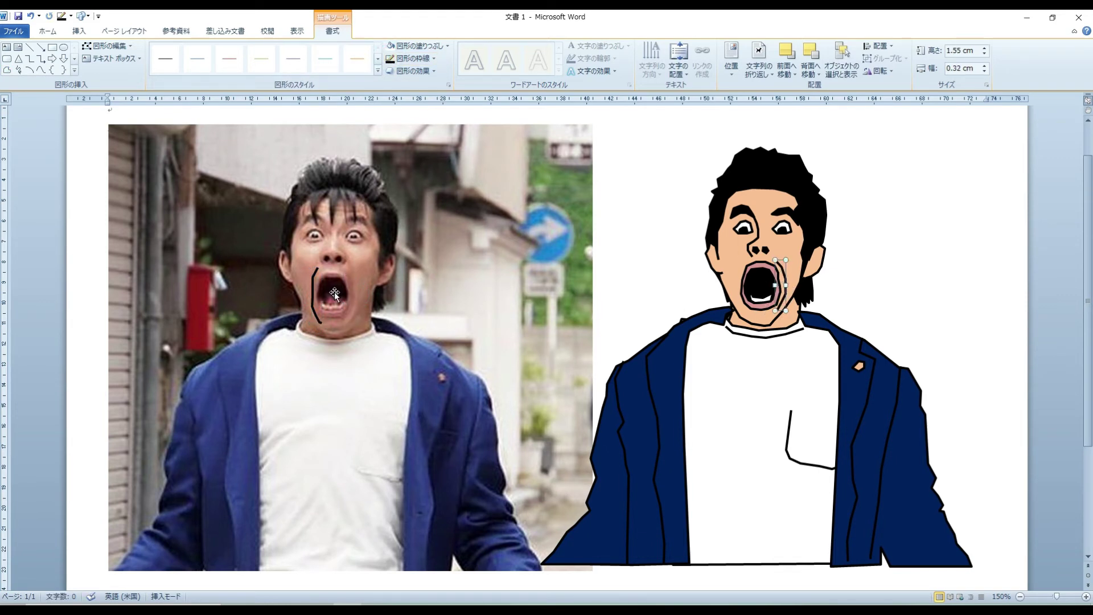
drag(313, 296, 797, 261)
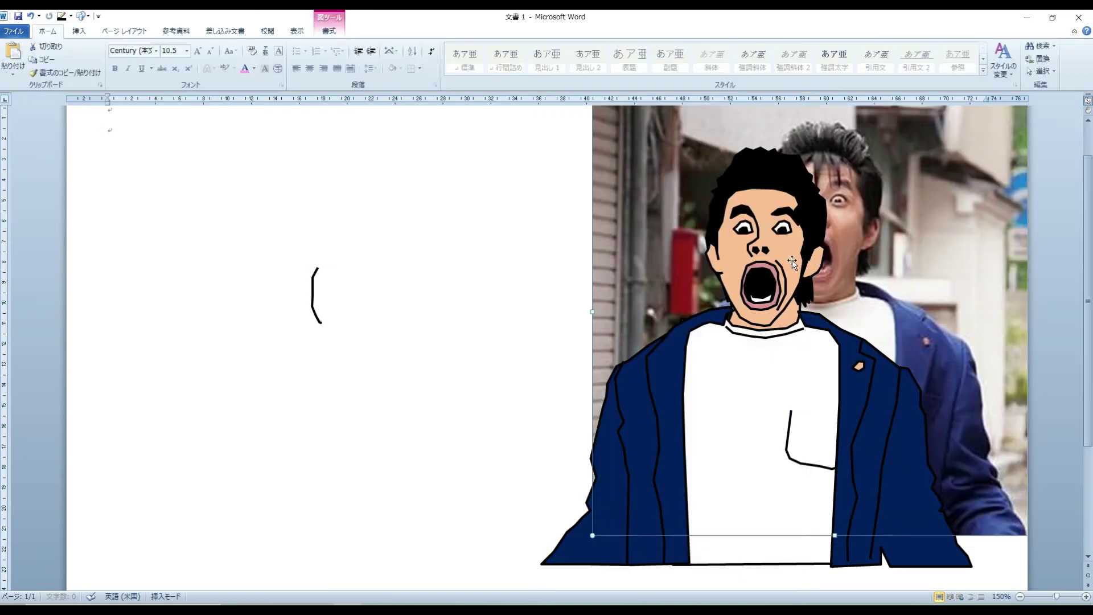
click(30, 16)
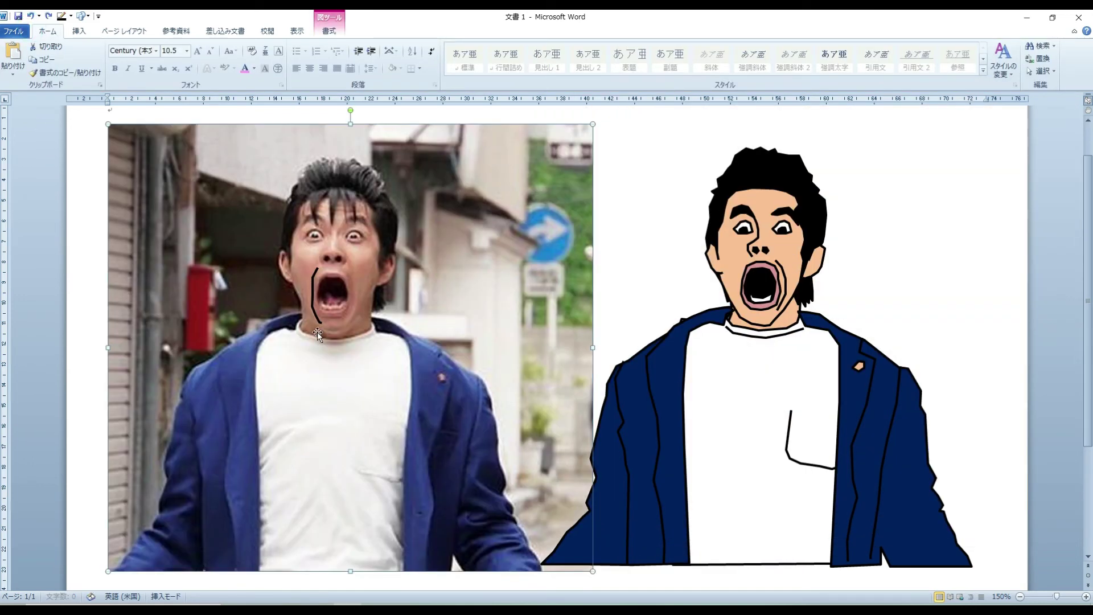
drag(311, 297, 736, 285)
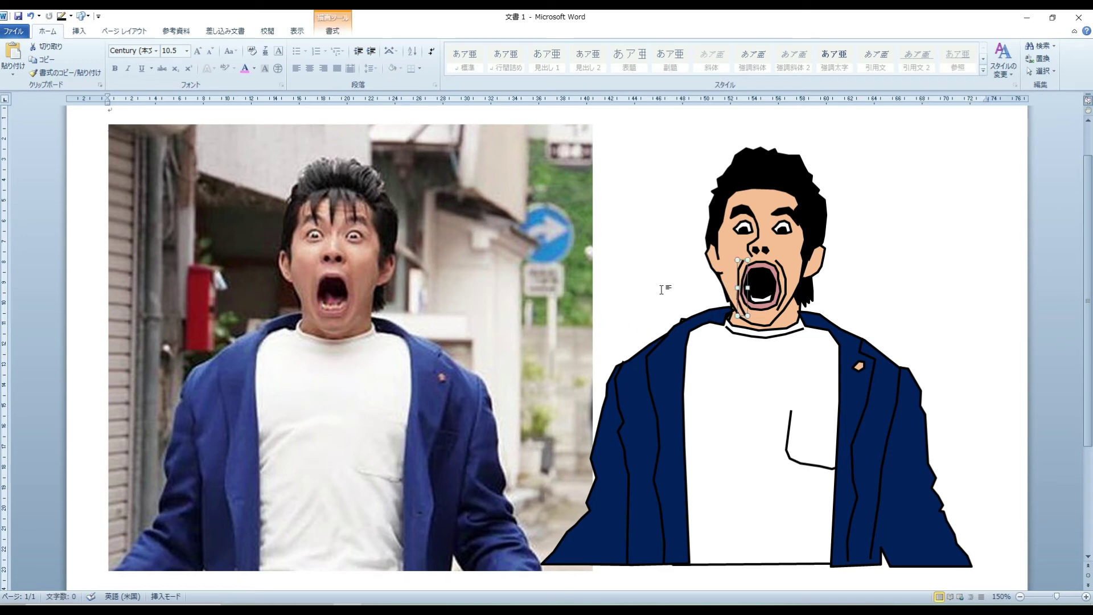
key(ctrl+Right)
key(ctrl+Right)
- Draw a short straight line under the photo's mouth
click(79, 32)
scroll(79, 35, down, 1)
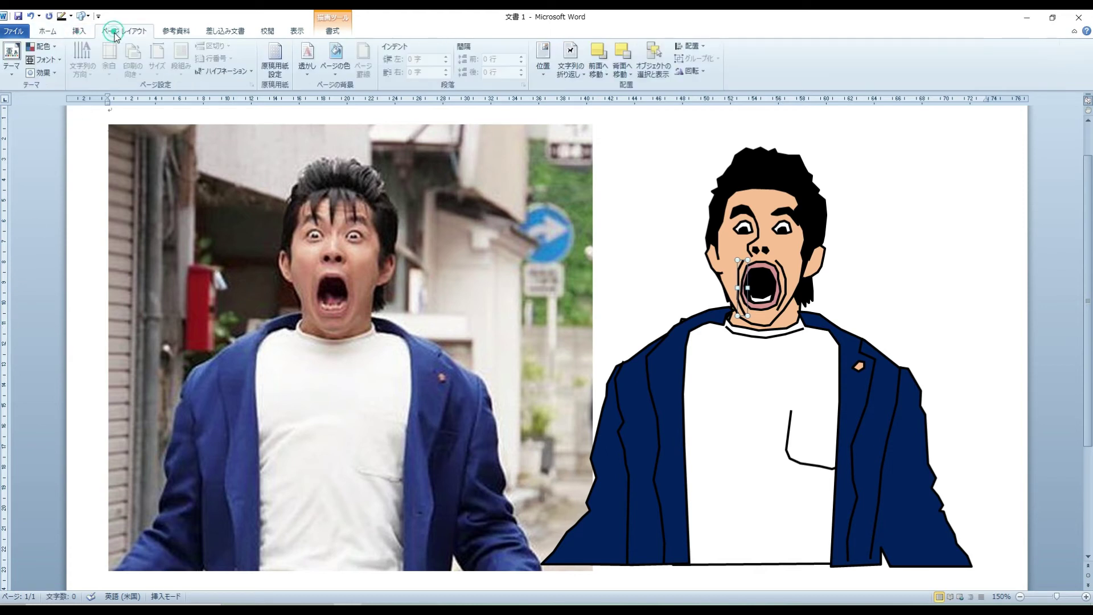
click(79, 32)
click(165, 57)
click(45, 108)
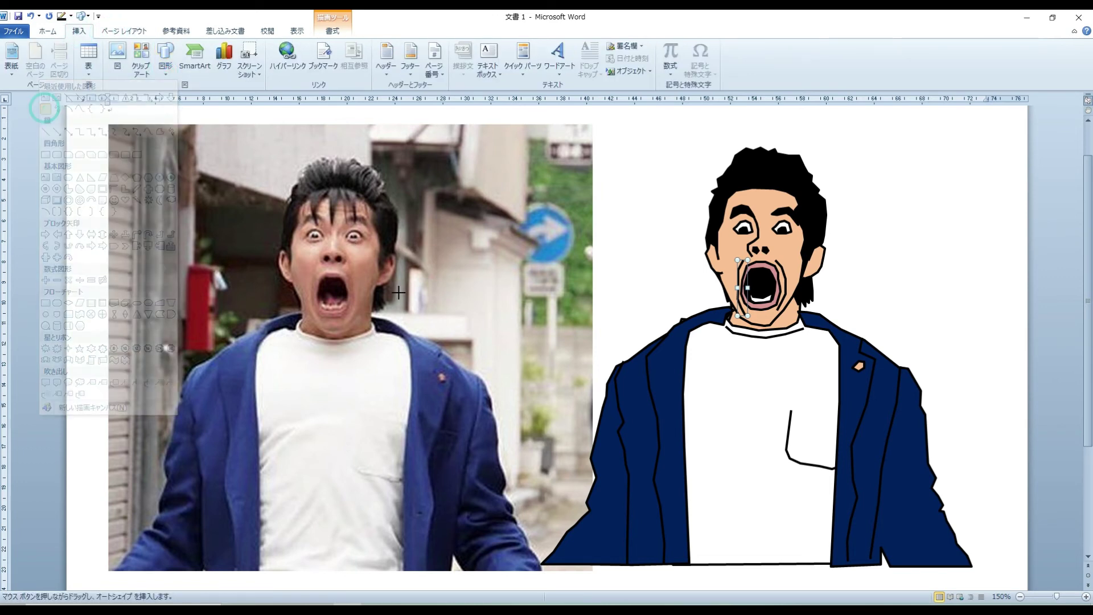
click(321, 318)
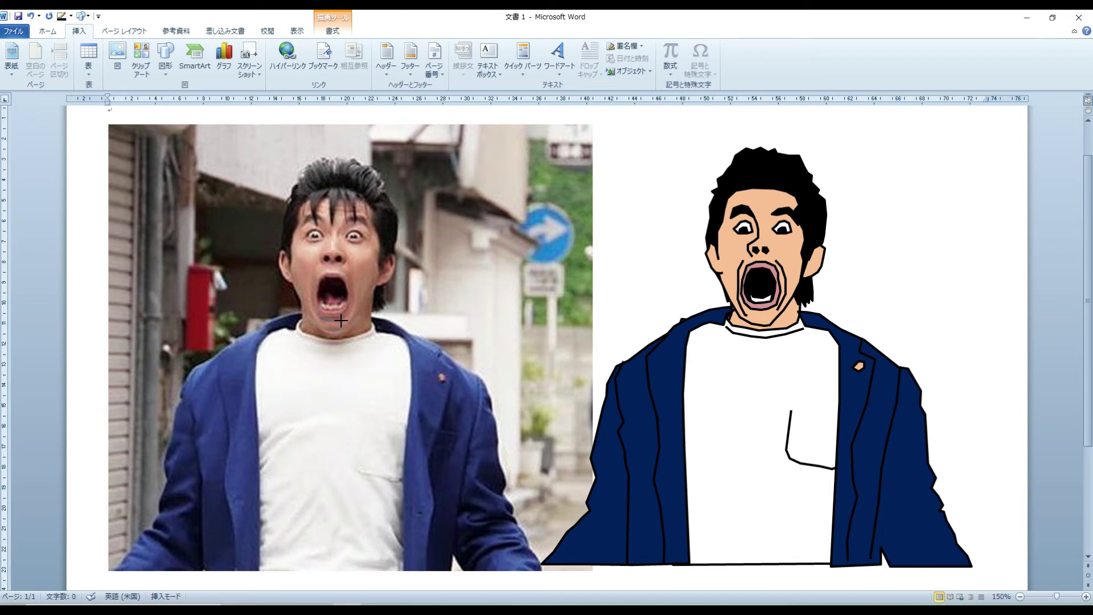
drag(340, 320, 345, 319)
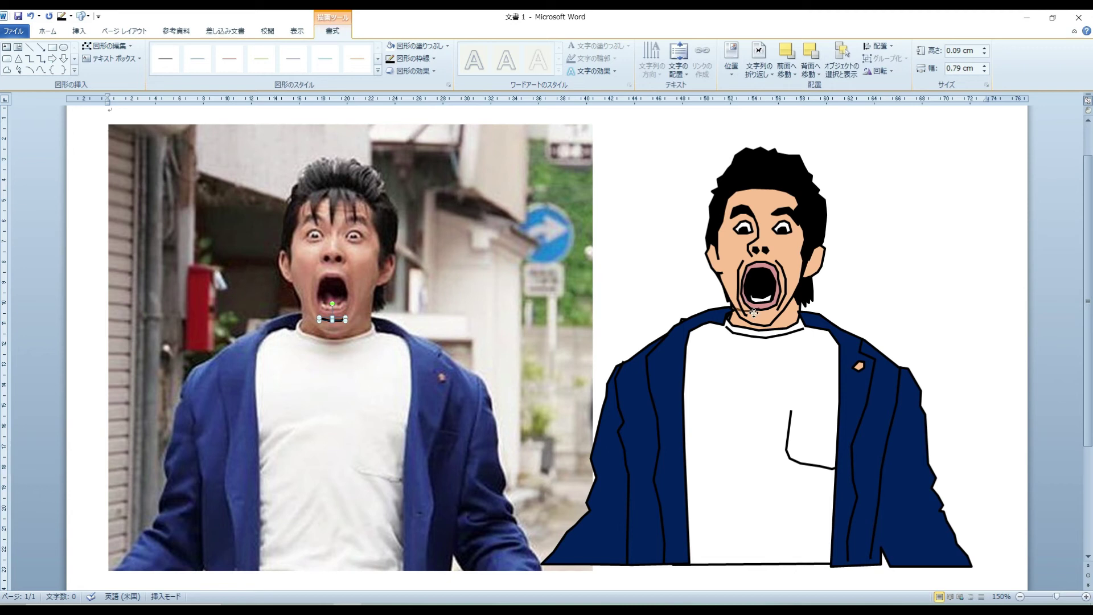
- Move the line onto the cartoon's mouth and group it with the drawing
drag(754, 313, 765, 312)
shift+click(781, 267)
shift+click(739, 276)
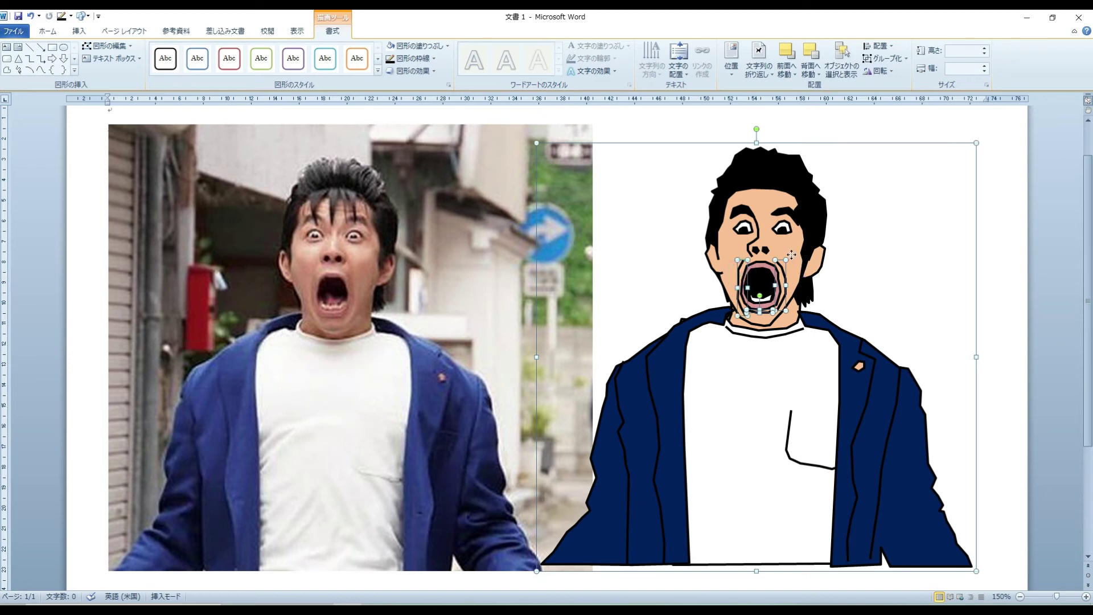
right_click(667, 256)
click(626, 320)
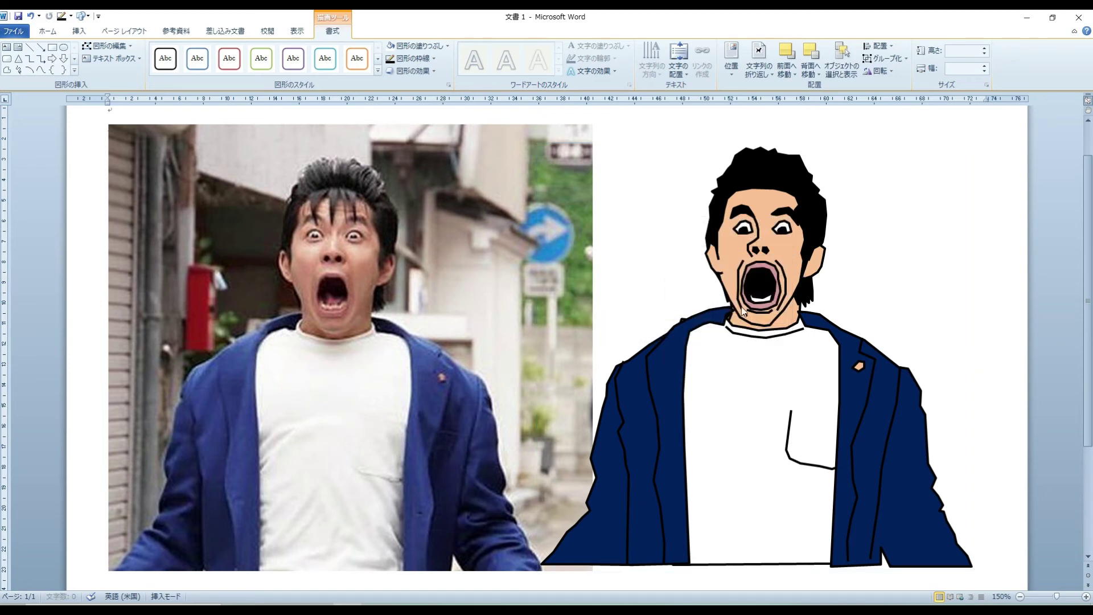
click(7, 70)
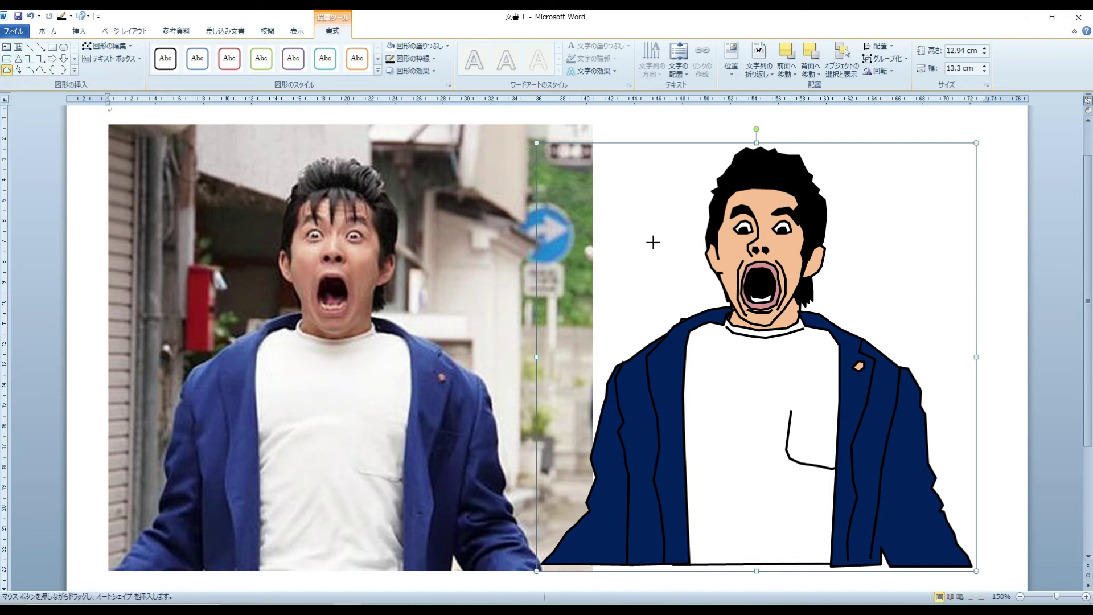
- Trace a small diagonal ear line on the photo and place it on the cartoon's ear
click(387, 262)
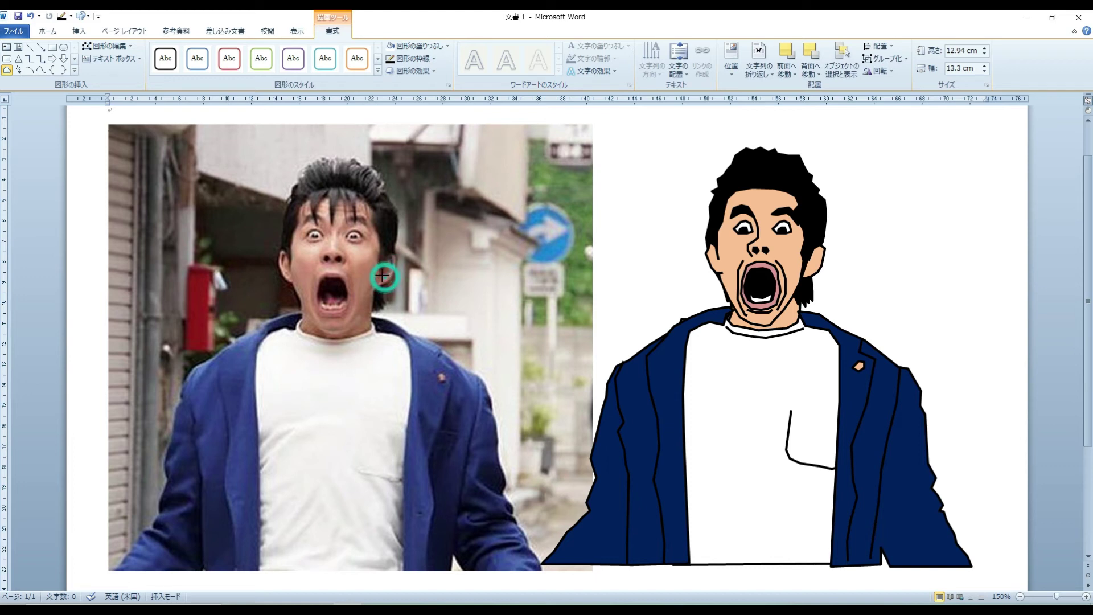
drag(393, 260, 383, 278)
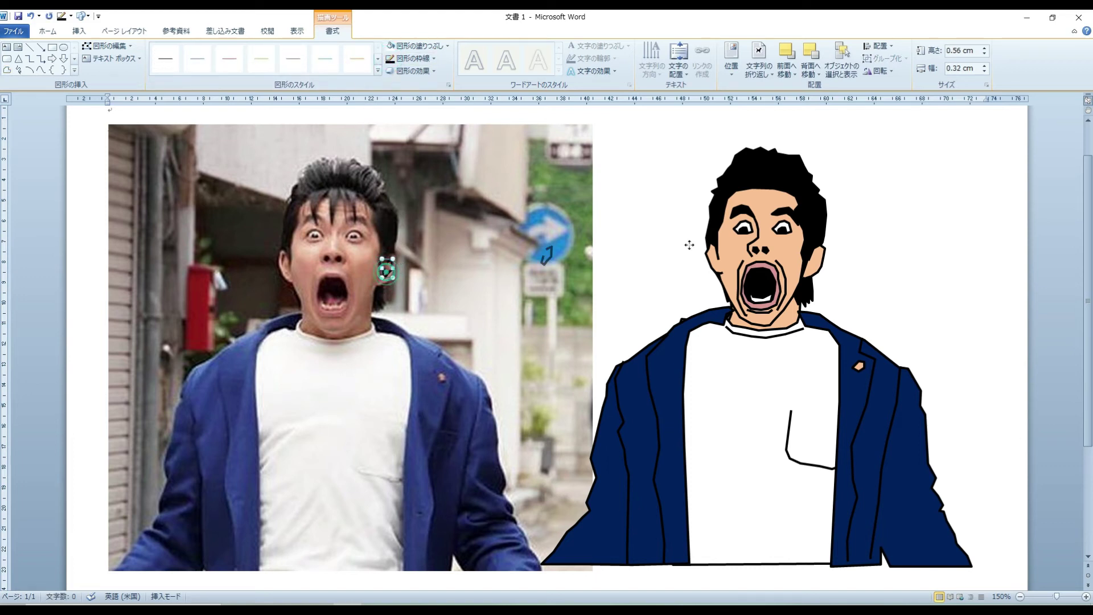
drag(812, 266, 812, 266)
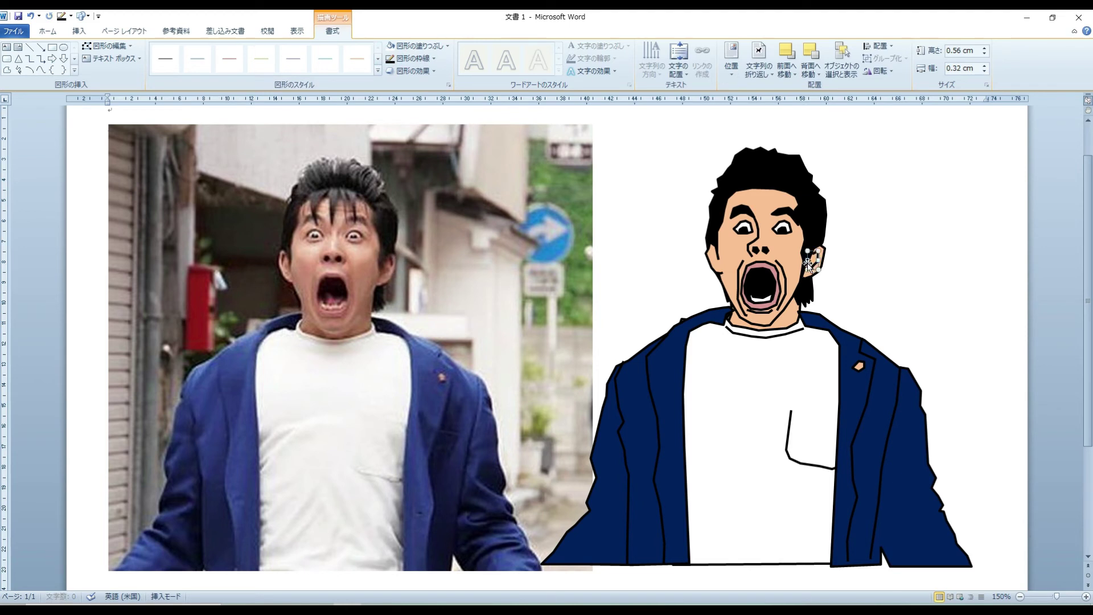
- Trace the photo's other ear curve and nudge it into place on the cartoon's other ear
click(14, 69)
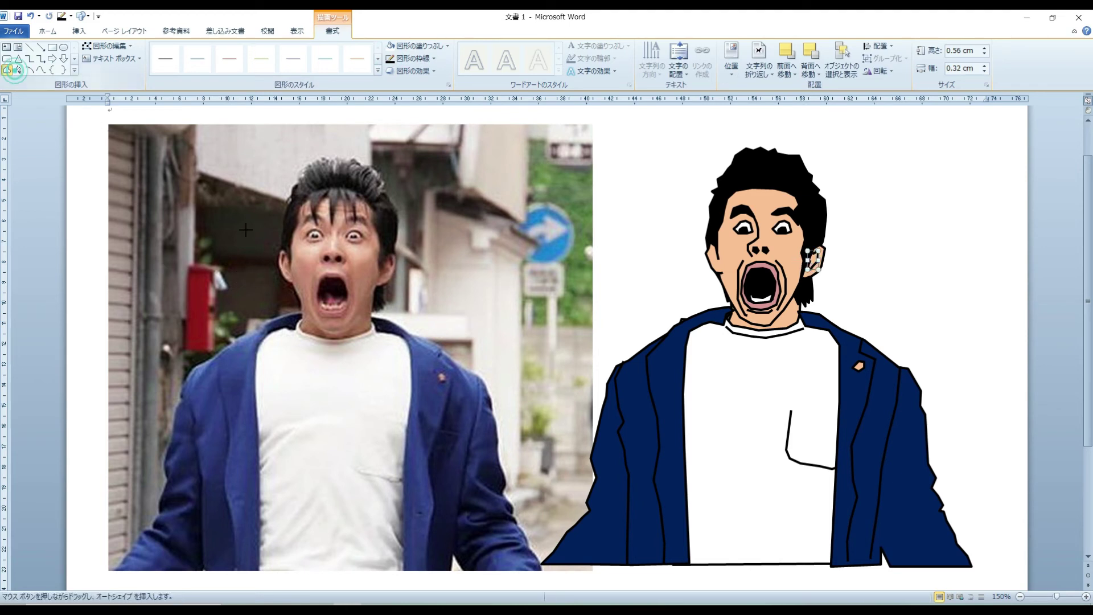
click(285, 260)
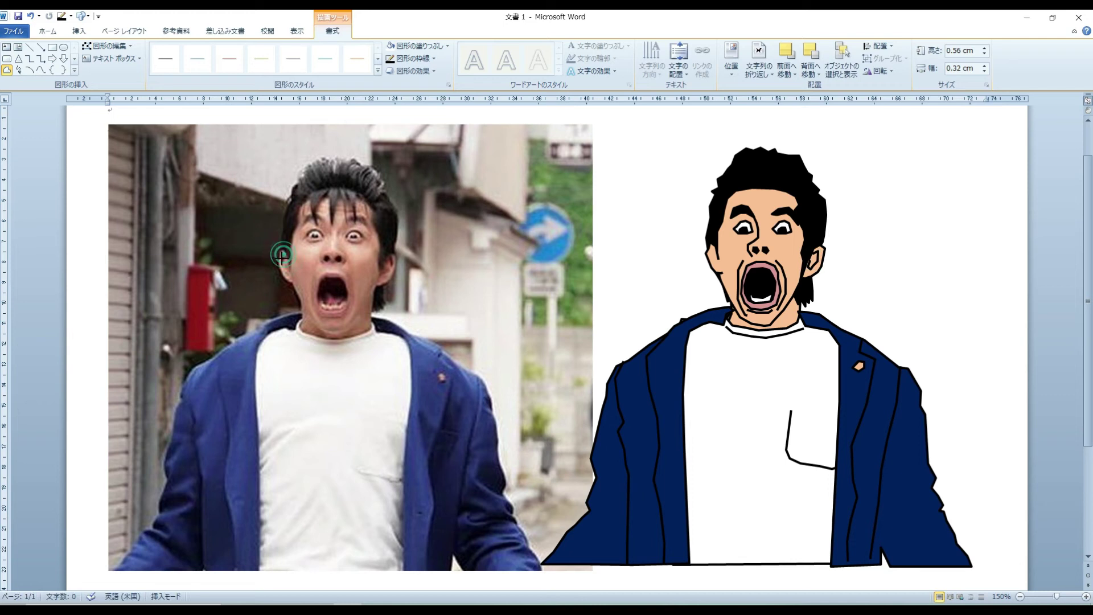
drag(283, 266, 288, 271)
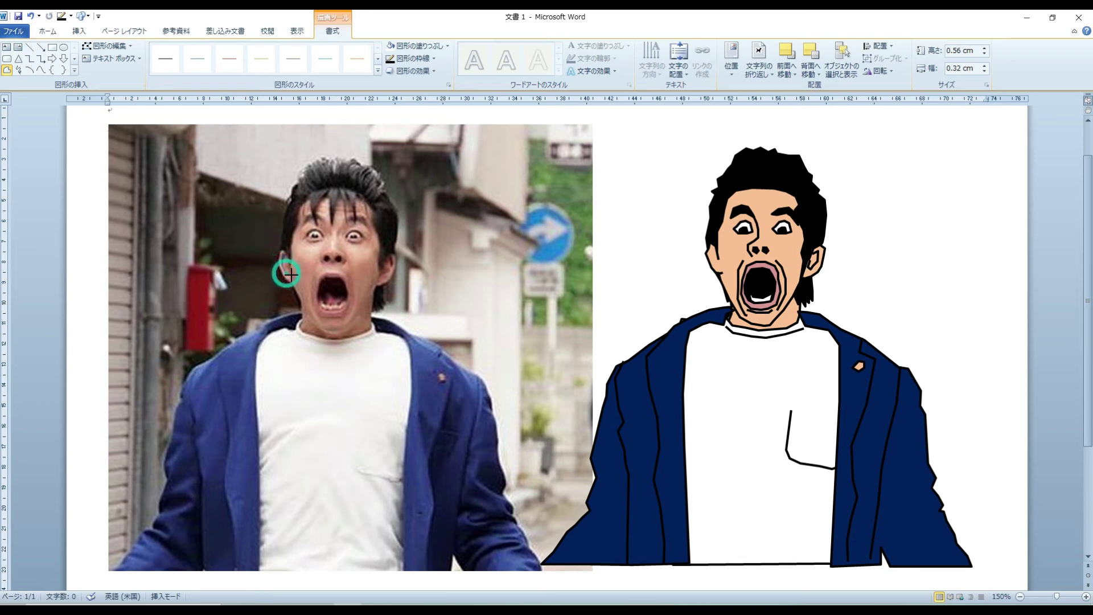
double_click(288, 271)
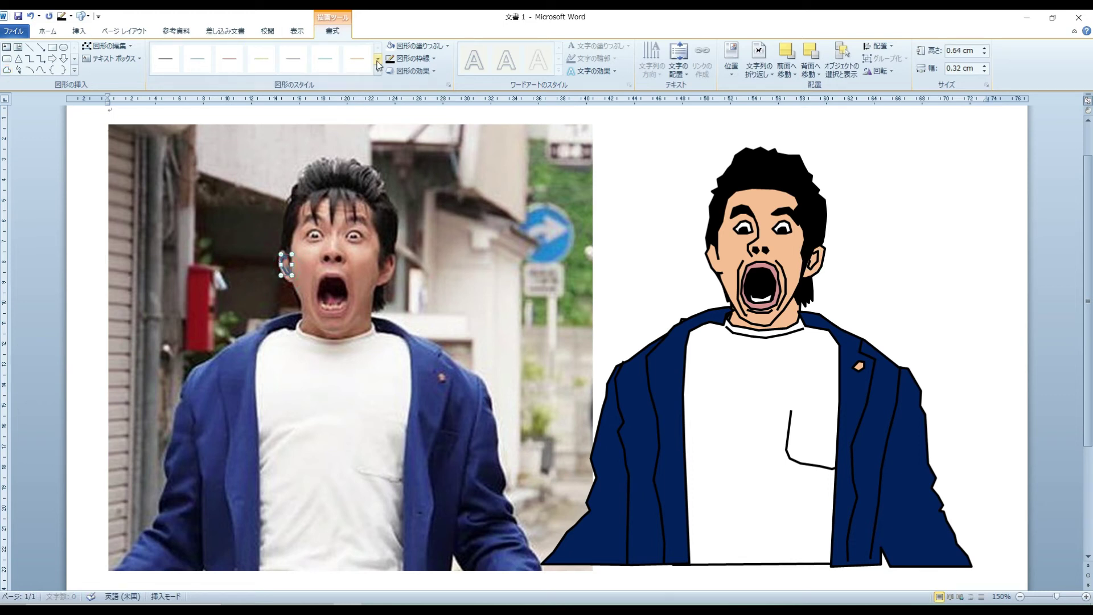
drag(286, 265, 717, 265)
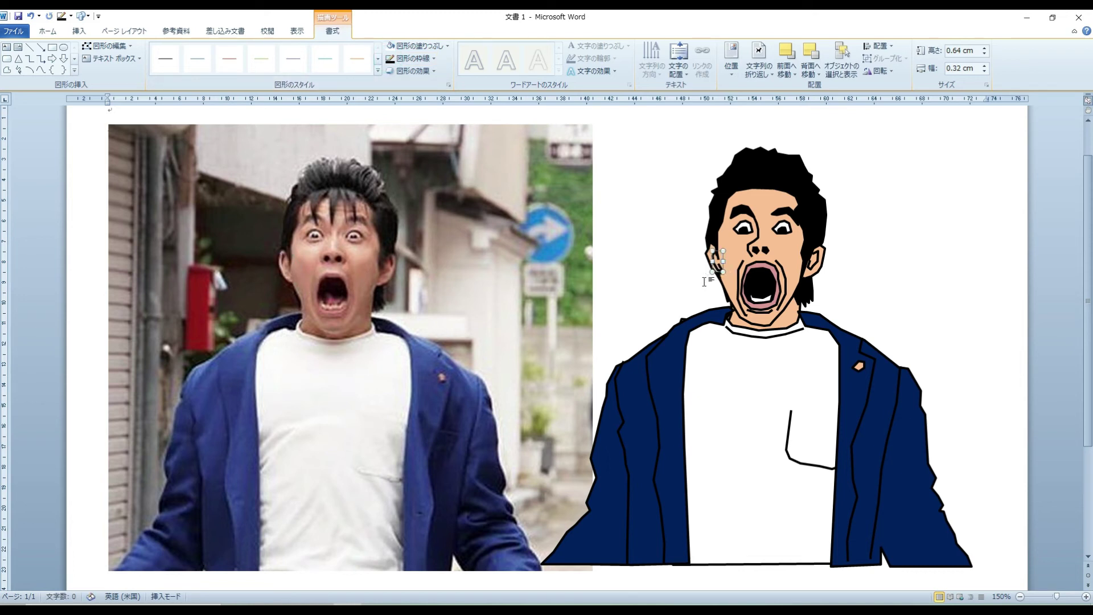
key(ctrl+Left)
key(ctrl+Up)
- Select all the cartoon's shapes and group them into one object
key(ctrl+a)
right_click(811, 200)
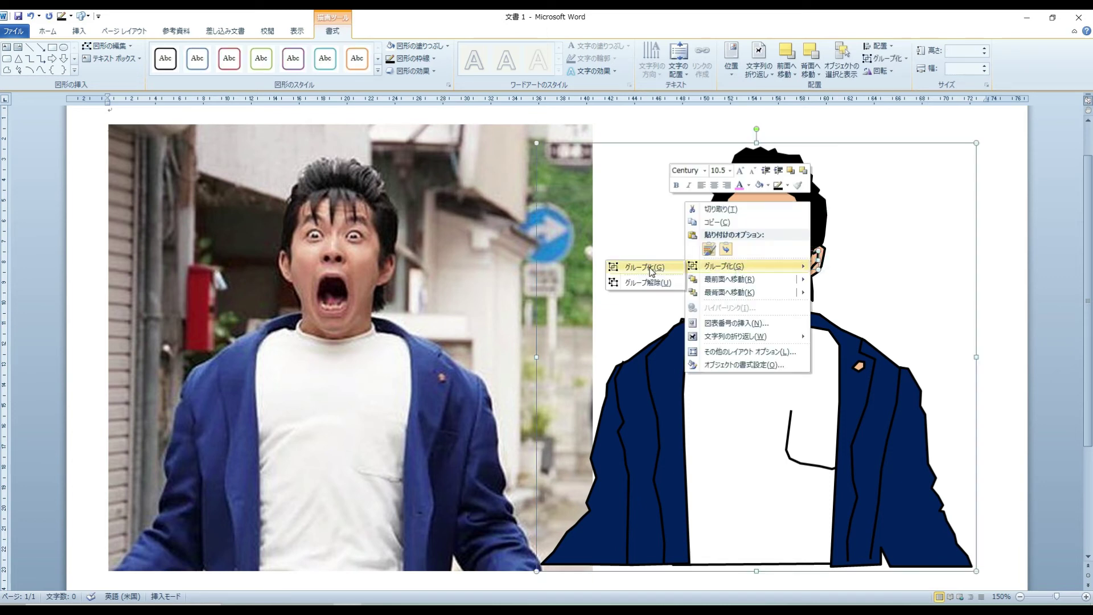
click(638, 267)
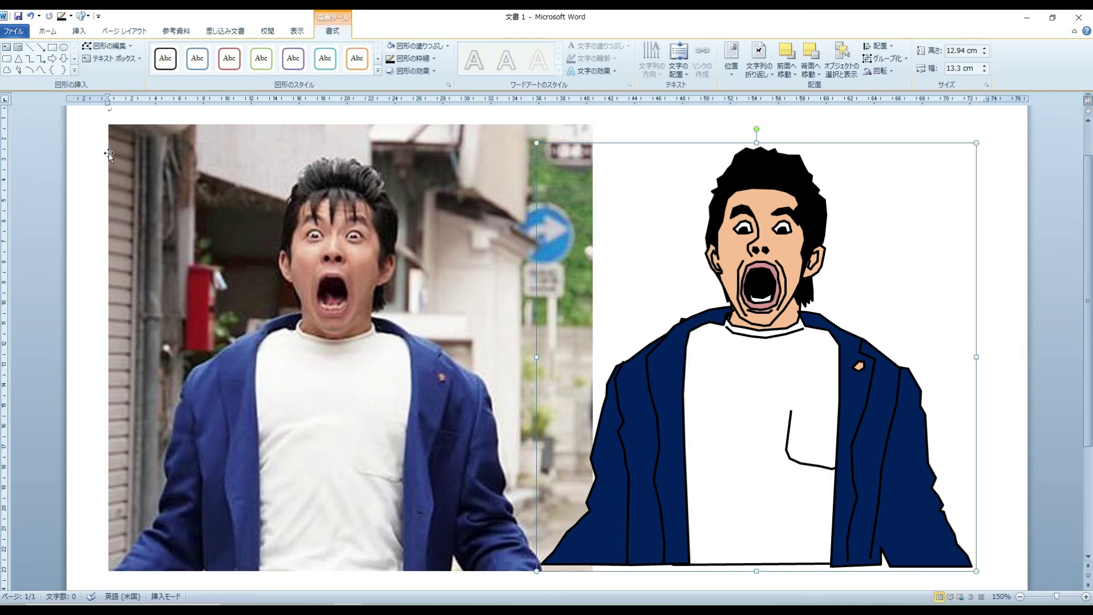
- Trace a small Freeform stroke over the photo's eye
click(7, 70)
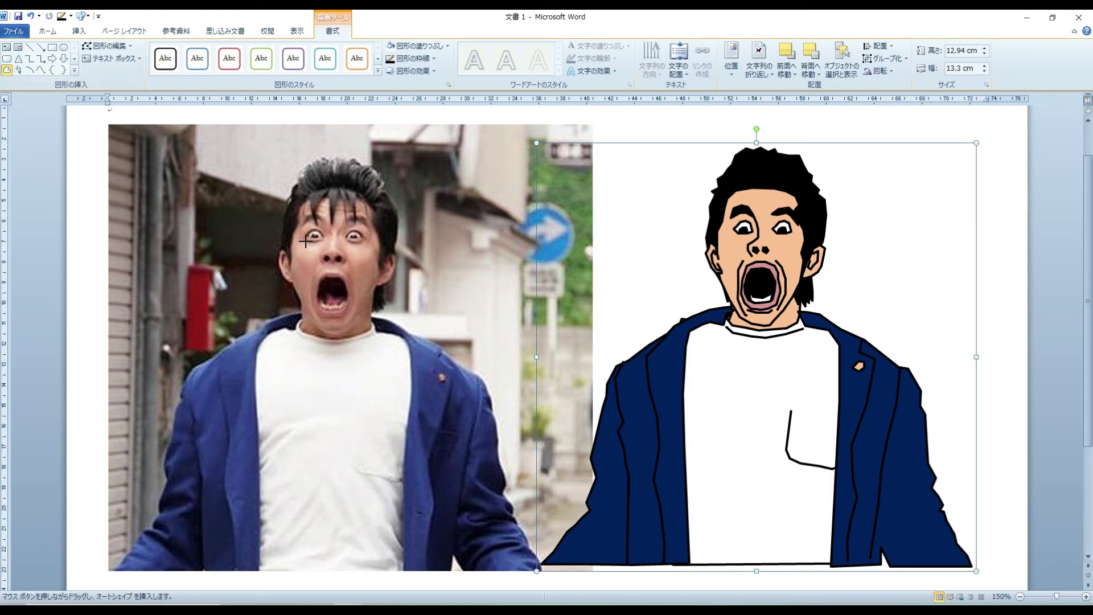
click(305, 241)
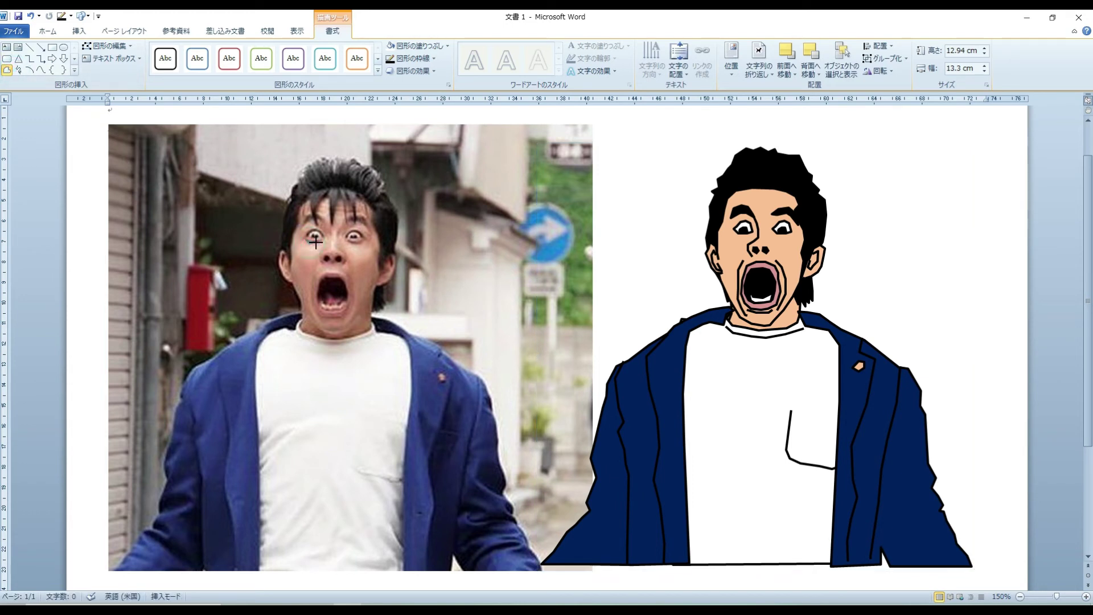
double_click(319, 241)
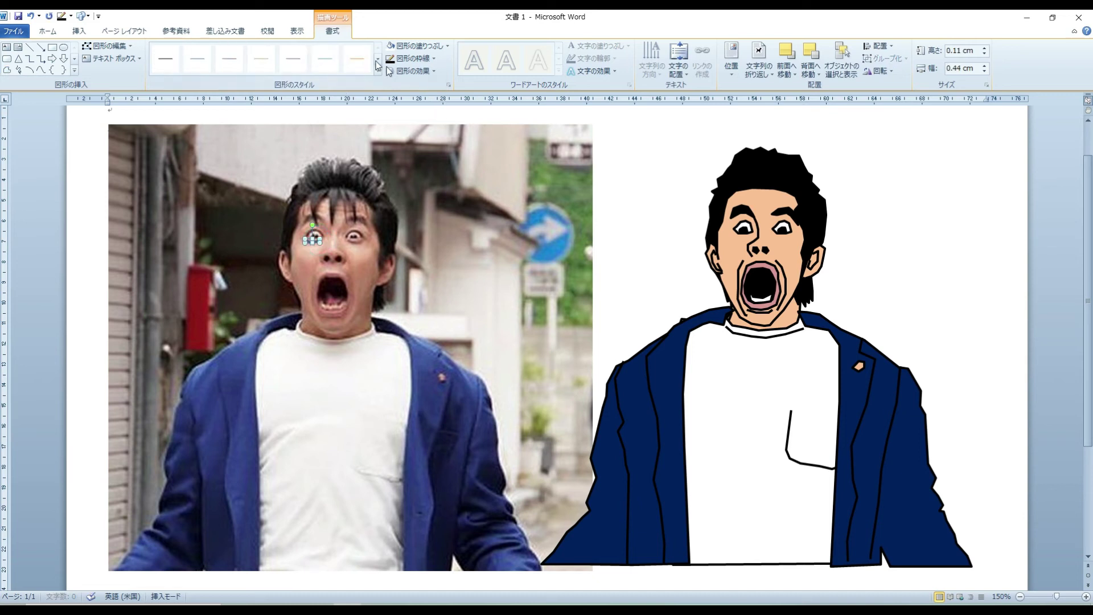
click(314, 242)
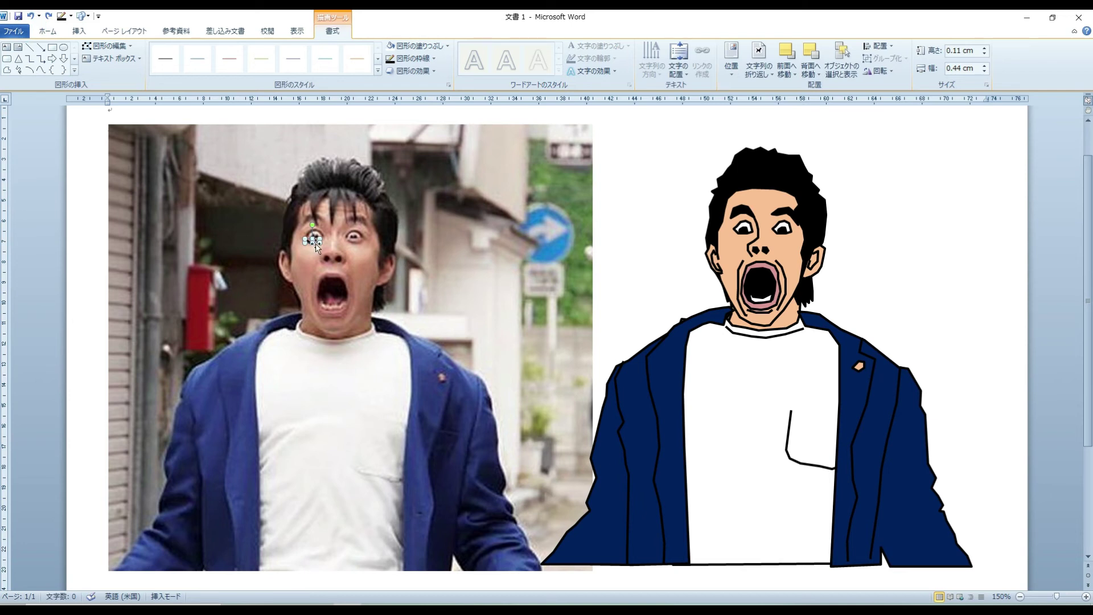
- Place traced eye highlight shapes on both of the cartoon man's eyes
drag(745, 241, 743, 240)
click(7, 70)
drag(346, 239, 357, 242)
double_click(357, 241)
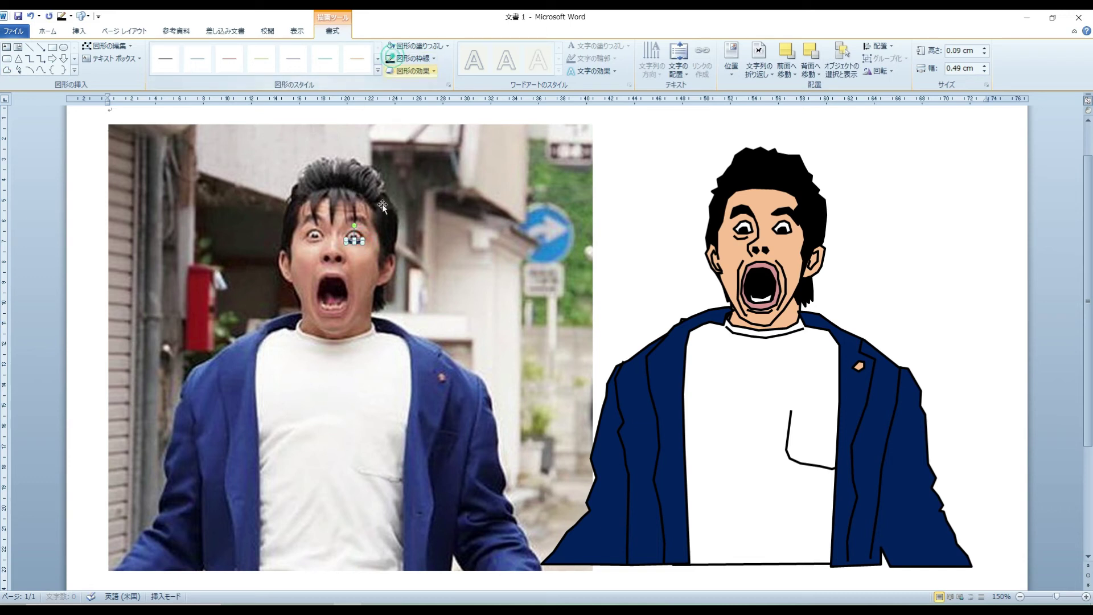
drag(355, 240, 849, 254)
drag(785, 238, 783, 234)
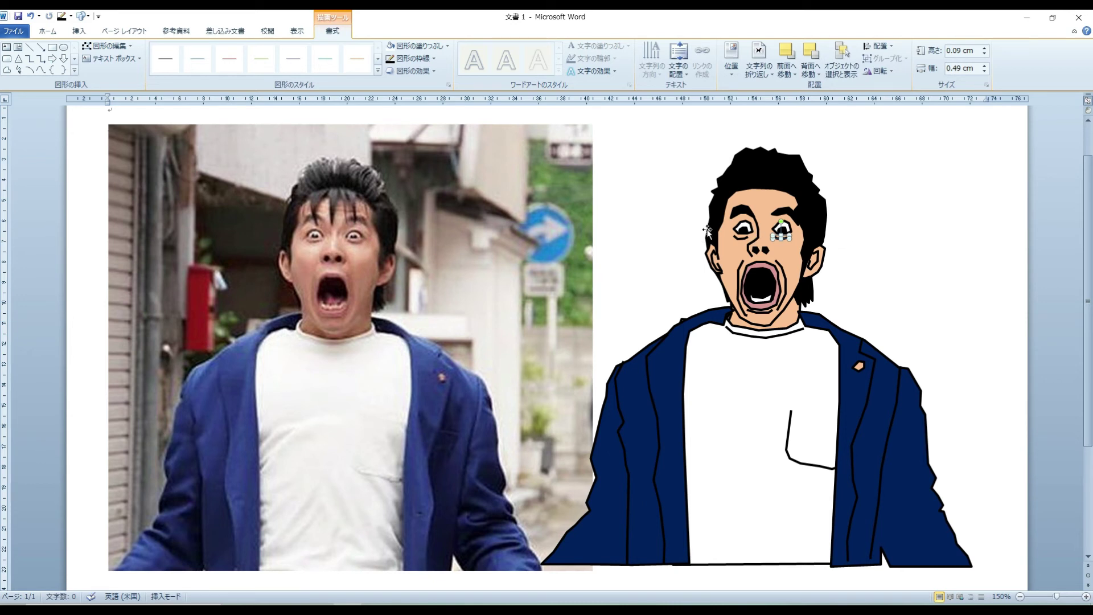
- Select all the cartoon parts and group them into one drawing
shift+click(795, 262)
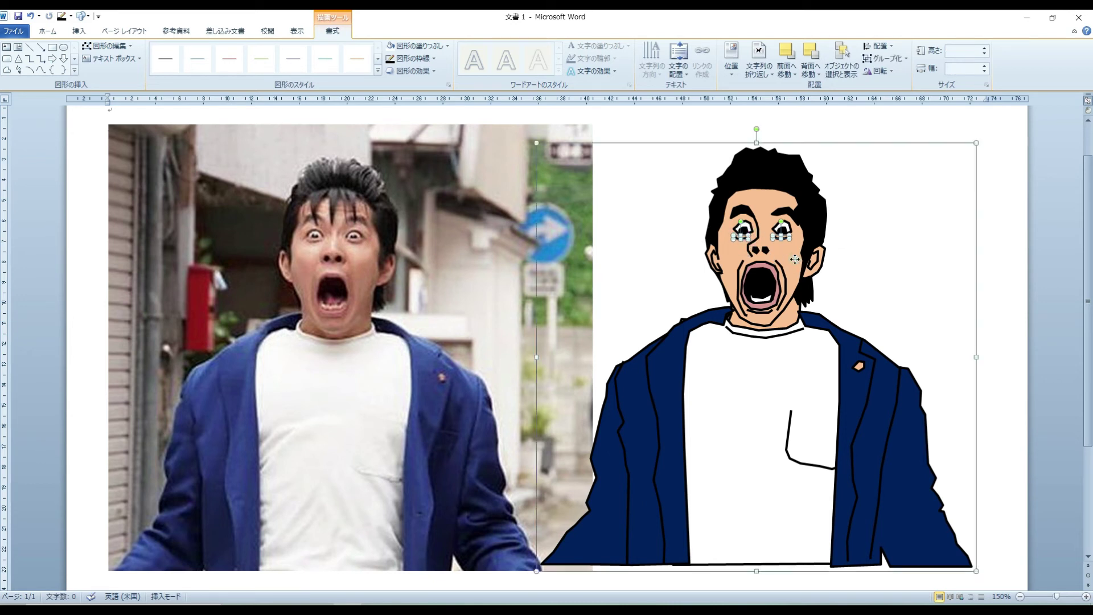
right_click(796, 259)
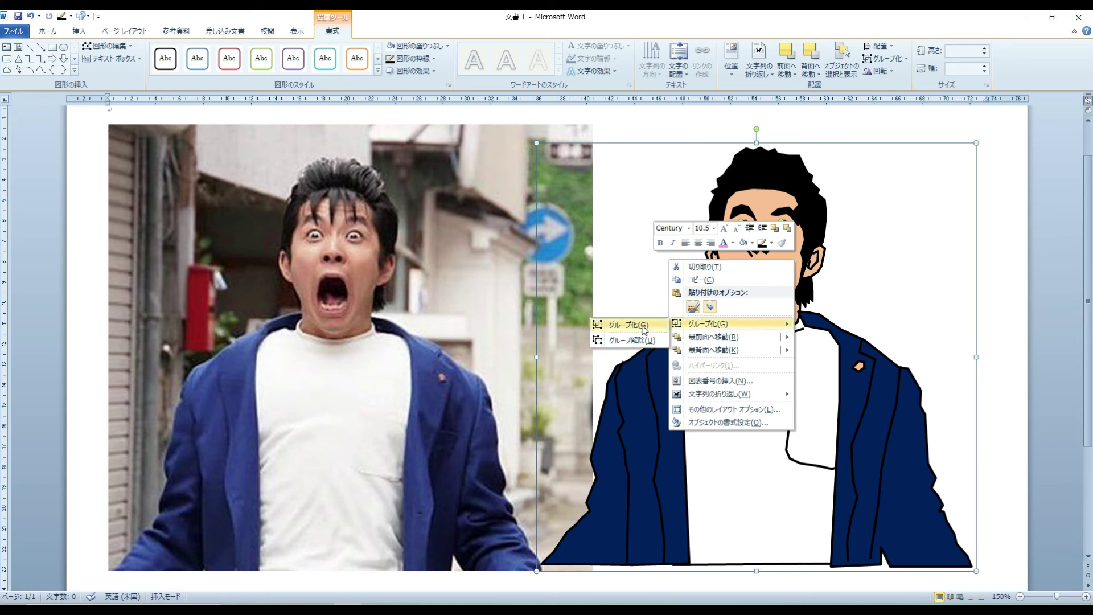
mouse_move(709, 323)
click(629, 322)
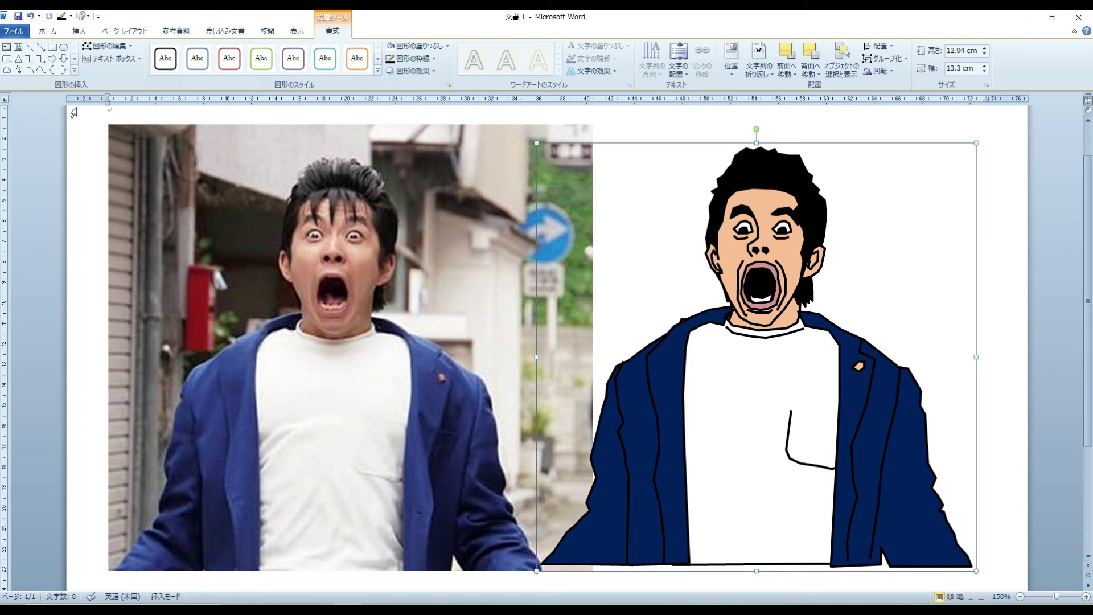
- Trace a zigzag hair fringe over the photo's forehead as a closed freeform shape
click(7, 70)
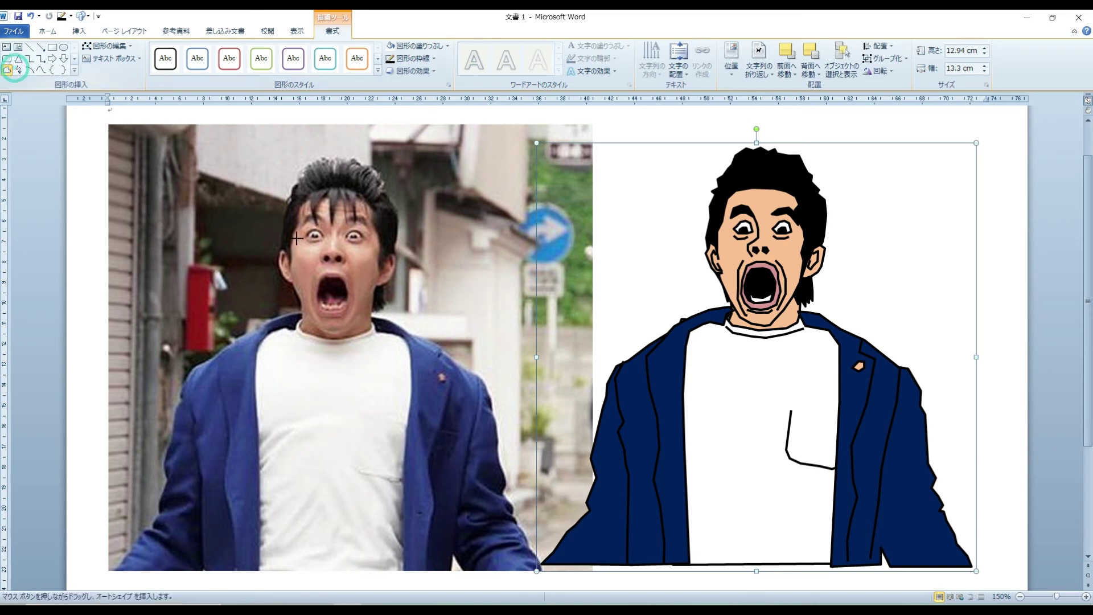
click(297, 204)
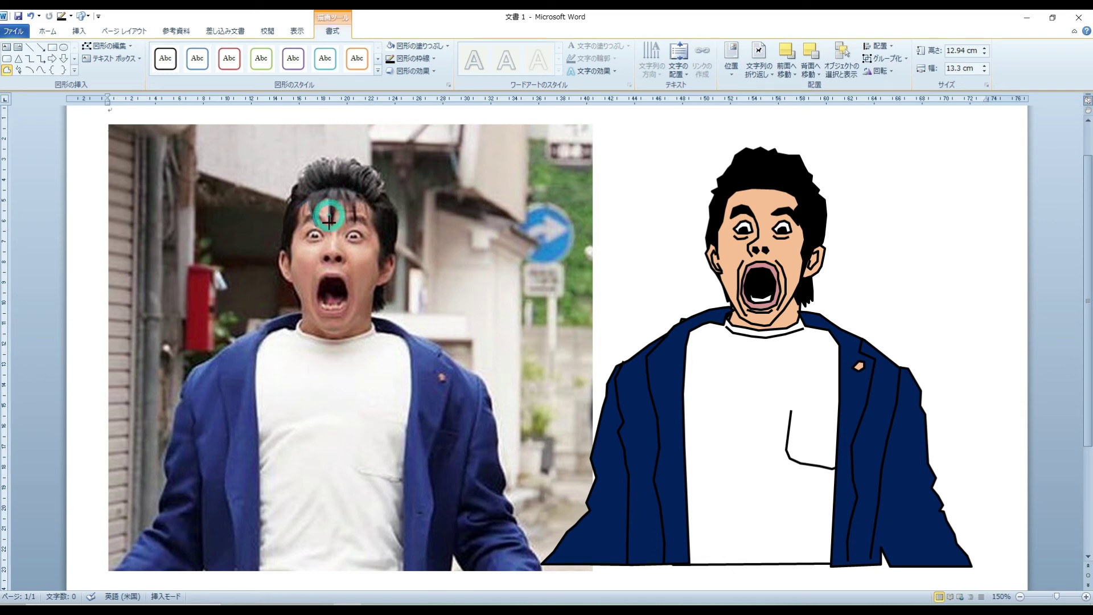
click(342, 193)
click(346, 221)
click(355, 191)
click(347, 222)
click(355, 222)
click(359, 197)
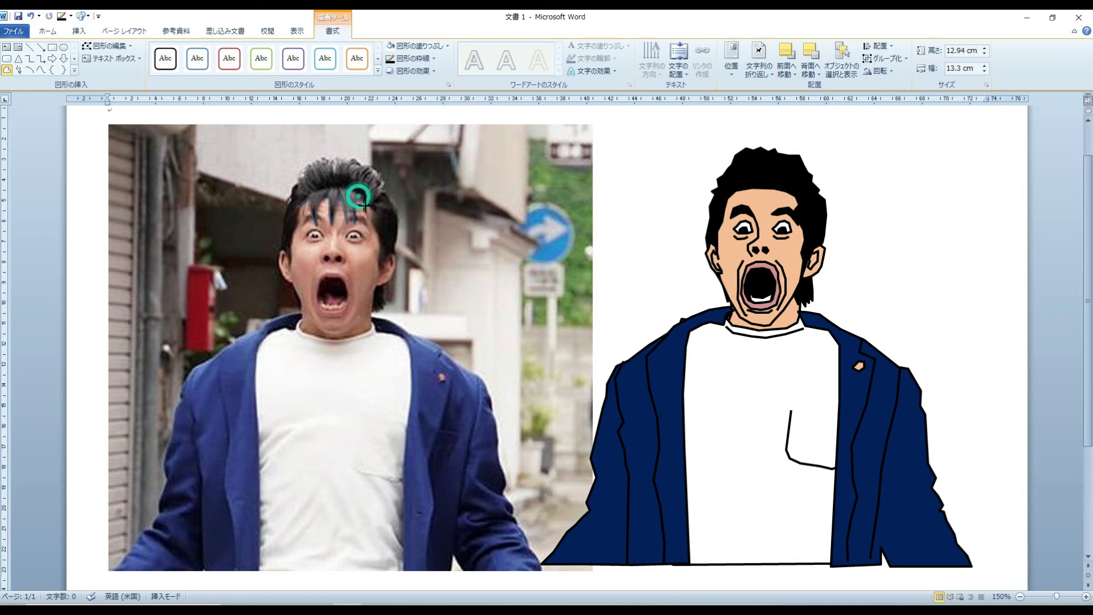
click(367, 216)
click(367, 199)
click(370, 179)
click(342, 179)
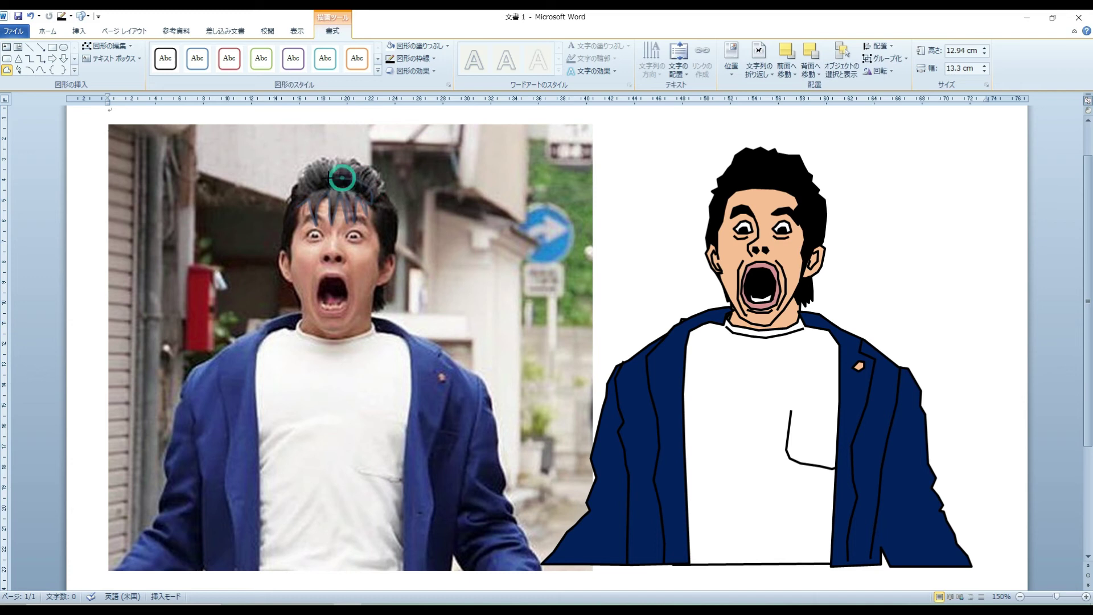
click(311, 178)
click(295, 205)
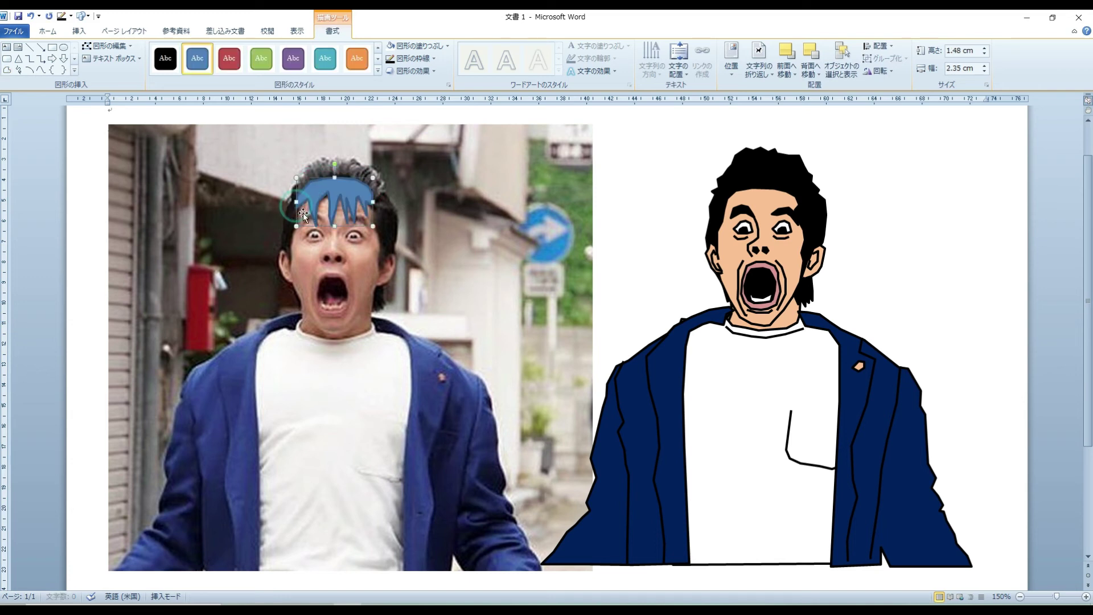
- Fill the fringe black and move it onto the cartoon's forehead
click(449, 46)
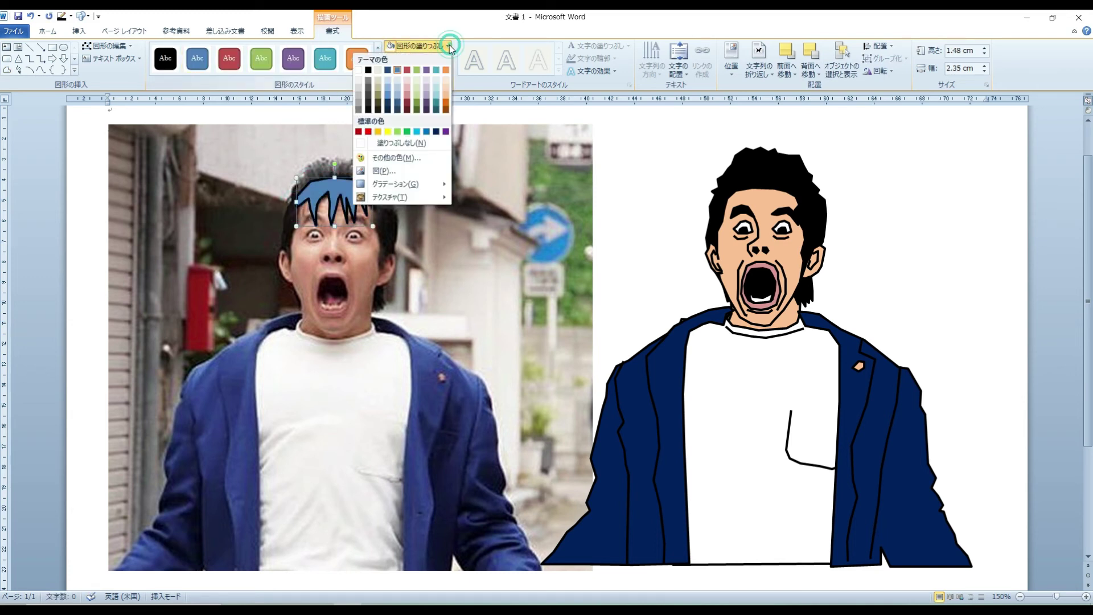
click(369, 70)
drag(348, 187, 779, 191)
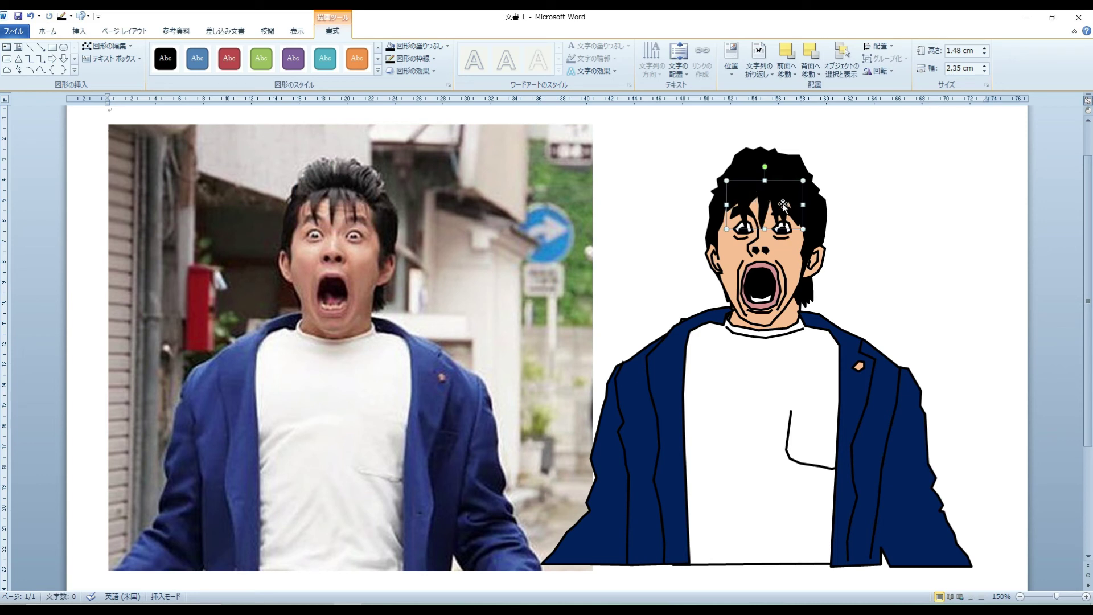
- Undo the last change and line the cartoon up over the photo with small nudges
click(33, 20)
mouse_move(814, 422)
mouse_down()
mouse_move(417, 416)
mouse_move(390, 438)
mouse_up()
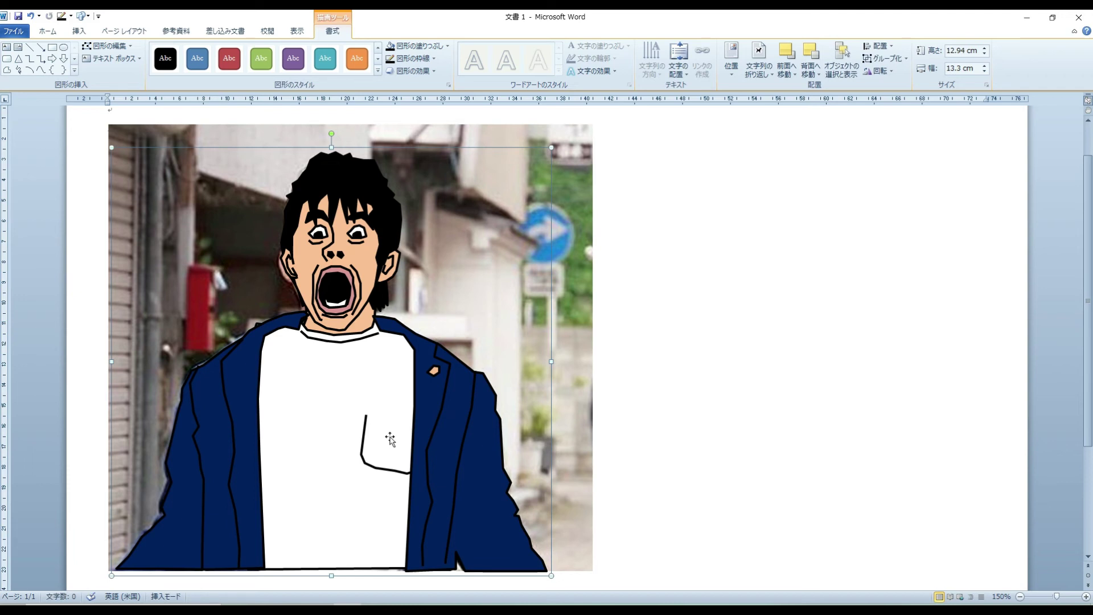
key(ctrl+Down)
key(ctrl+Left)
key(ctrl+Left)
key(ctrl+Left)
key(ctrl+Left)
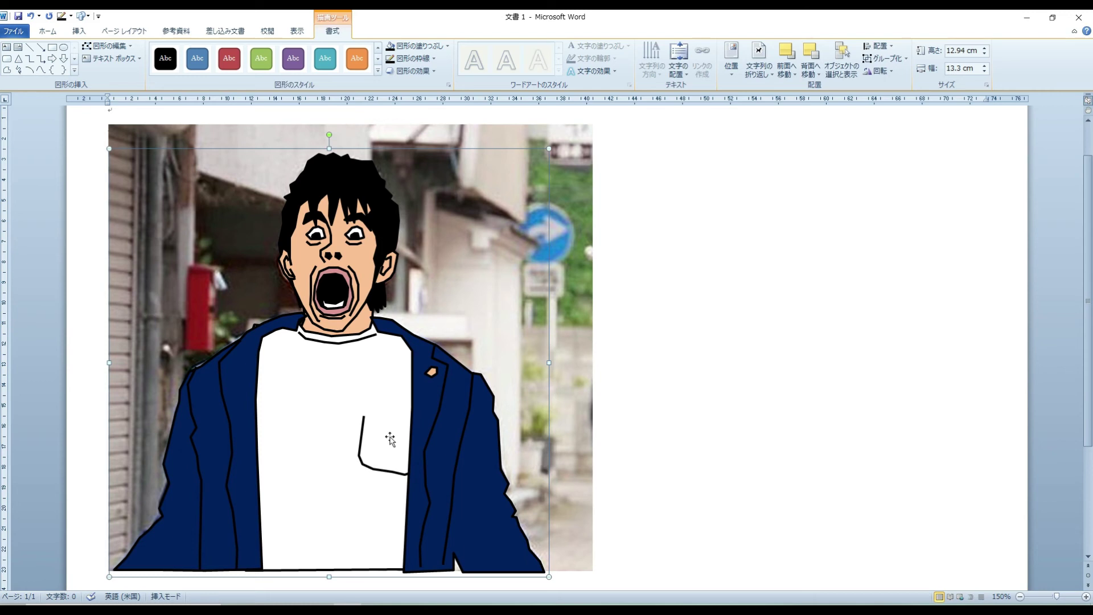
key(ctrl+Down)
key(ctrl+Left)
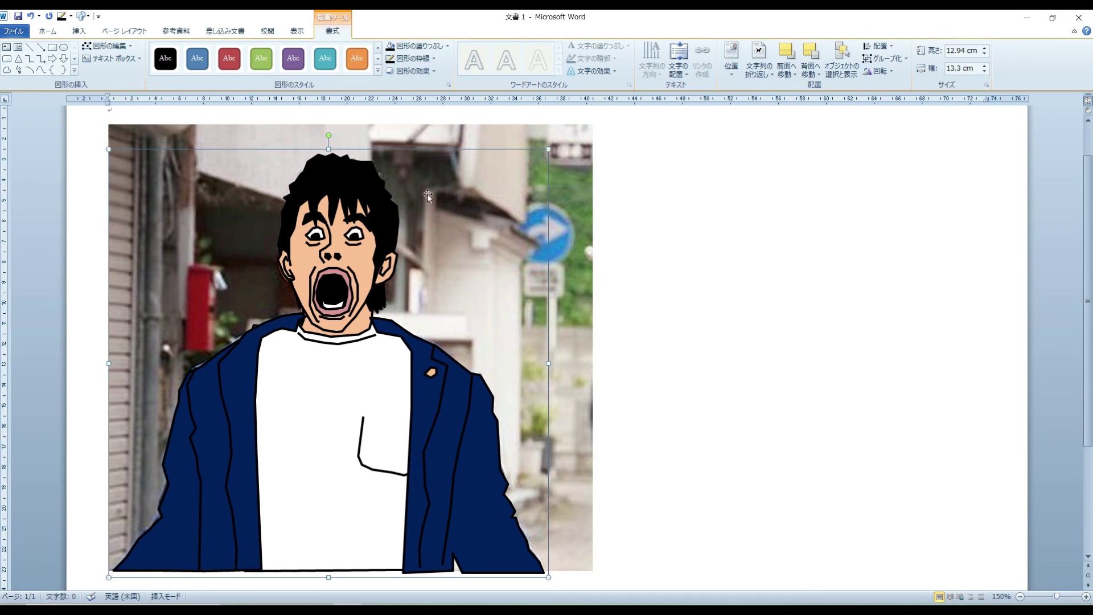
- Group the hair fringe into the cartoon and move it back beside the photo
click(351, 194)
right_click(386, 223)
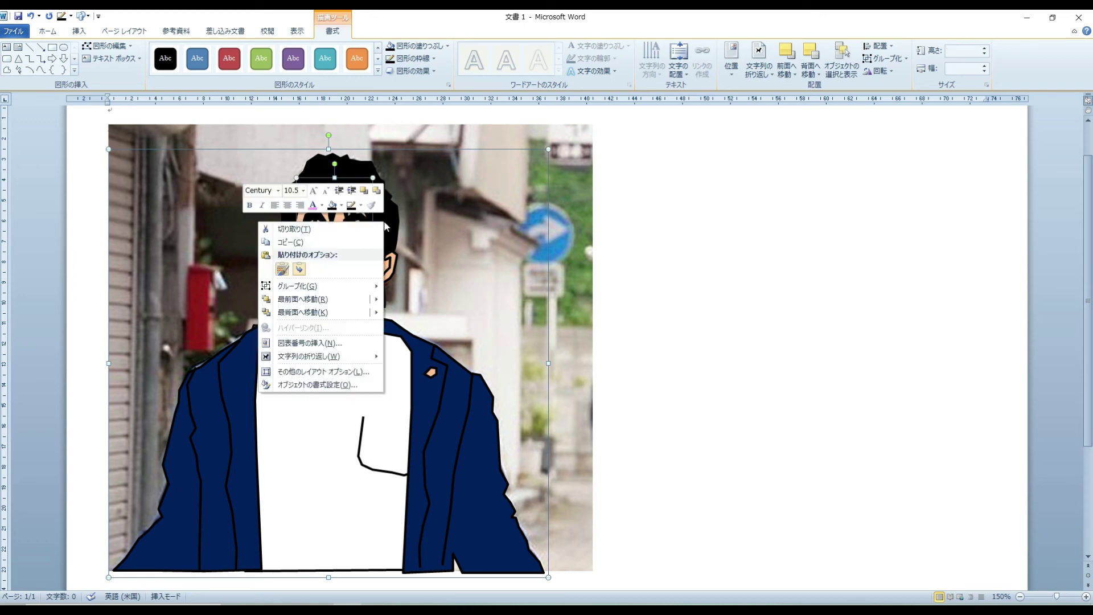
click(220, 288)
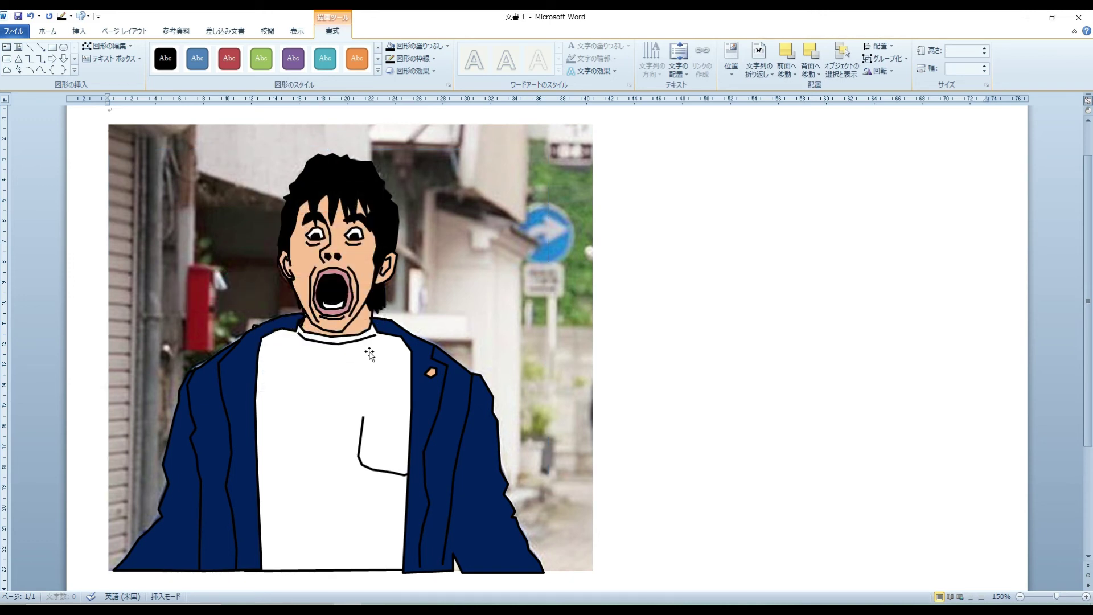
drag(368, 354, 806, 339)
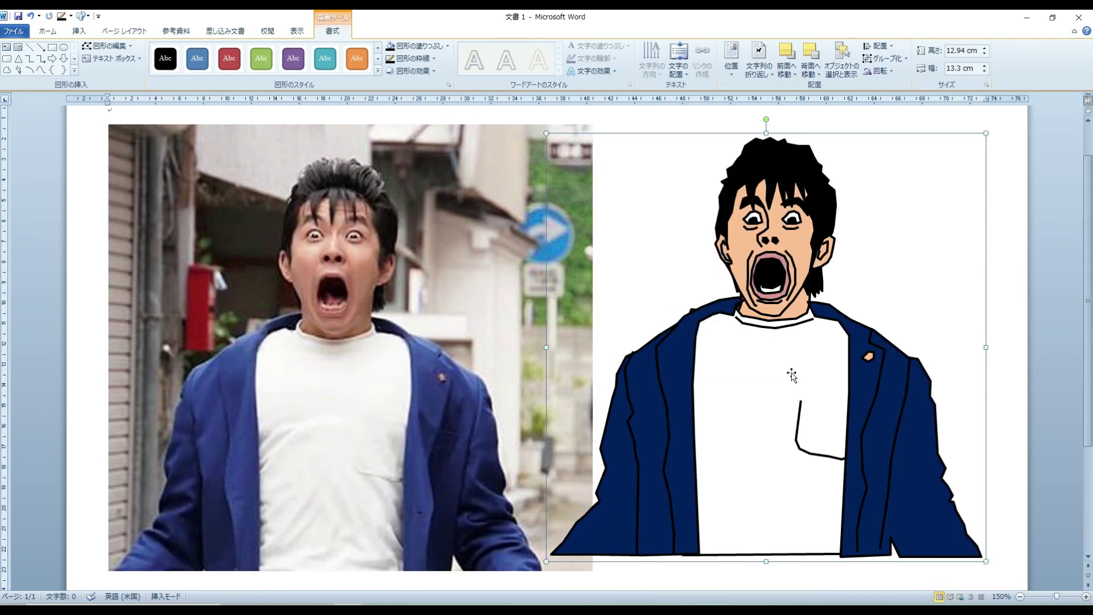
- Thin all of the cartoon's outlines to 1 pt
click(434, 58)
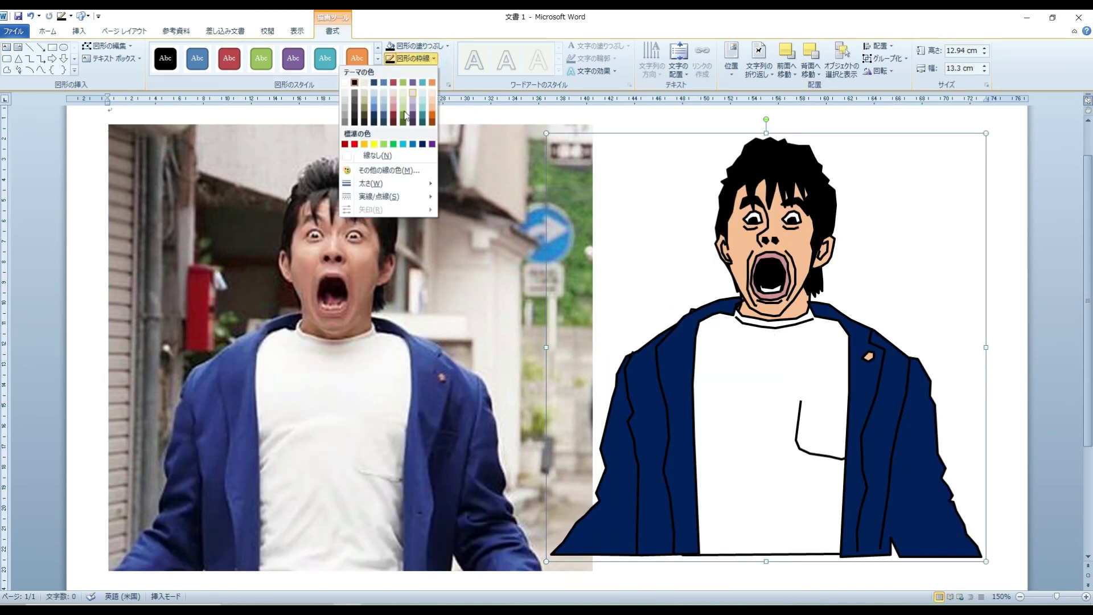
mouse_move(384, 183)
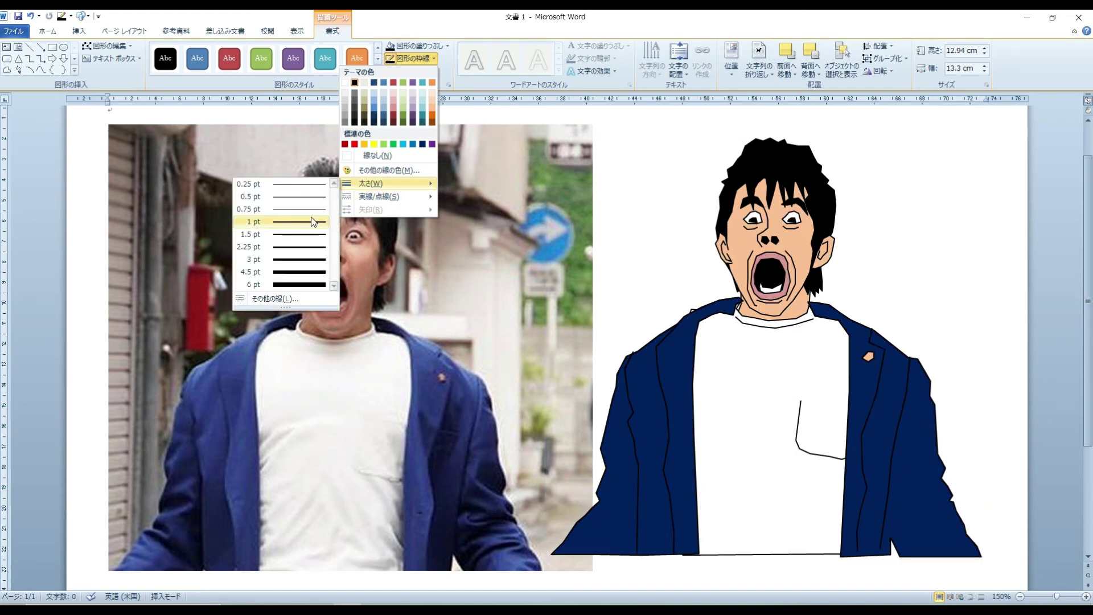
click(313, 221)
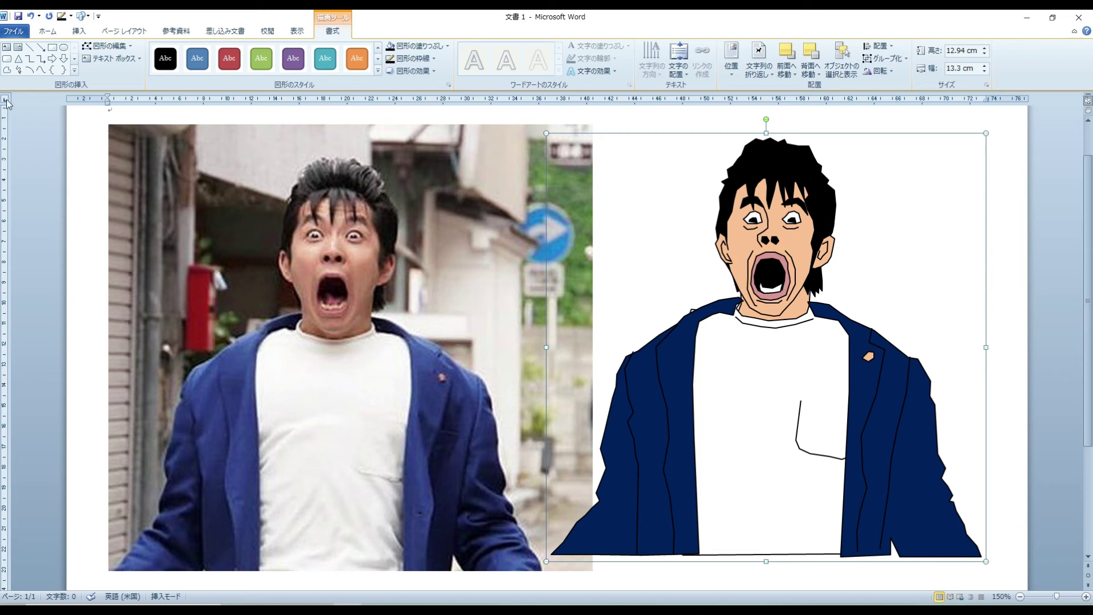
click(7, 72)
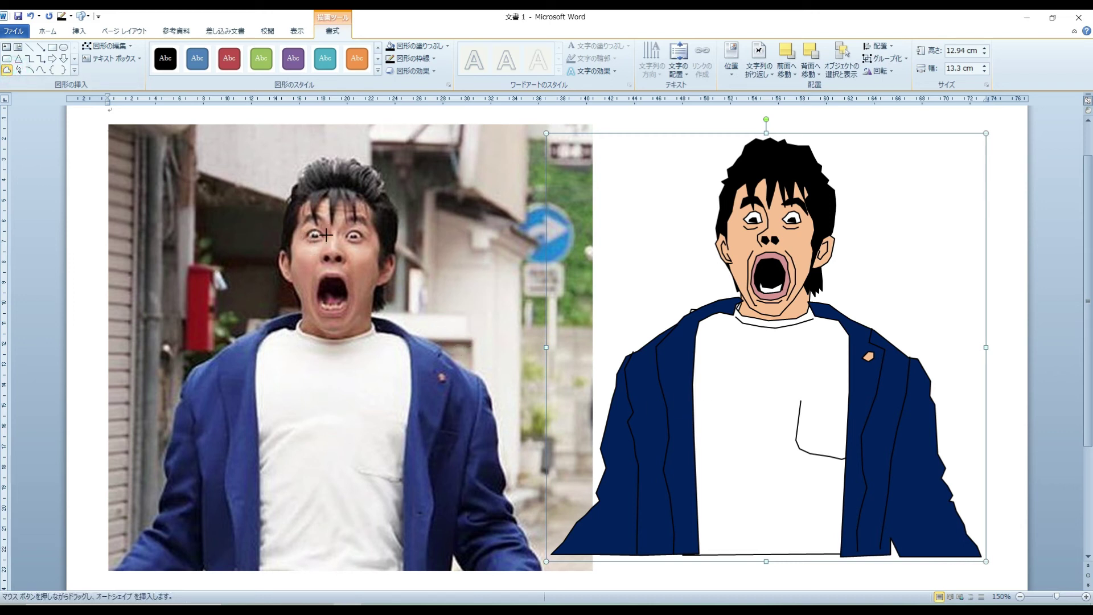
- Trace a small black-filled eye shape on the photo's left eye and set its outline weight
scroll(290, 271, up, 1)
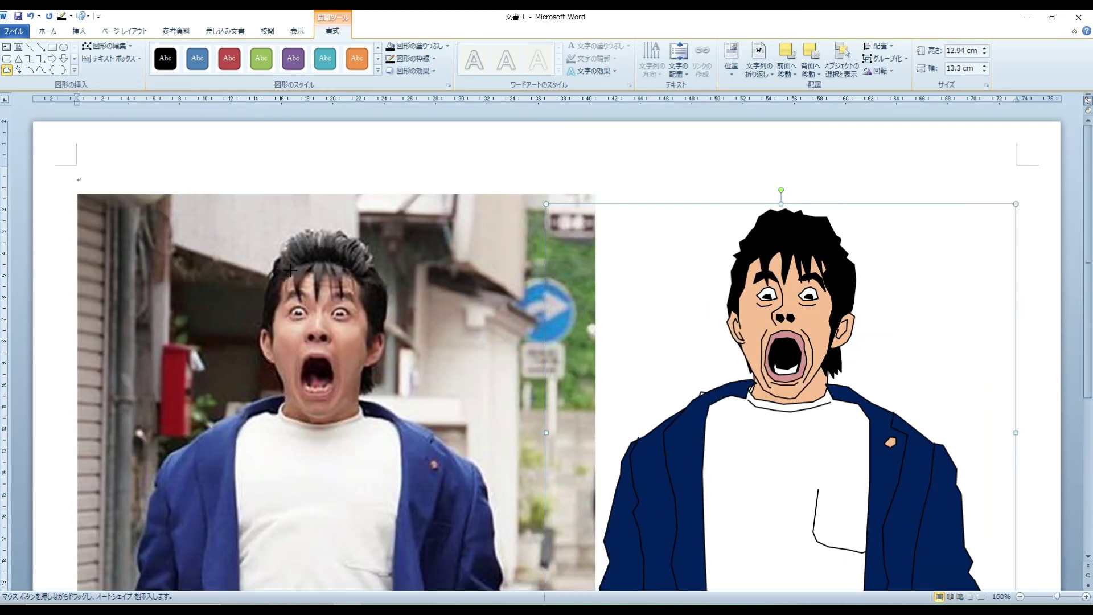
scroll(293, 302, up, 1)
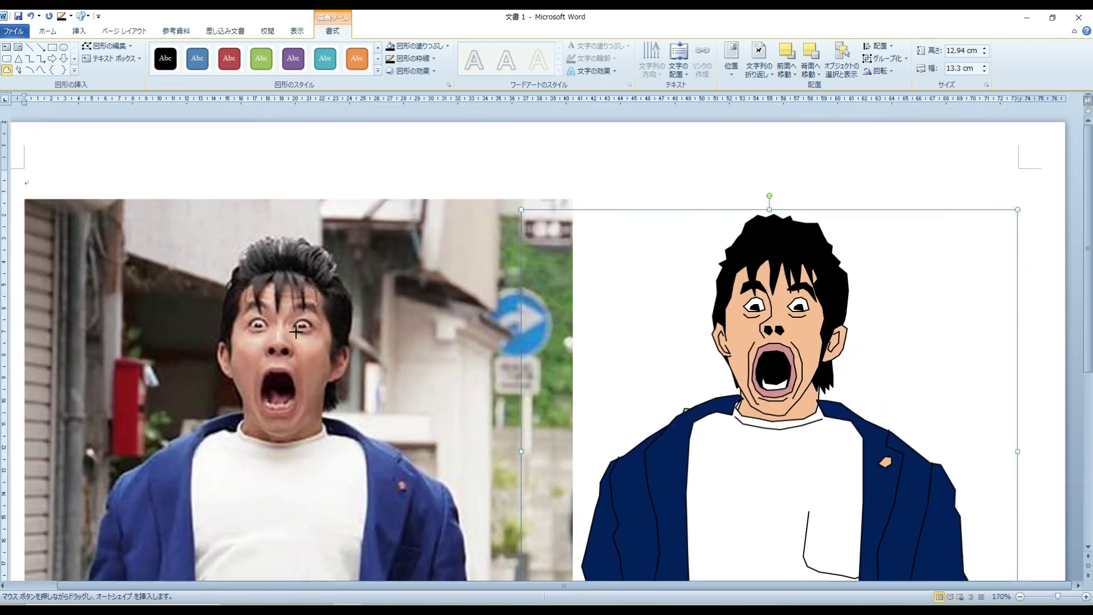
click(259, 318)
click(257, 317)
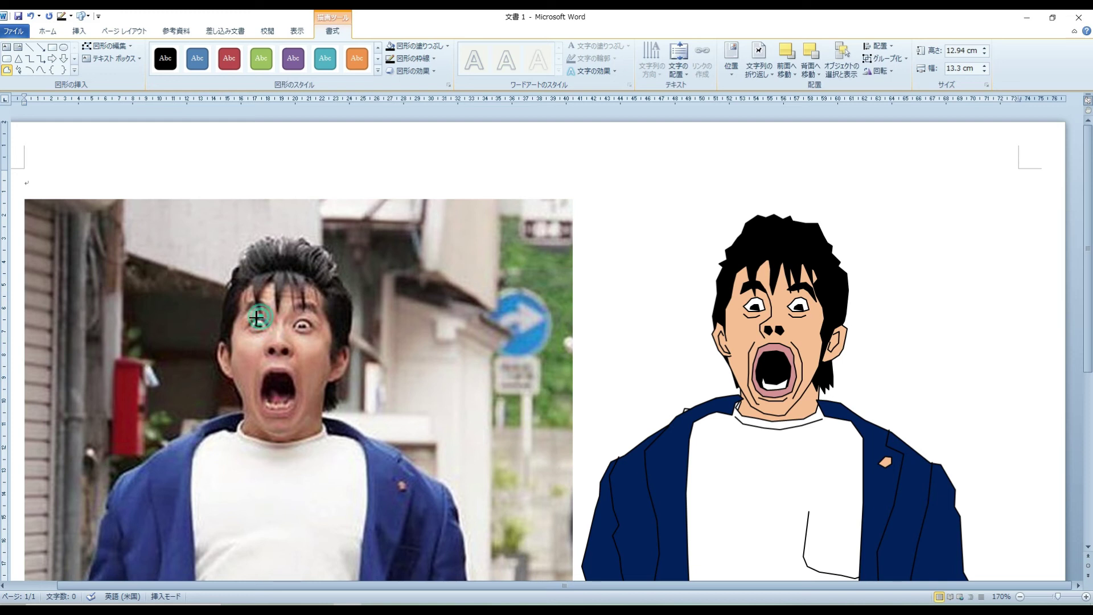
click(250, 320)
click(258, 317)
click(390, 45)
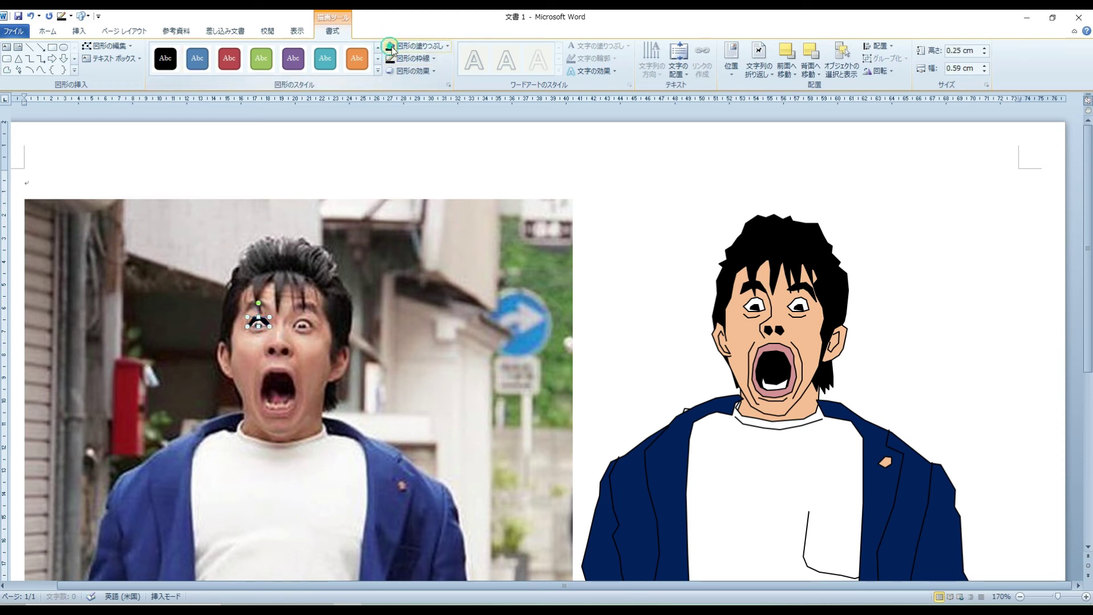
click(435, 57)
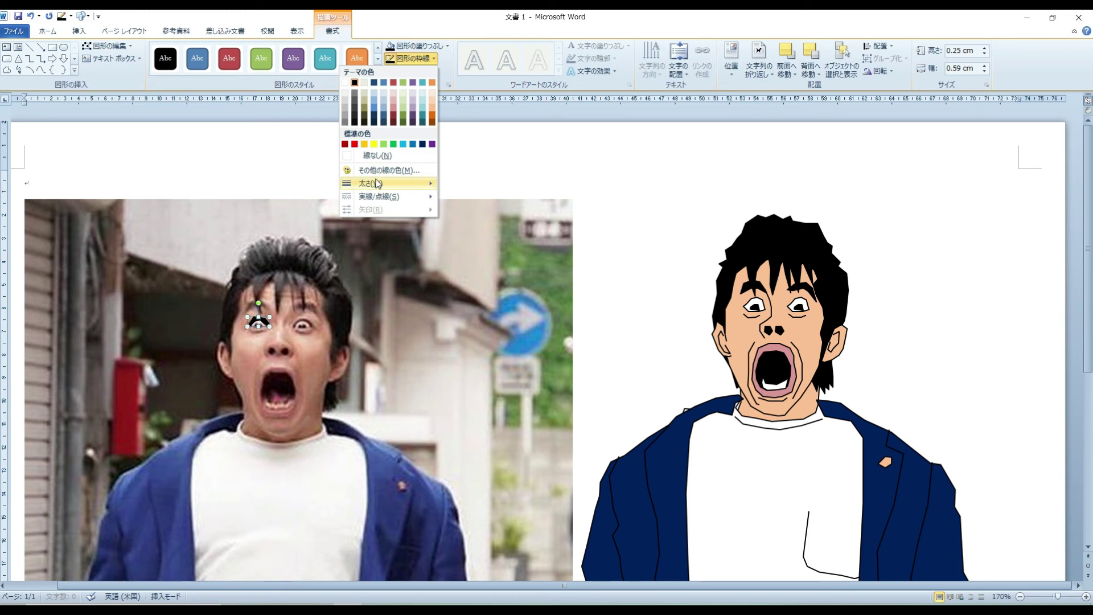
mouse_move(376, 183)
click(317, 197)
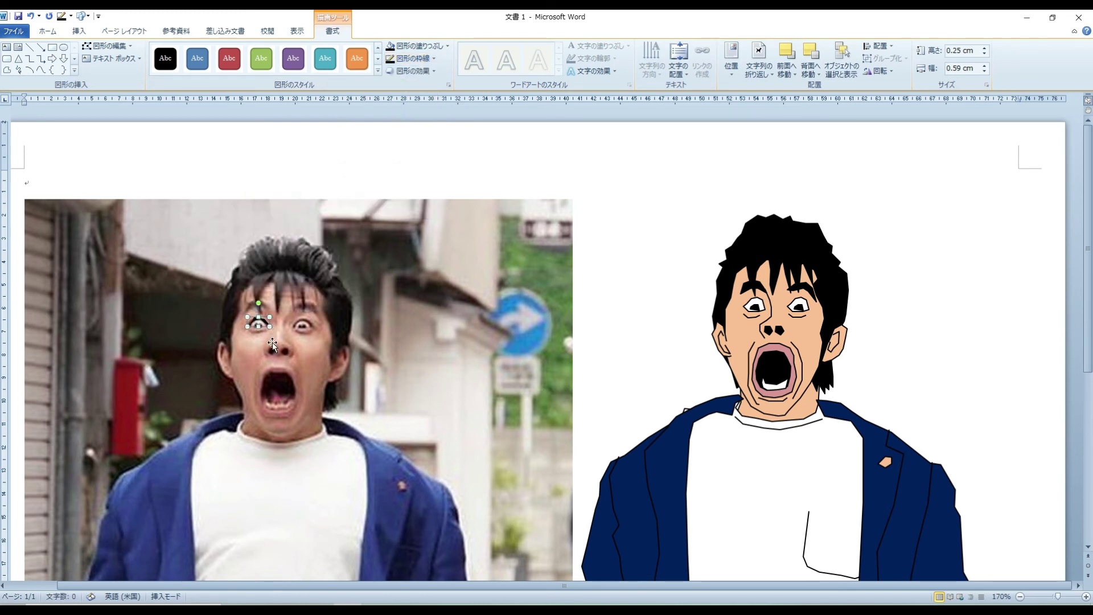
- Change the outline weight of the cartoon's left eye shape
click(761, 300)
click(436, 60)
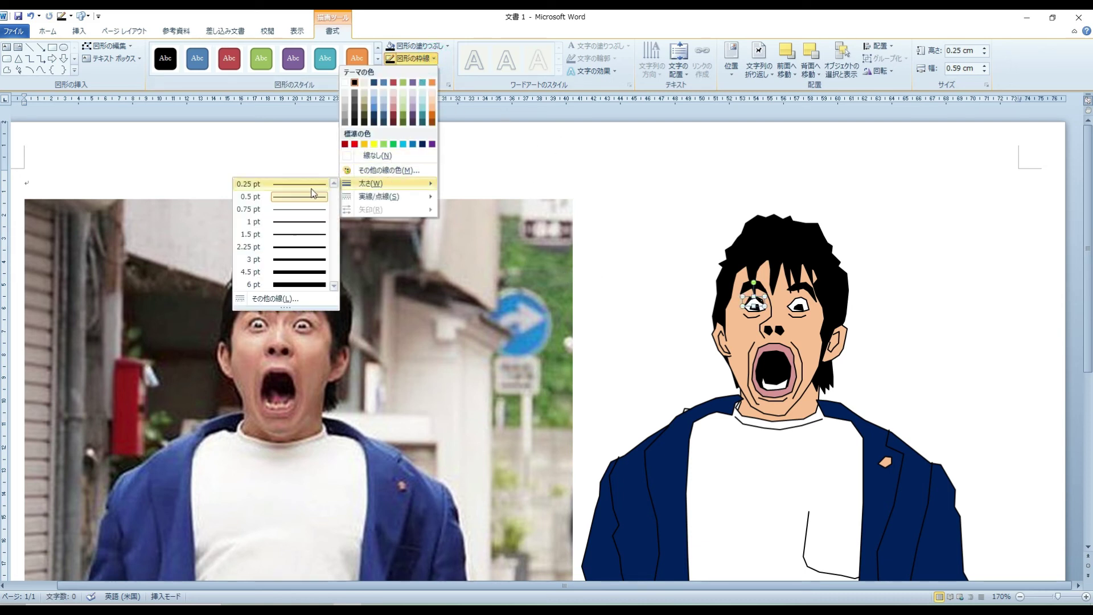
click(296, 219)
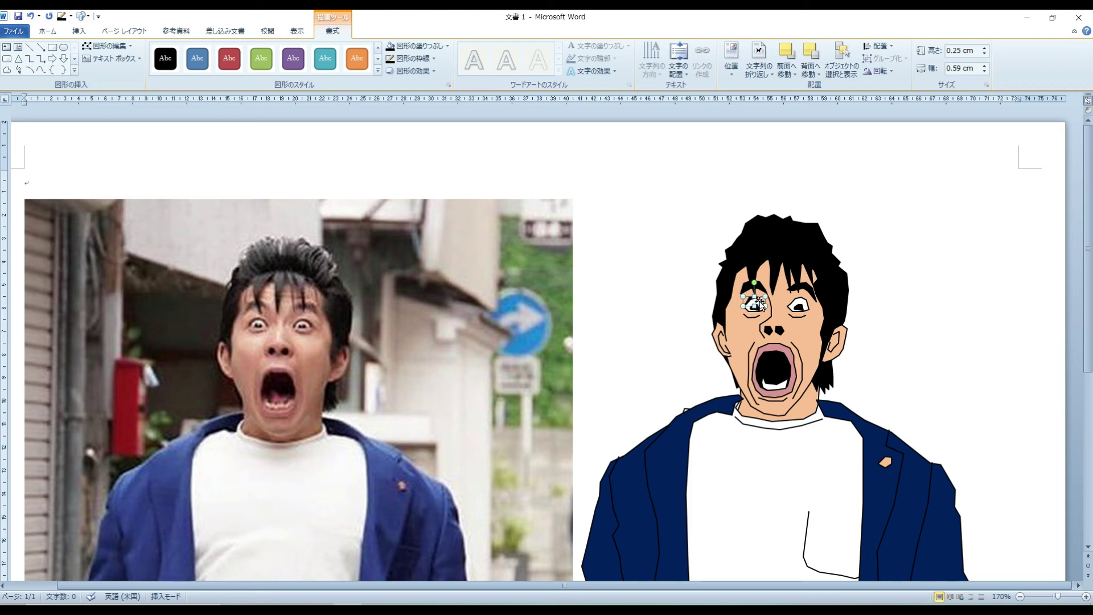
- Group both eye pieces with the rest of the cartoon drawing
click(803, 303)
shift+click(764, 303)
right_click(810, 271)
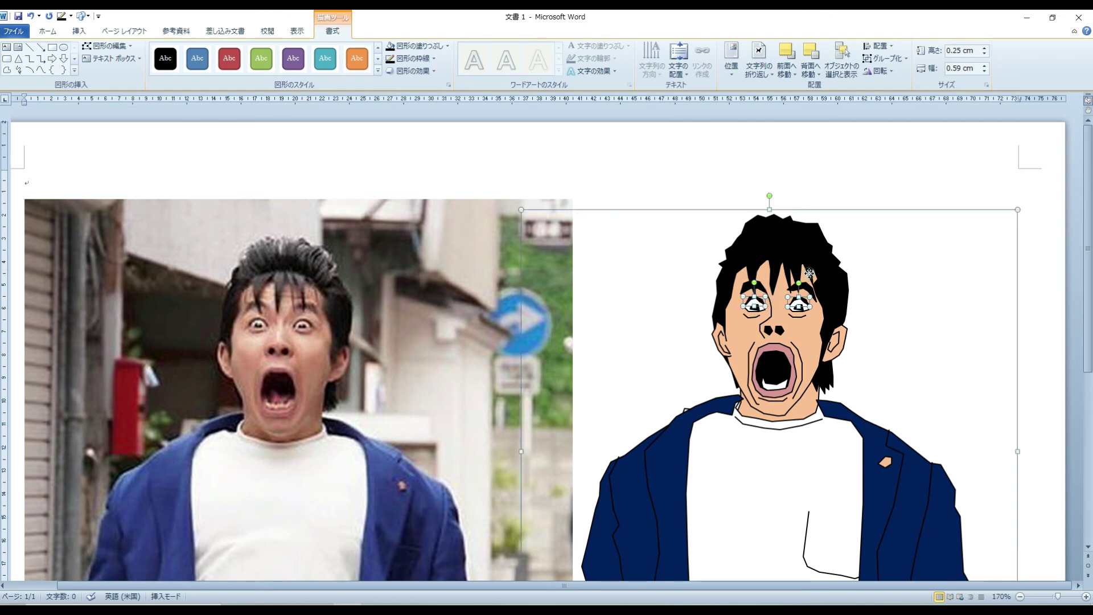
click(672, 334)
- Delete the reference photo
click(418, 371)
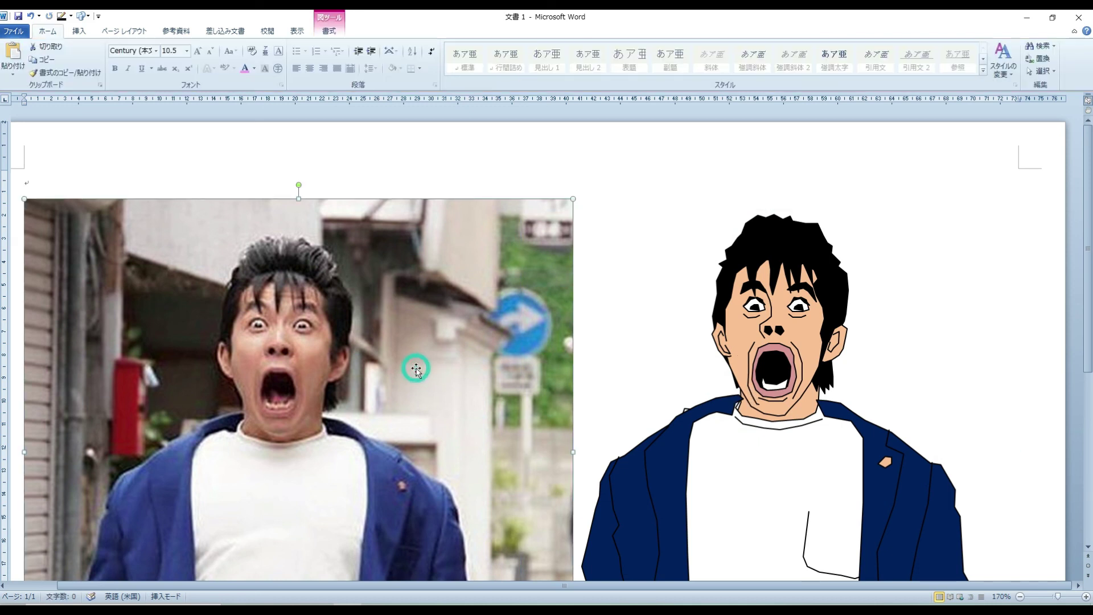
scroll(439, 368, down, 2)
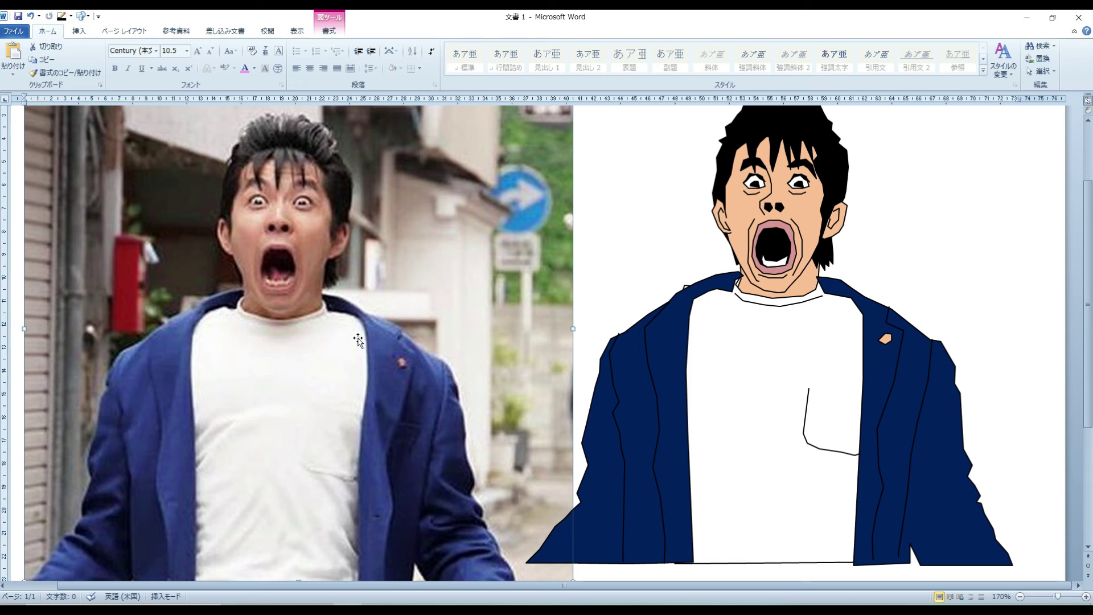
key(Delete)
- Move the cartoon man to the centre of the page
ctrl+scroll(402, 328, down, 2)
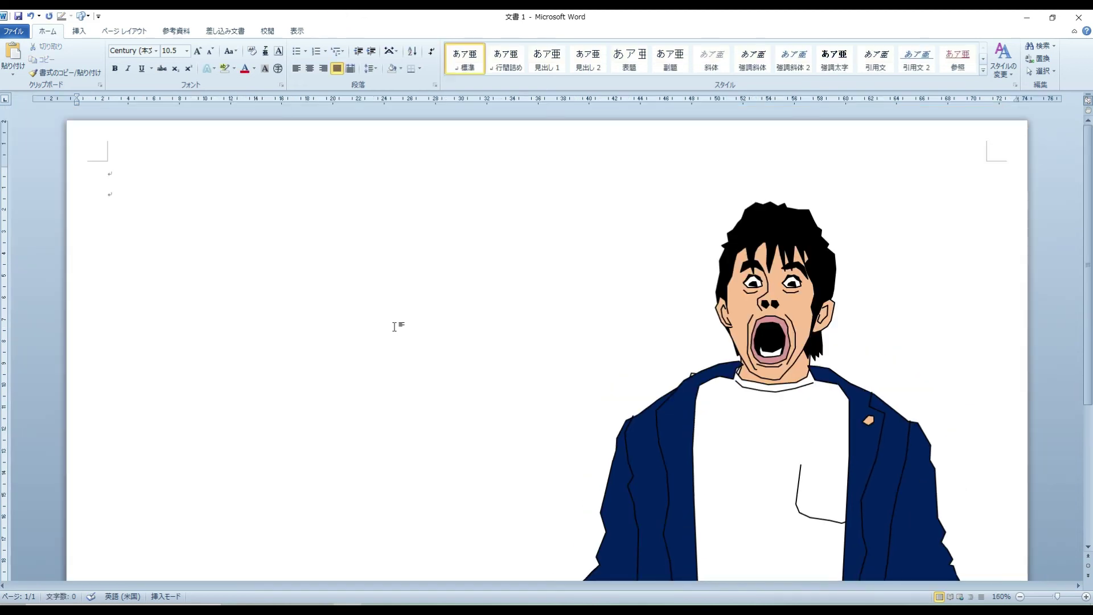
ctrl+scroll(402, 329, down, 1)
ctrl+scroll(402, 329, down, 2)
mouse_move(741, 346)
mouse_down()
mouse_move(481, 349)
mouse_move(581, 358)
mouse_move(548, 361)
mouse_move(564, 364)
mouse_up()
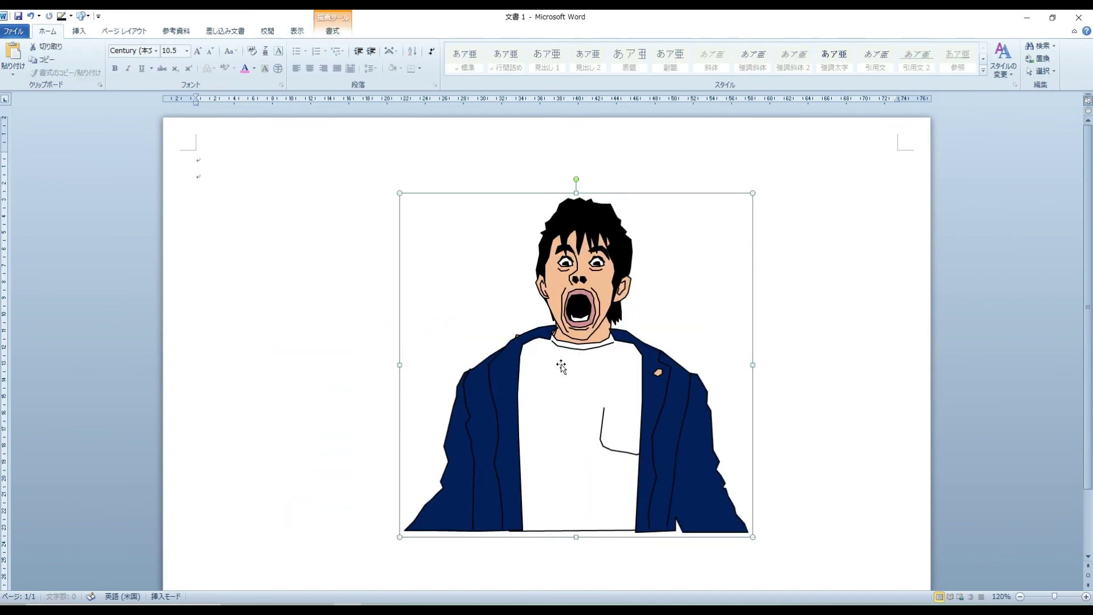
click(80, 30)
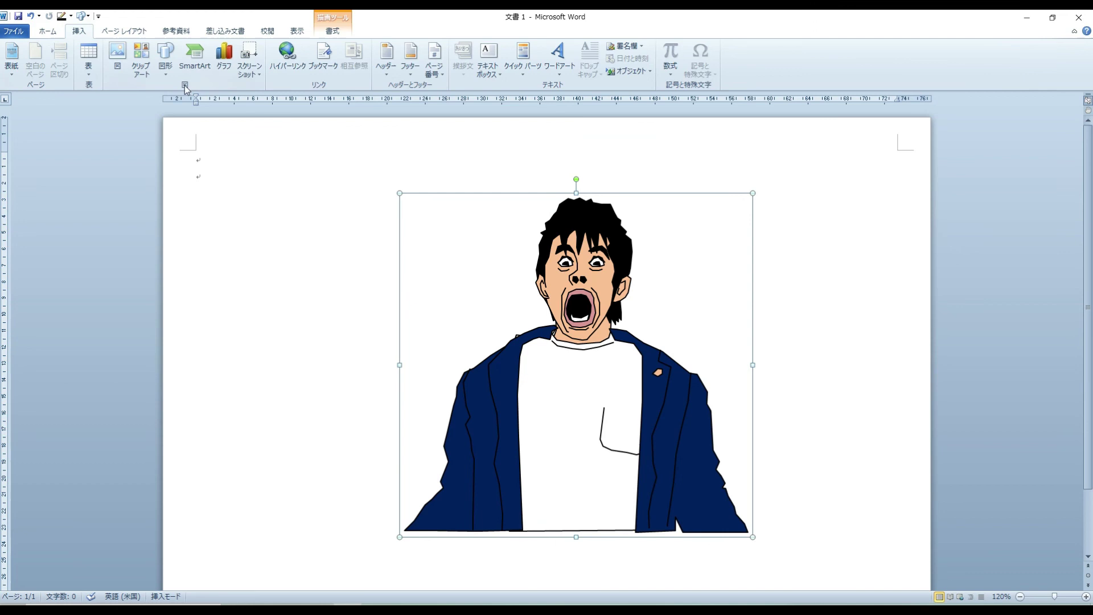
- Draw a large circle left of the figure with teal fill and a black 1 pt outline
click(165, 57)
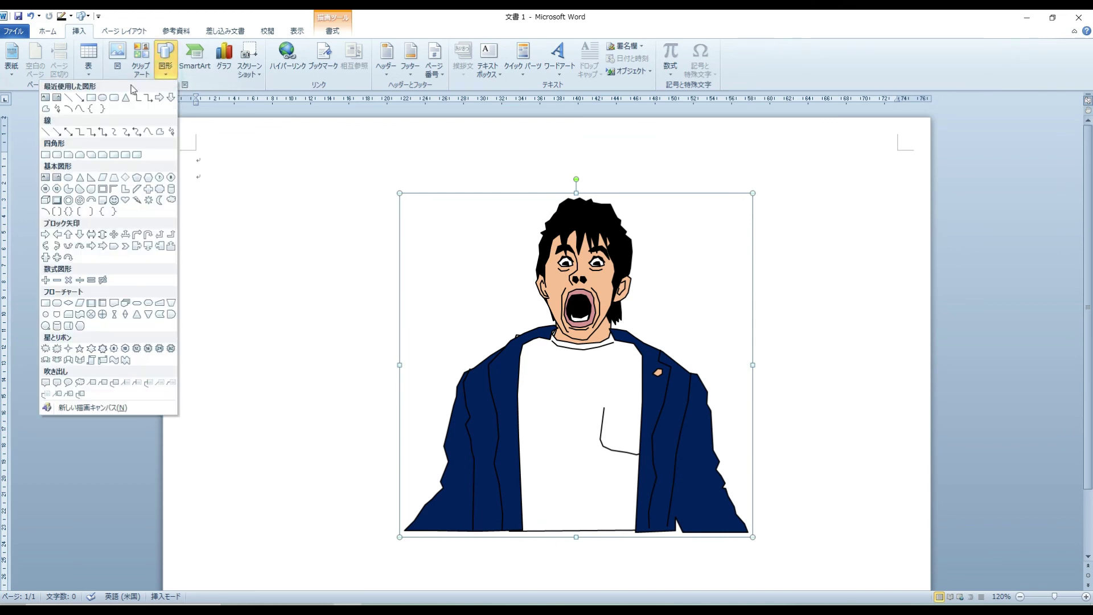
click(101, 97)
drag(266, 209, 552, 509)
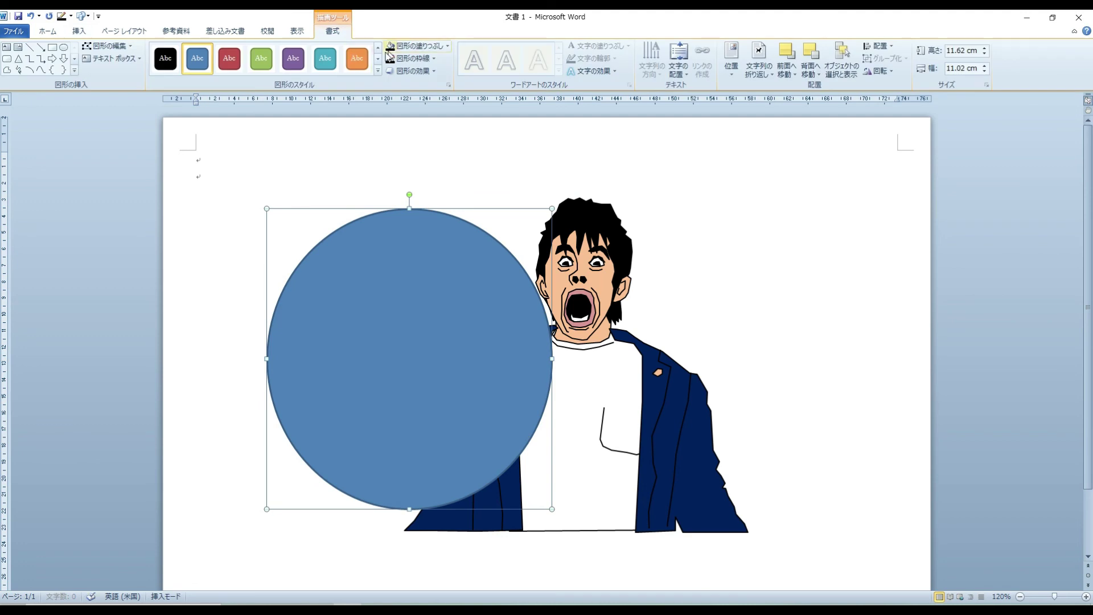
click(450, 47)
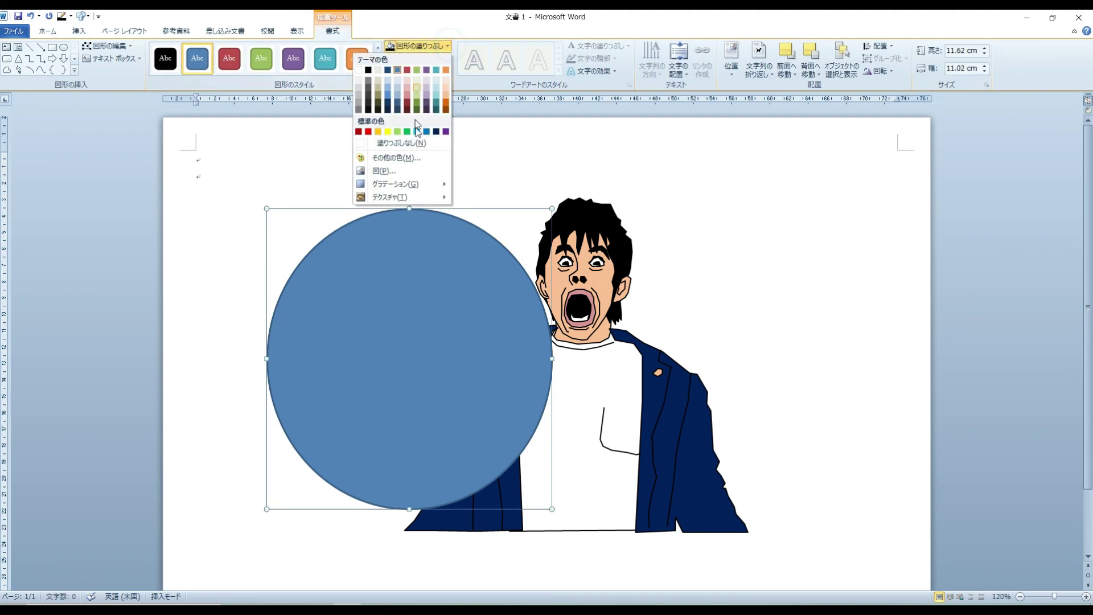
click(448, 105)
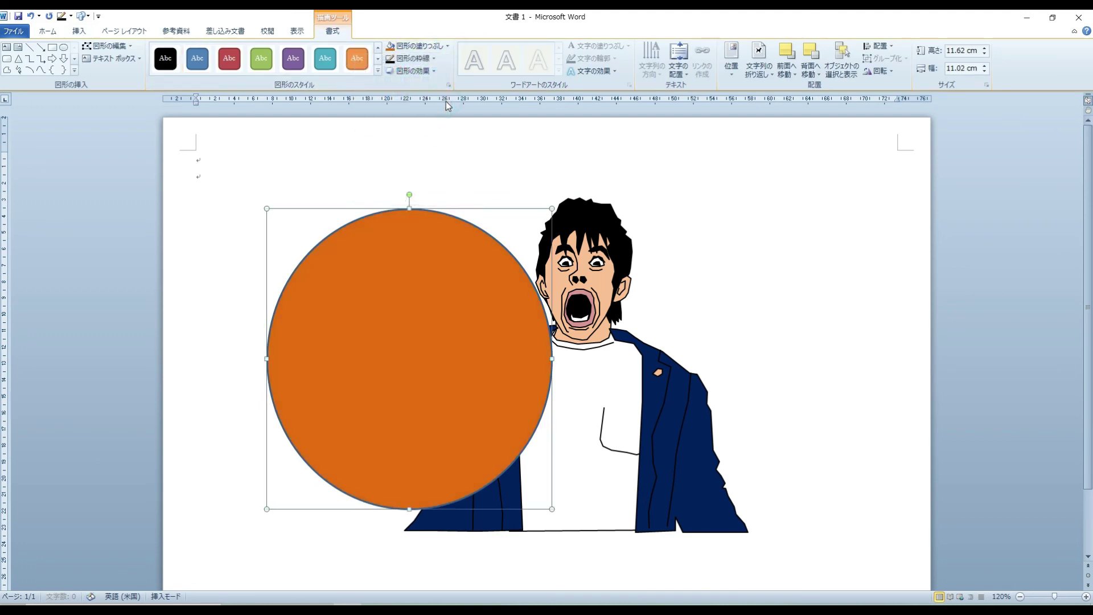
click(449, 45)
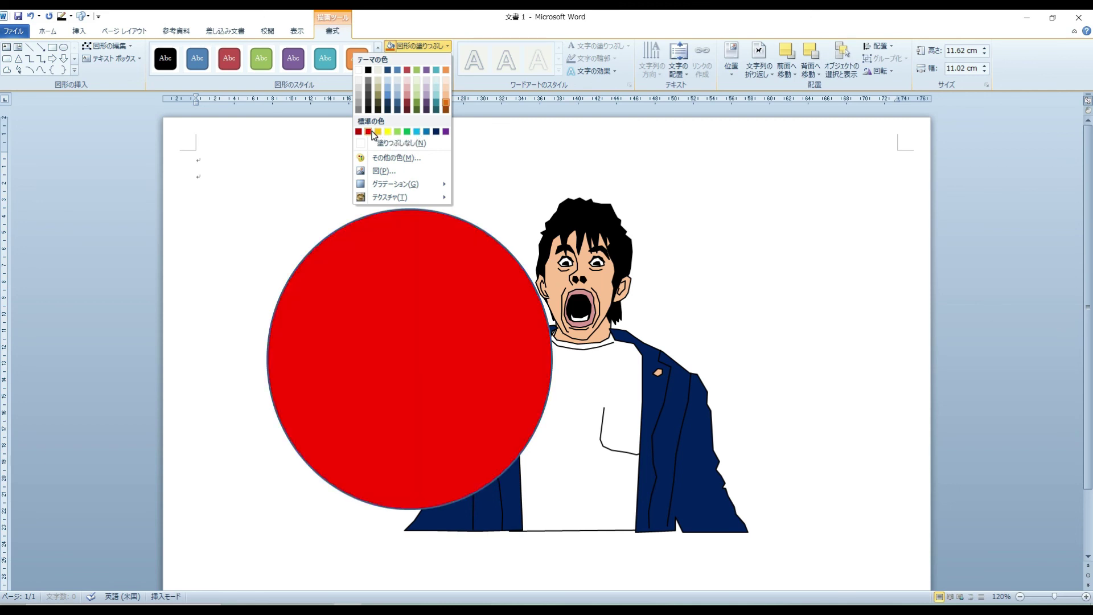
click(436, 103)
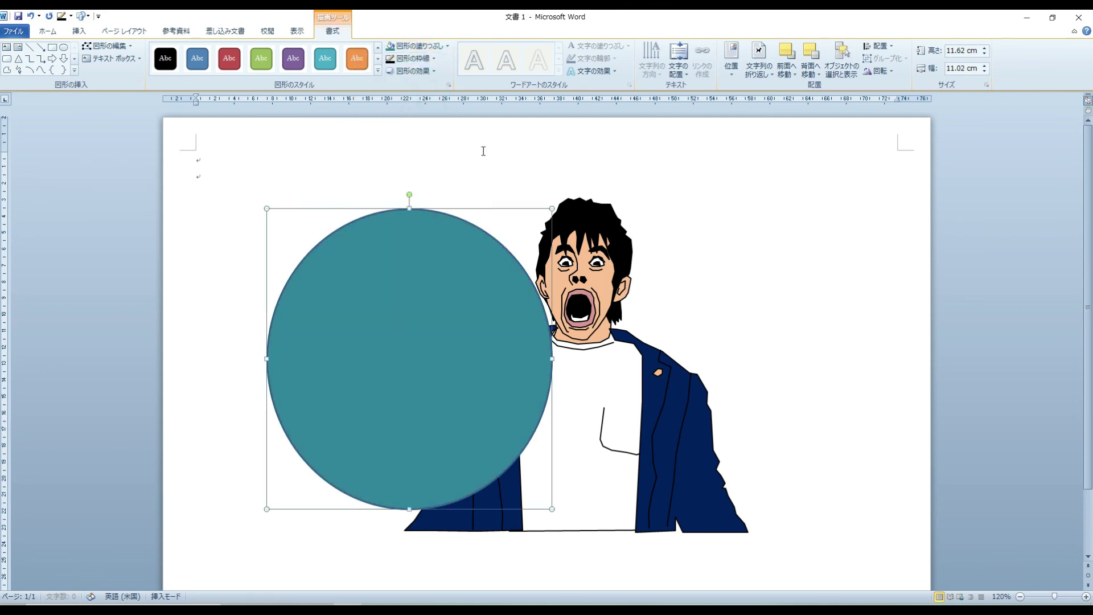
click(424, 58)
click(355, 83)
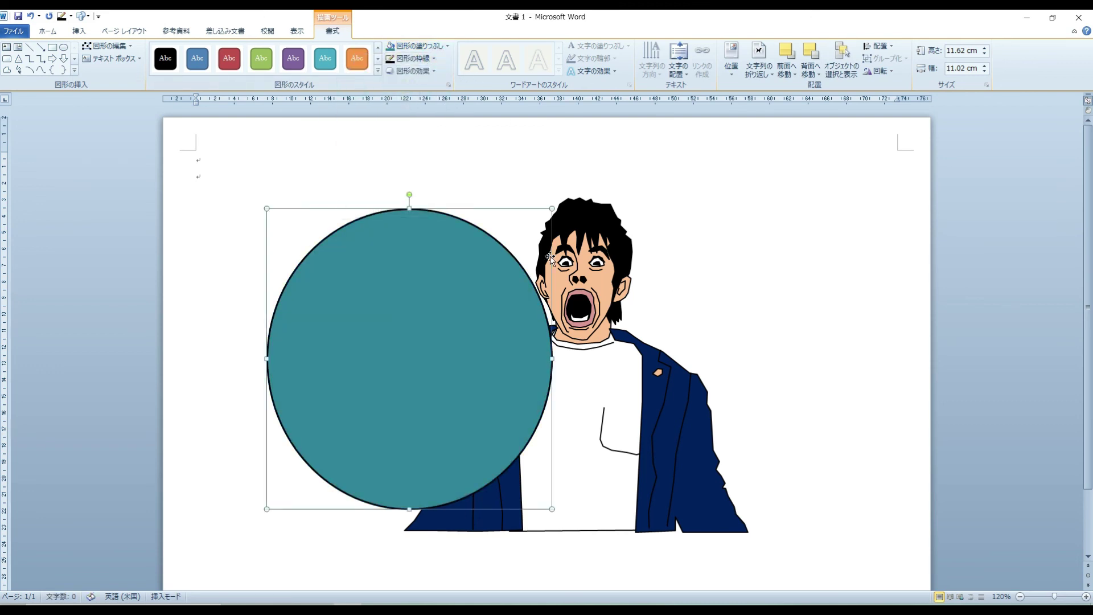
click(434, 58)
mouse_move(388, 183)
click(296, 222)
- Copy the cartoon figure over the circle and delete the original on the right
mouse_move(642, 395)
mouse_down()
mouse_move(786, 385)
mouse_move(612, 352)
mouse_move(567, 356)
mouse_up()
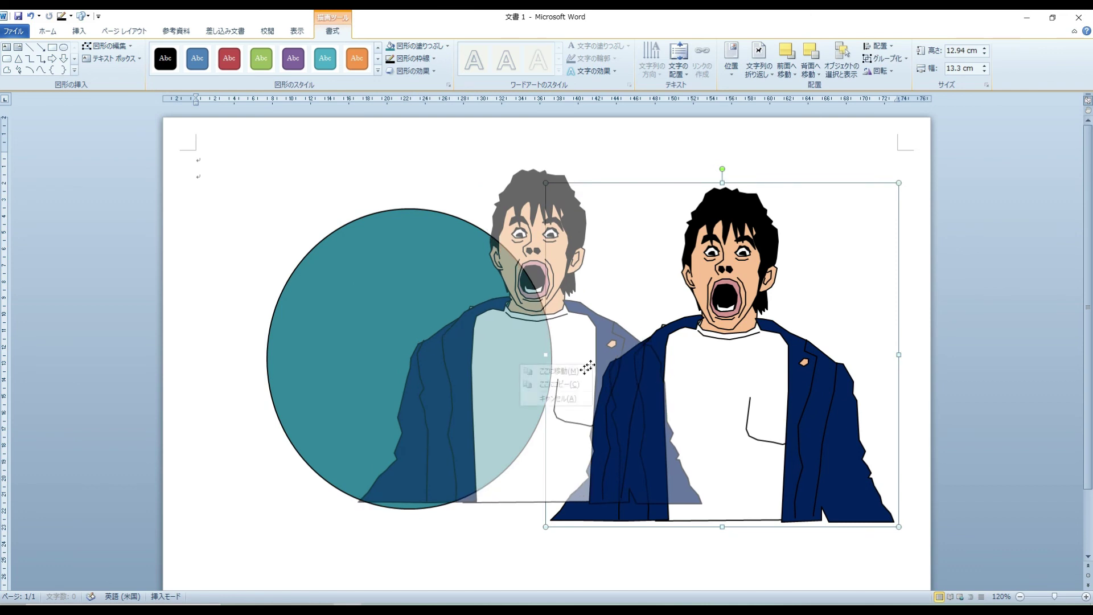
click(546, 383)
click(774, 372)
key(Delete)
- Enlarge the figure and shift and widen the circle so it sits behind his left side
drag(329, 309, 291, 321)
click(513, 344)
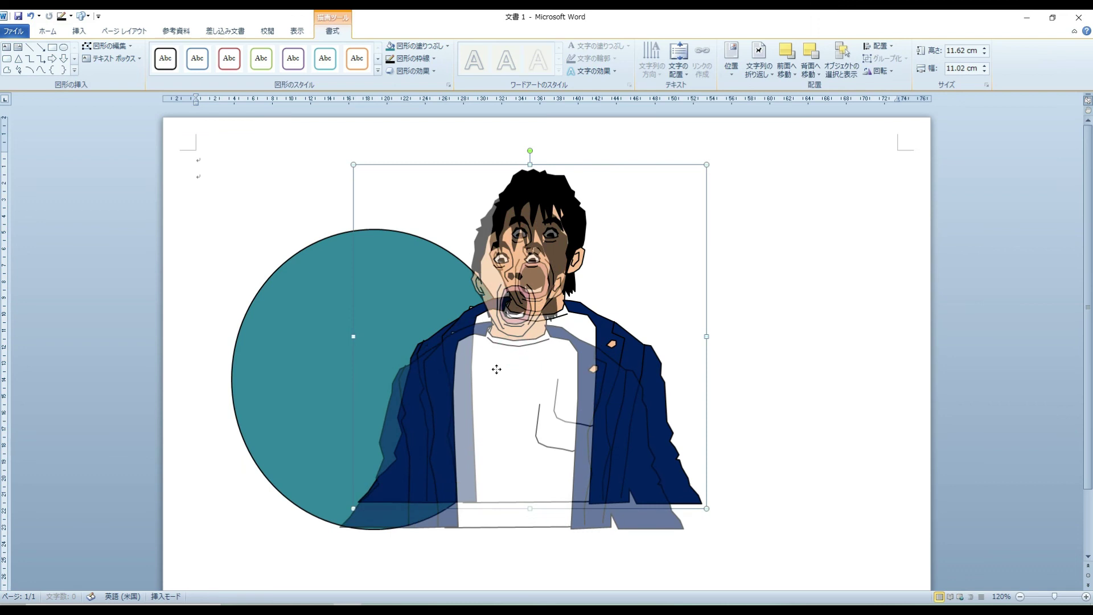
drag(512, 344, 496, 367)
drag(690, 189, 708, 181)
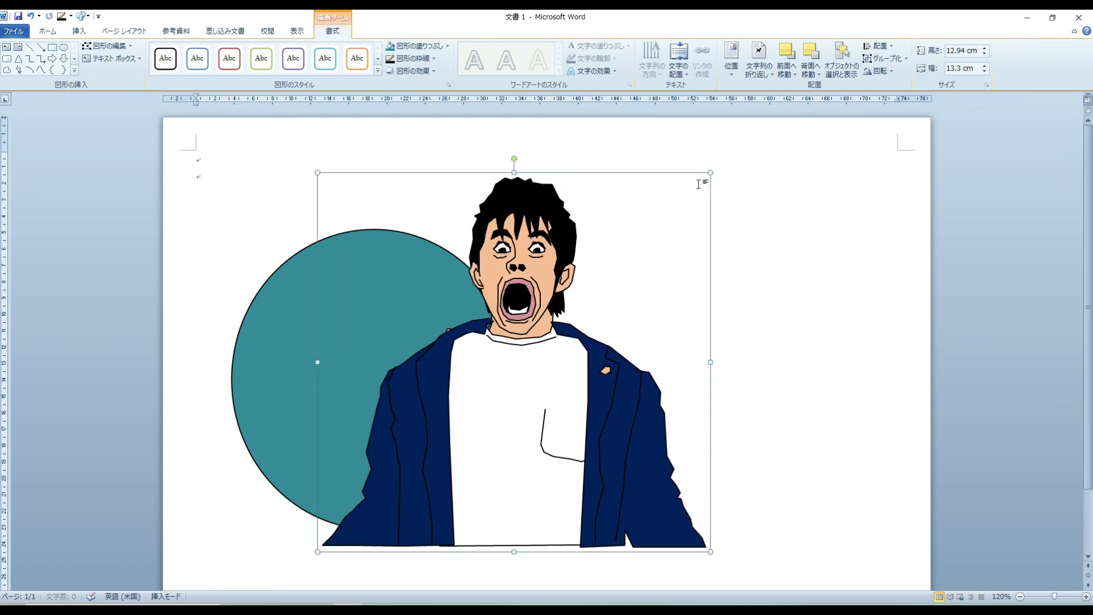
click(824, 280)
click(322, 327)
drag(313, 330, 293, 341)
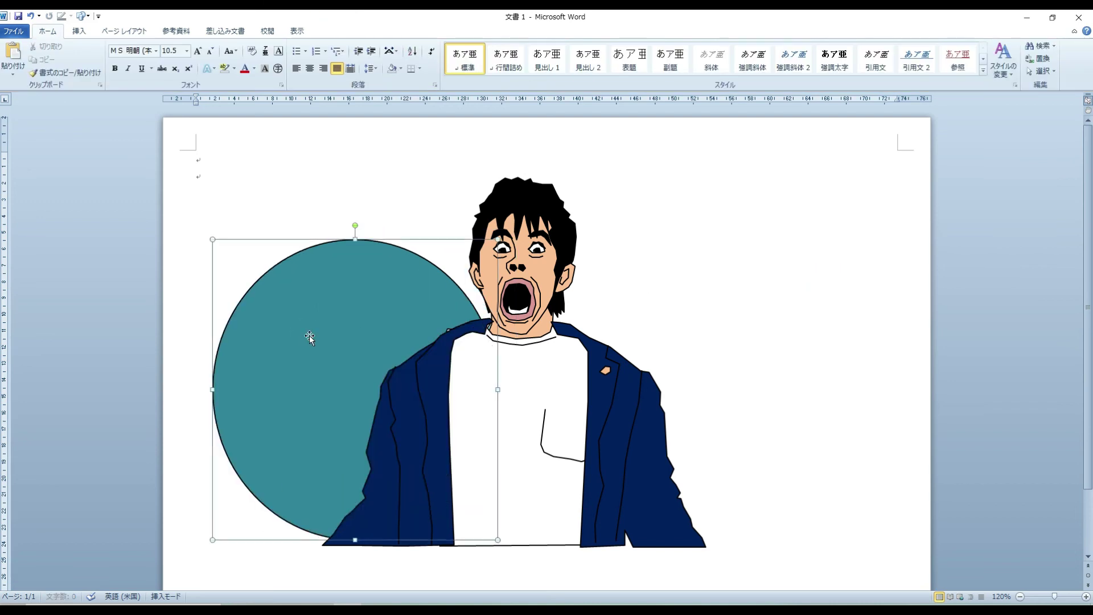
drag(212, 390, 207, 391)
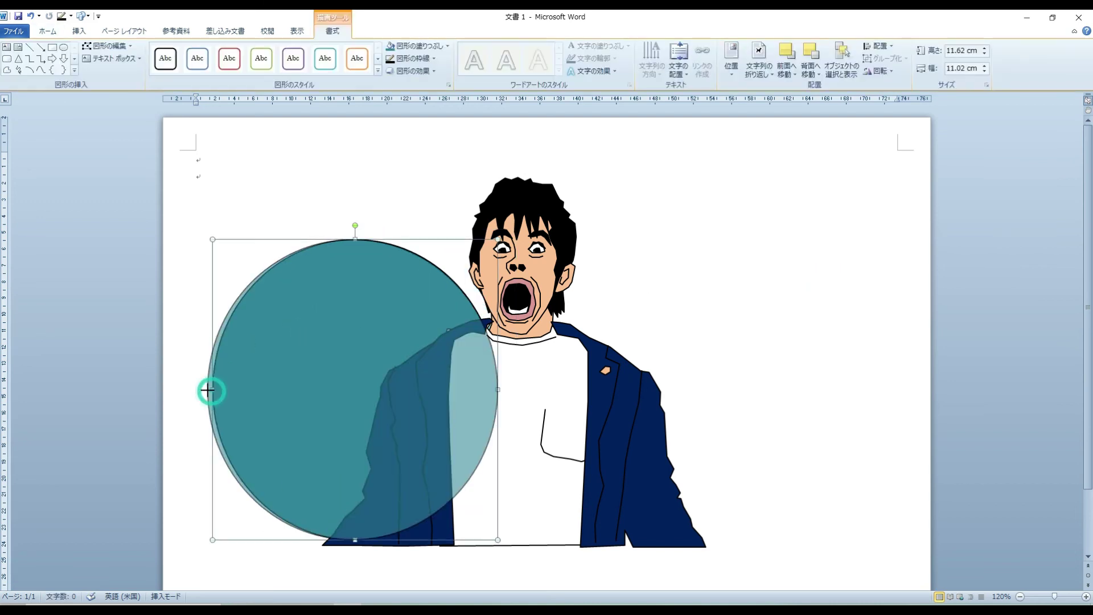
click(814, 361)
scroll(732, 361, down, 2)
scroll(732, 363, up, 2)
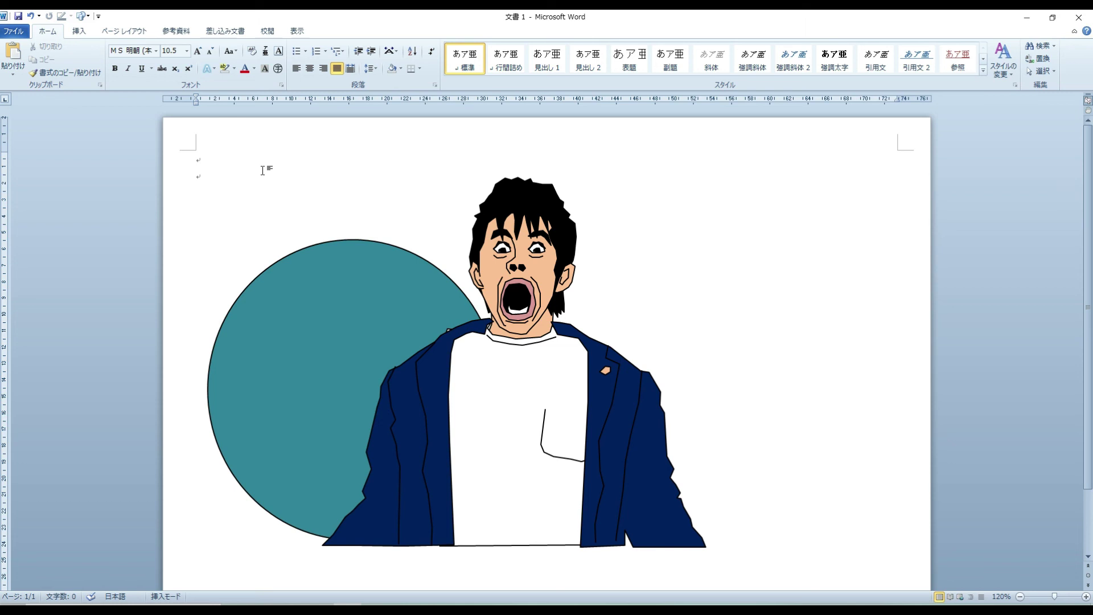
- Insert a WordArt text box and clear its placeholder text
click(78, 31)
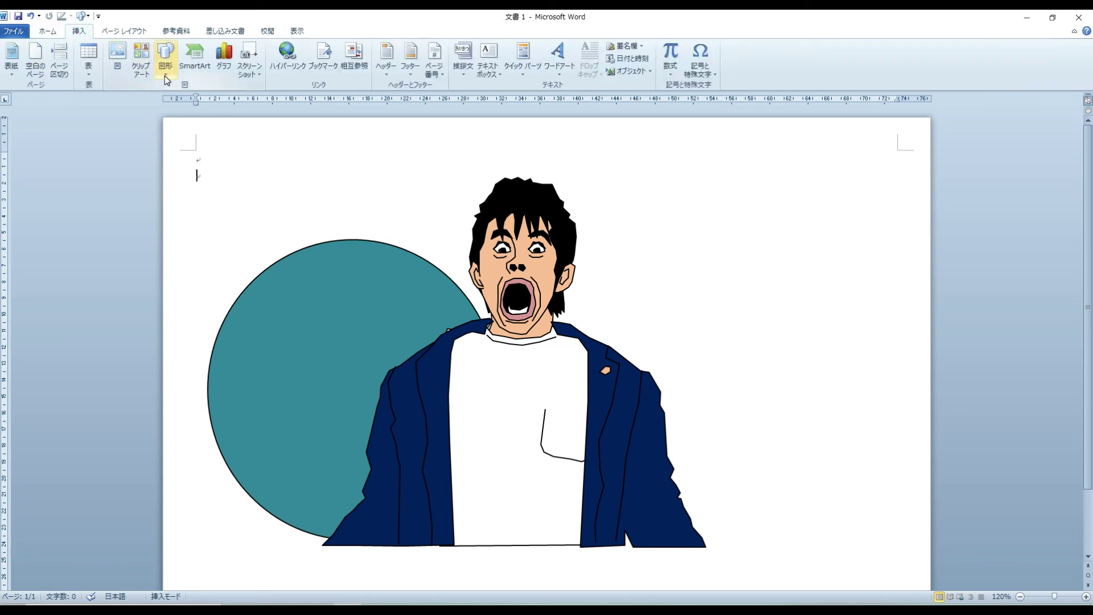
click(568, 53)
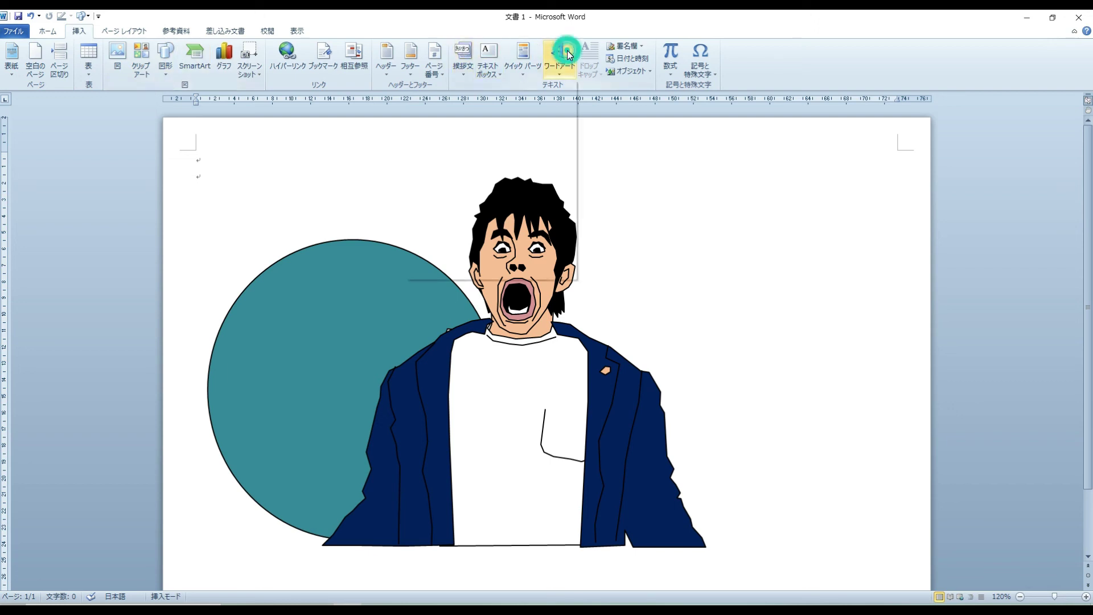
click(423, 97)
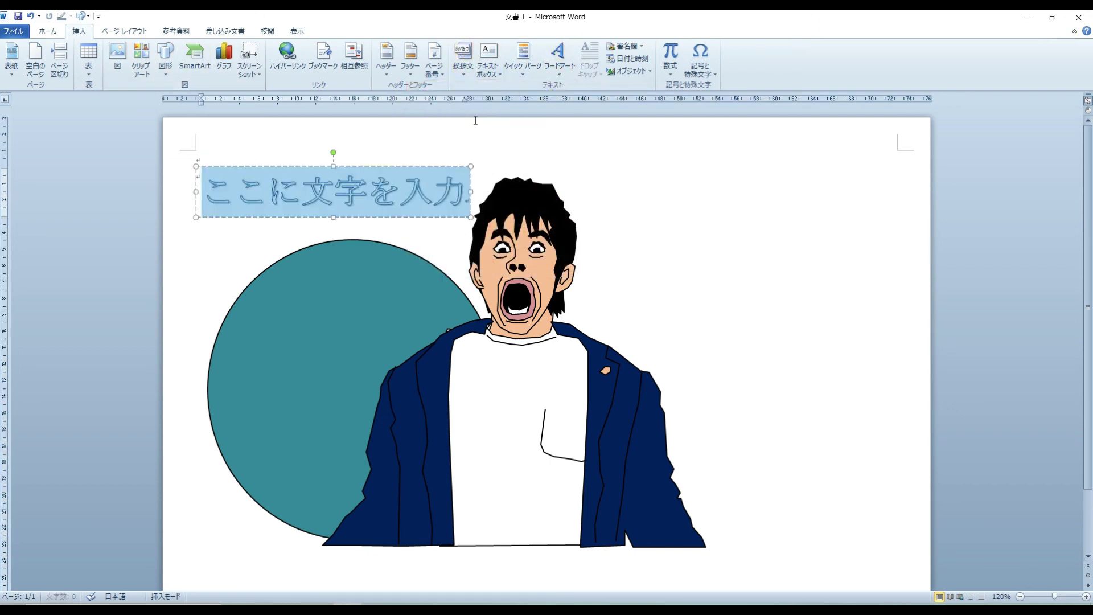
key(Delete)
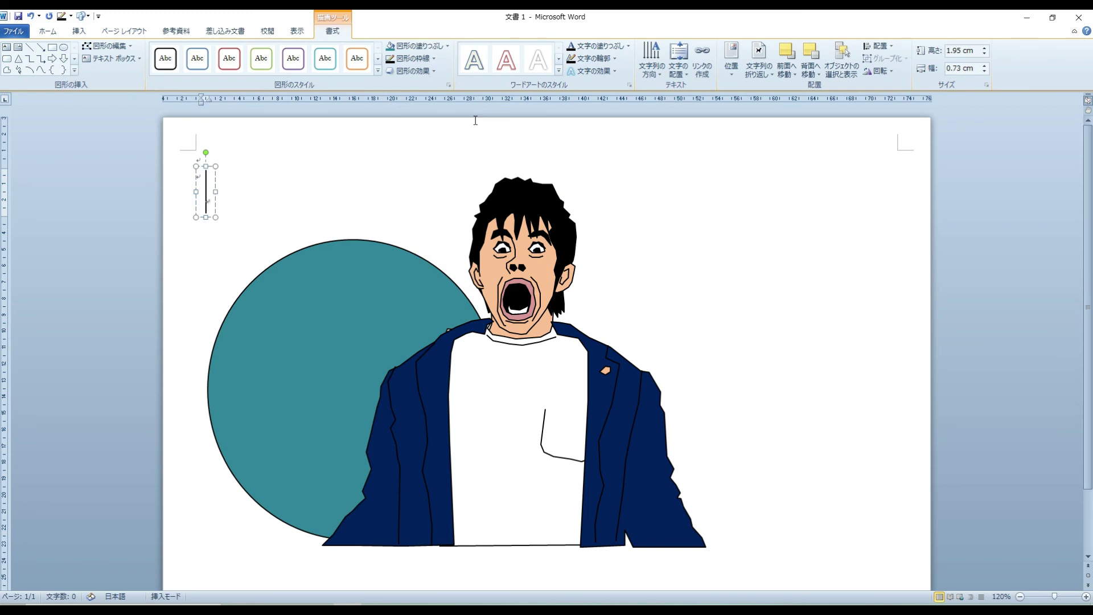
- Enter the person's surname and given name in kanji, remove the extra line, and select it
text(いまい)
key(space)
key(Return)
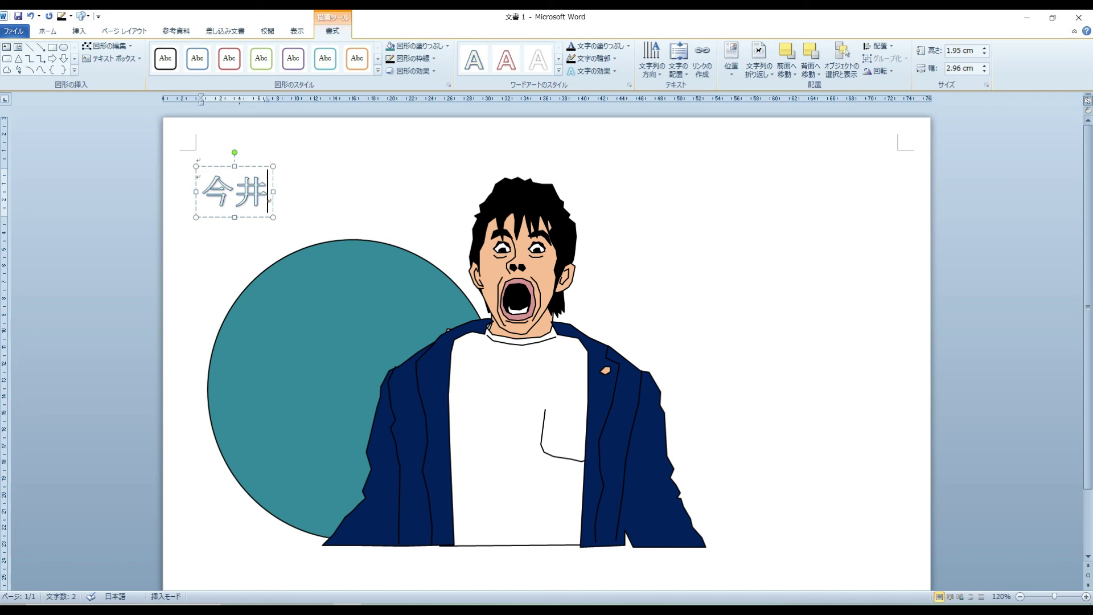
text(katsu)
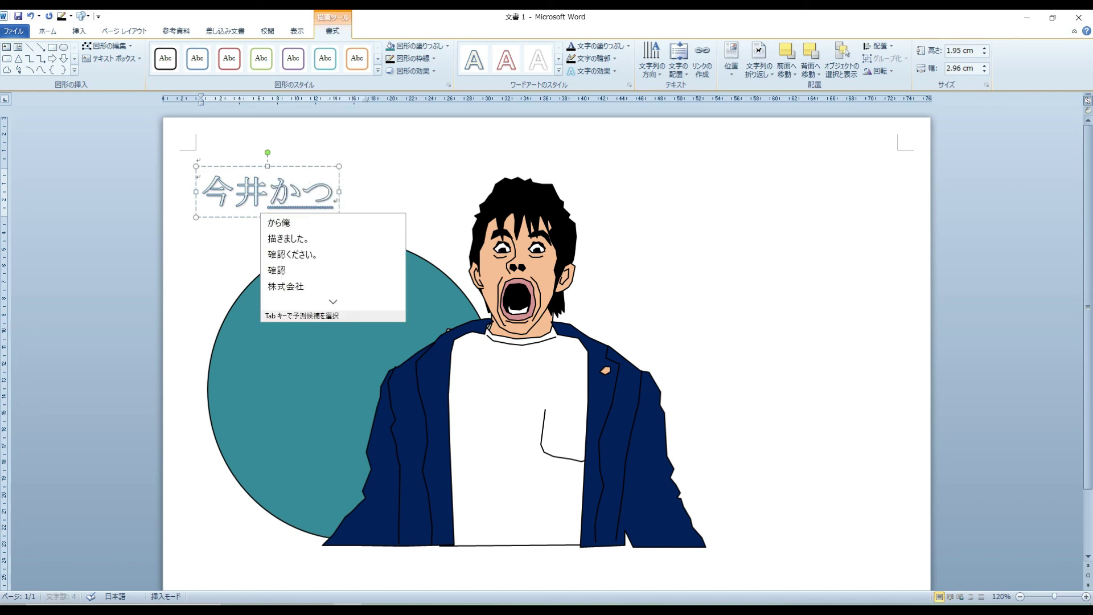
text(yo)
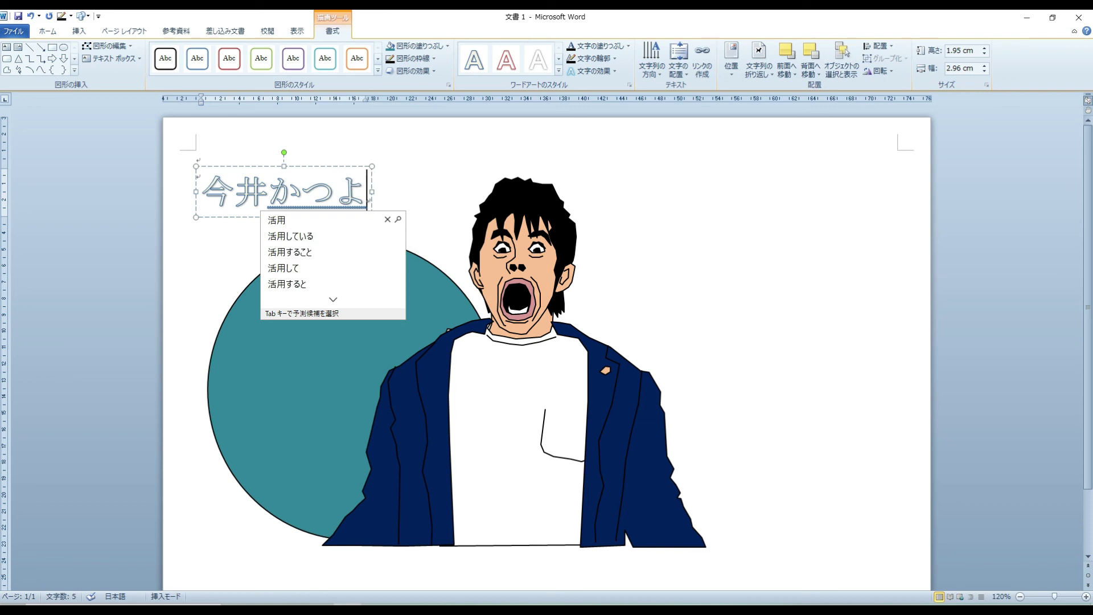
key(BackSpace)
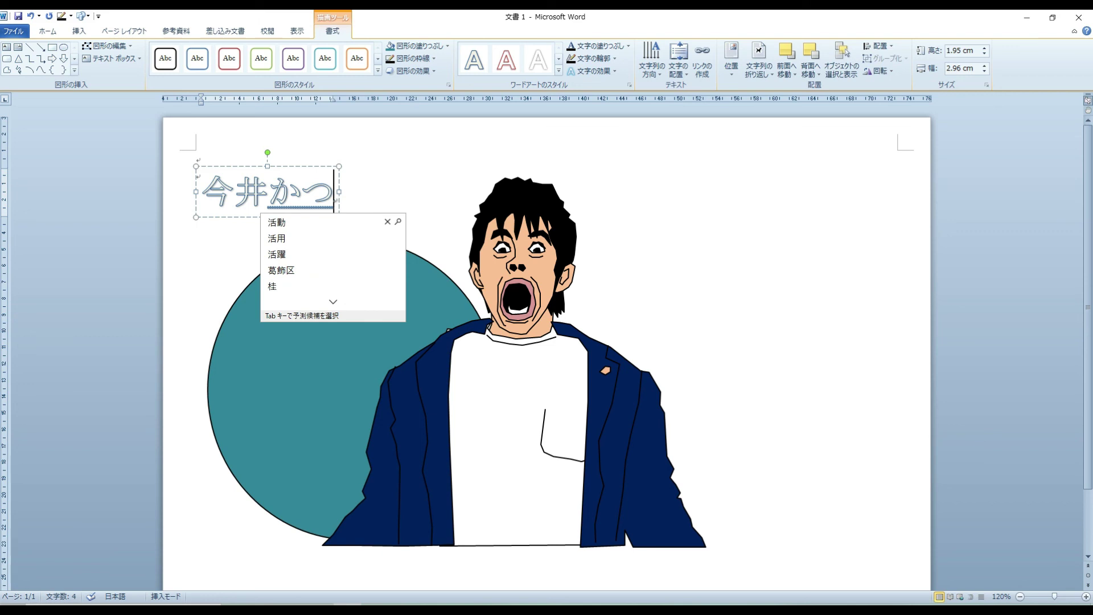
text(t)
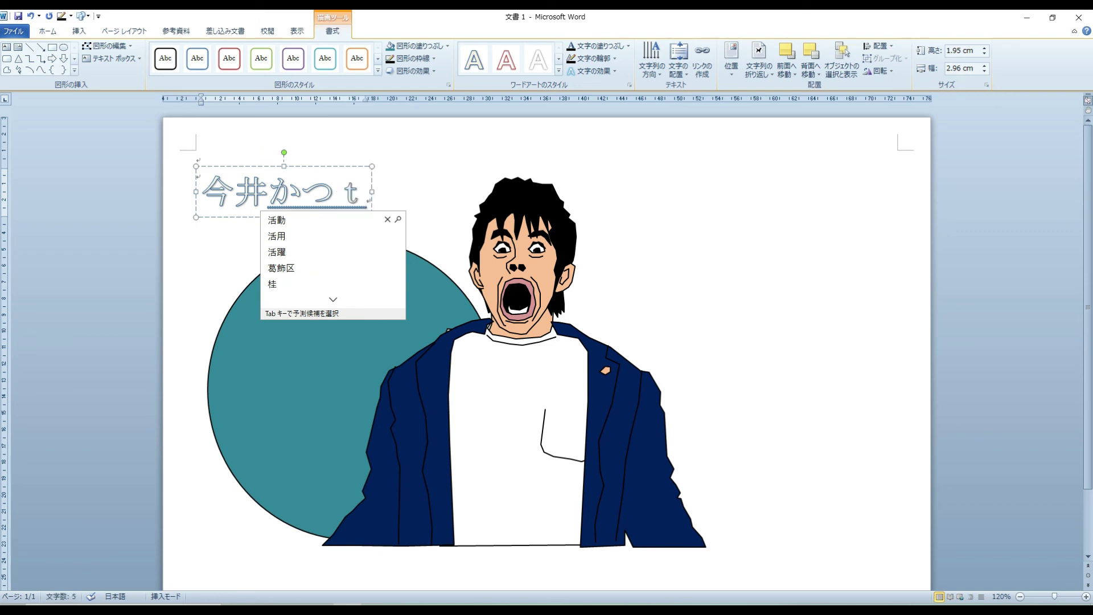
text(o)
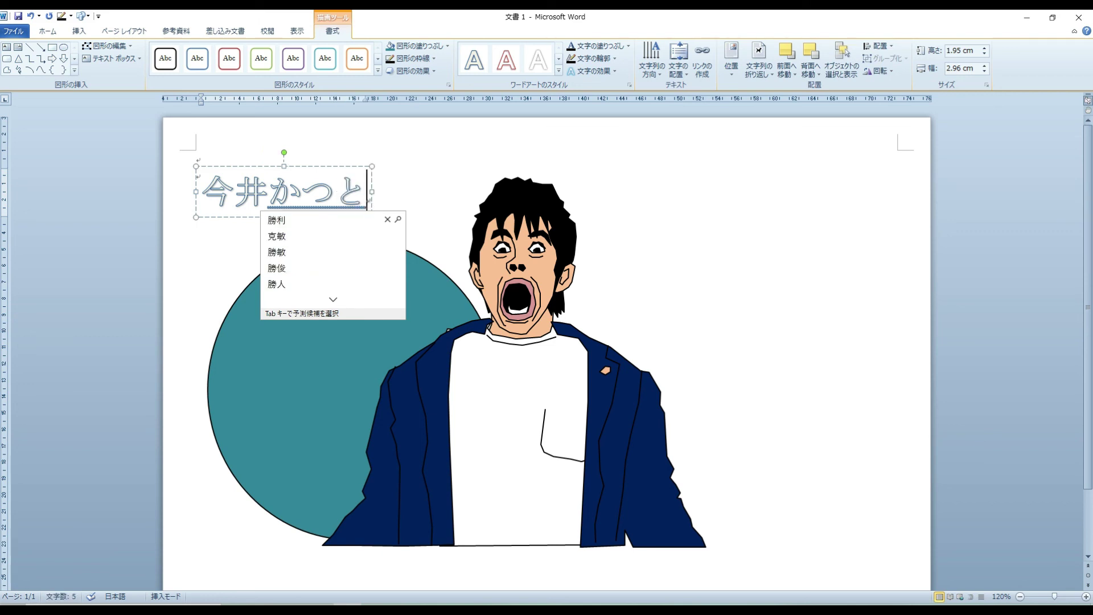
text(si)
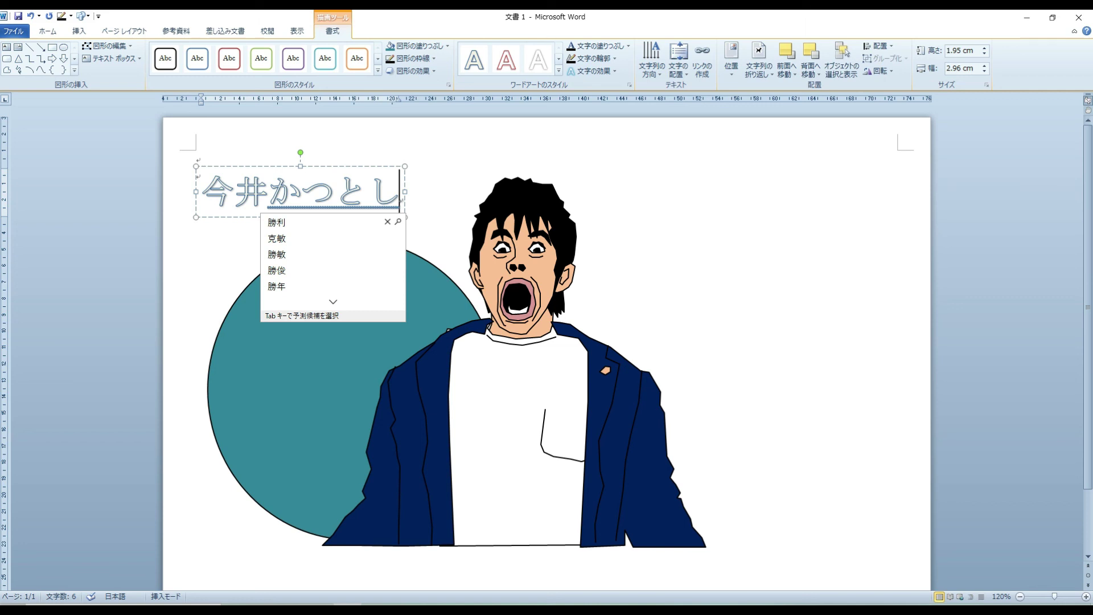
click(278, 271)
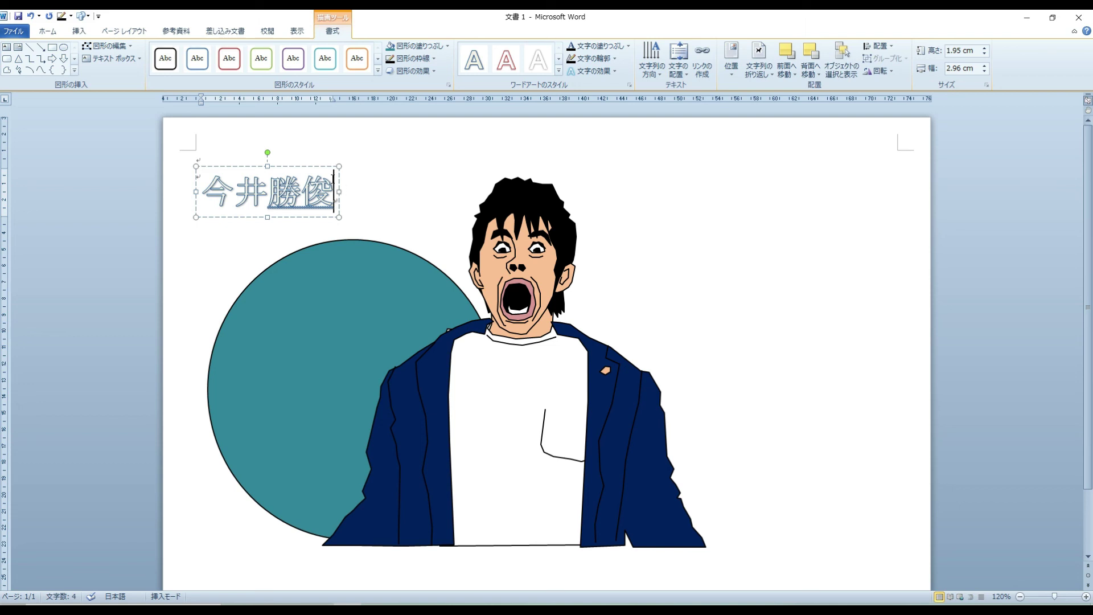
key(Return)
key(Return)
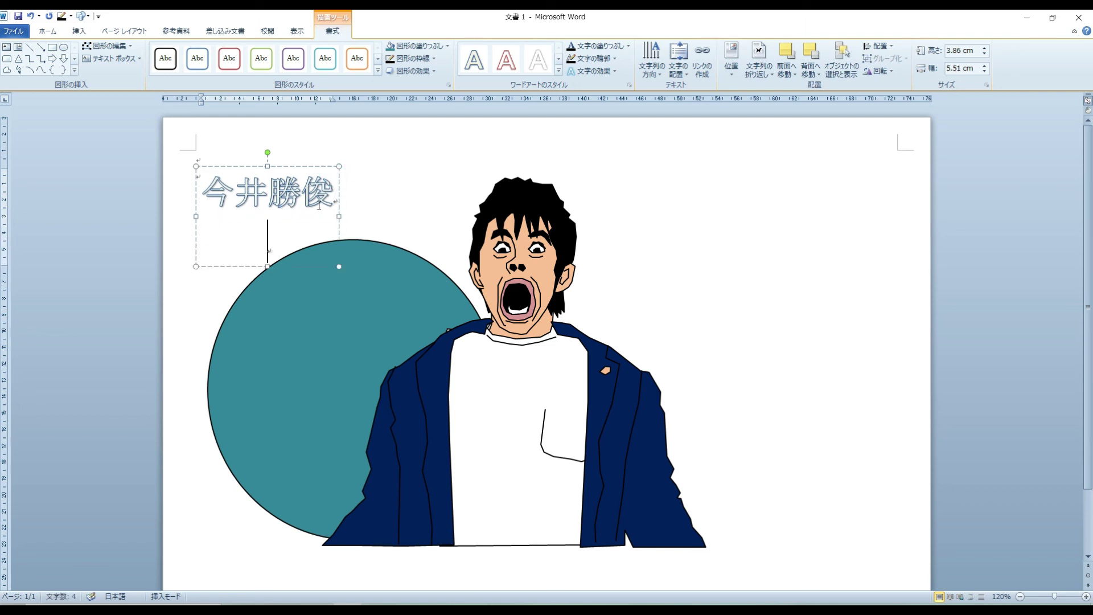
key(BackSpace)
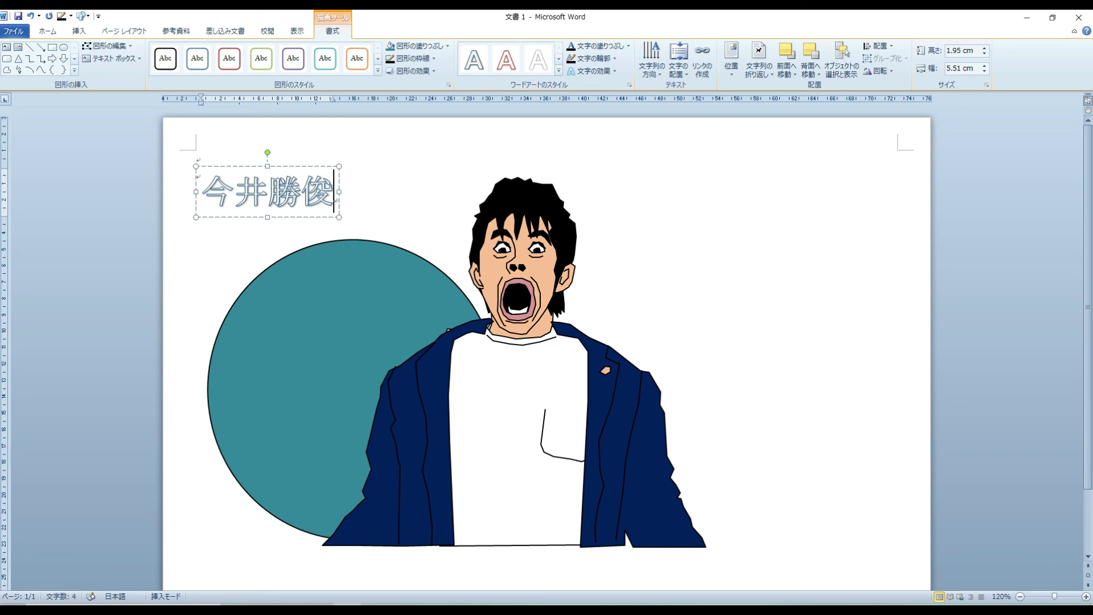
drag(333, 191, 200, 191)
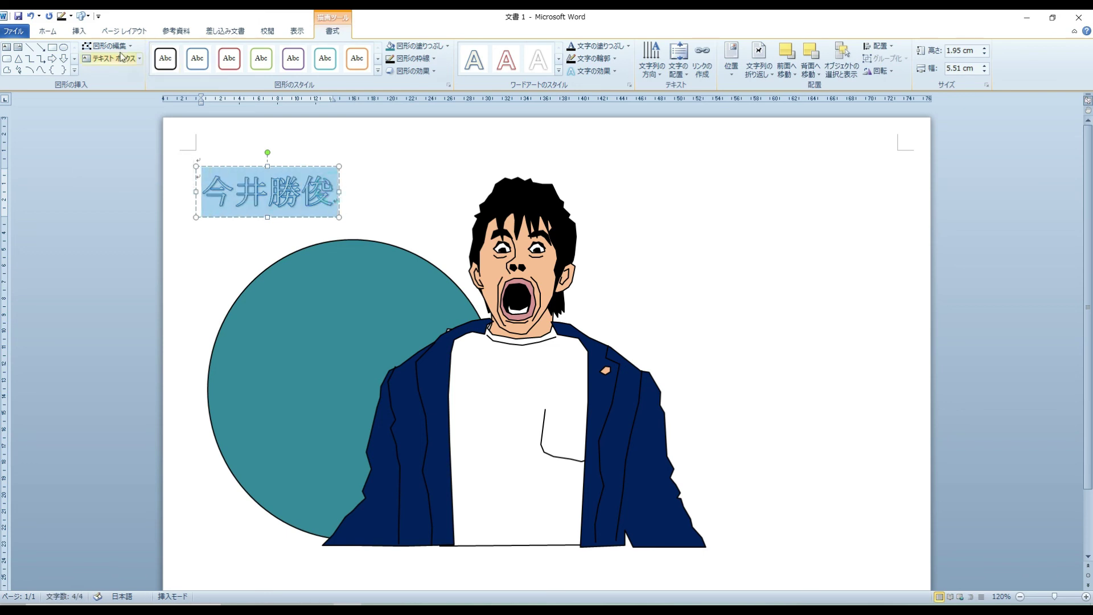
- Set the name's font to HGP創英角ポップ体 at 72 pt
click(47, 31)
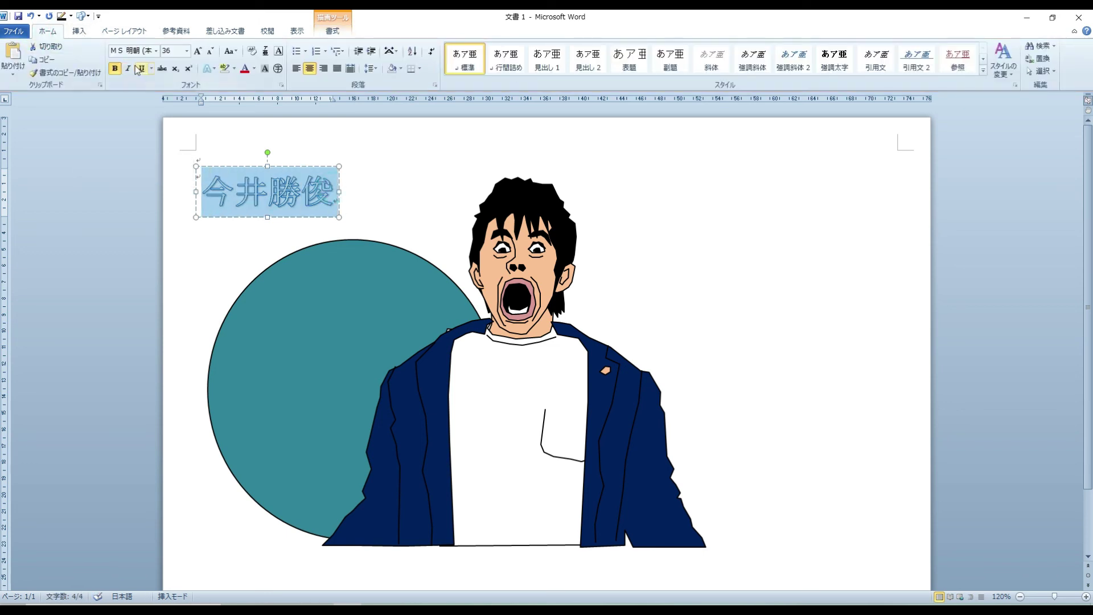
click(155, 51)
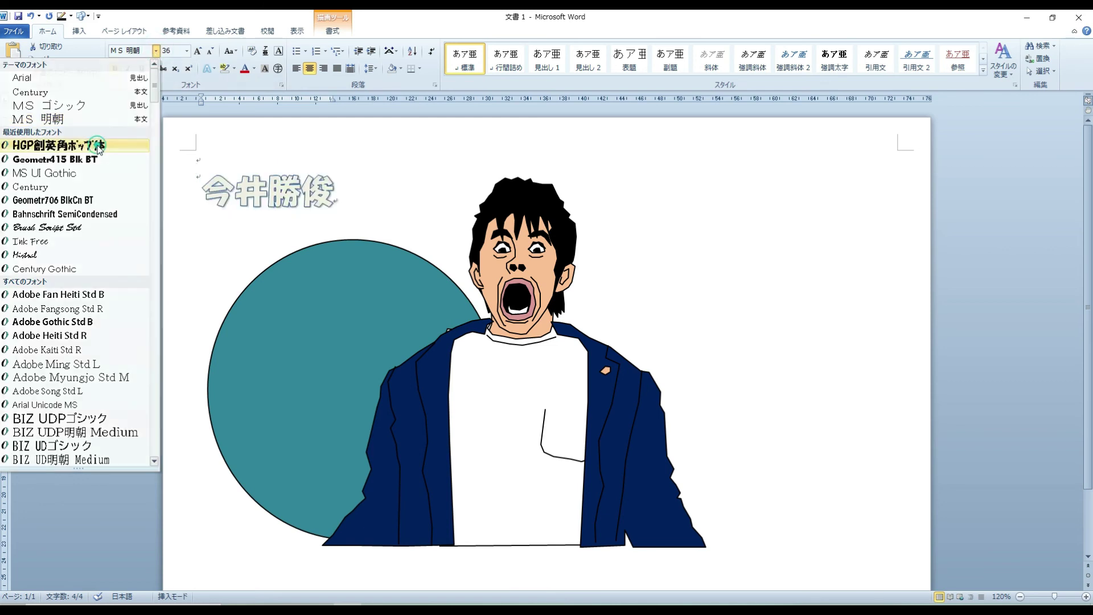
click(57, 145)
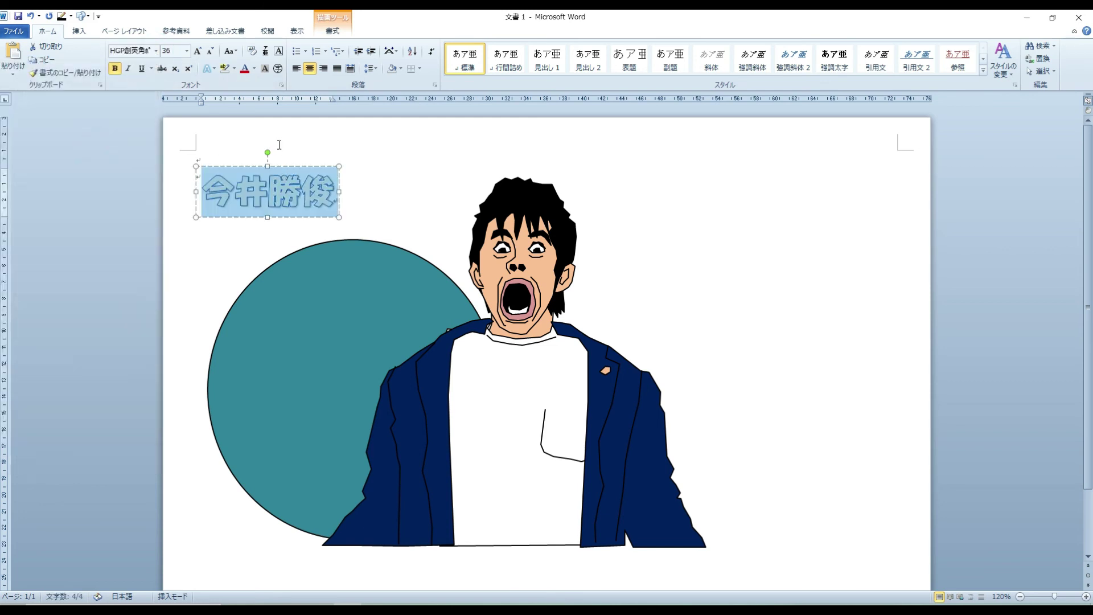
click(186, 50)
click(170, 238)
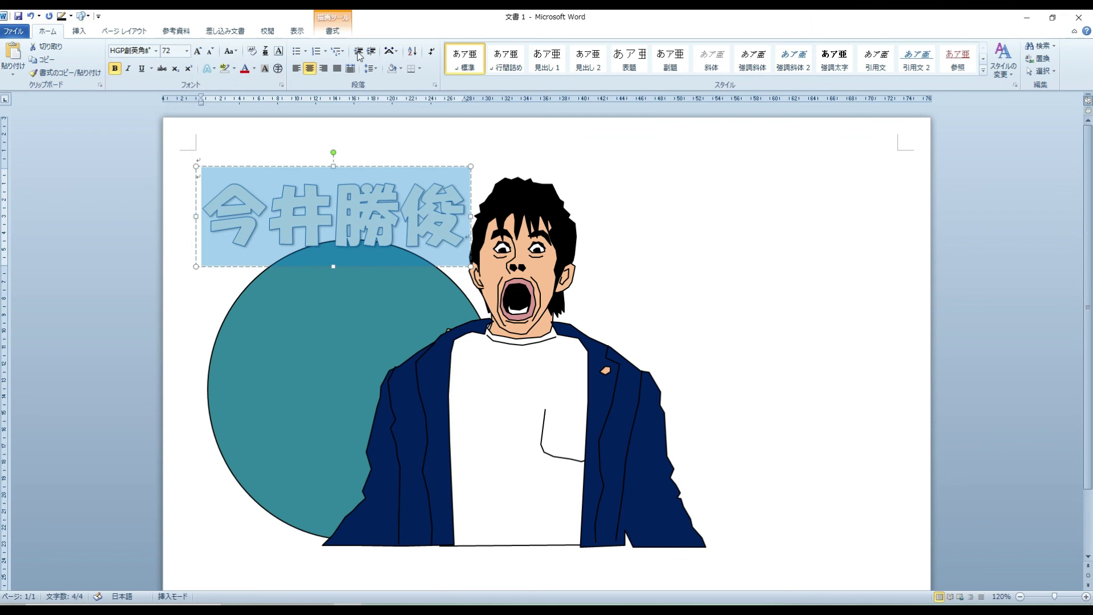
- Change the text outline colour so the lettering shows black with a shadow
click(333, 31)
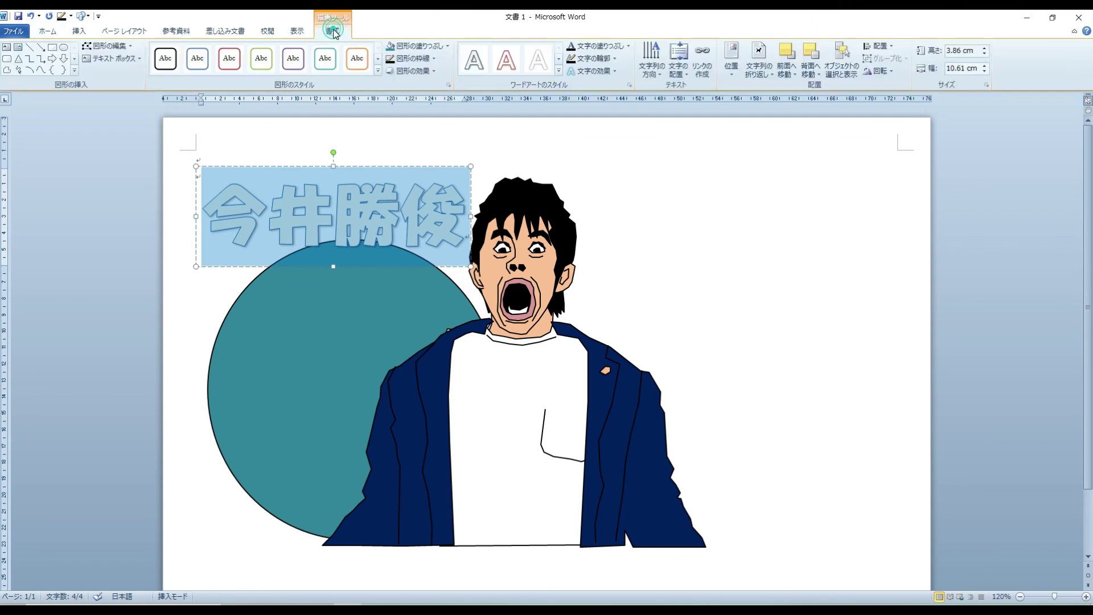
click(433, 58)
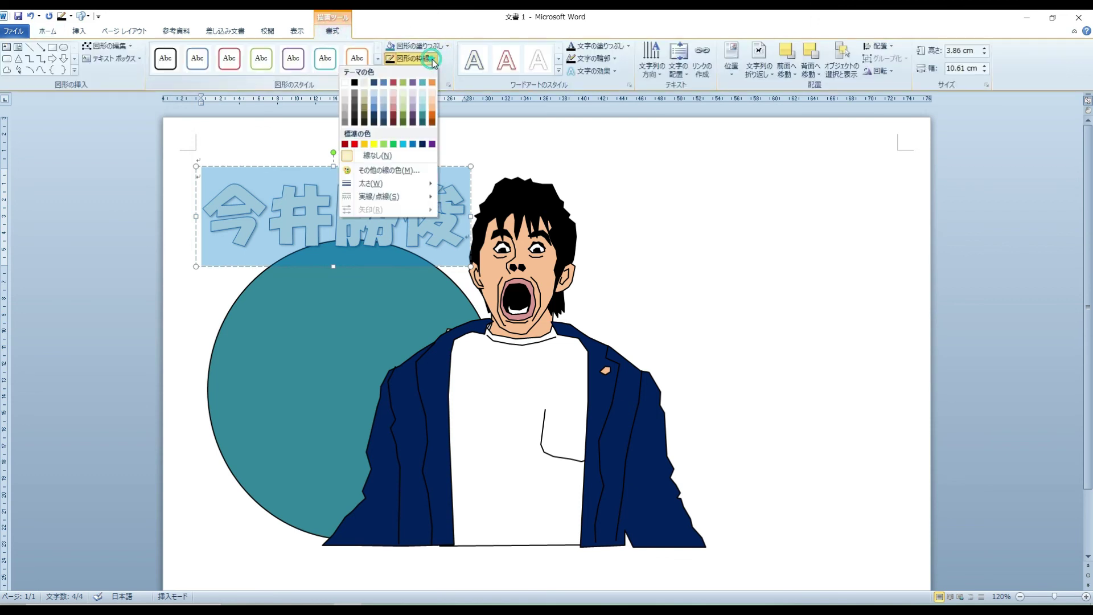
click(365, 116)
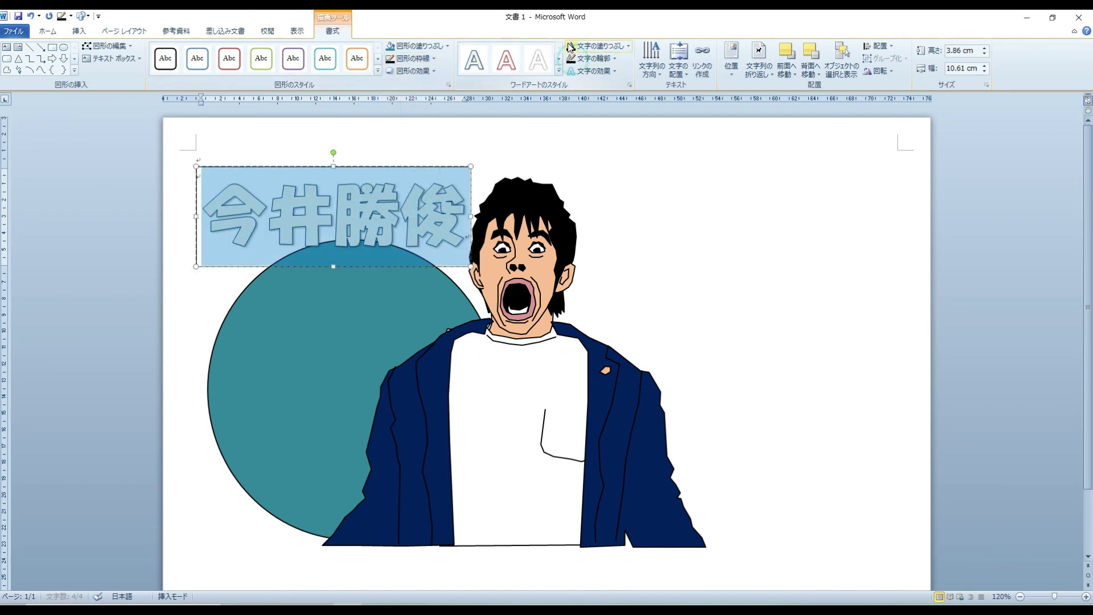
click(446, 195)
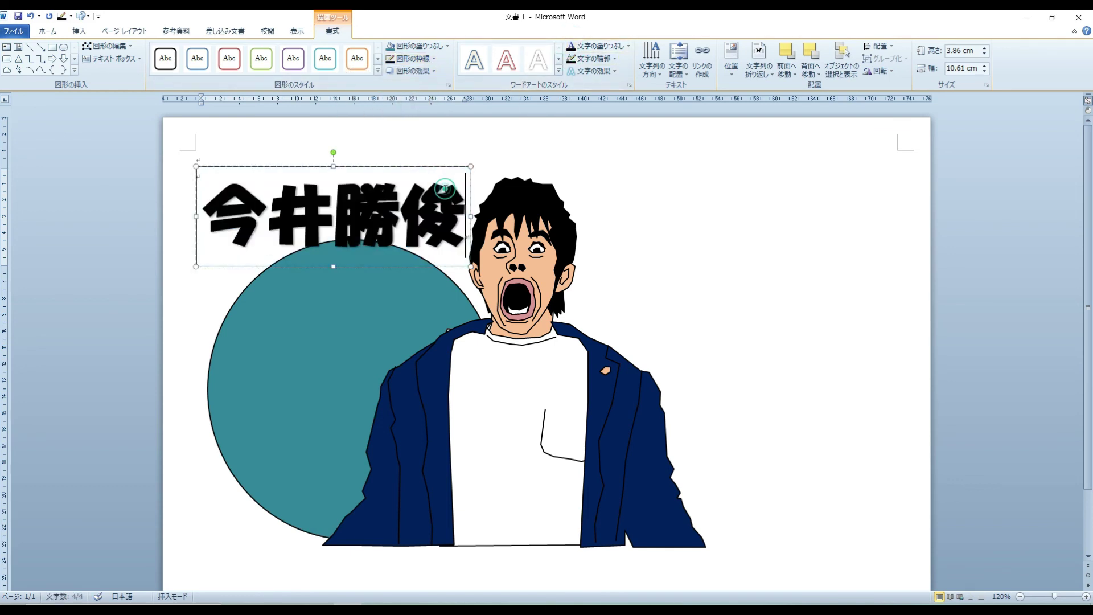
click(435, 67)
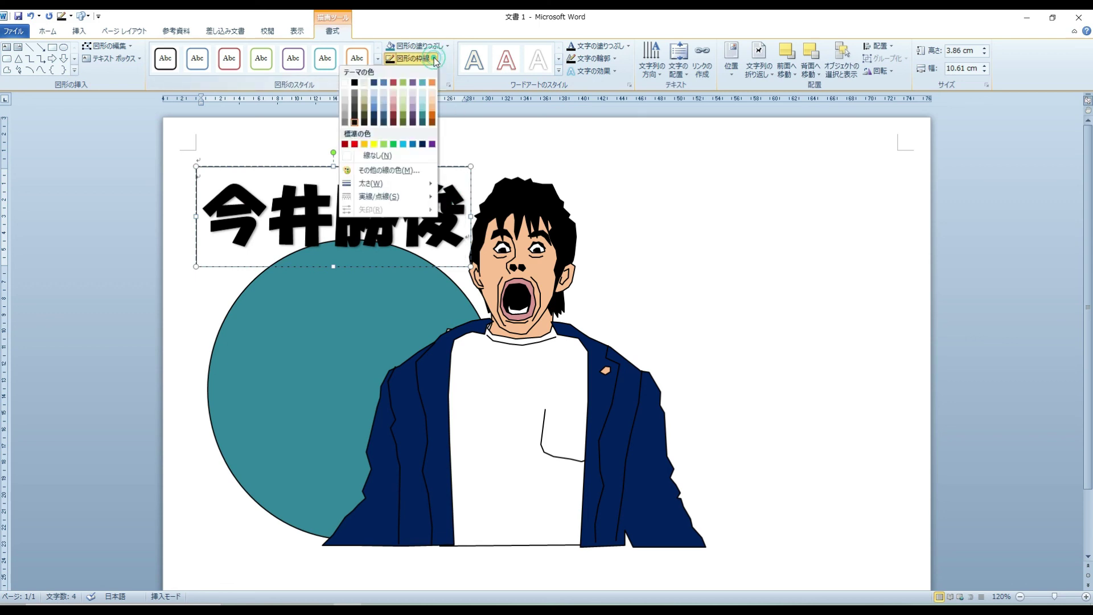
click(346, 86)
key(Escape)
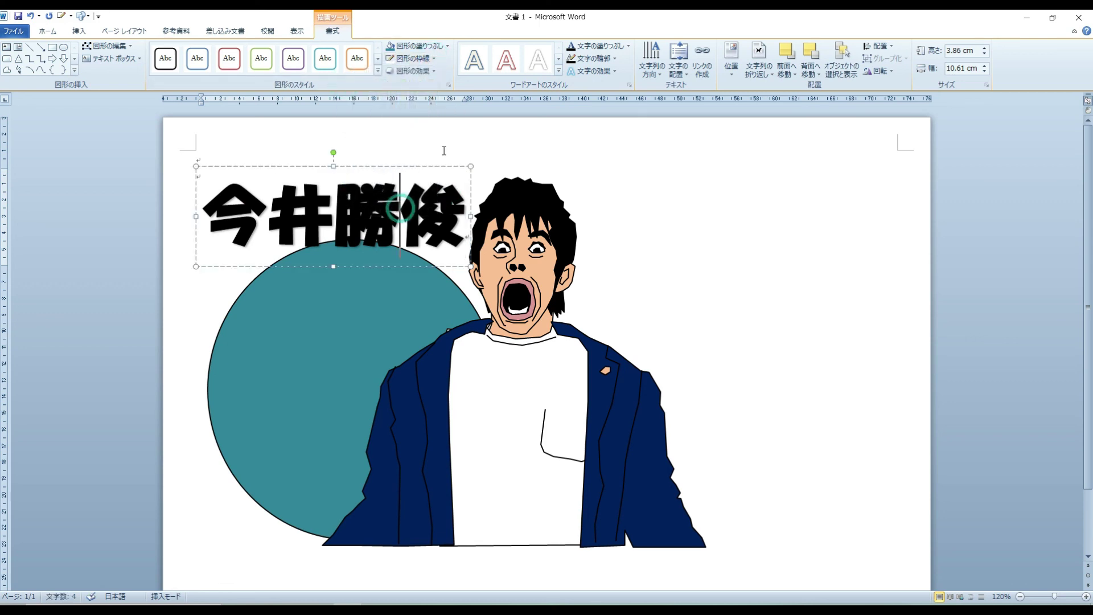
- Move the caption to the lower right and make a red-filled copy of it
mouse_move(768, 439)
mouse_down()
mouse_move(790, 469)
mouse_move(766, 400)
mouse_up()
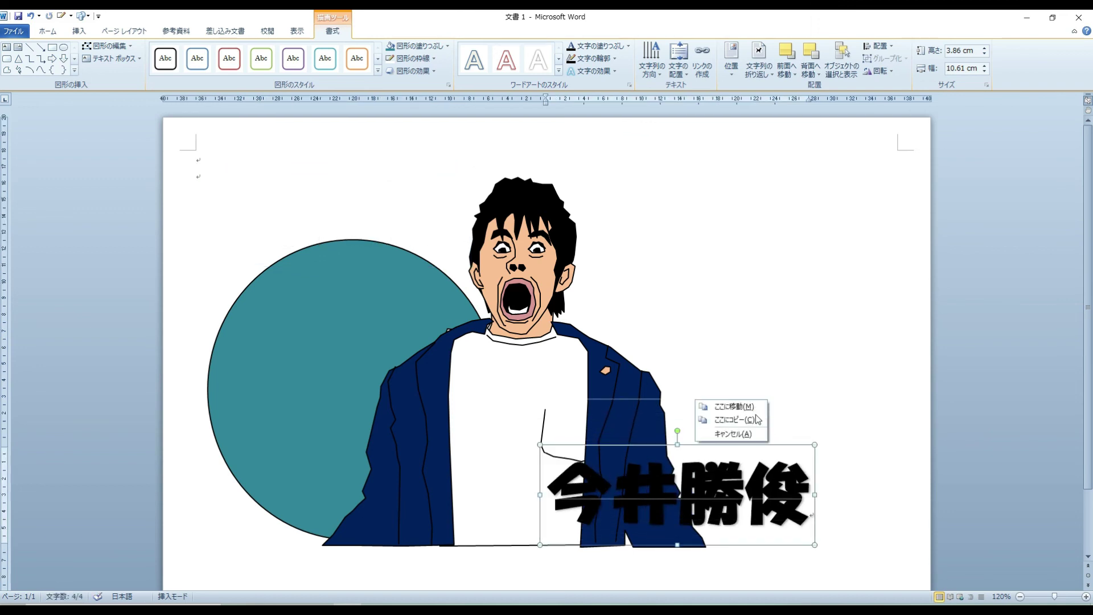
click(760, 422)
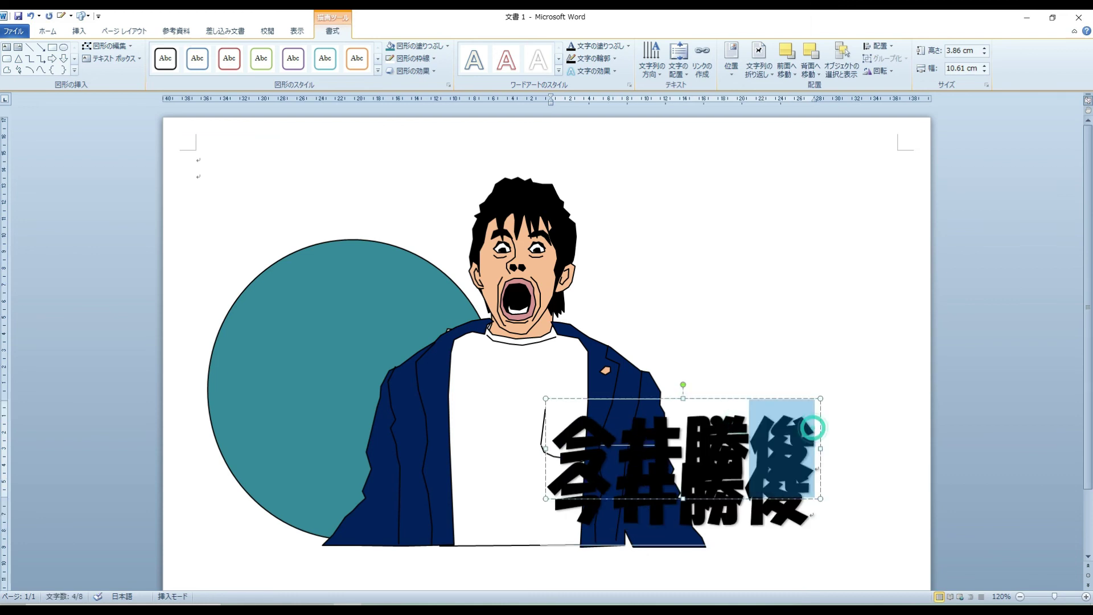
drag(814, 427, 490, 430)
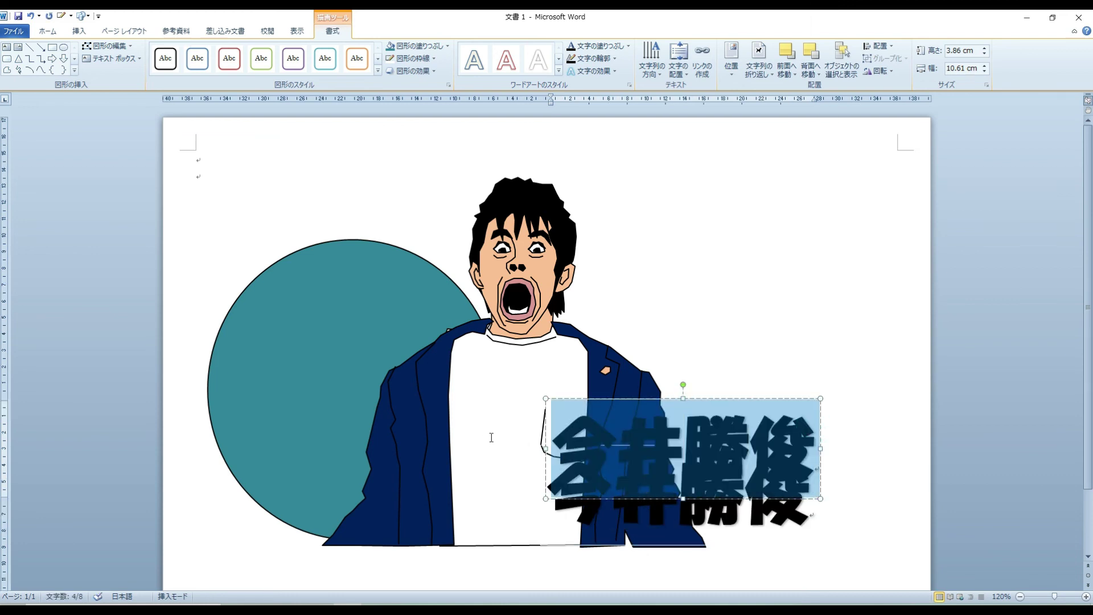
click(631, 50)
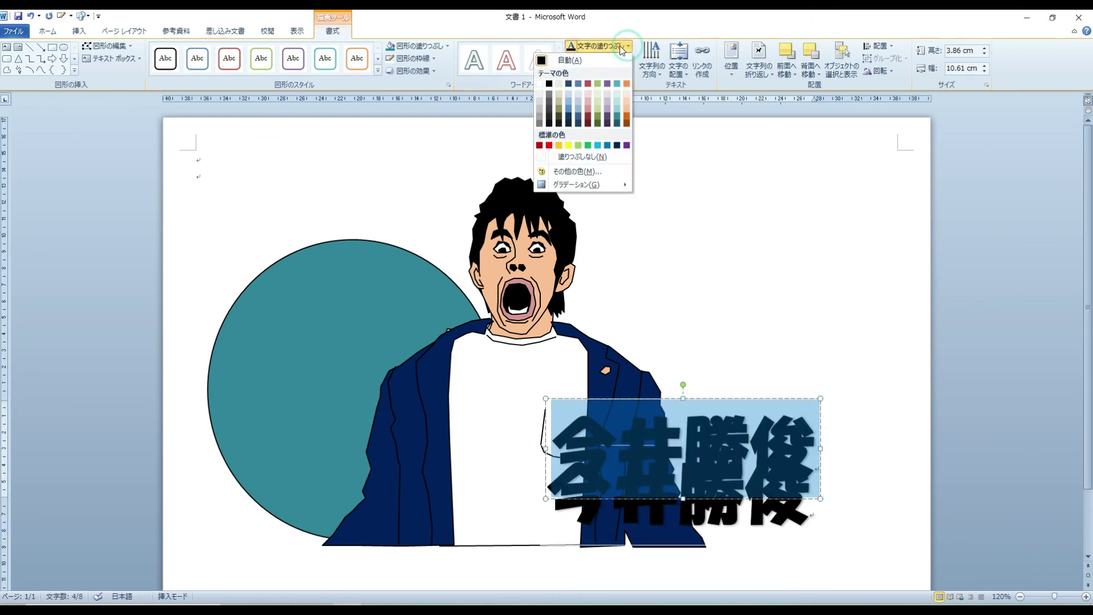
click(554, 146)
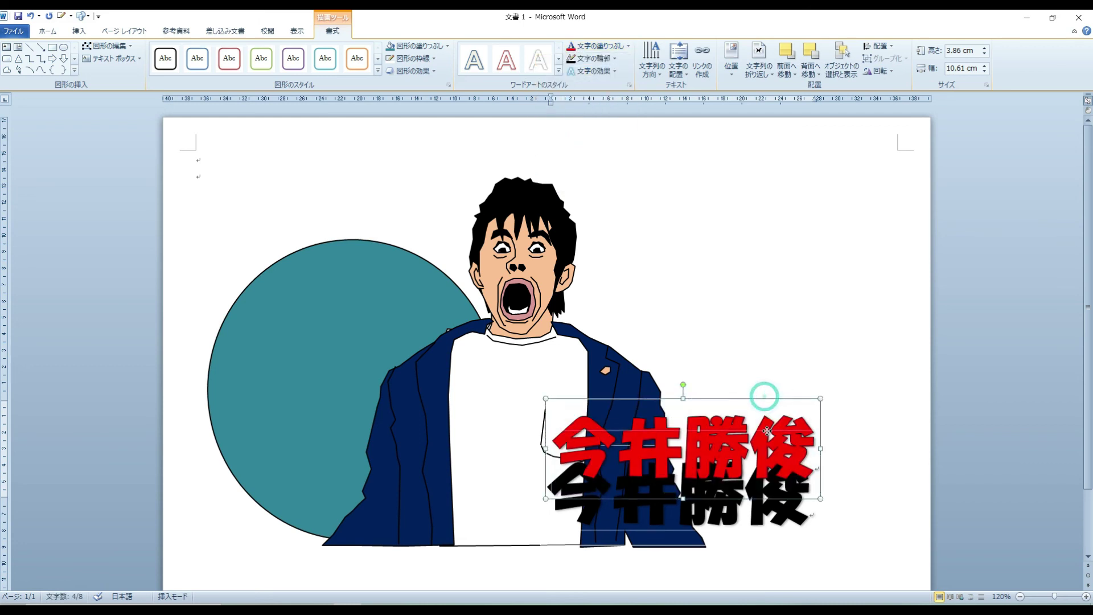
- Lay the red copy slightly offset over the black caption and remove its box outline
drag(765, 399, 766, 436)
key(ctrl+Down)
key(ctrl+Down)
key(ctrl+Left)
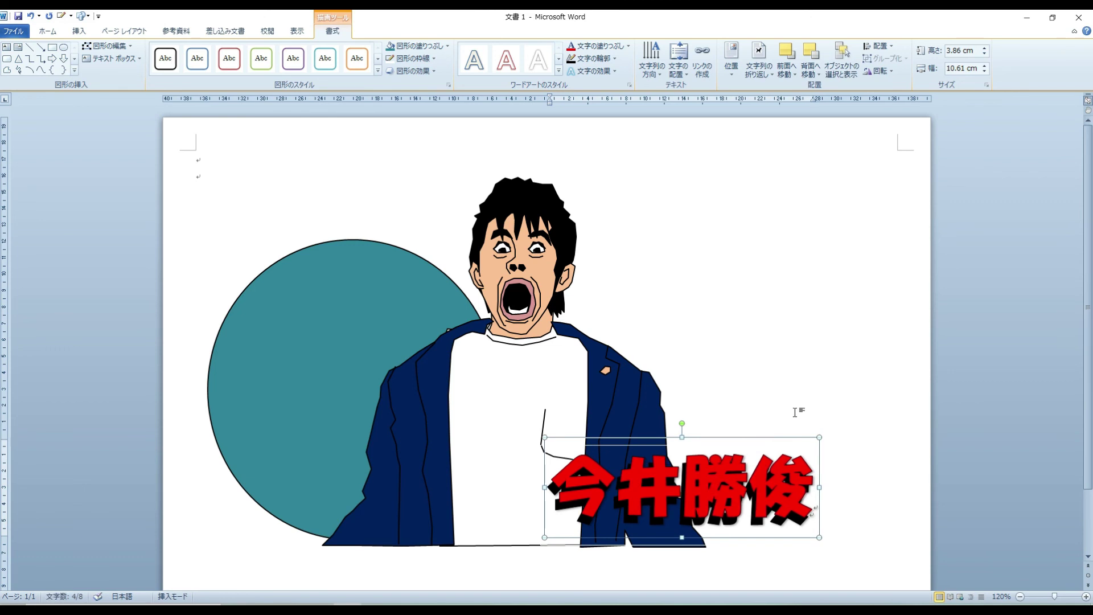
click(834, 374)
click(847, 331)
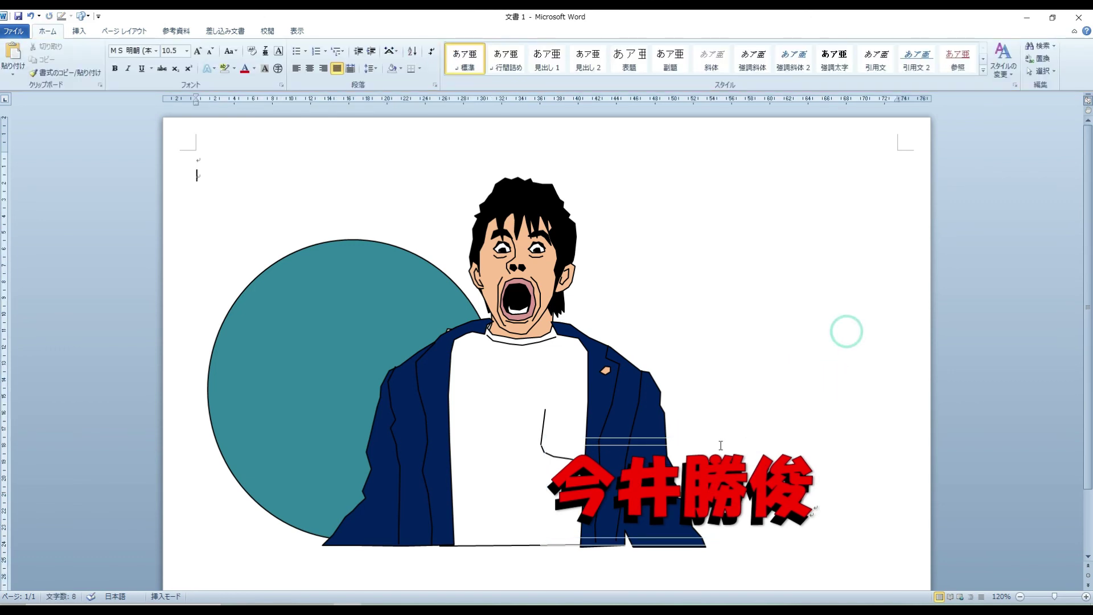
click(655, 447)
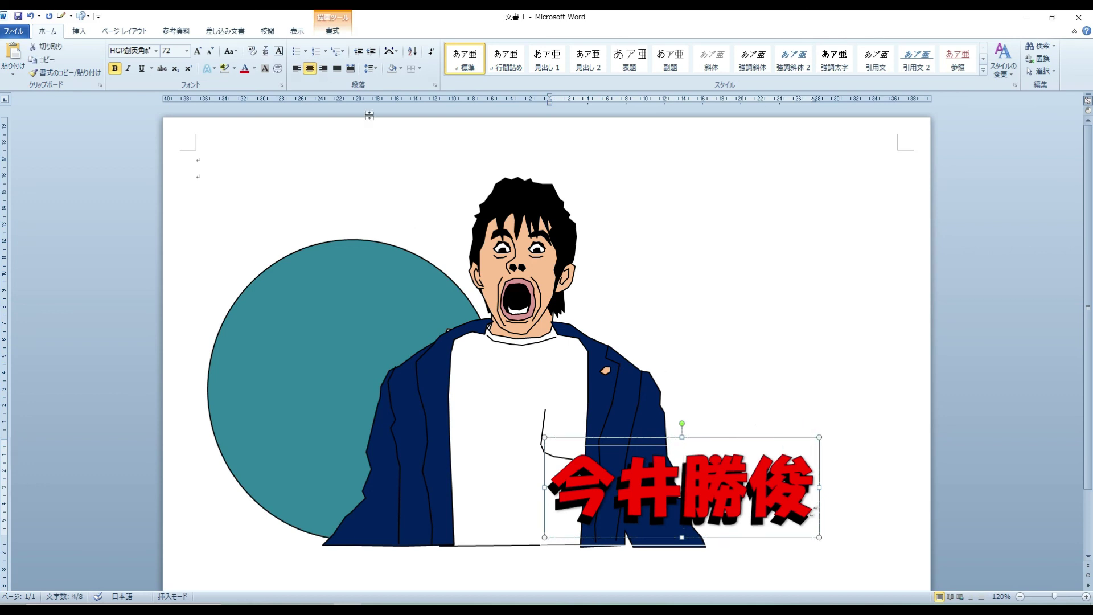
double_click(786, 438)
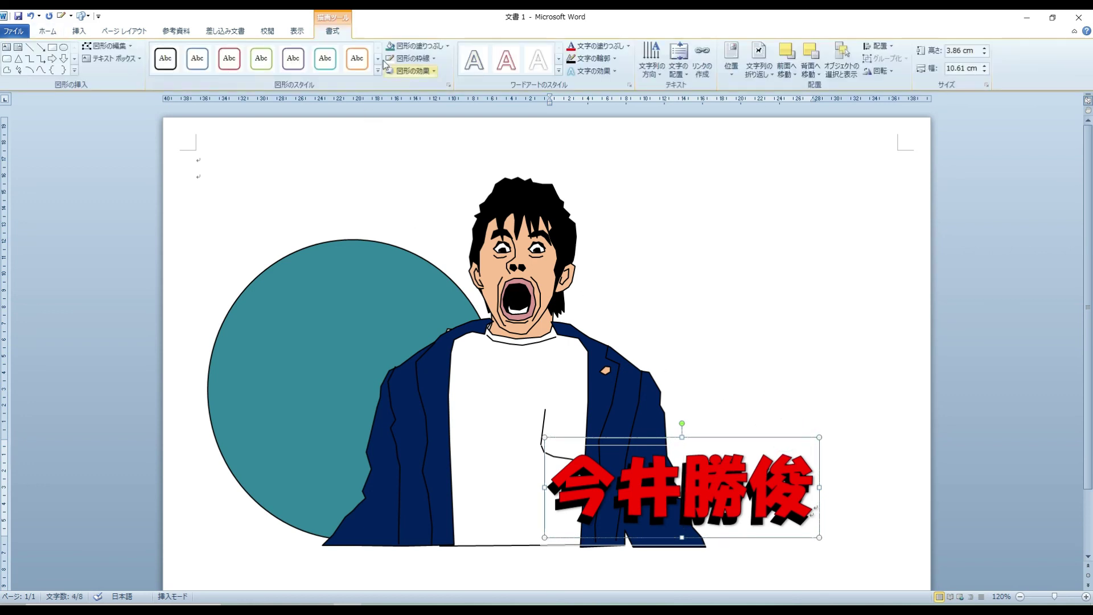
click(434, 58)
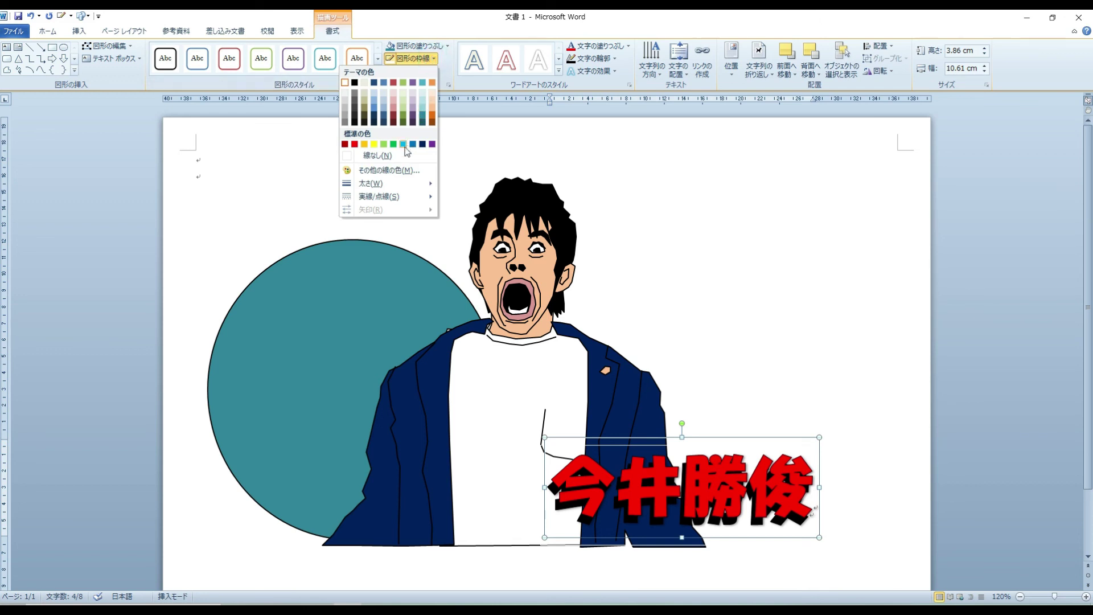
click(378, 155)
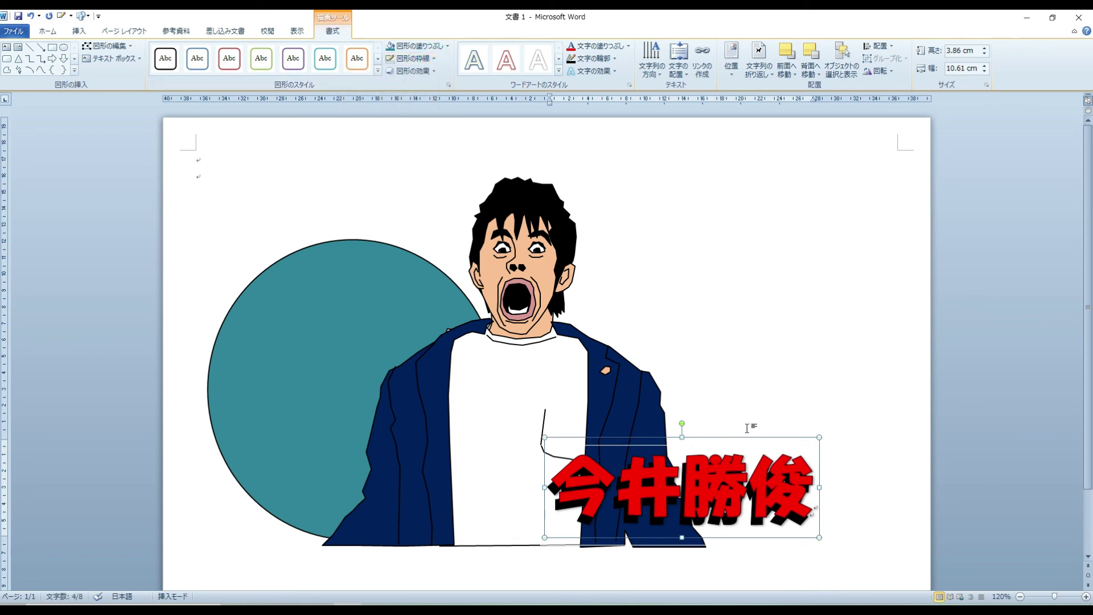
- Move the red caption aside and set the black caption's box to No Outline
drag(748, 439, 738, 381)
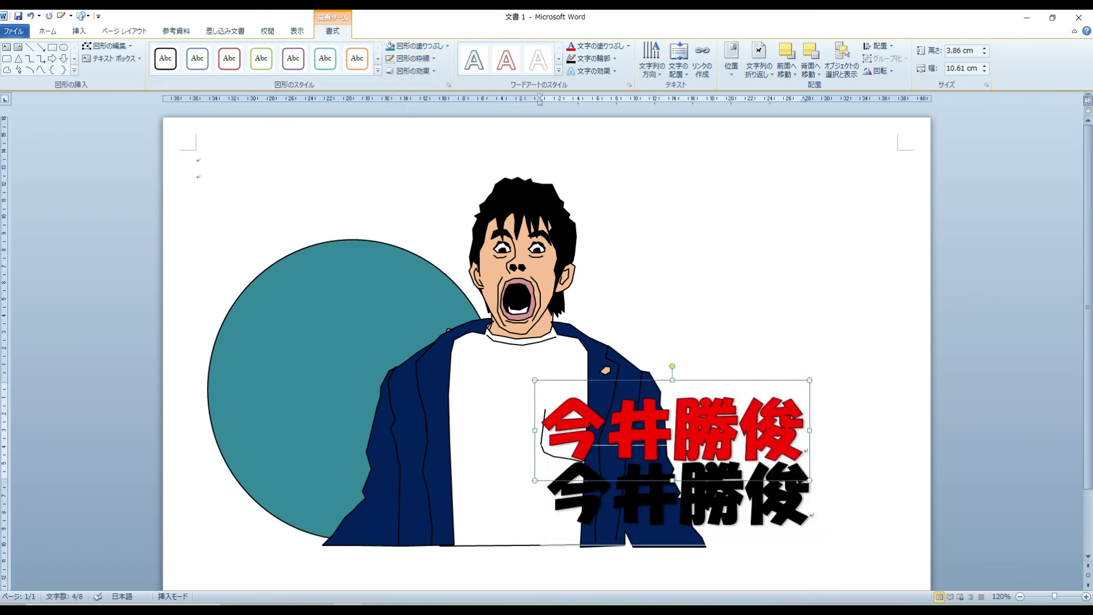
click(742, 535)
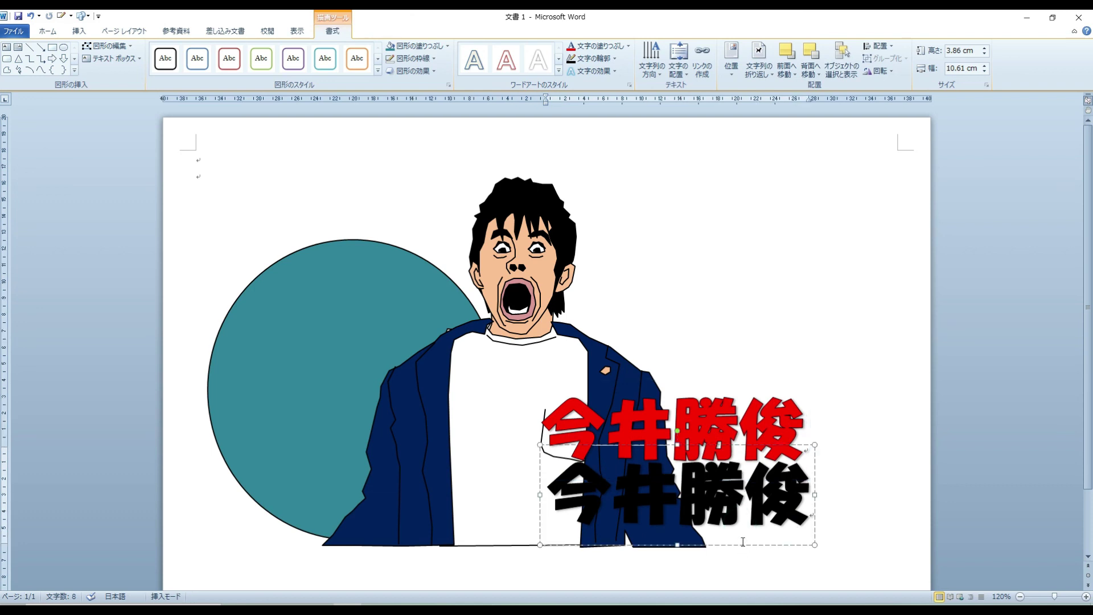
click(600, 445)
click(430, 59)
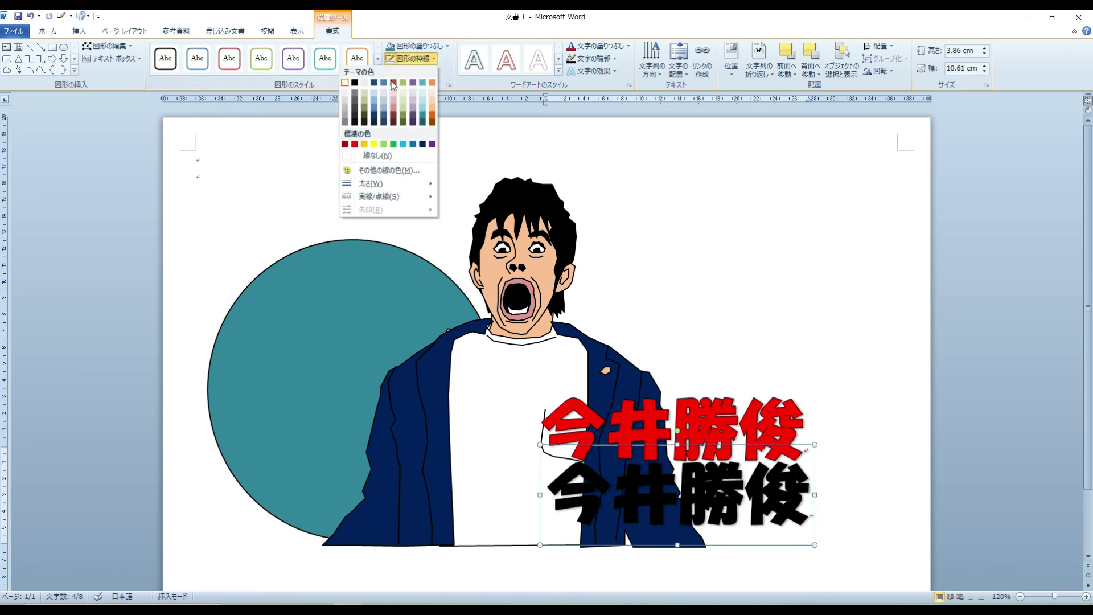
click(374, 156)
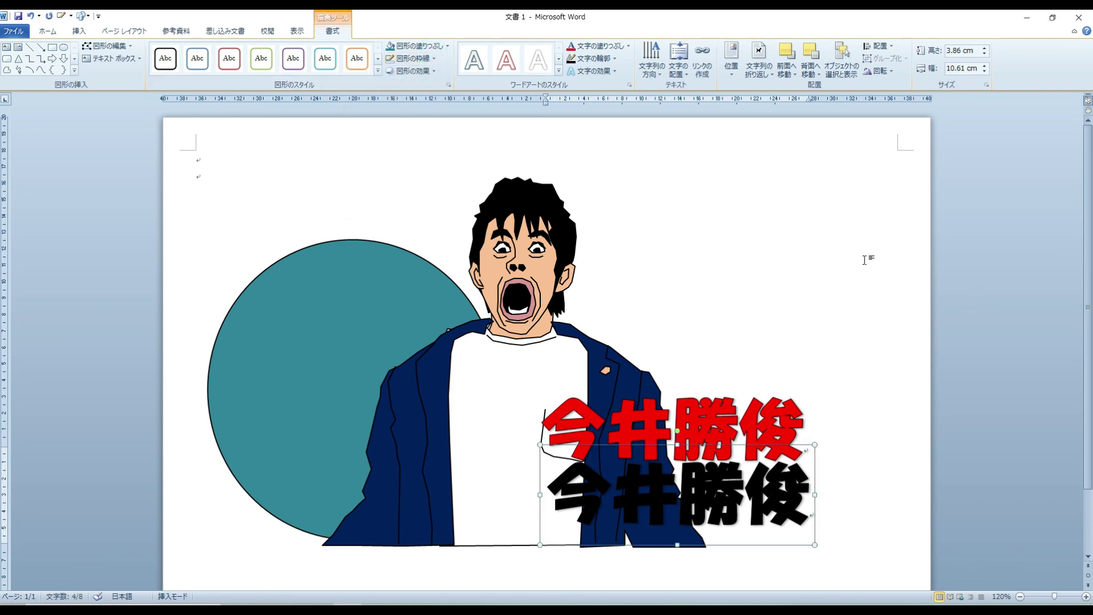
- Place the red caption back over the black one, nudged slightly down and left
click(849, 327)
click(766, 436)
drag(746, 380, 760, 427)
key(Down)
key(Down)
key(Down)
key(Left)
key(Left)
key(Down)
key(Down)
key(Down)
key(Down)
key(Down)
scroll(759, 427, down, 1)
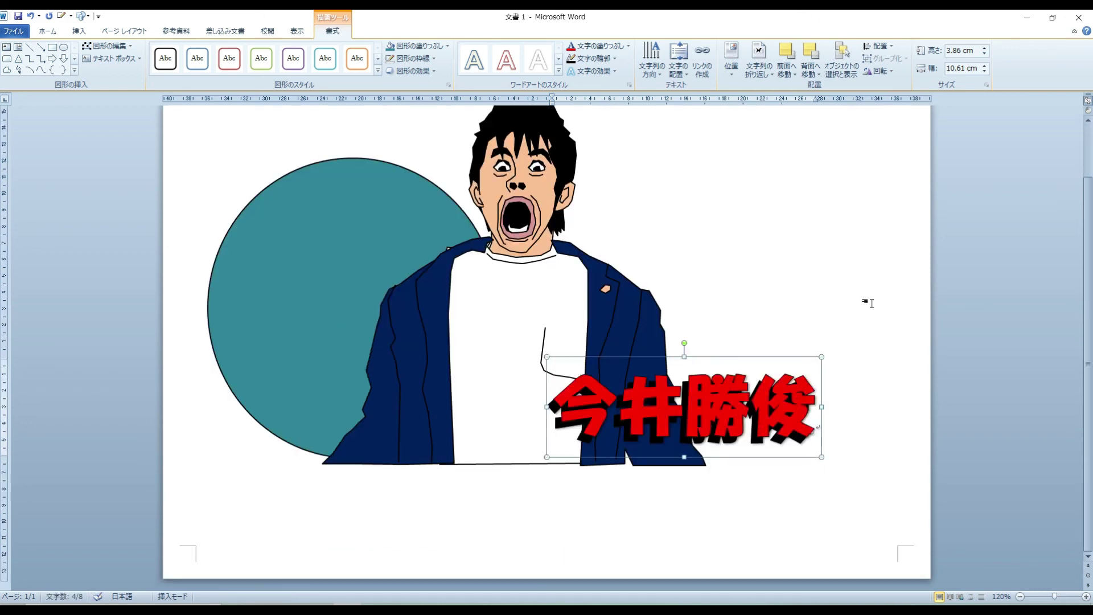
click(868, 307)
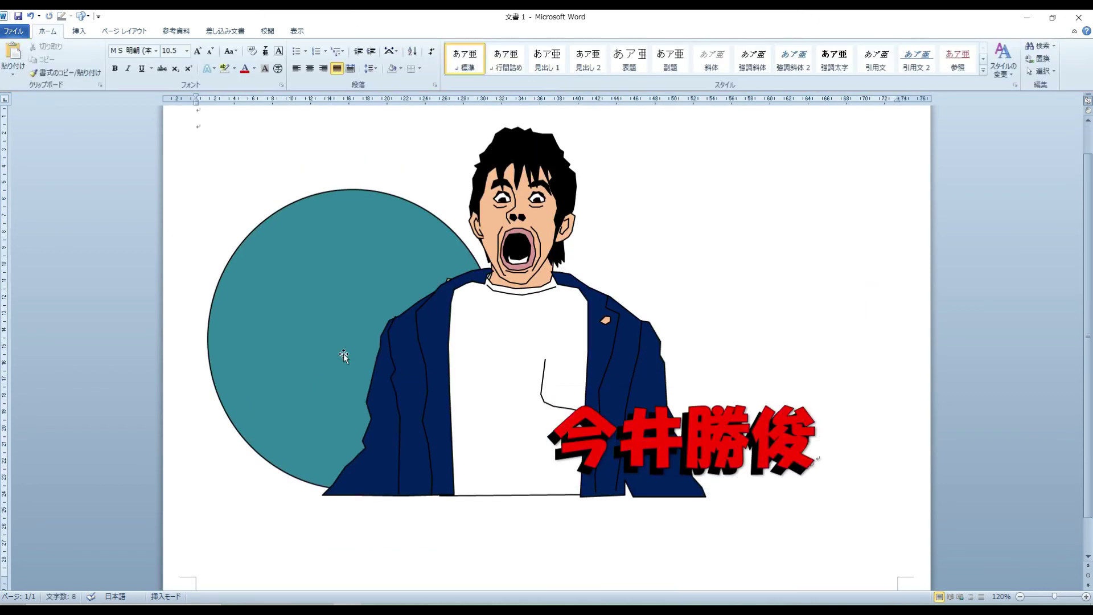